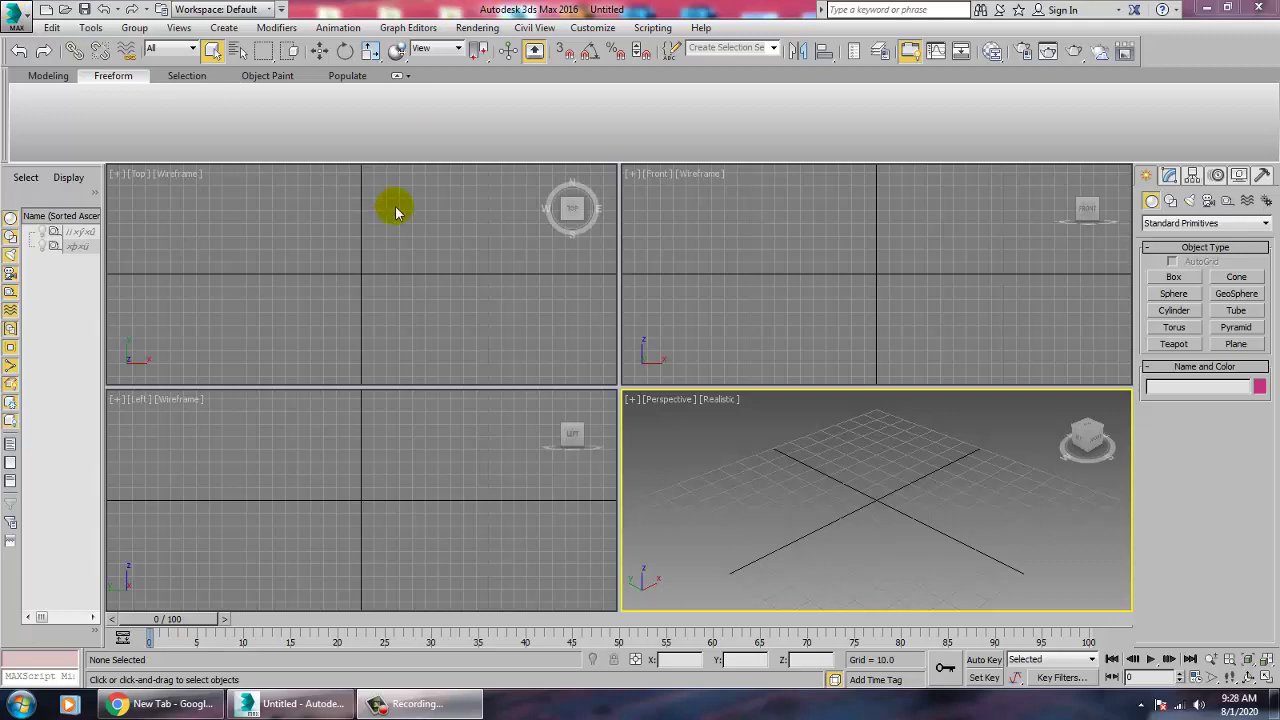
pyautogui.click(706, 326)
pyautogui.click(426, 318)
pyautogui.click(421, 544)
pyautogui.click(960, 531)
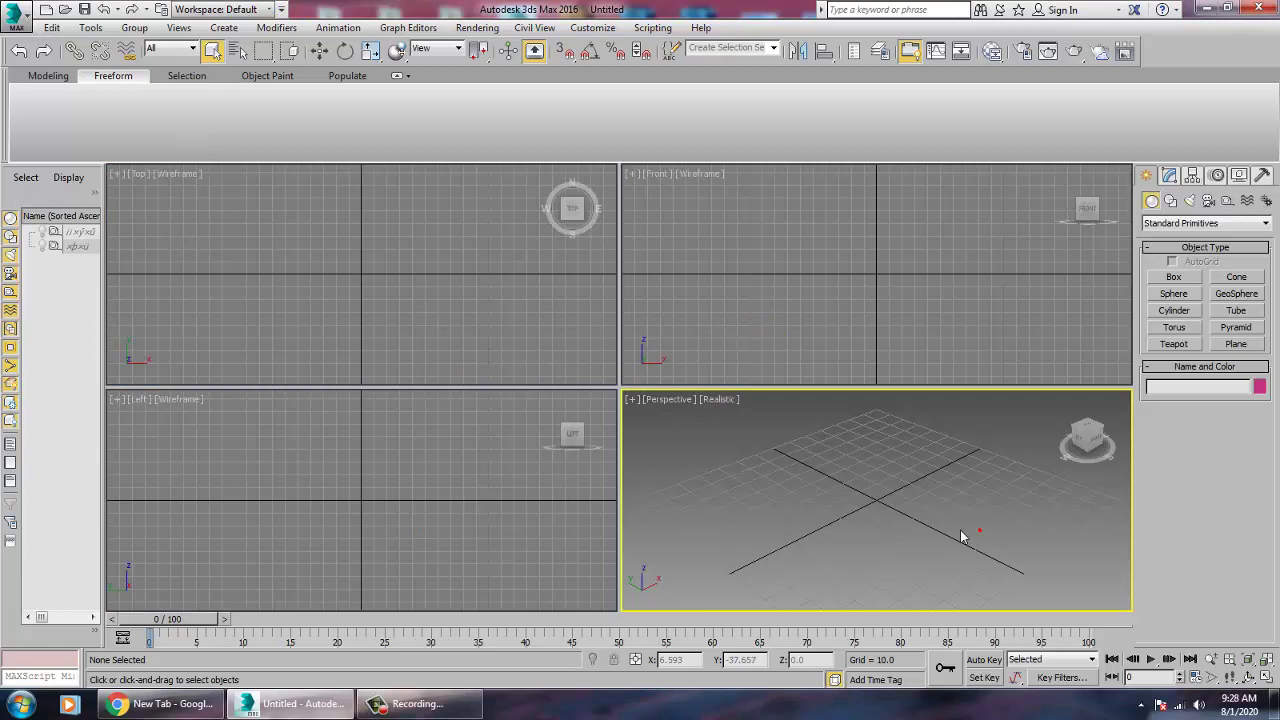
# - View the 3D-model-lily-custom-glass-top-dining-table image from the Desktop's dinning folder and move its window aside as a modelling reference
pyautogui.click(477, 27)
pyautogui.click(530, 468)
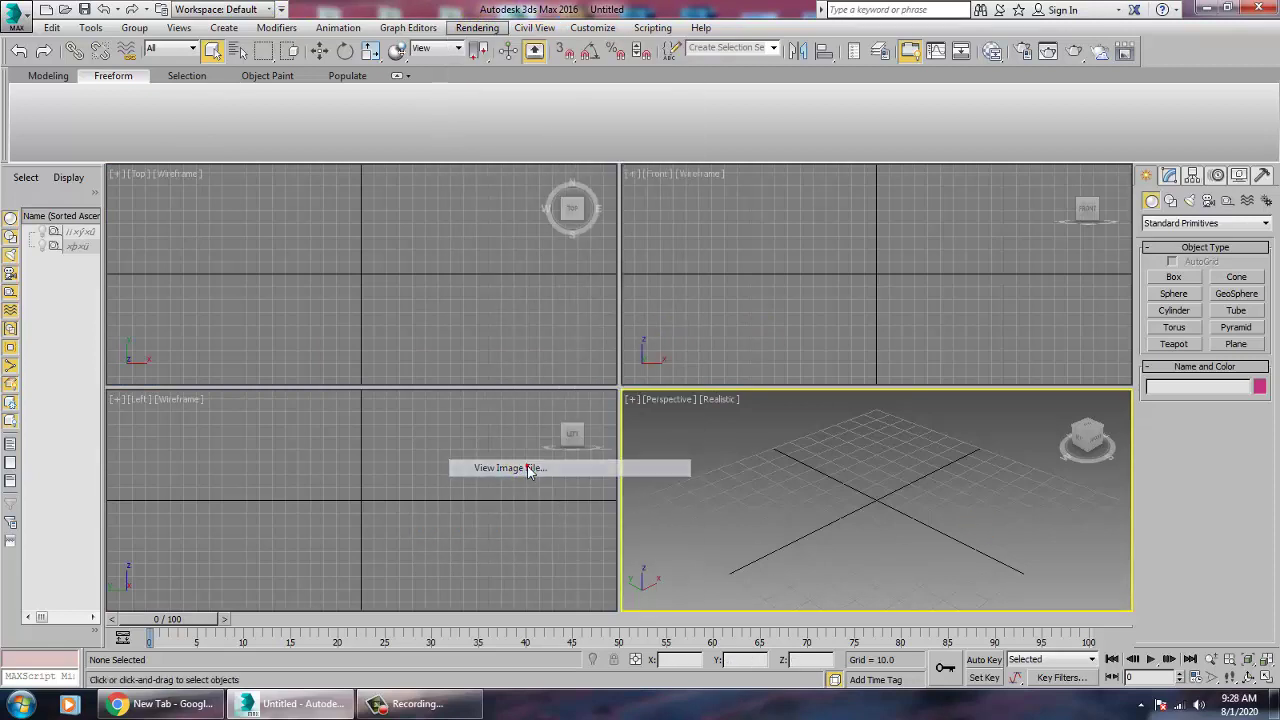
pyautogui.click(50, 155)
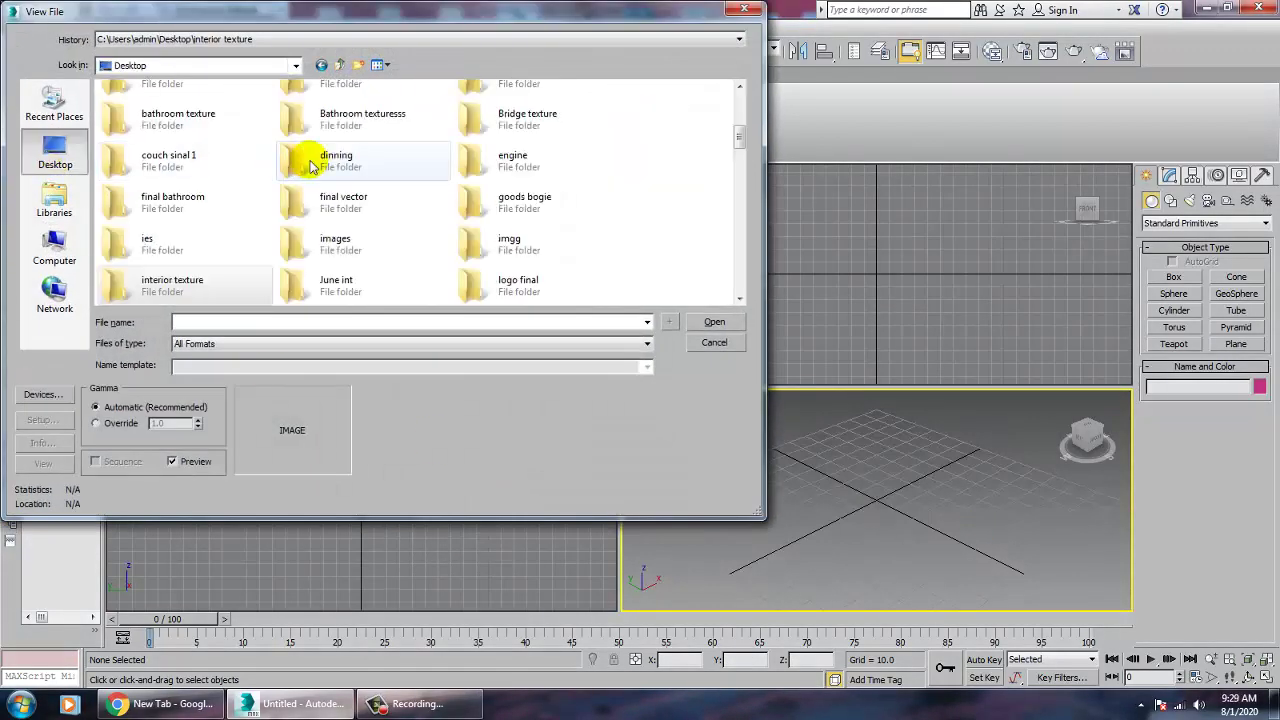
pyautogui.doubleClick(310, 164)
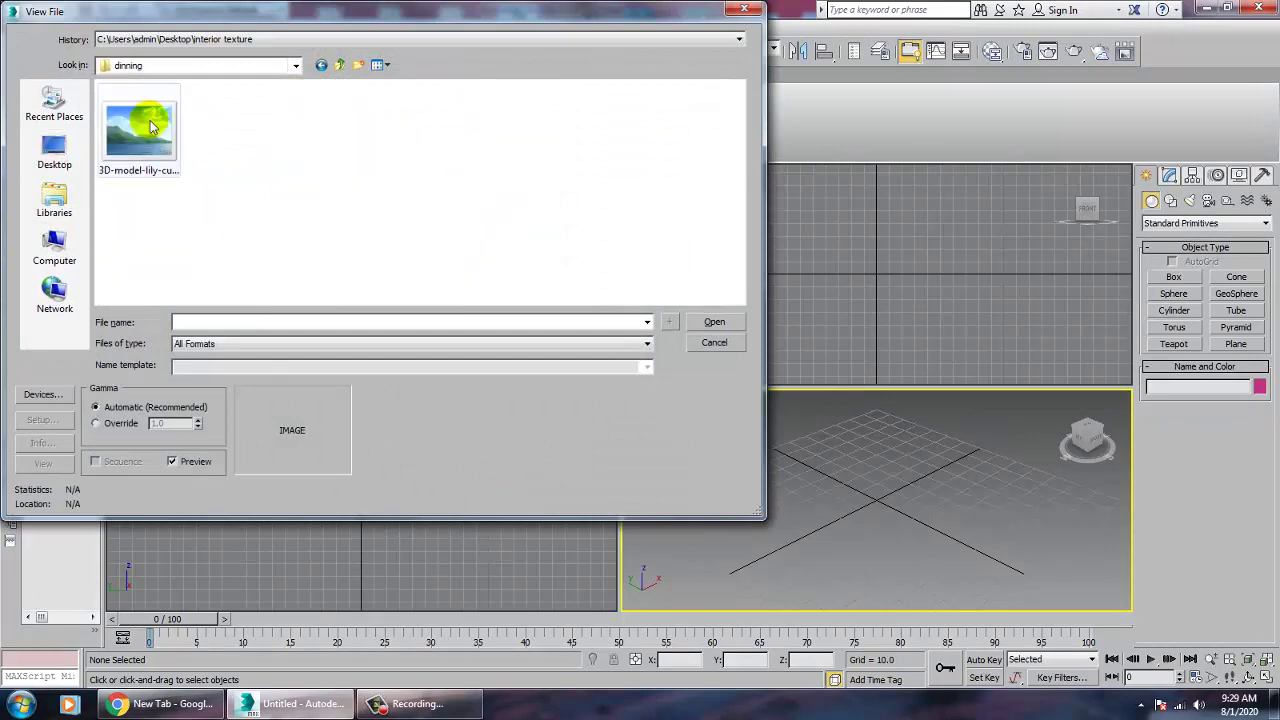
pyautogui.doubleClick(198, 191)
pyautogui.moveTo(1091, 130); pyautogui.dragTo(284, 77)
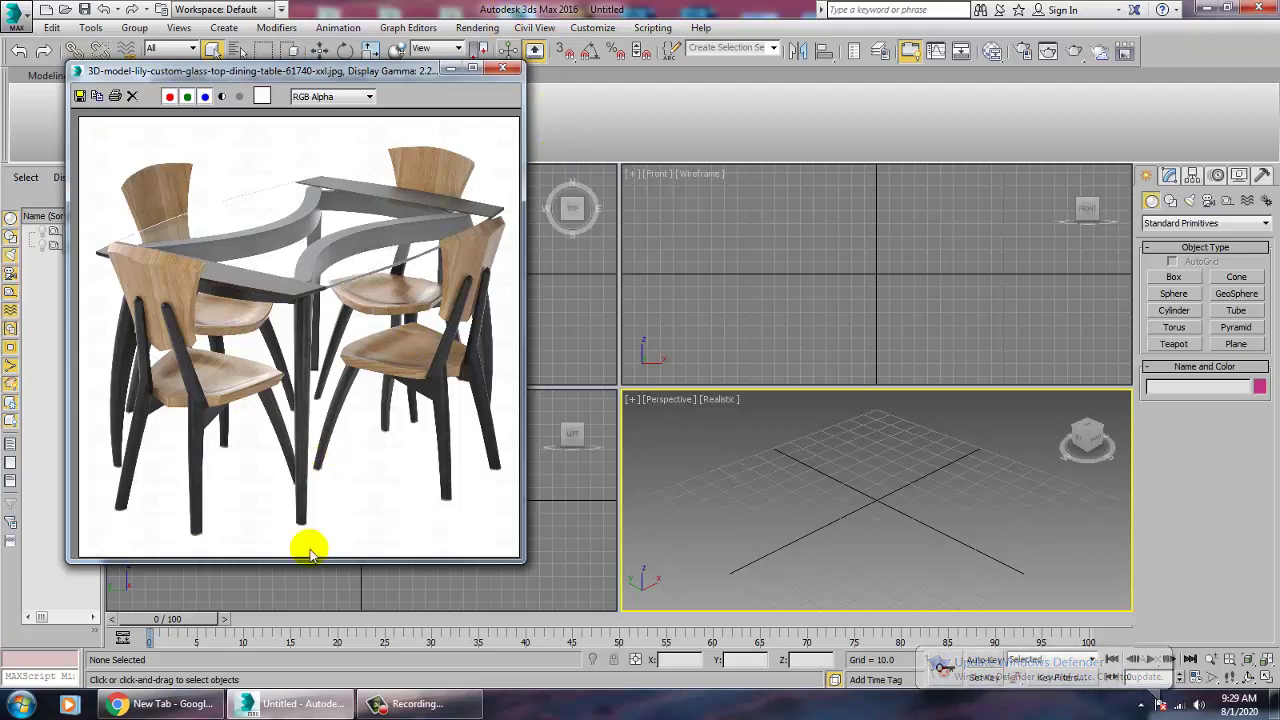
# - Create a ground plane about 303 by 421 units in the Perspective view, visible beside the reference image
pyautogui.click(920, 503)
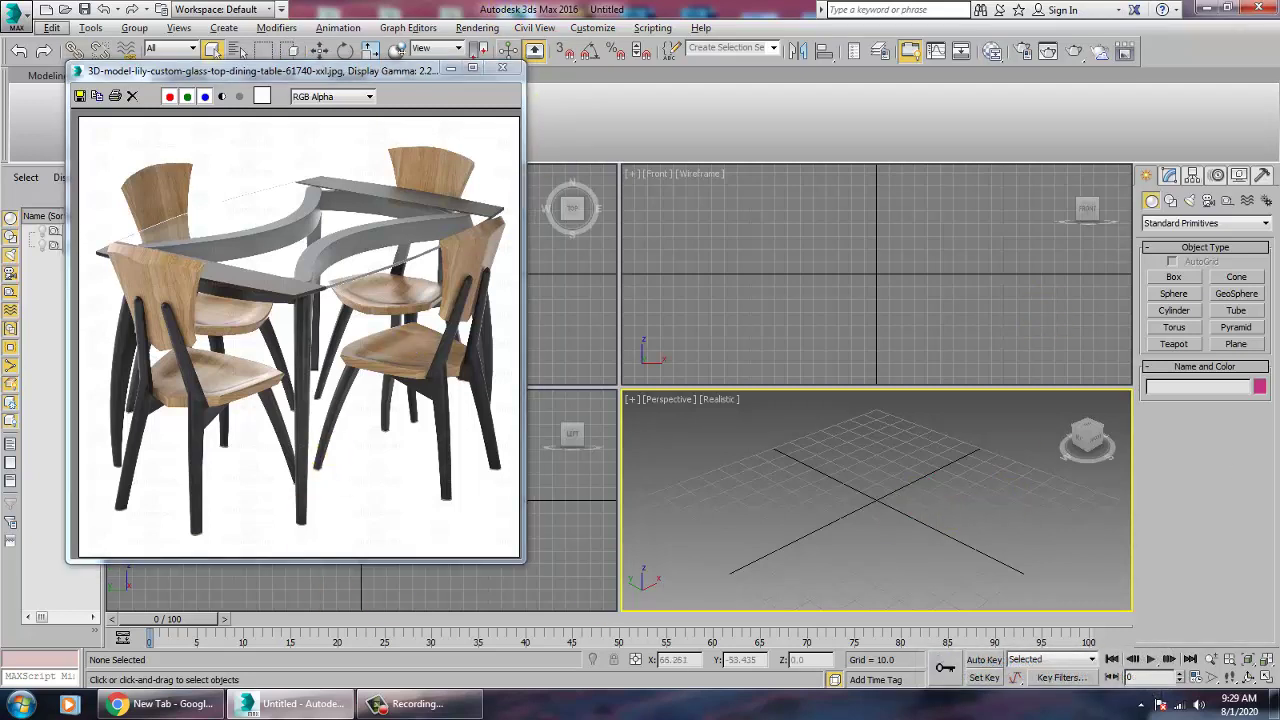
pyautogui.click(1236, 344)
pyautogui.hotkey('alt', 'w')
pyautogui.scroll(-3, 900, 455)
pyautogui.moveTo(886, 308); pyautogui.dragTo(897, 582)
pyautogui.press('w')
pyautogui.keyDown('alt'); pyautogui.moveTo(922, 478); pyautogui.dragTo(868, 470, button='middle'); pyautogui.keyUp('alt')
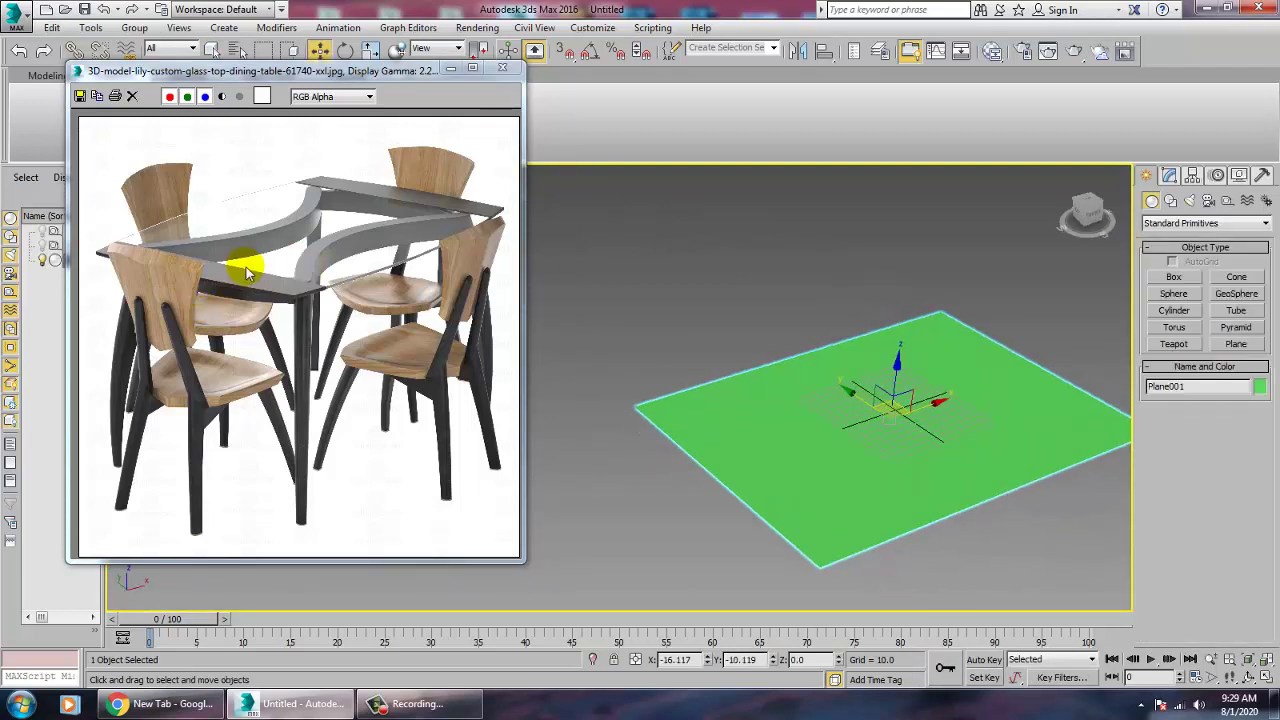
pyautogui.moveTo(827, 405); pyautogui.dragTo(726, 434)
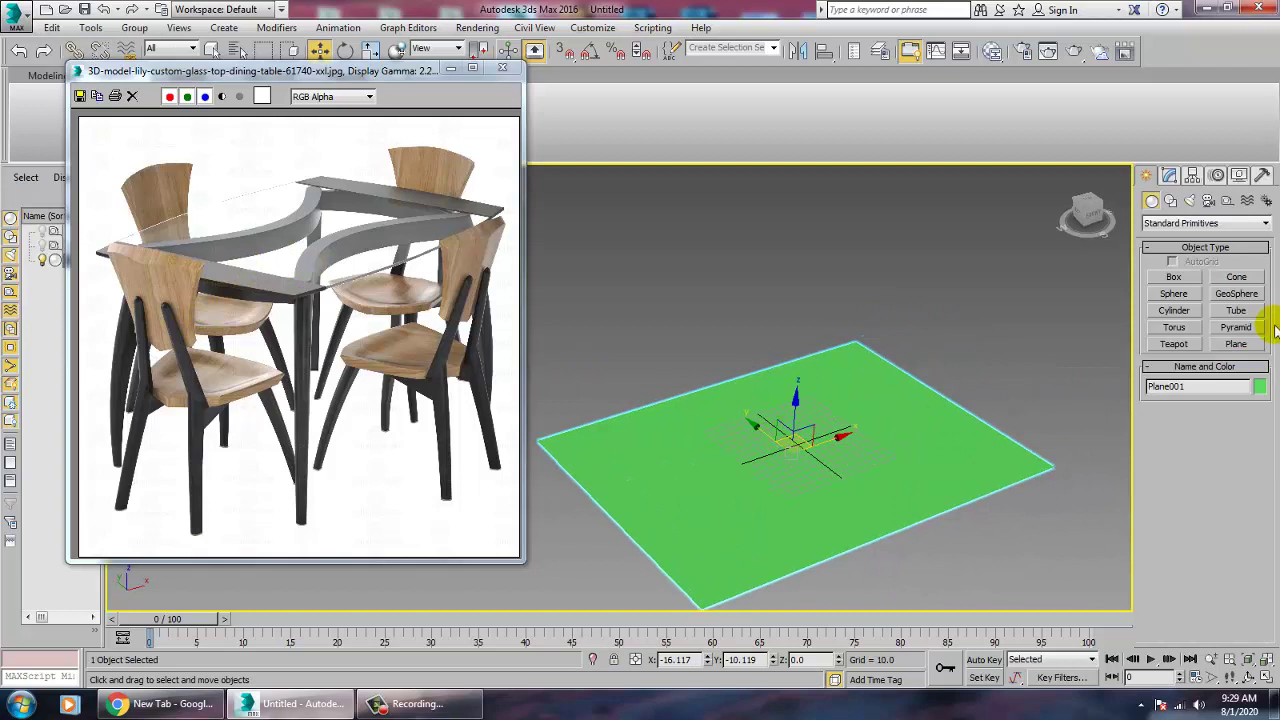
# - Create a thin tabletop box about 97 long, 156 wide and 1.8 high, and raise it to about Z 73 above the plane
pyautogui.click(1176, 275)
pyautogui.moveTo(806, 380); pyautogui.dragTo(772, 460)
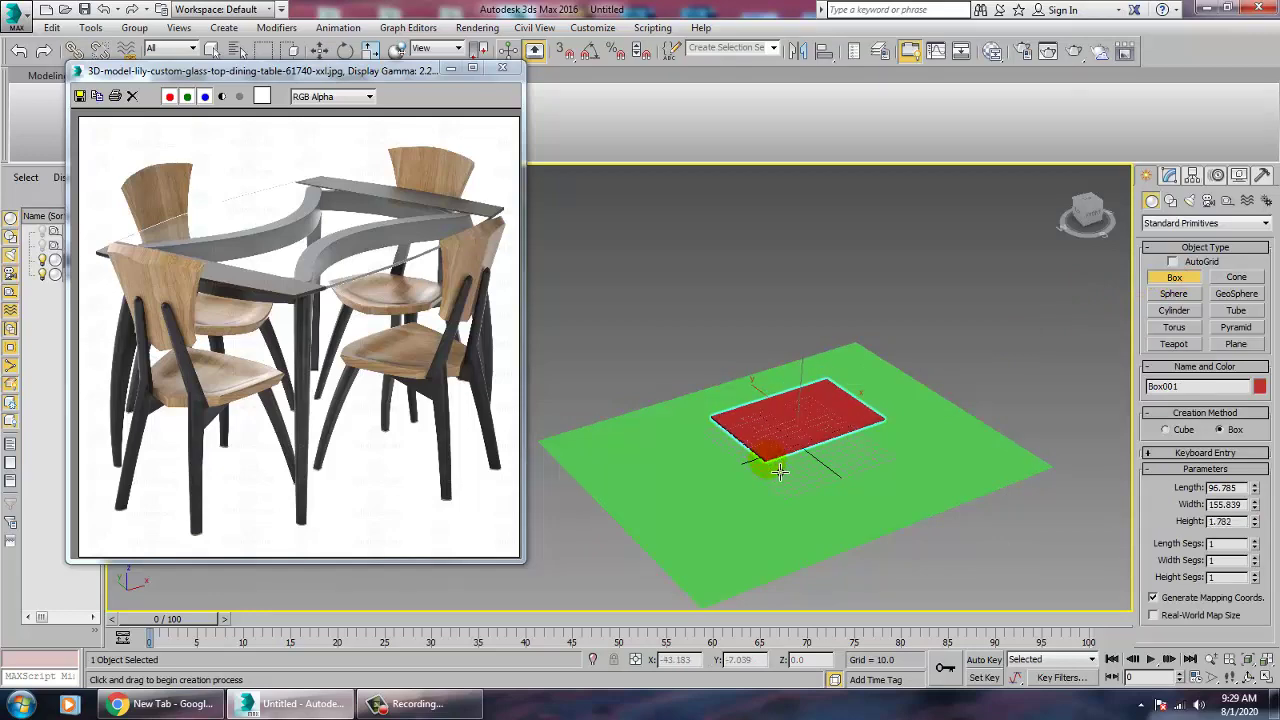
pyautogui.click(780, 470)
pyautogui.press('w')
pyautogui.scroll(5, 909, 407)
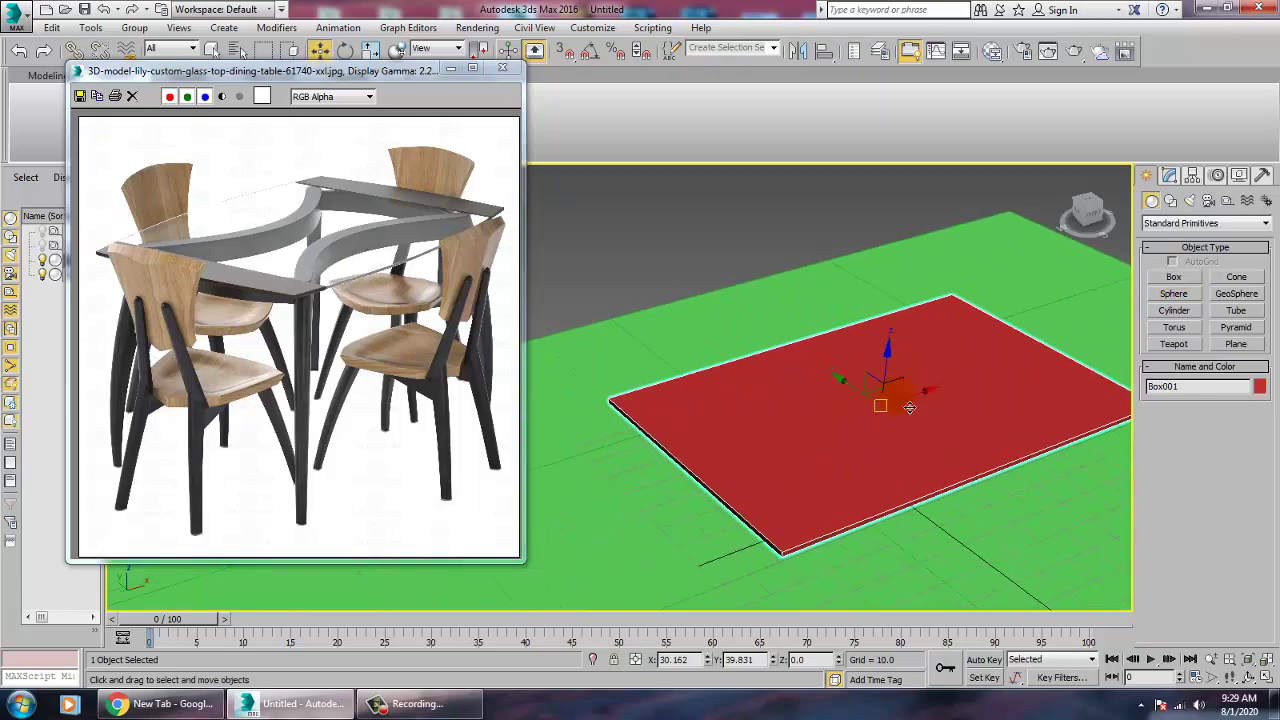
pyautogui.moveTo(888, 365); pyautogui.dragTo(892, 169)
# - Draw an upward-bulging arc with a radius of about 116 along the tabletop's lower long edge in the Top view
pyautogui.hotkey('alt', 'w')
pyautogui.click(601, 299)
pyautogui.hotkey('alt', 'w')
pyautogui.scroll(-3, 610, 306)
pyautogui.moveTo(610, 306); pyautogui.dragTo(743, 356, button='middle')
pyautogui.scroll(-2, 733, 313)
pyautogui.scroll(4, 733, 313)
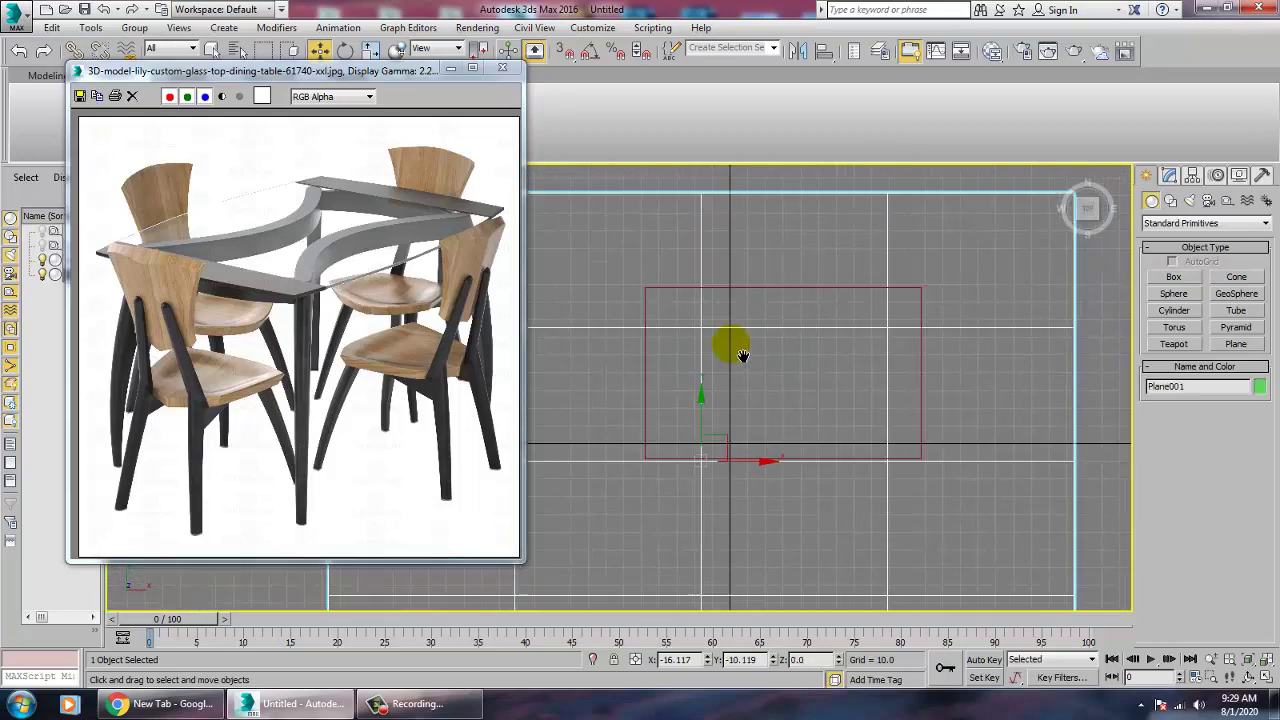
pyautogui.click(748, 289)
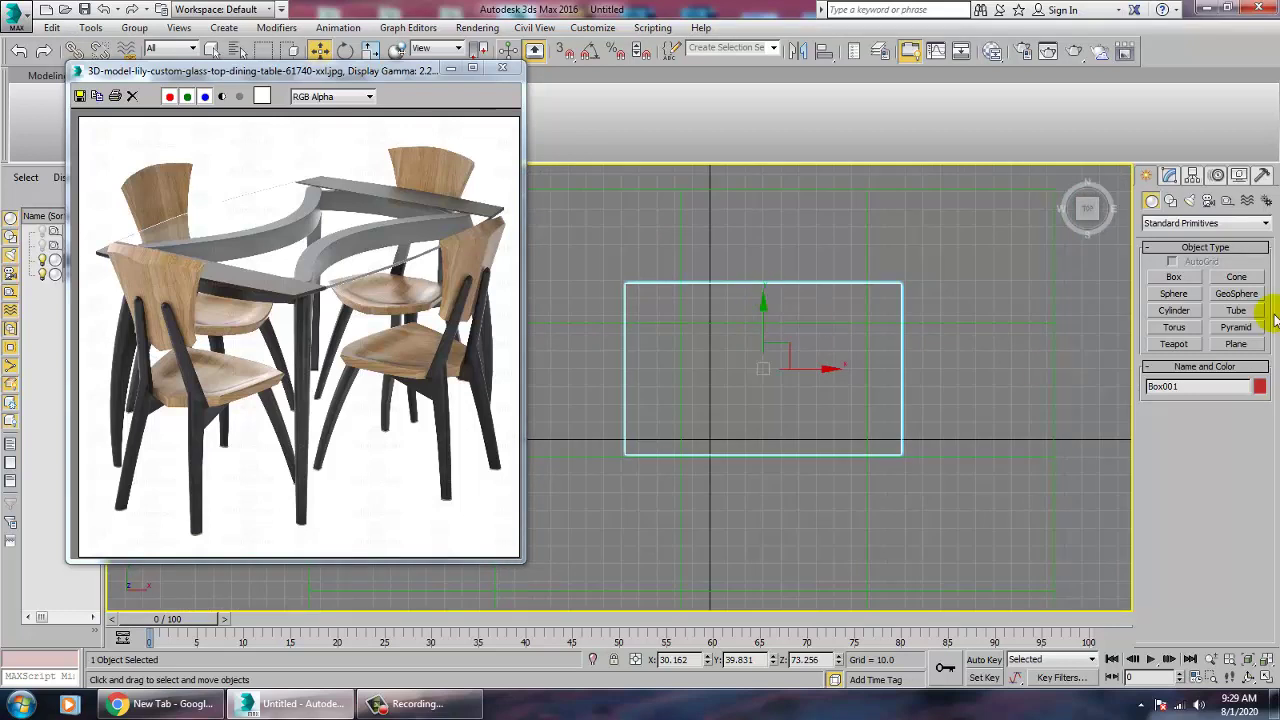
pyautogui.click(1170, 200)
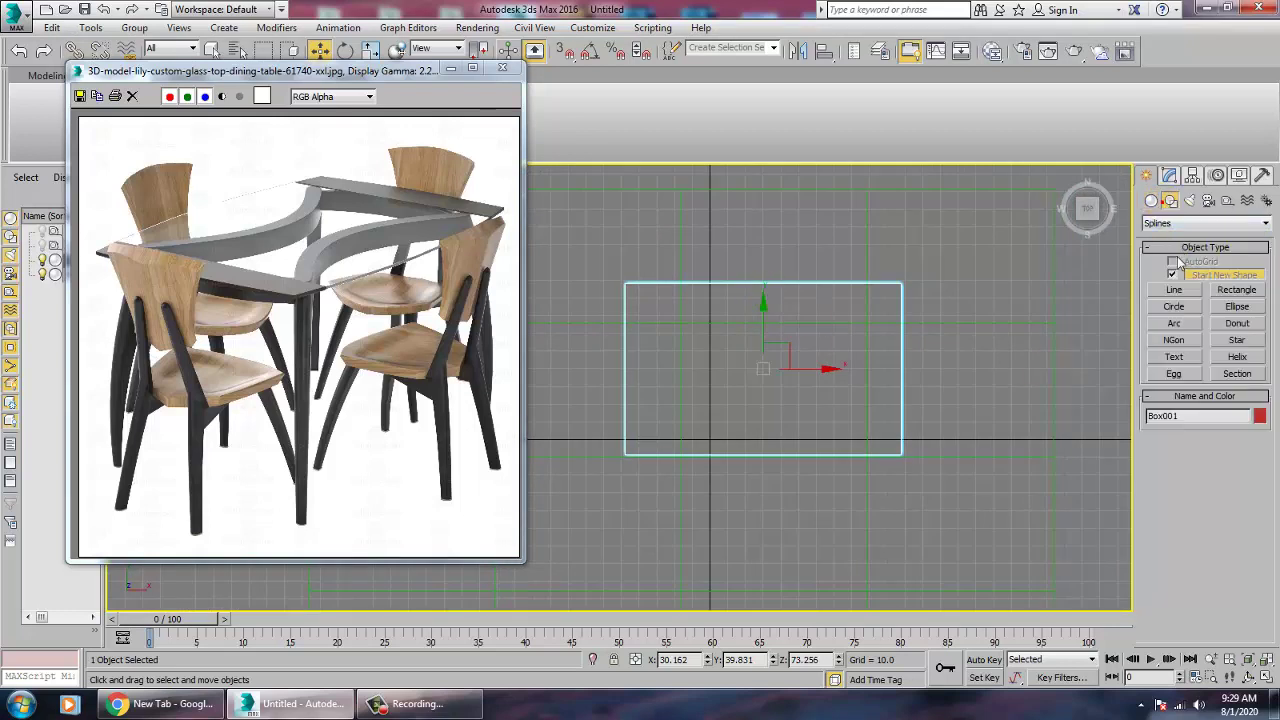
pyautogui.click(1174, 323)
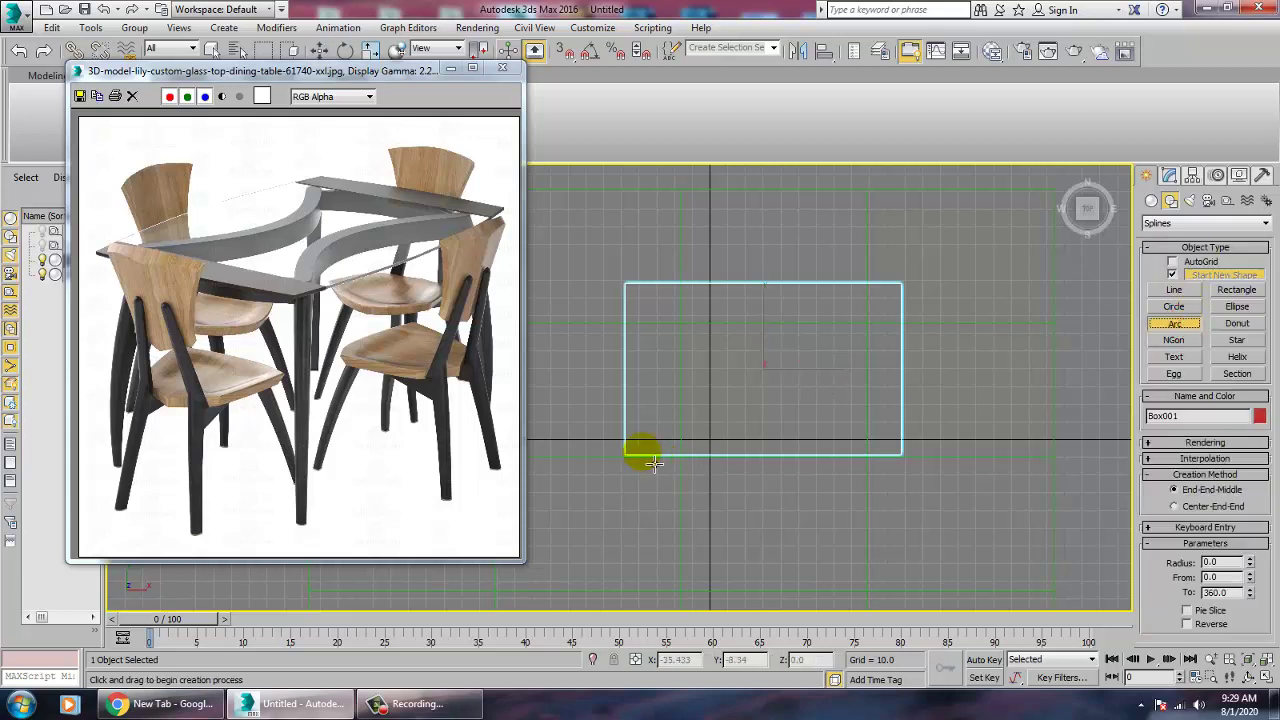
pyautogui.moveTo(650, 463); pyautogui.dragTo(904, 462)
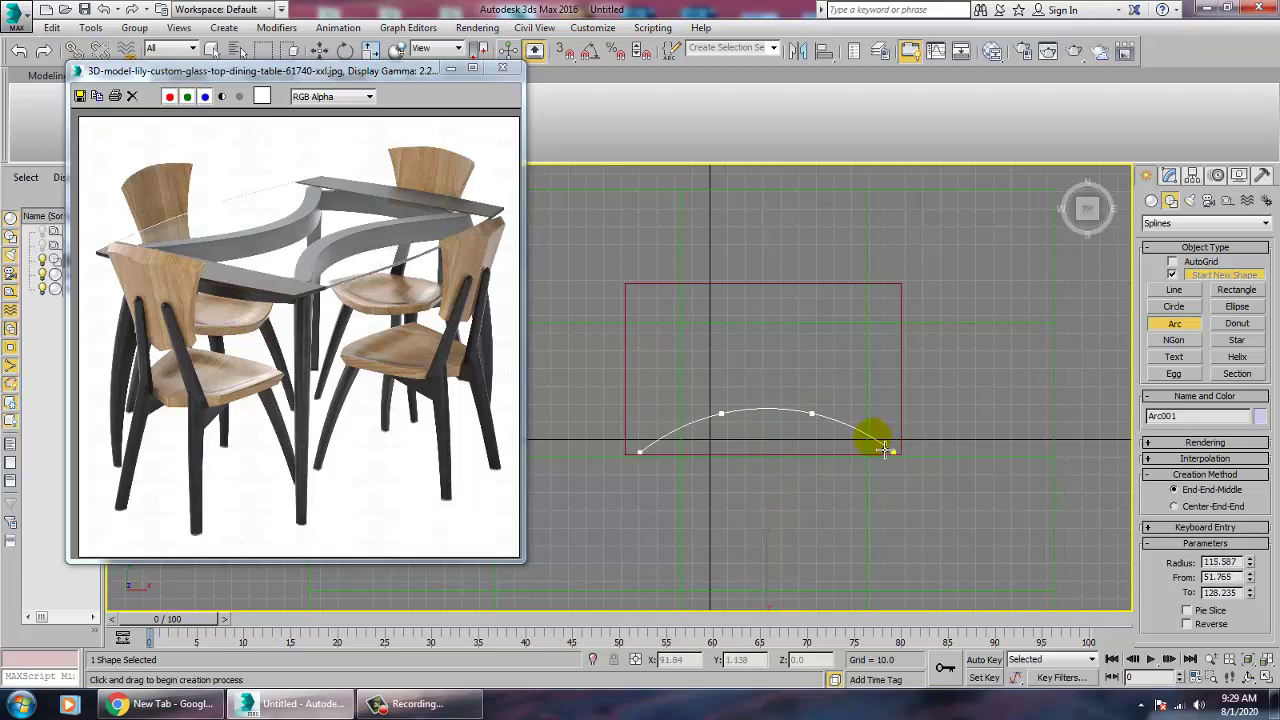
pyautogui.click(905, 430)
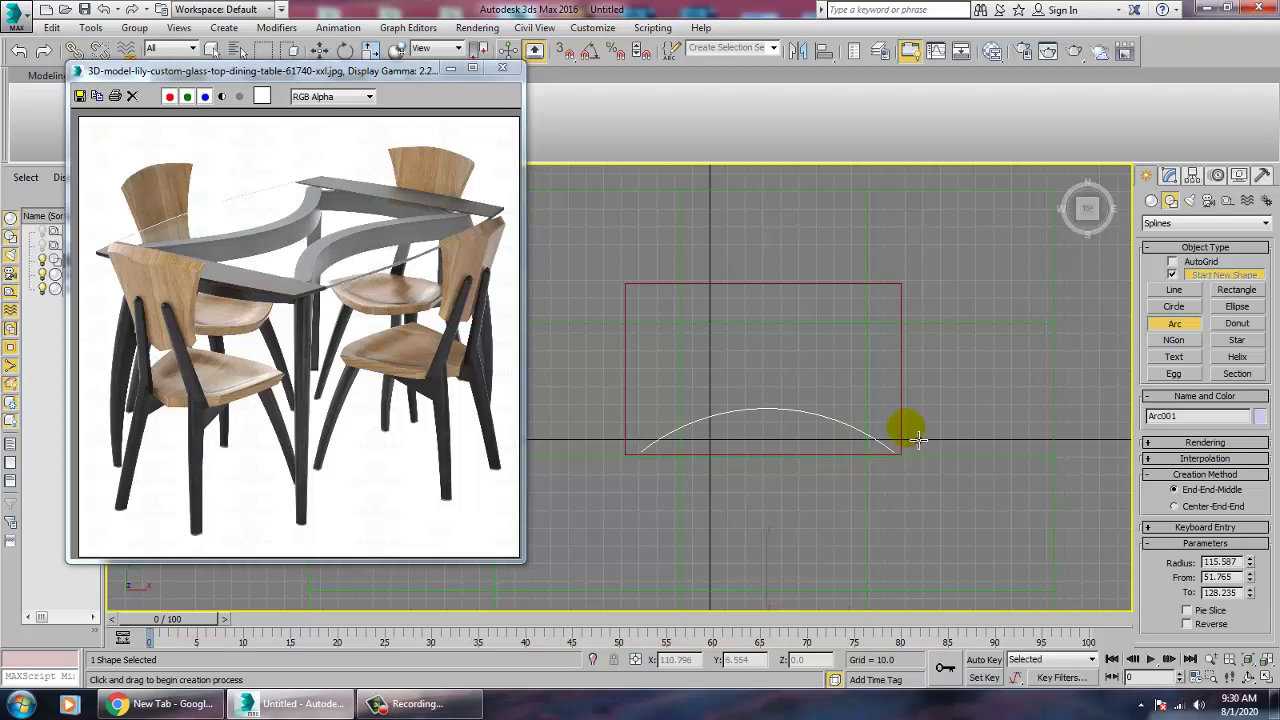
pyautogui.rightClick(917, 438)
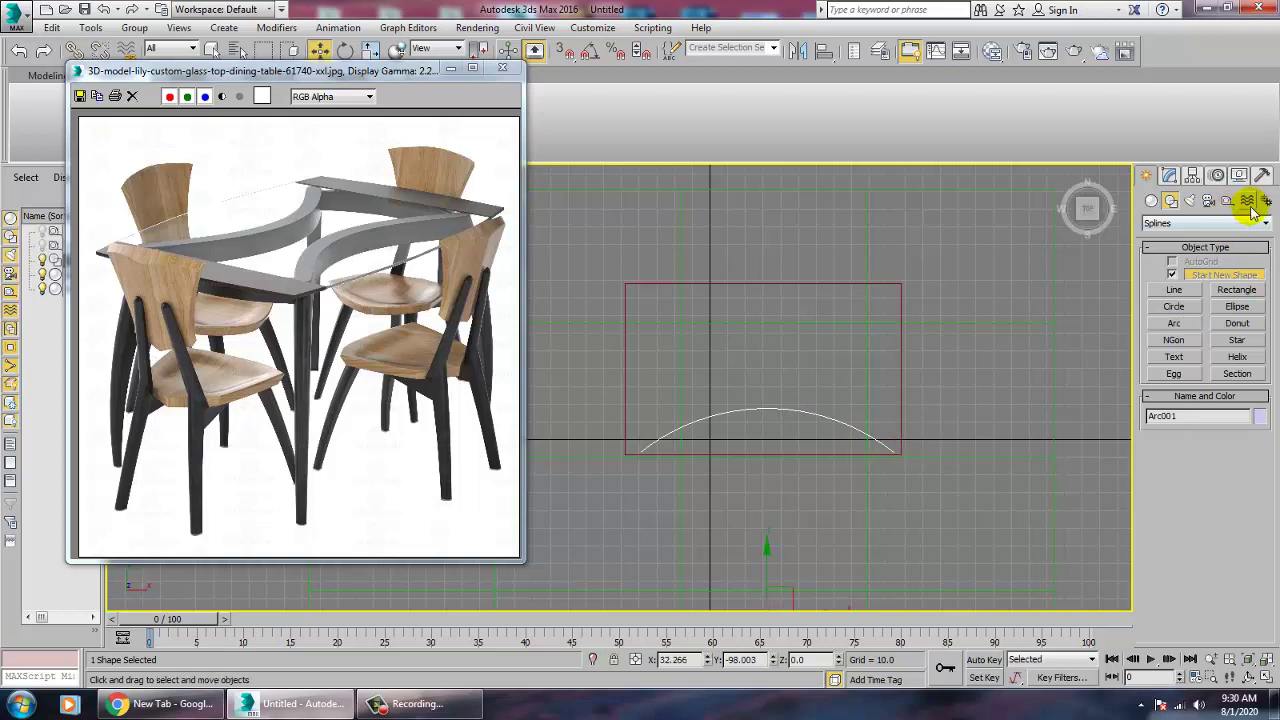
# - Convert the arc to an editable spline and move it slightly inward from the tabletop's edge, to about Y -90
pyautogui.click(1169, 176)
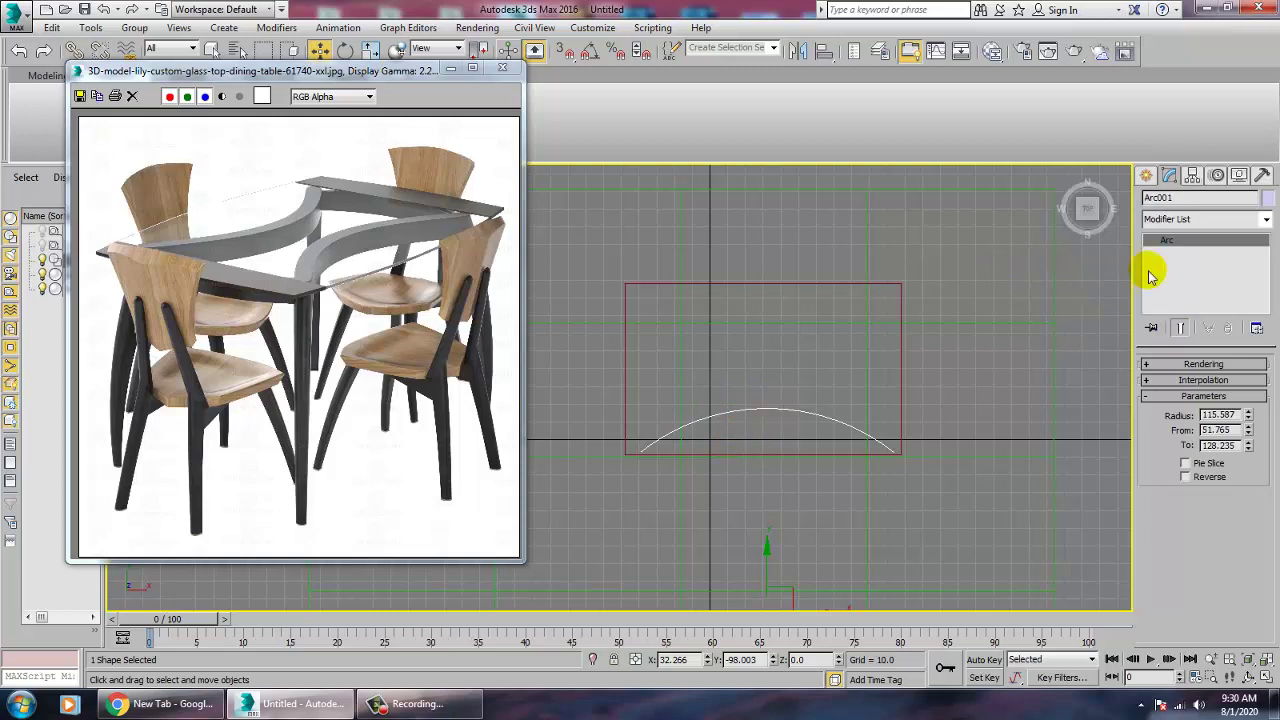
pyautogui.rightClick(1170, 240)
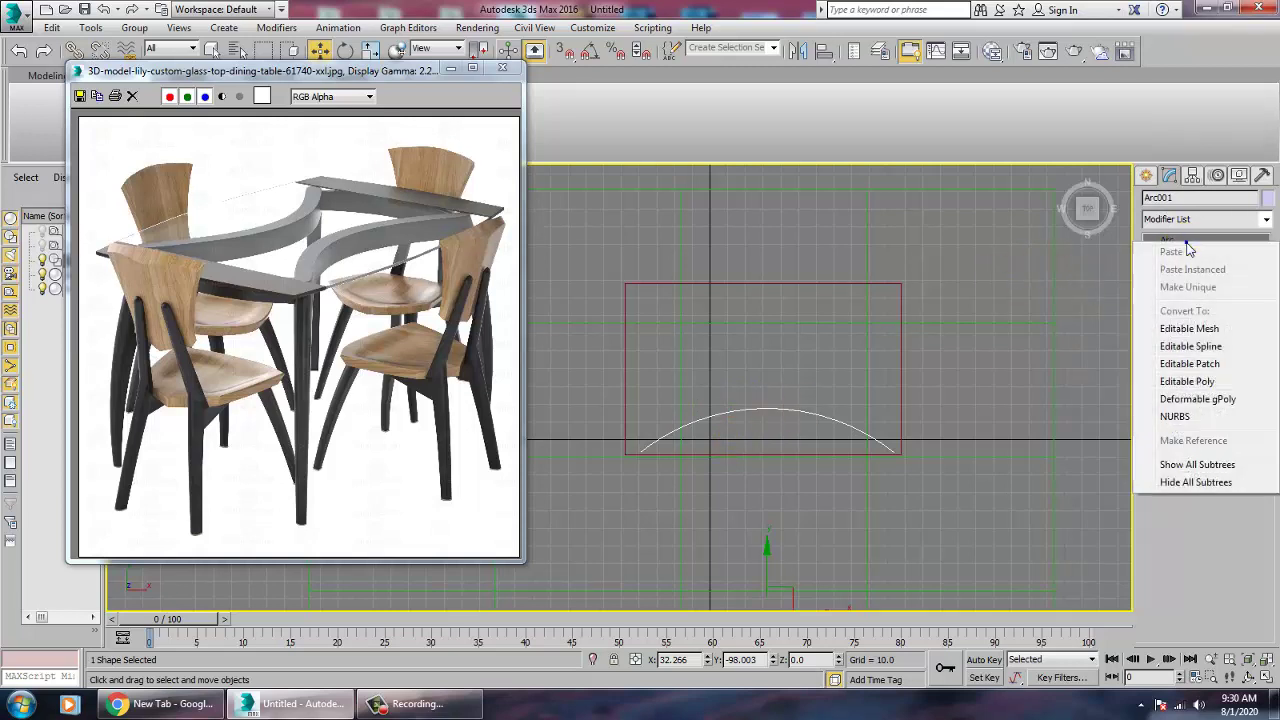
pyautogui.click(1215, 346)
pyautogui.moveTo(780, 559); pyautogui.dragTo(780, 544)
# - Enable the arc's thickness in the viewport with a rectangular profile about 8.8 long and 9.6 wide
pyautogui.click(1180, 366)
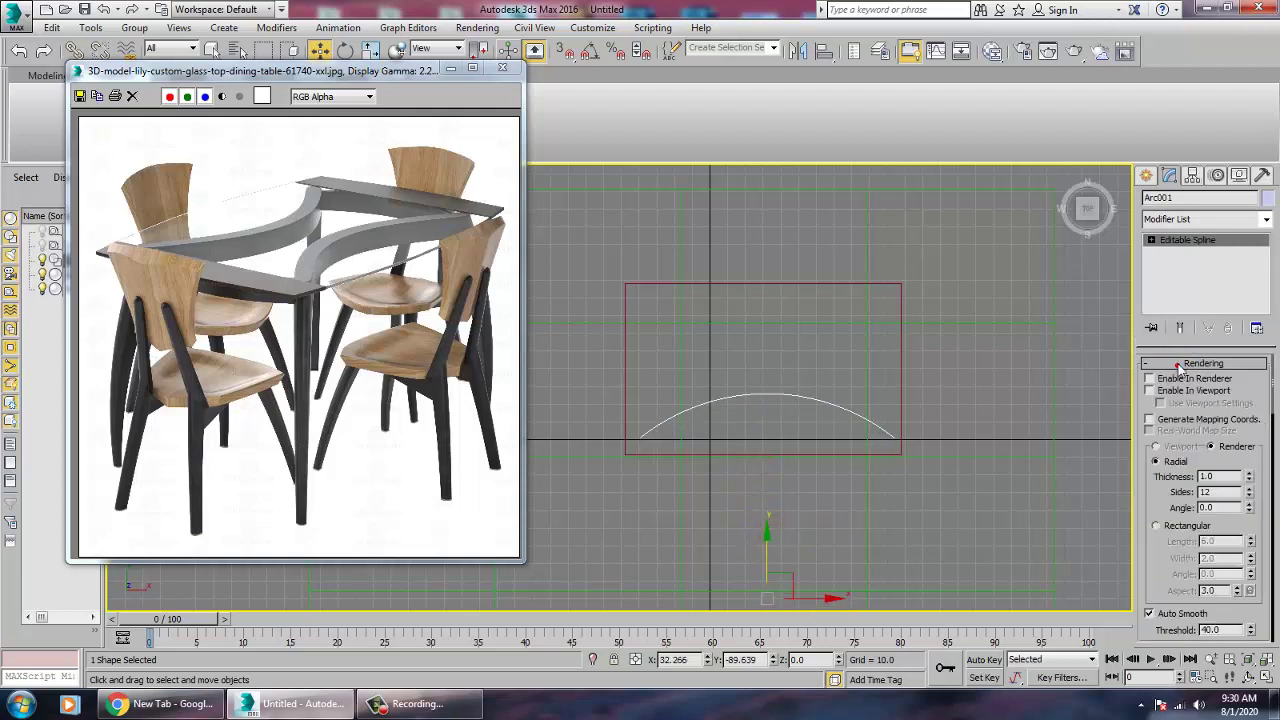
pyautogui.click(1160, 390)
pyautogui.click(1186, 526)
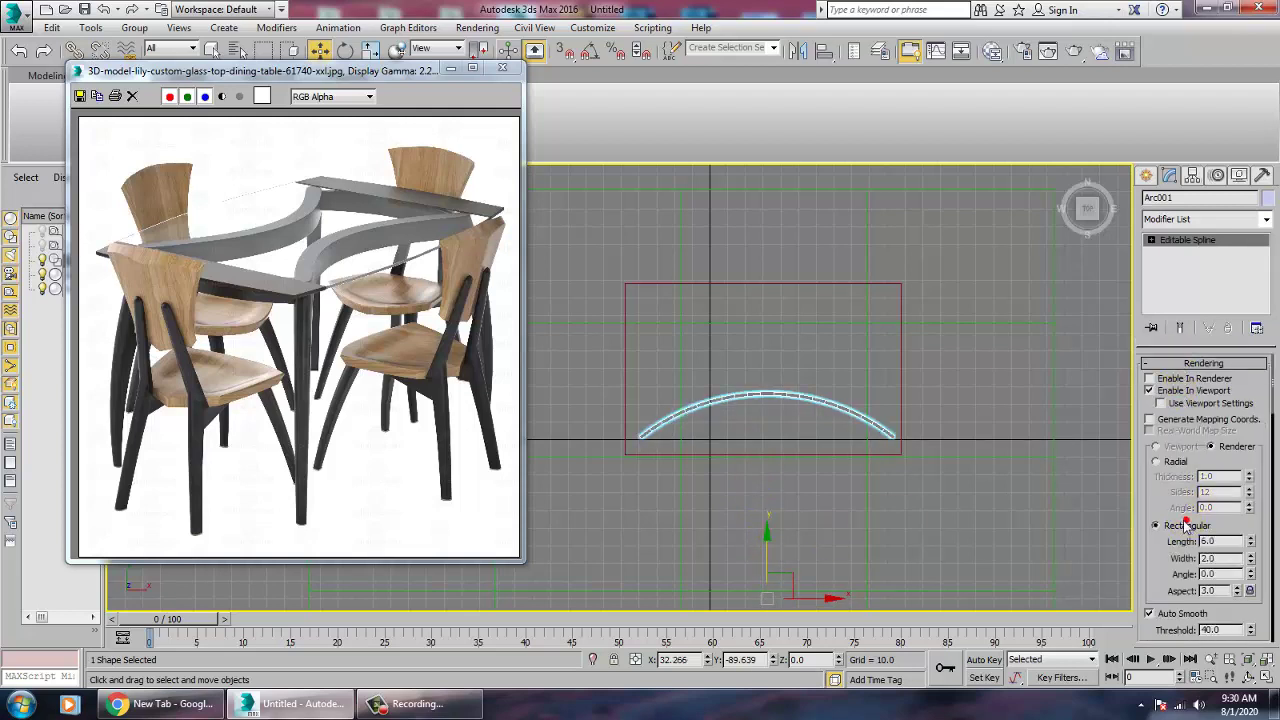
pyautogui.moveTo(1249, 546); pyautogui.dragTo(1250, 263)
pyautogui.hotkey('alt', 'w')
pyautogui.rightClick(1020, 438)
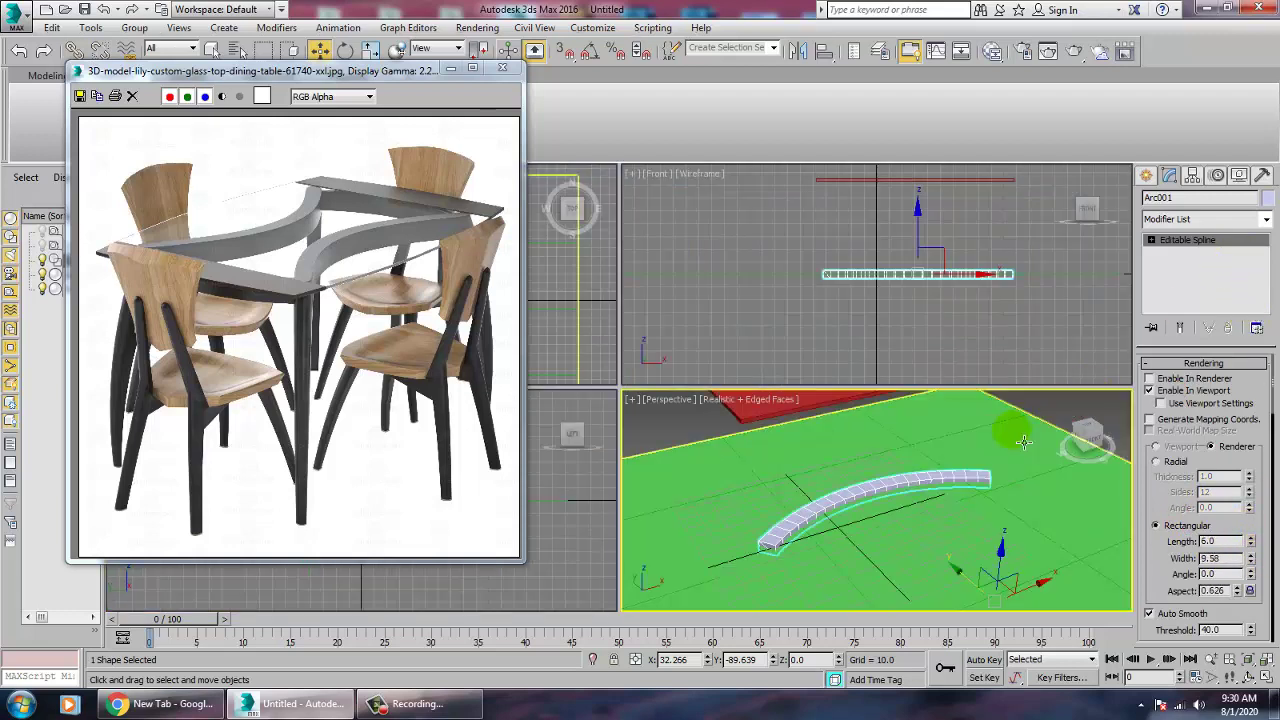
pyautogui.hotkey('alt', 'w')
pyautogui.keyDown('alt'); pyautogui.moveTo(920, 423); pyautogui.dragTo(945, 500, button='middle'); pyautogui.keyUp('alt')
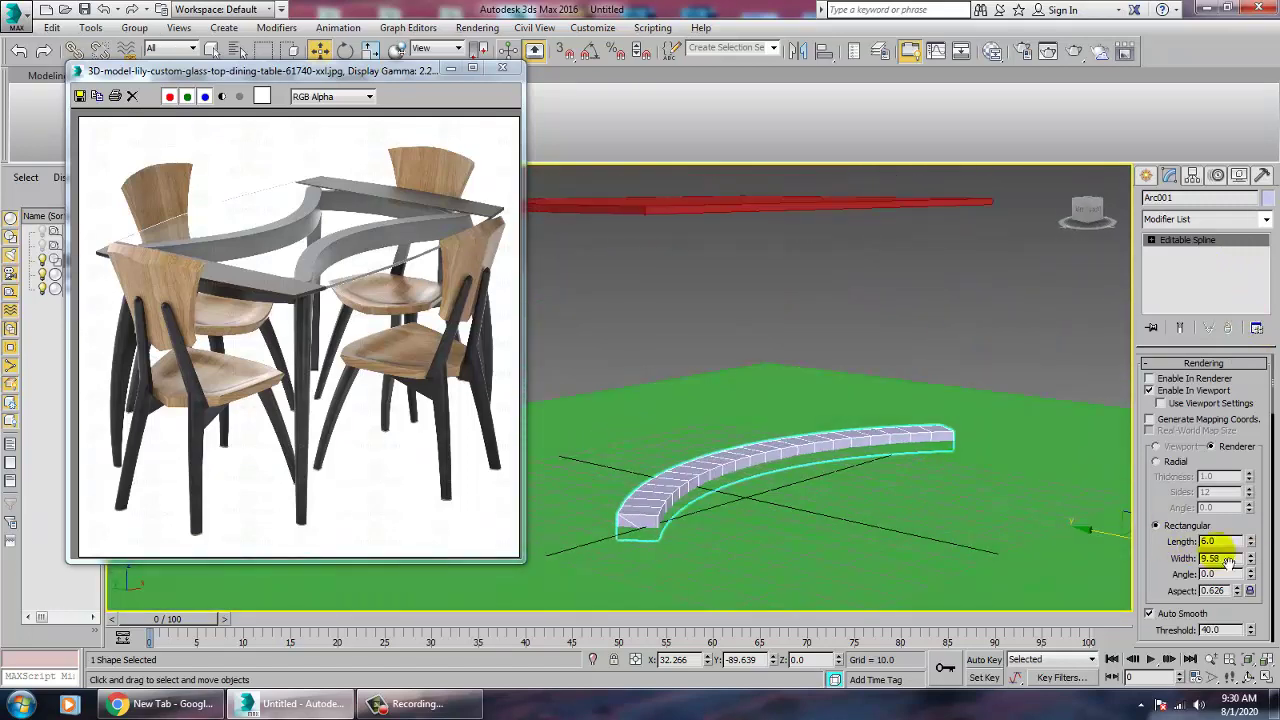
pyautogui.moveTo(1248, 543); pyautogui.dragTo(1242, 502)
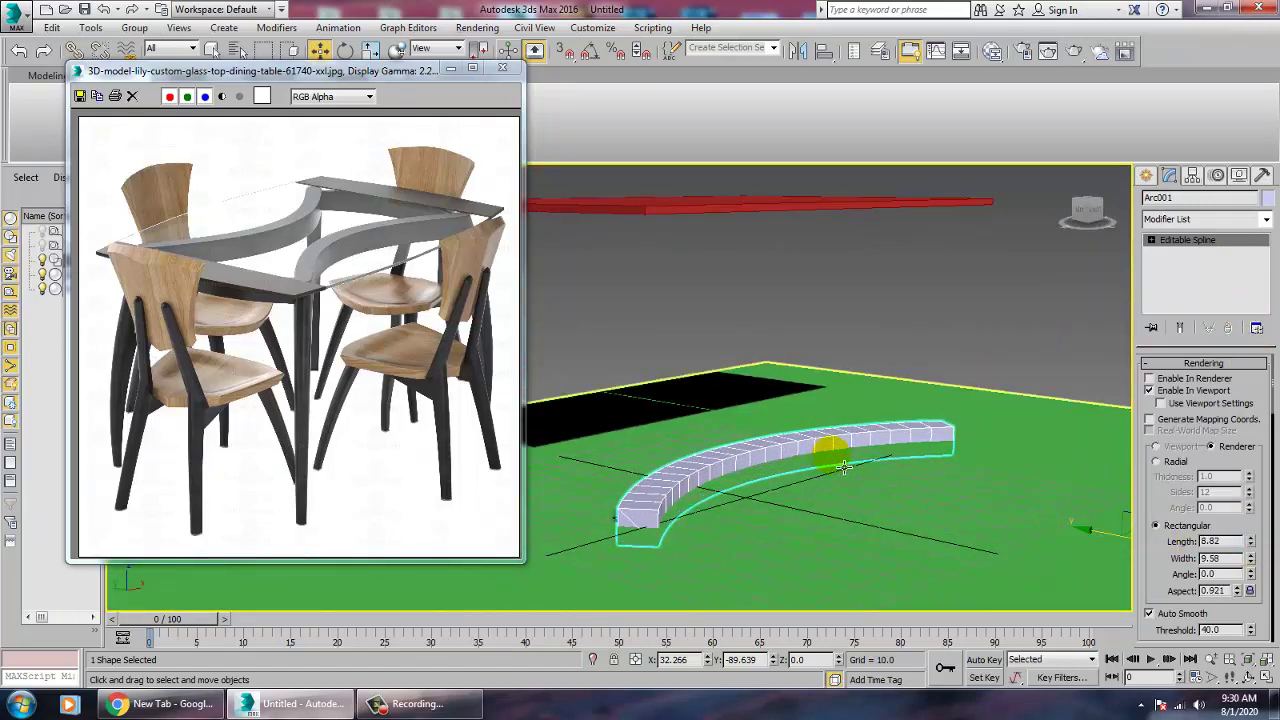
pyautogui.scroll(-5, 829, 455)
pyautogui.click(805, 470)
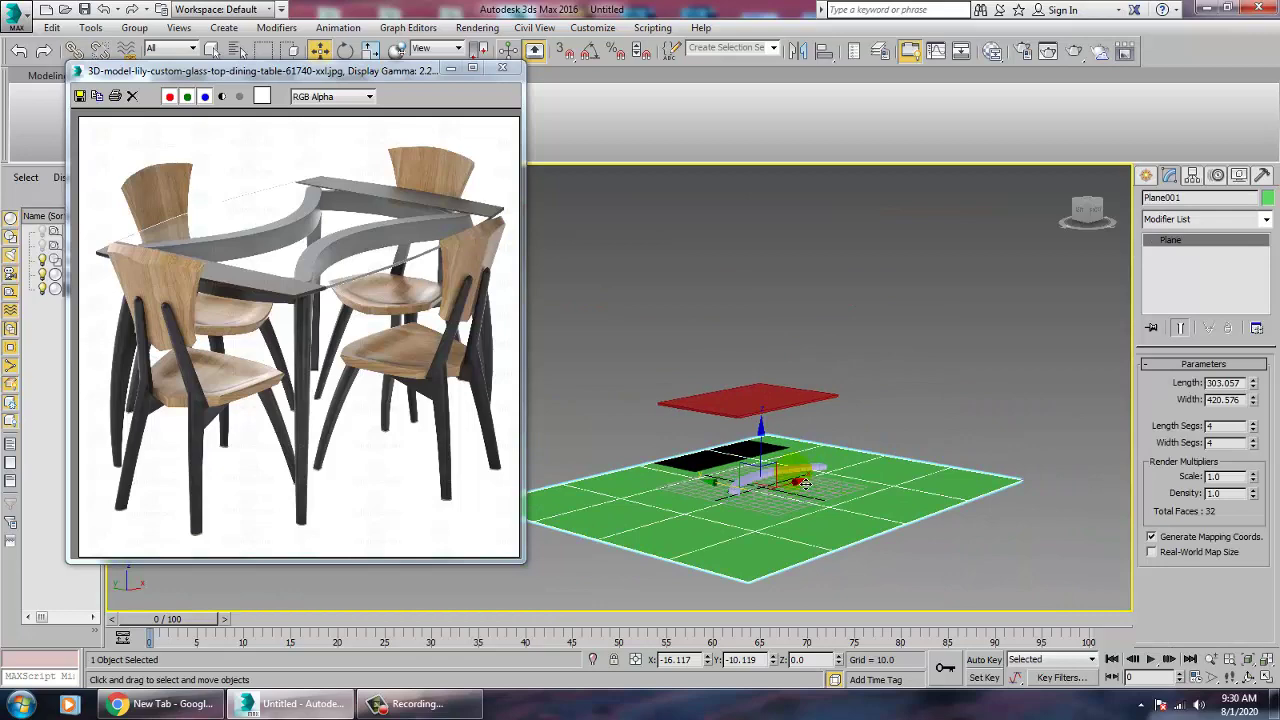
pyautogui.moveTo(763, 439); pyautogui.dragTo(761, 378)
pyautogui.hotkey('ctrl', 'z')
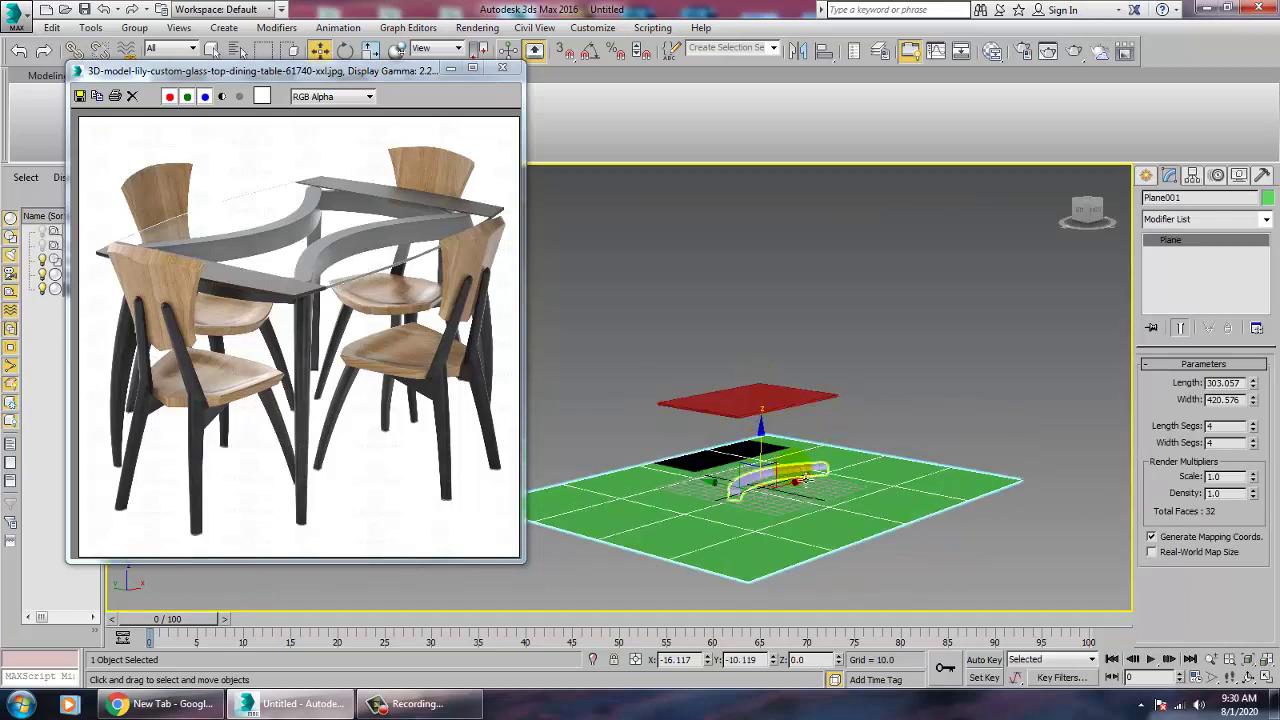
# - Center the arc's pivot point on the object
pyautogui.click(805, 478)
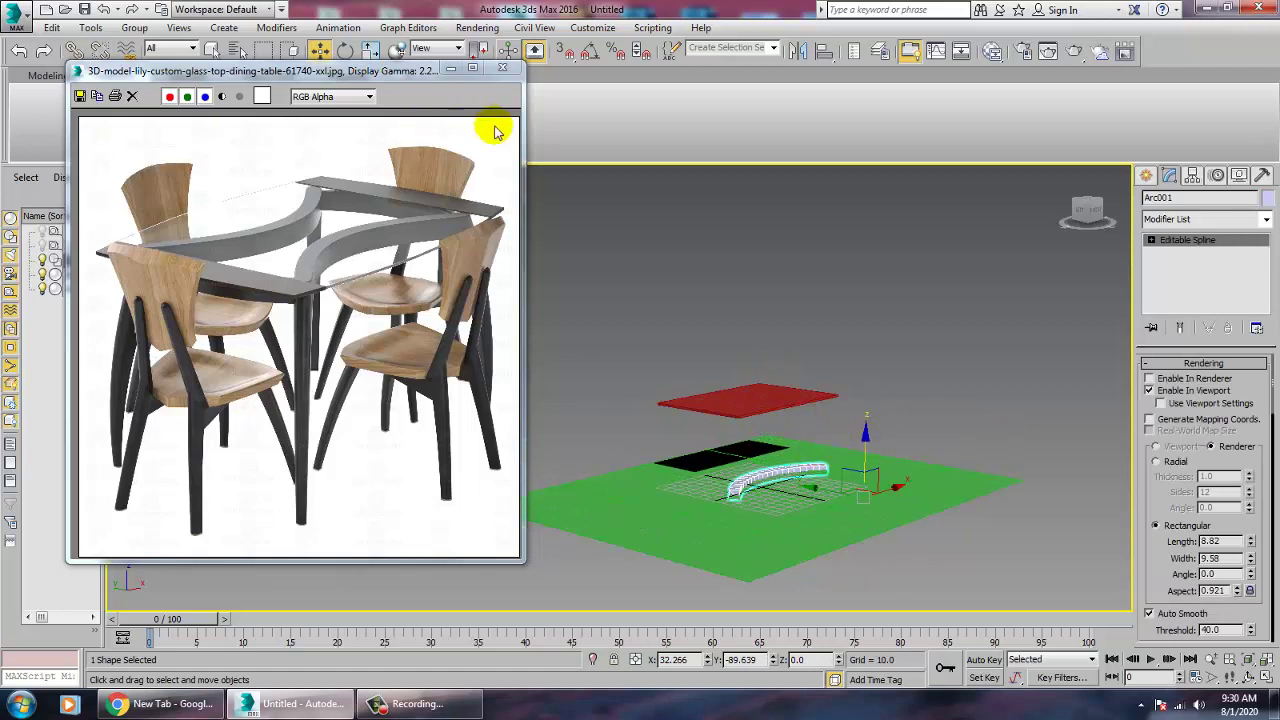
pyautogui.click(1192, 176)
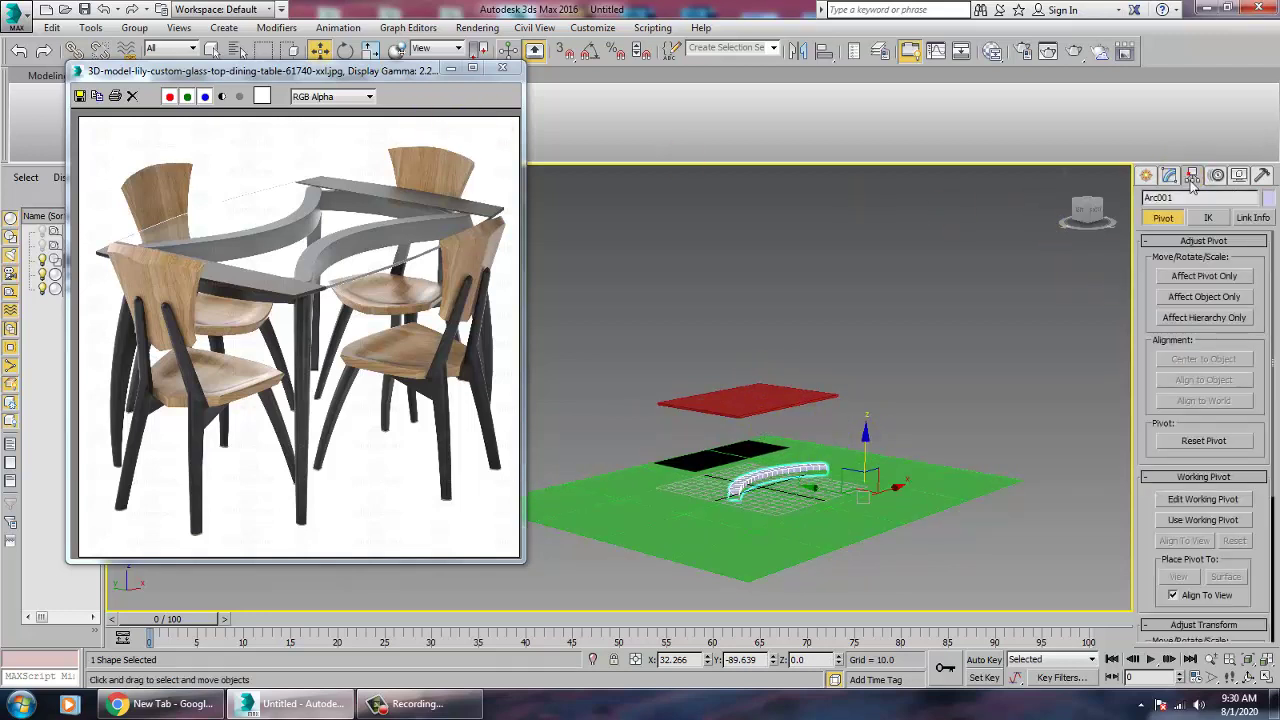
pyautogui.click(1204, 276)
pyautogui.click(1226, 362)
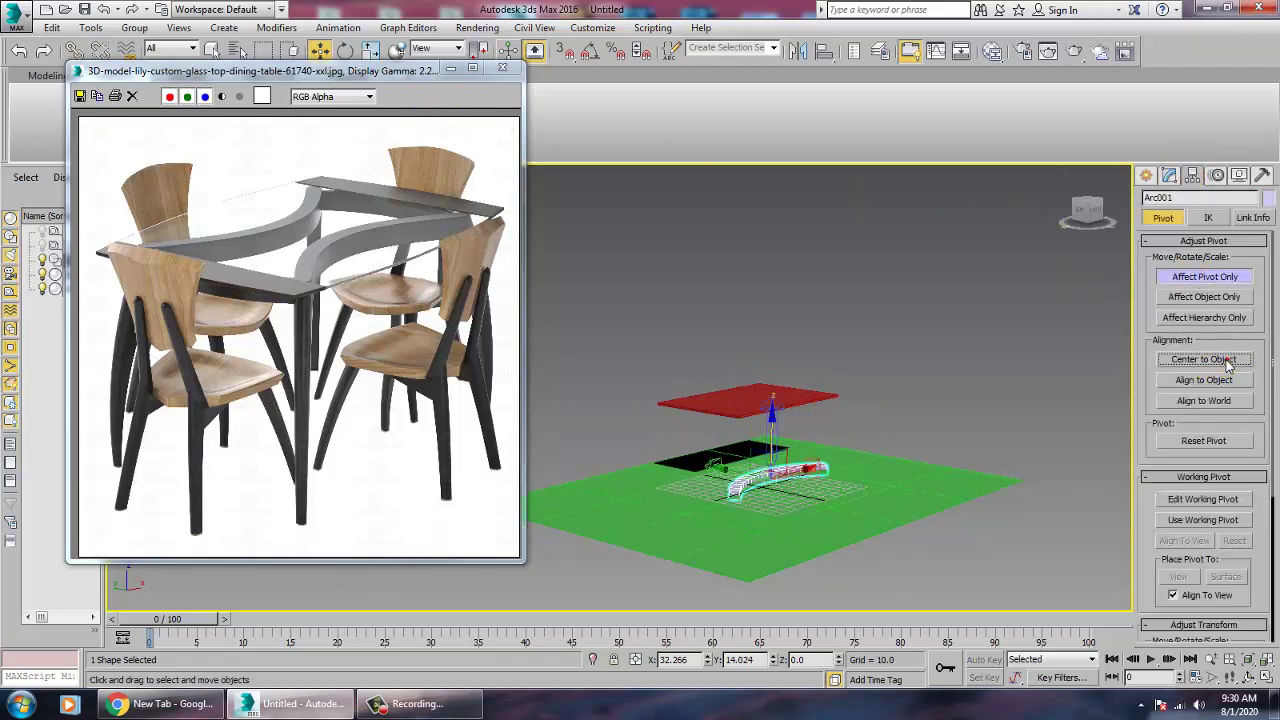
pyautogui.click(1222, 277)
# - Raise the arc to about Z 69 so it sits directly beneath the tabletop, checking the fit in the Front view
pyautogui.moveTo(782, 435); pyautogui.dragTo(801, 372)
pyautogui.hotkey('alt', 'w')
pyautogui.middleClick(846, 303)
pyautogui.hotkey('alt', 'w')
pyautogui.press('z')
pyautogui.moveTo(771, 317); pyautogui.dragTo(897, 371, button='middle')
pyautogui.scroll(-3, 829, 369)
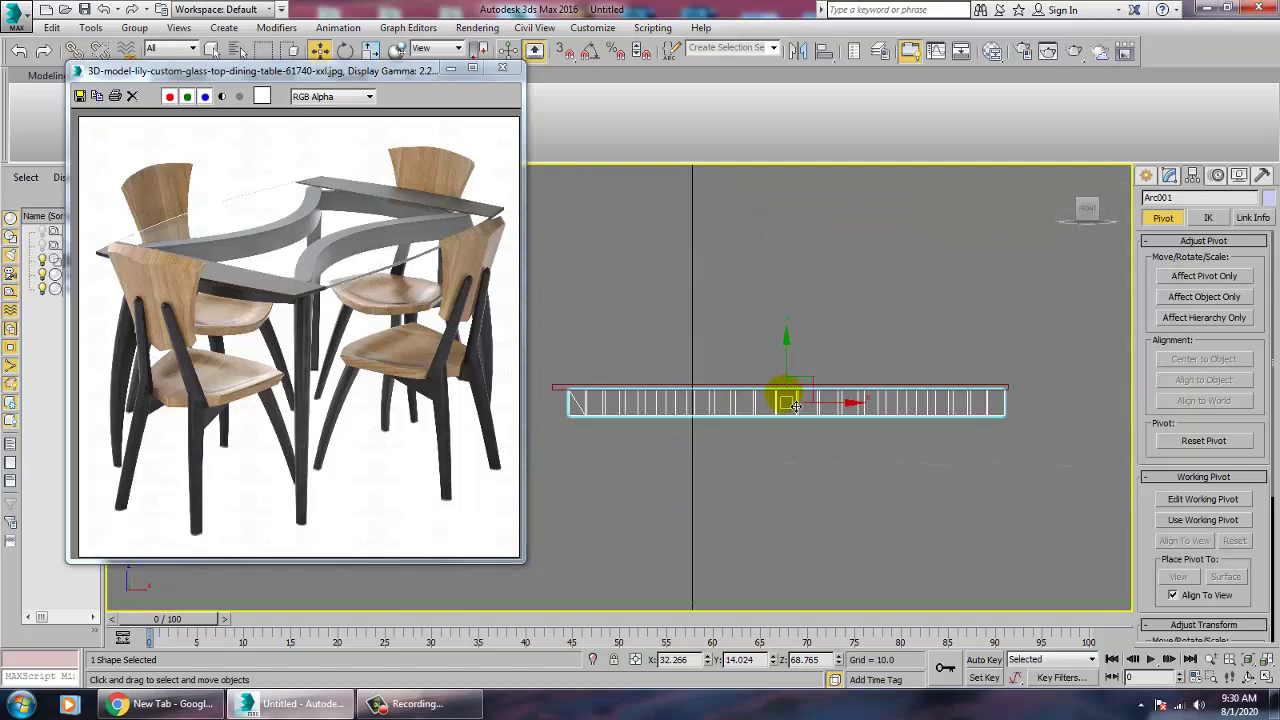
# - Set the width of the arc's rectangular profile to about 6.6, judging it in the Top view
pyautogui.hotkey('alt', 'w')
pyautogui.middleClick(567, 357)
pyautogui.hotkey('alt', 'w')
pyautogui.moveTo(627, 344); pyautogui.dragTo(702, 314, button='middle')
pyautogui.moveTo(877, 387); pyautogui.dragTo(822, 392, button='middle')
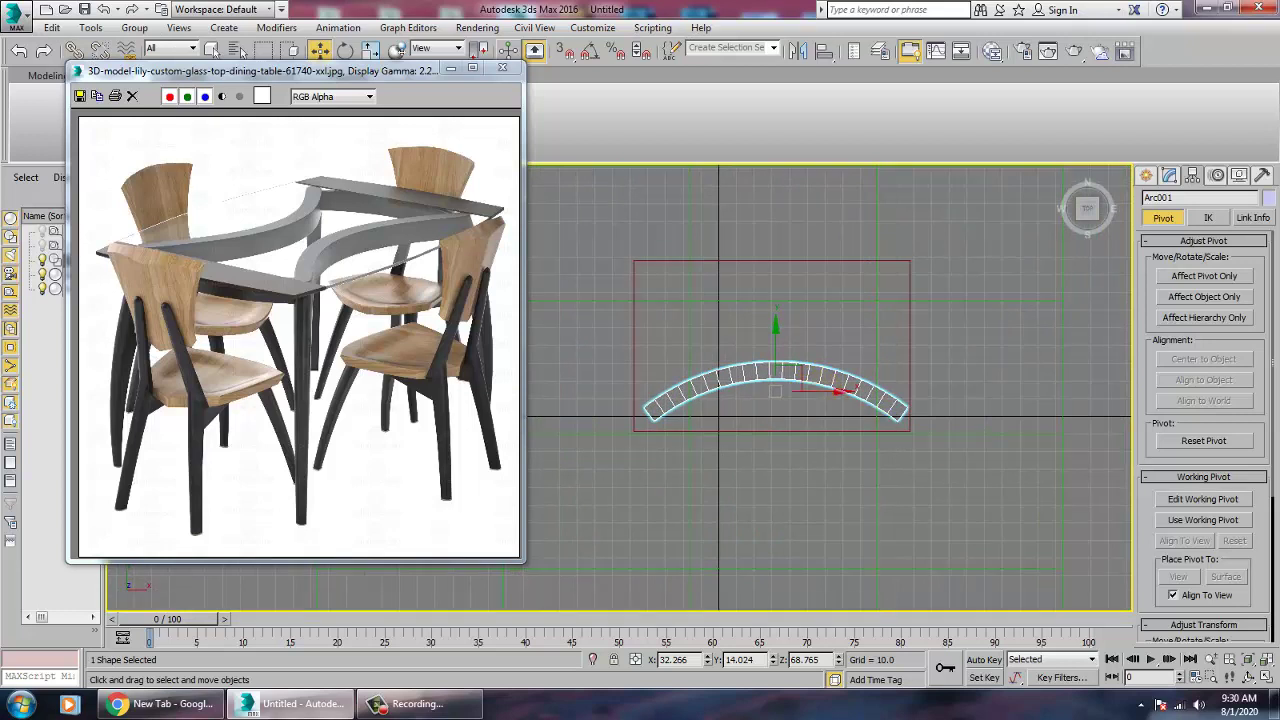
pyautogui.click(1170, 177)
pyautogui.click(1249, 564)
pyautogui.moveTo(1251, 565); pyautogui.dragTo(1250, 580)
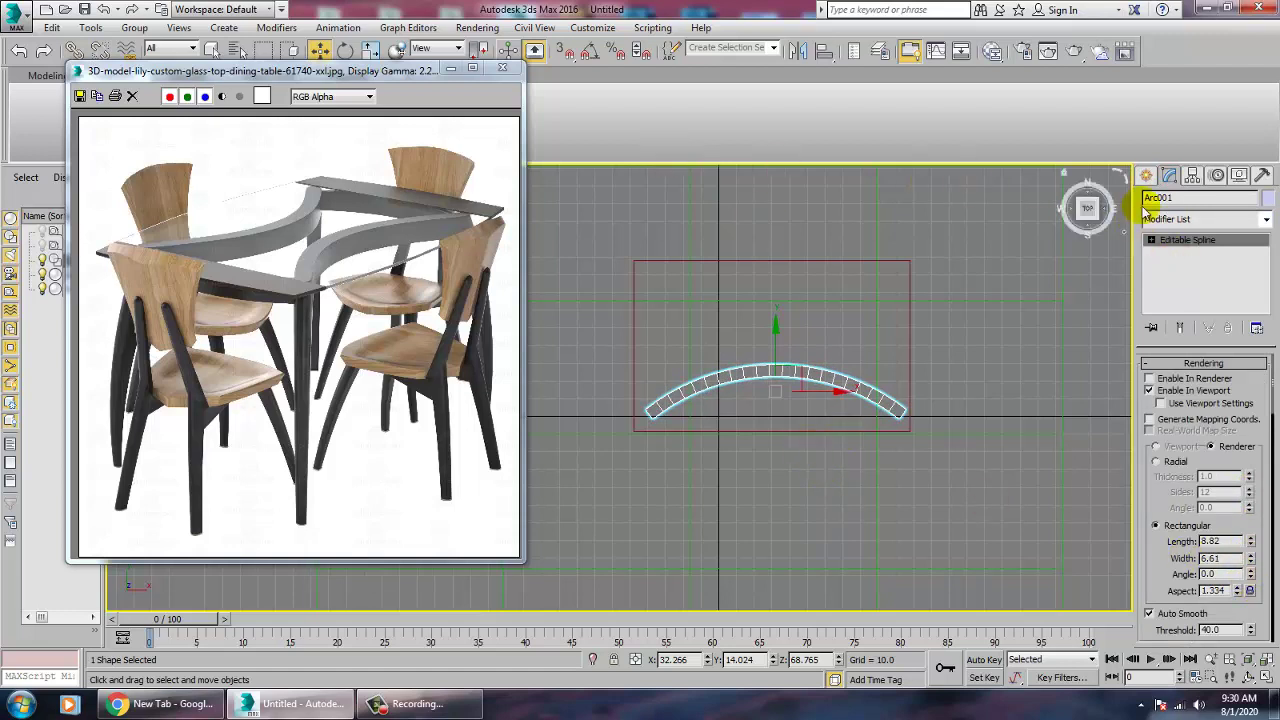
# - Mirror the arc as a copy across the Y axis and move it along Y to the tabletop's opposite long edge, about Y 69
pyautogui.hotkey('shift', 'f')
pyautogui.hotkey('shift', 'f')
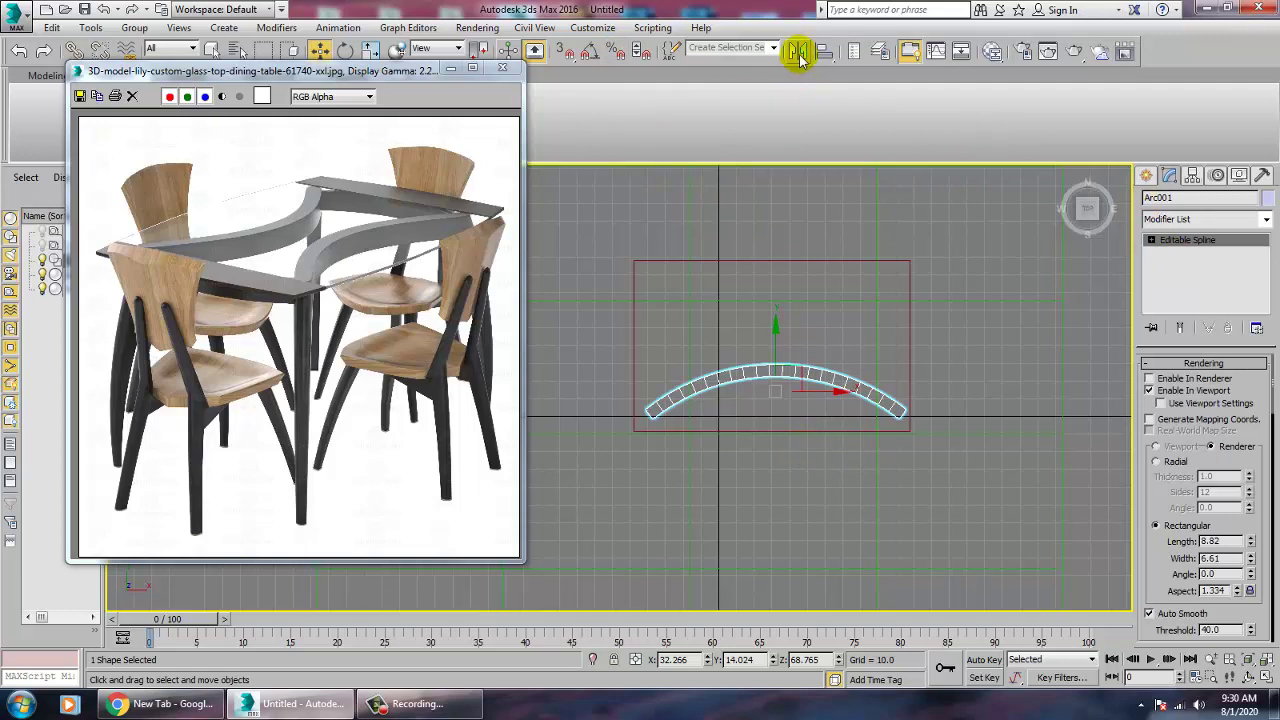
pyautogui.click(797, 52)
pyautogui.click(605, 385)
pyautogui.click(607, 271)
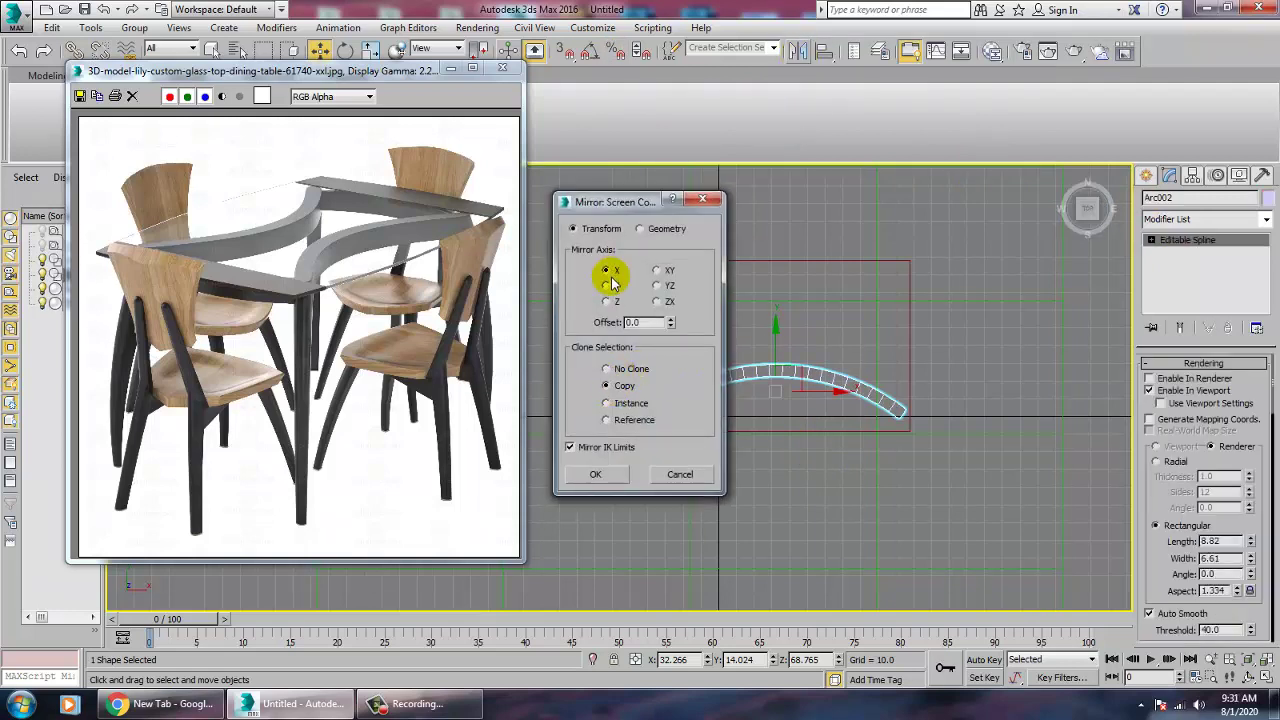
pyautogui.click(607, 285)
pyautogui.click(595, 474)
pyautogui.moveTo(790, 372); pyautogui.dragTo(797, 268)
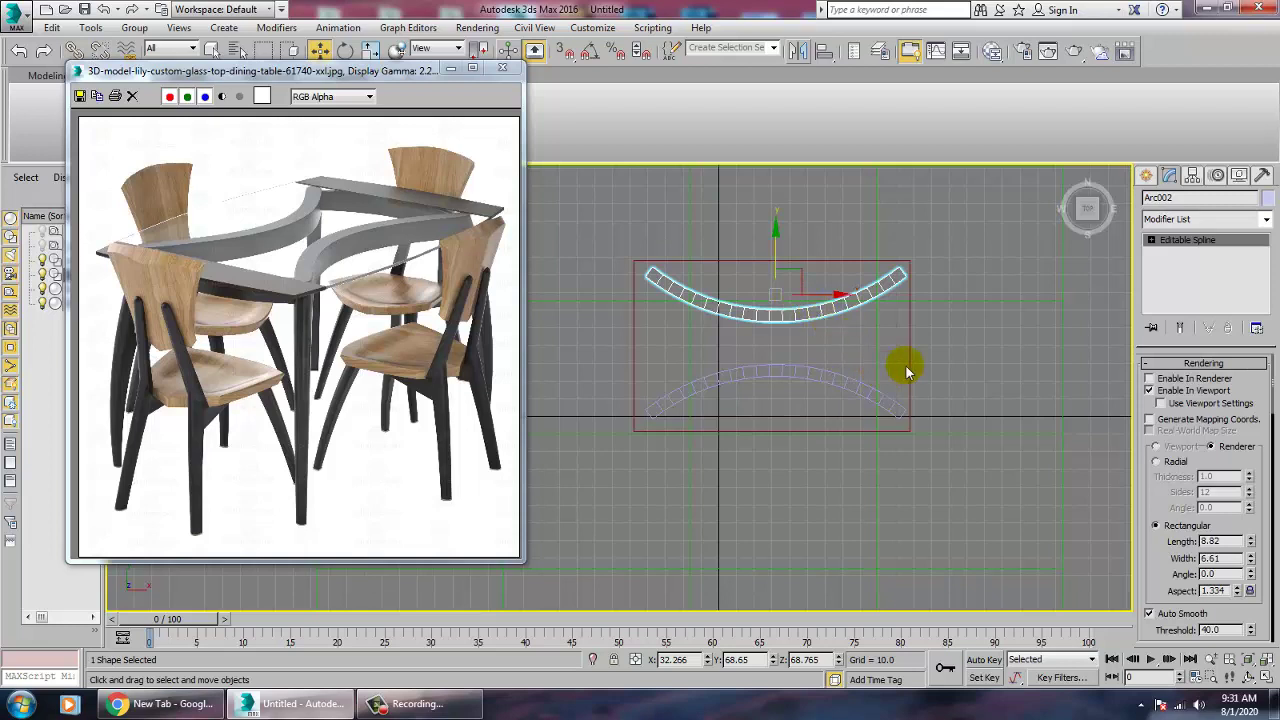
# - Draw an arc along one short side, joining the ends of the two long arcs, and move it inward along X to about 109.3
pyautogui.click(1146, 175)
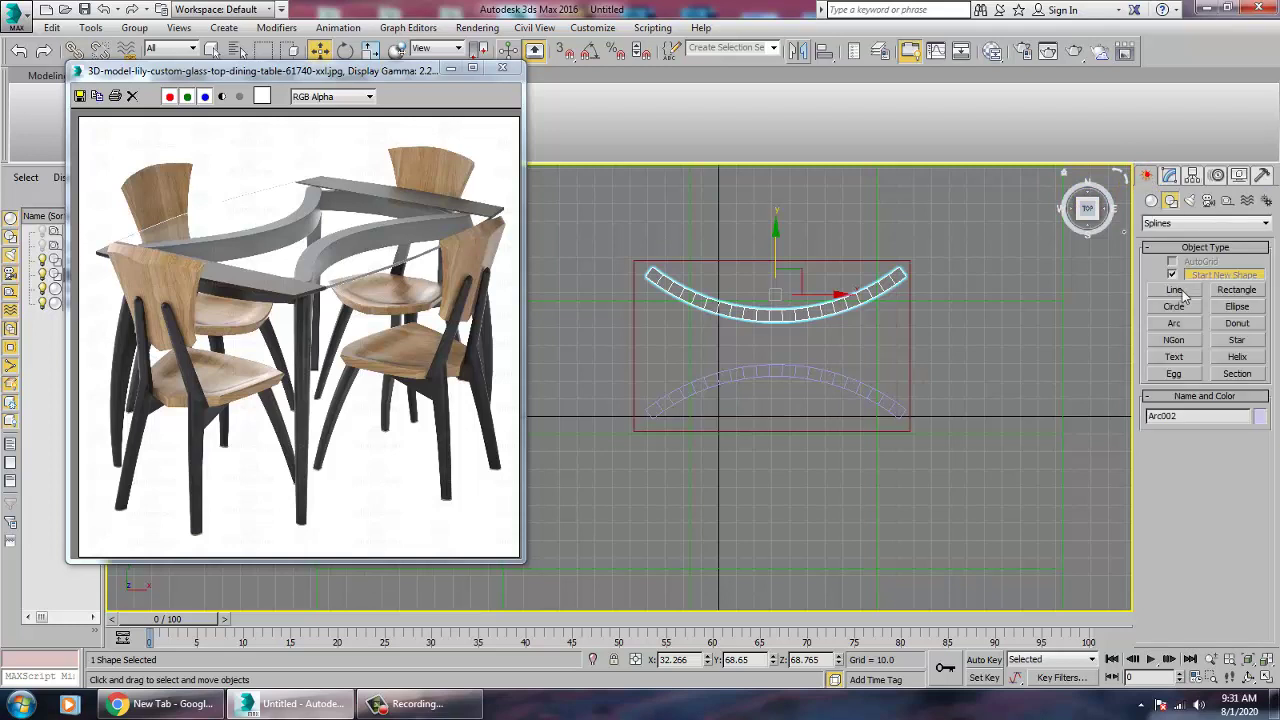
pyautogui.click(1174, 323)
pyautogui.moveTo(724, 395); pyautogui.dragTo(760, 403, button='middle')
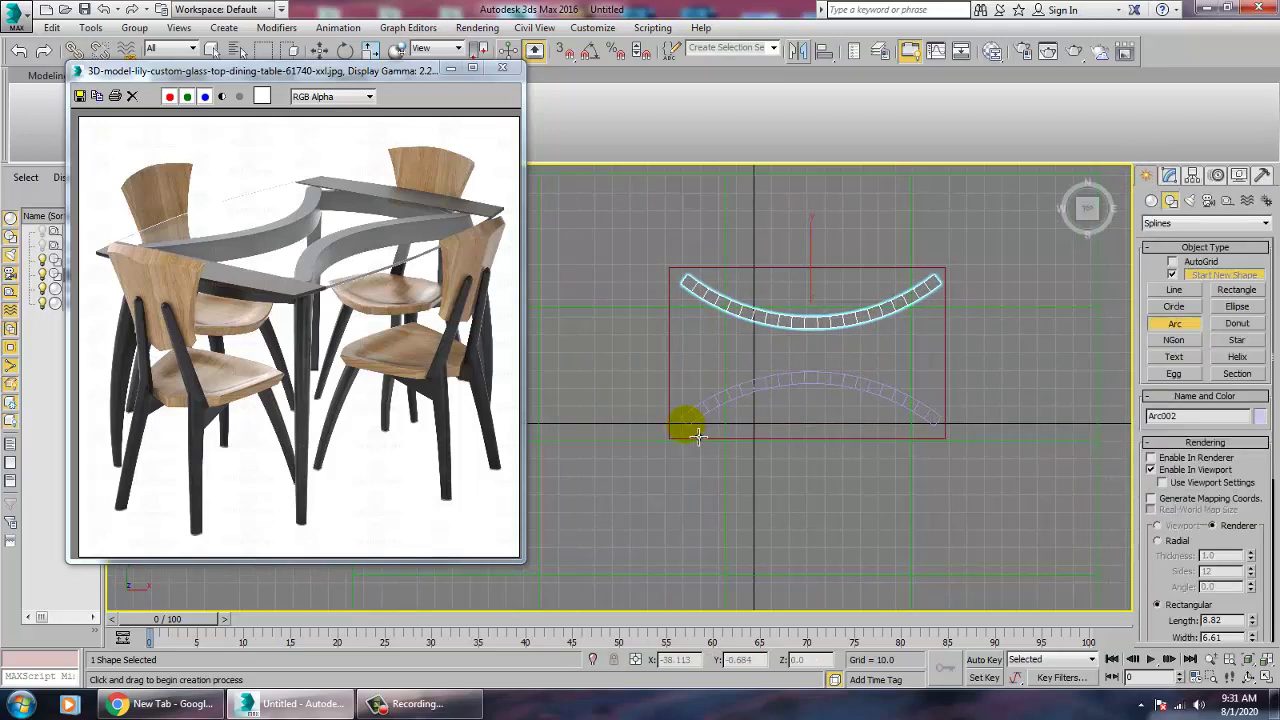
pyautogui.click(691, 437)
pyautogui.rightClick(694, 336)
pyautogui.moveTo(683, 441); pyautogui.dragTo(686, 284)
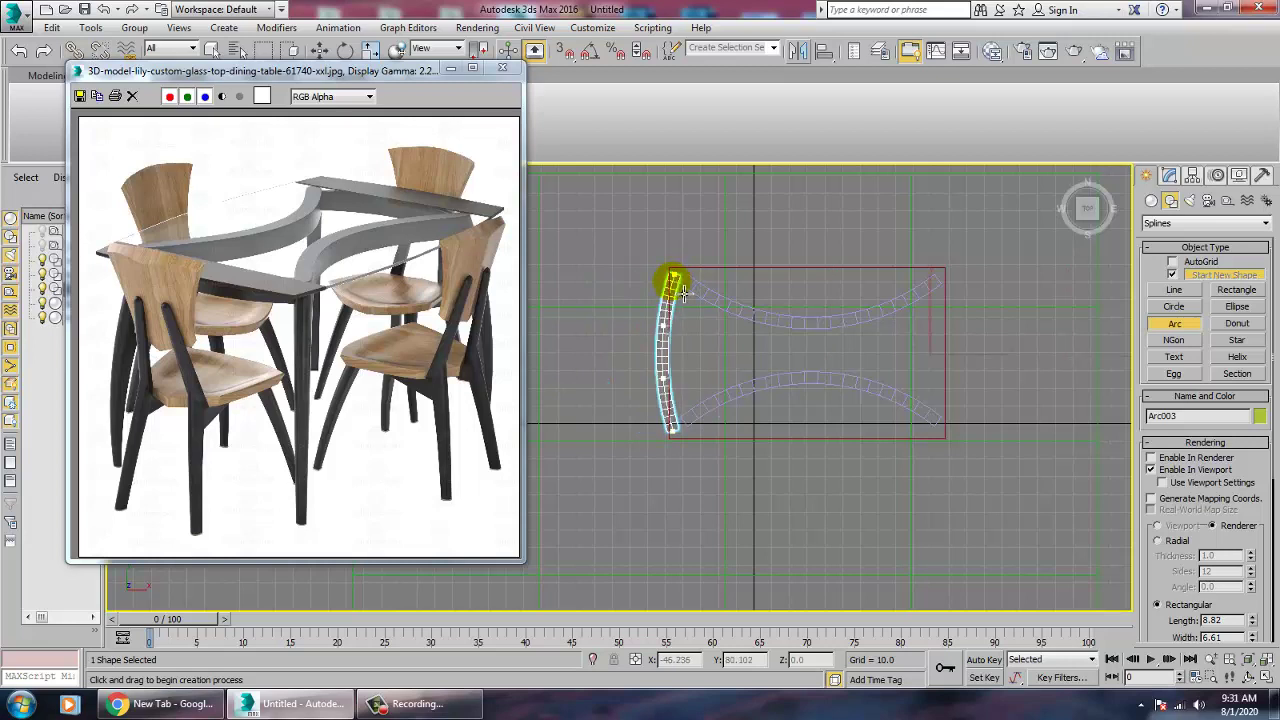
pyautogui.rightClick(683, 291)
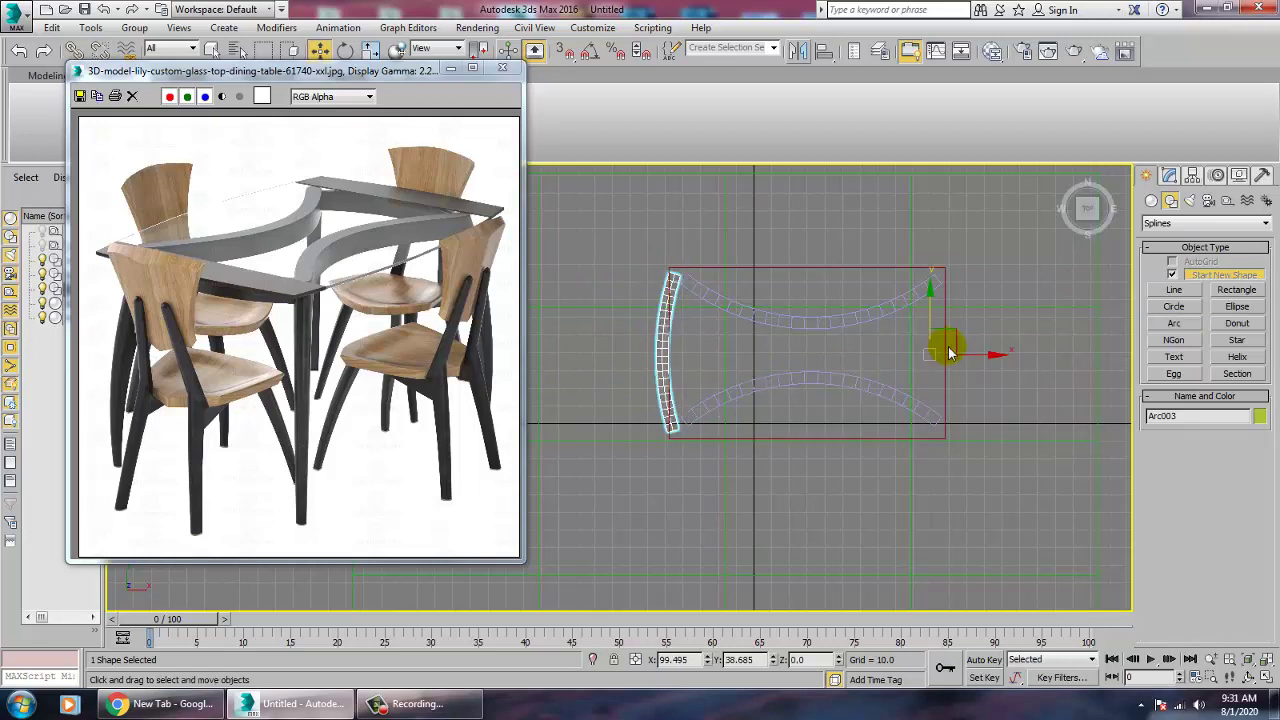
pyautogui.moveTo(981, 368); pyautogui.dragTo(998, 372)
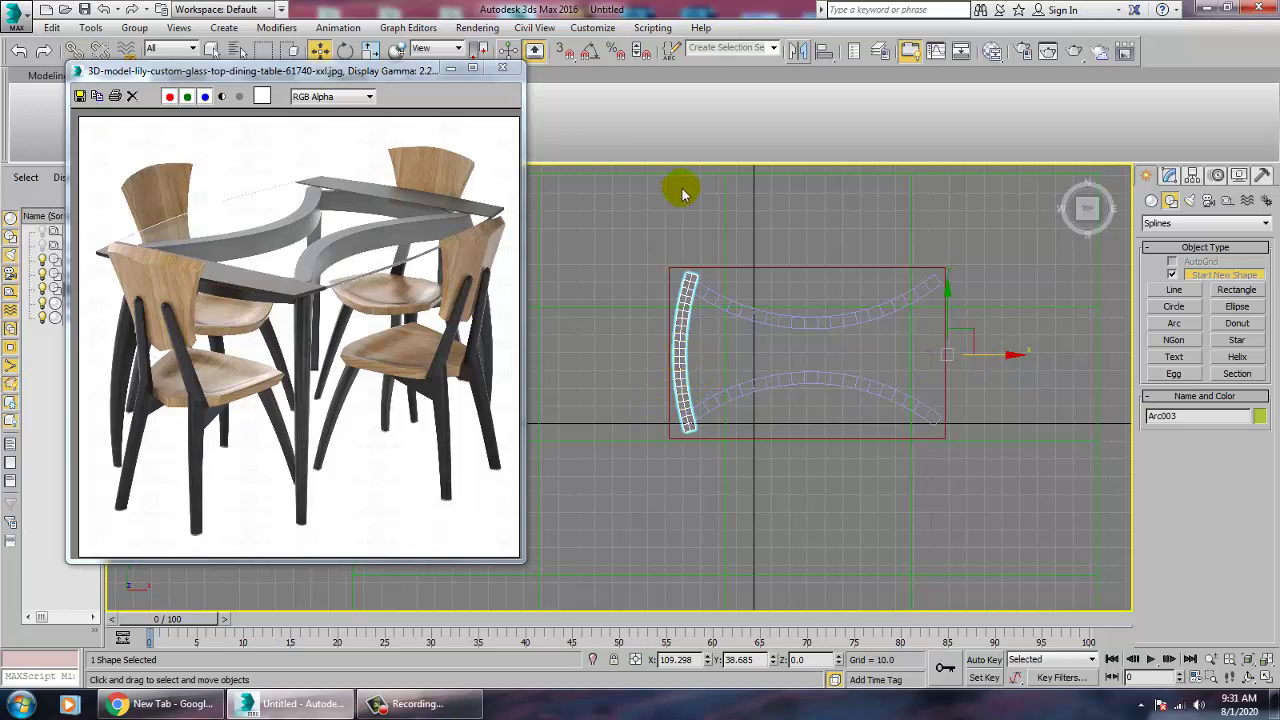
# - Center the short-side arc's pivot point on the object
pyautogui.click(1192, 177)
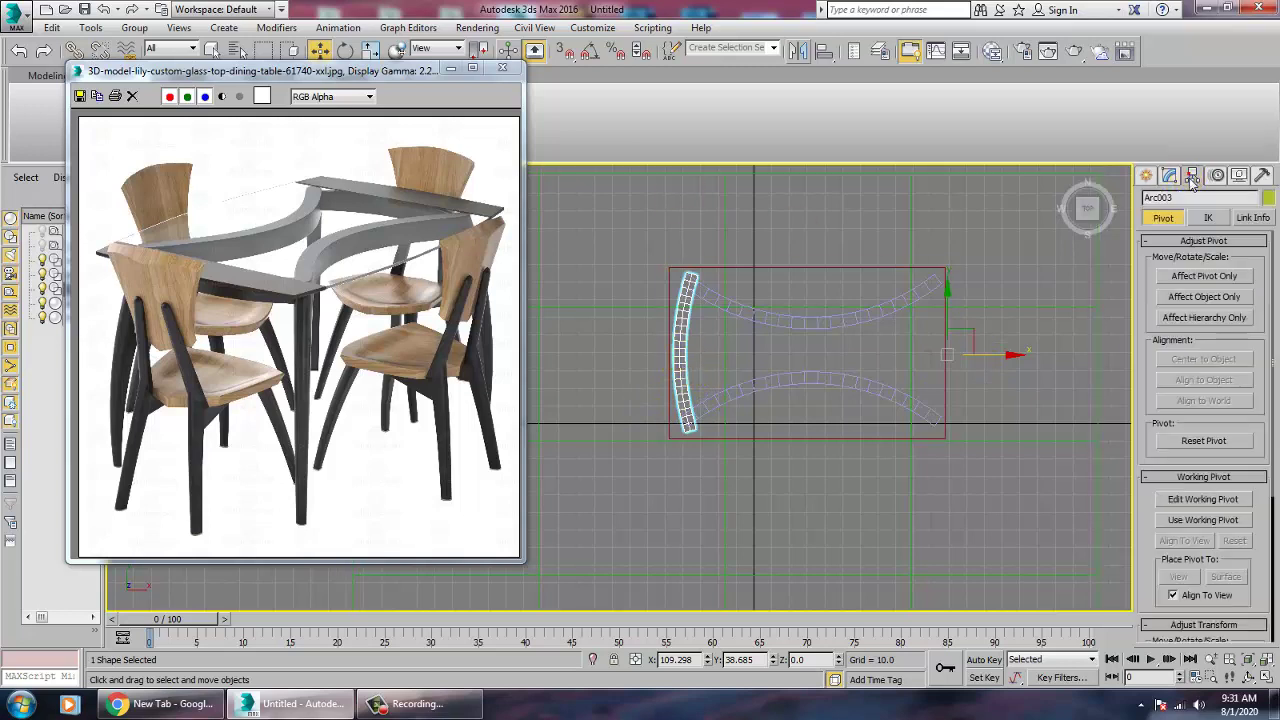
pyautogui.click(1210, 276)
pyautogui.click(1217, 361)
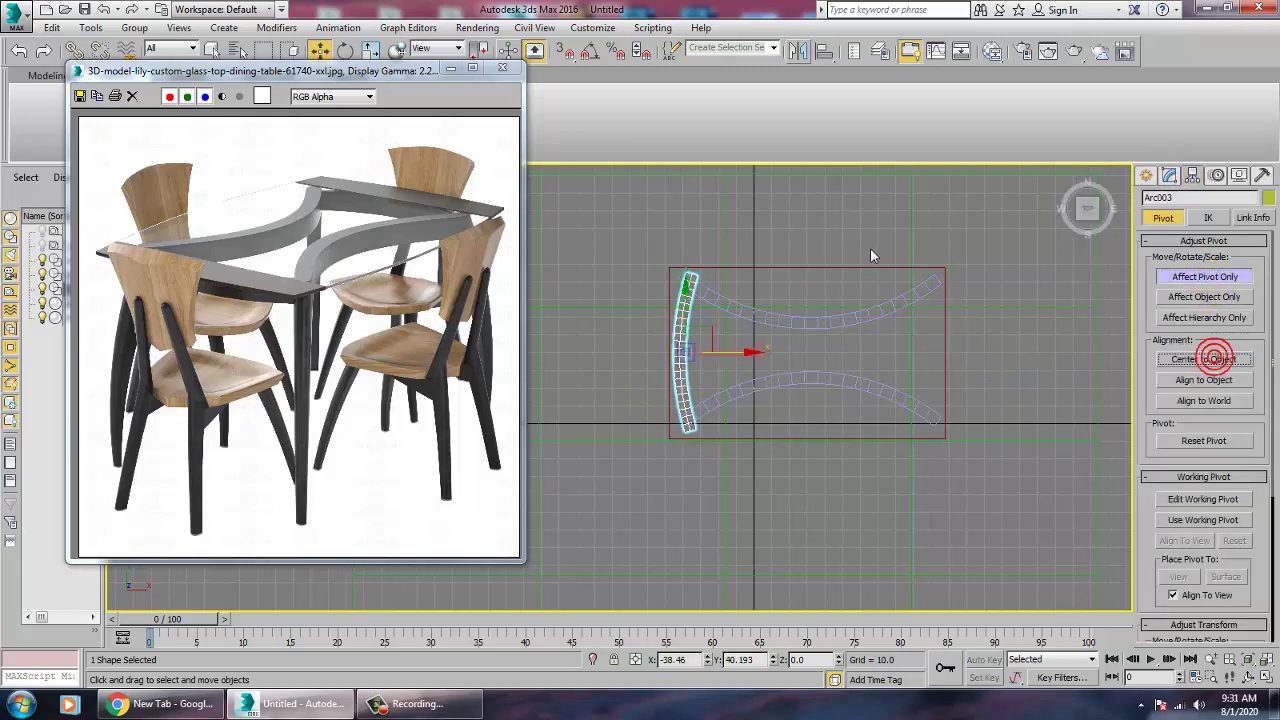
pyautogui.click(1221, 279)
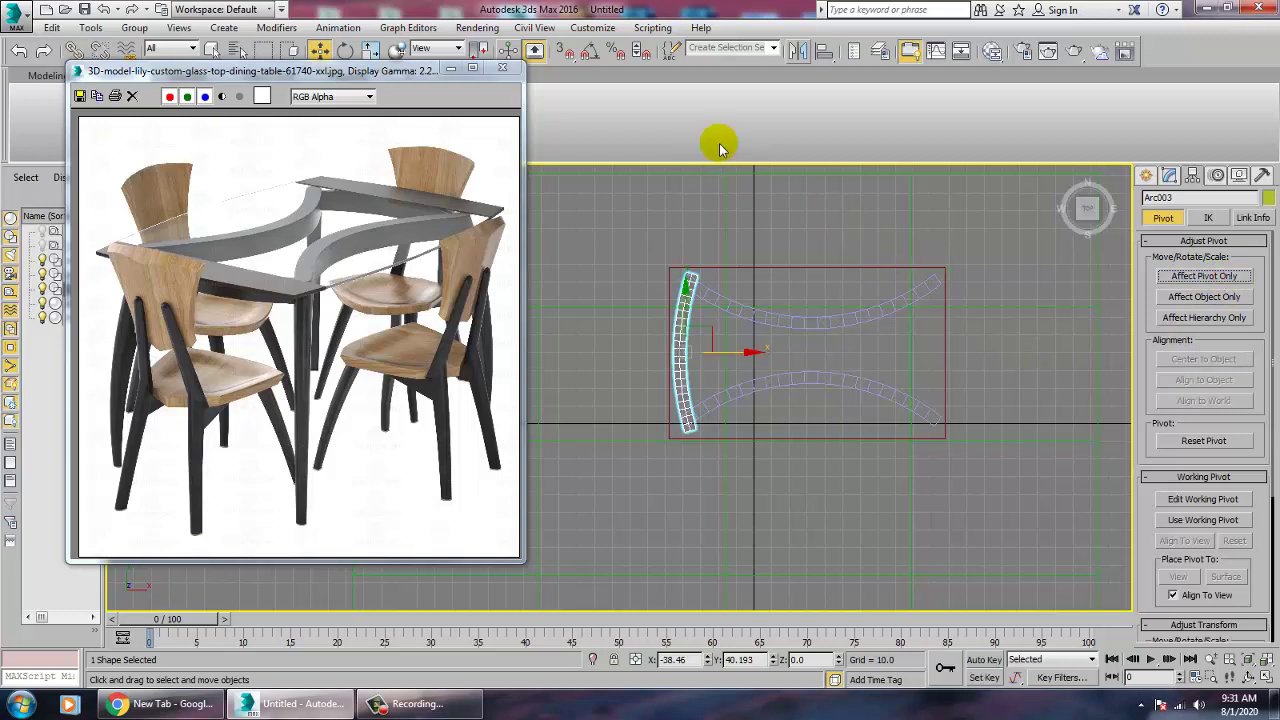
# - Mirror the short-side arc as a copy across the X axis and move it to the opposite short side, about X 100.5
pyautogui.click(803, 50)
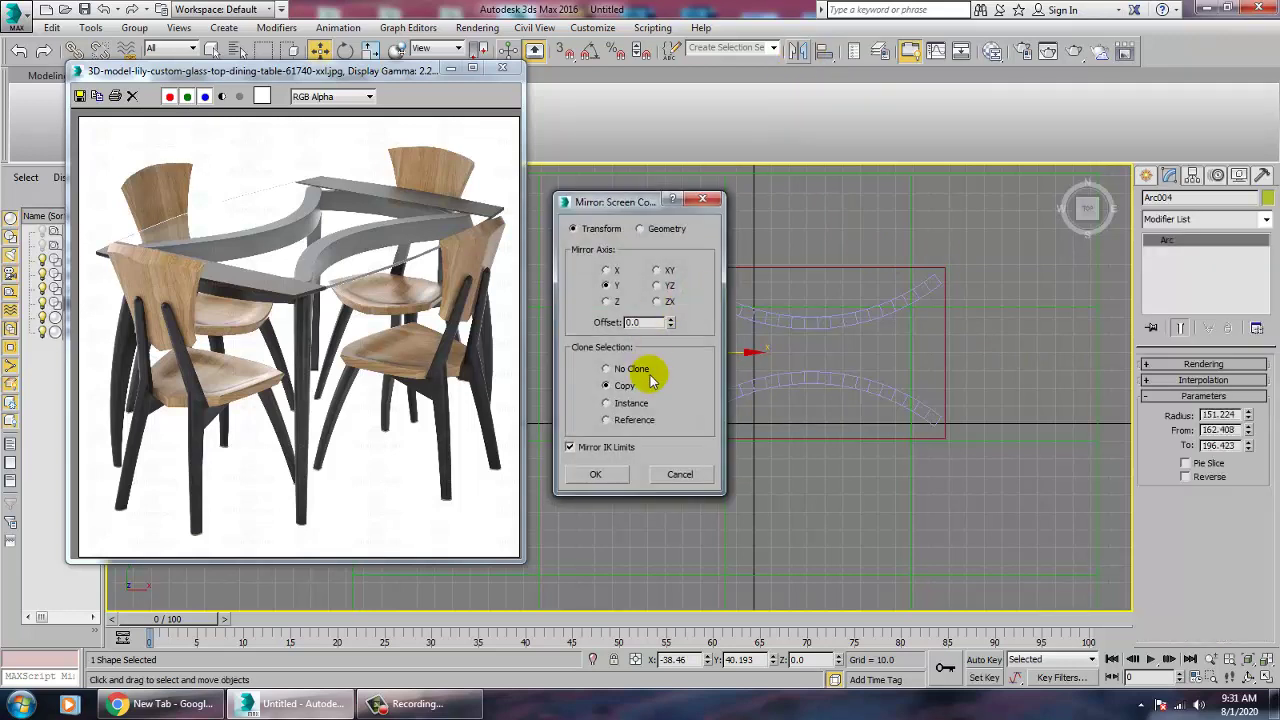
pyautogui.click(595, 472)
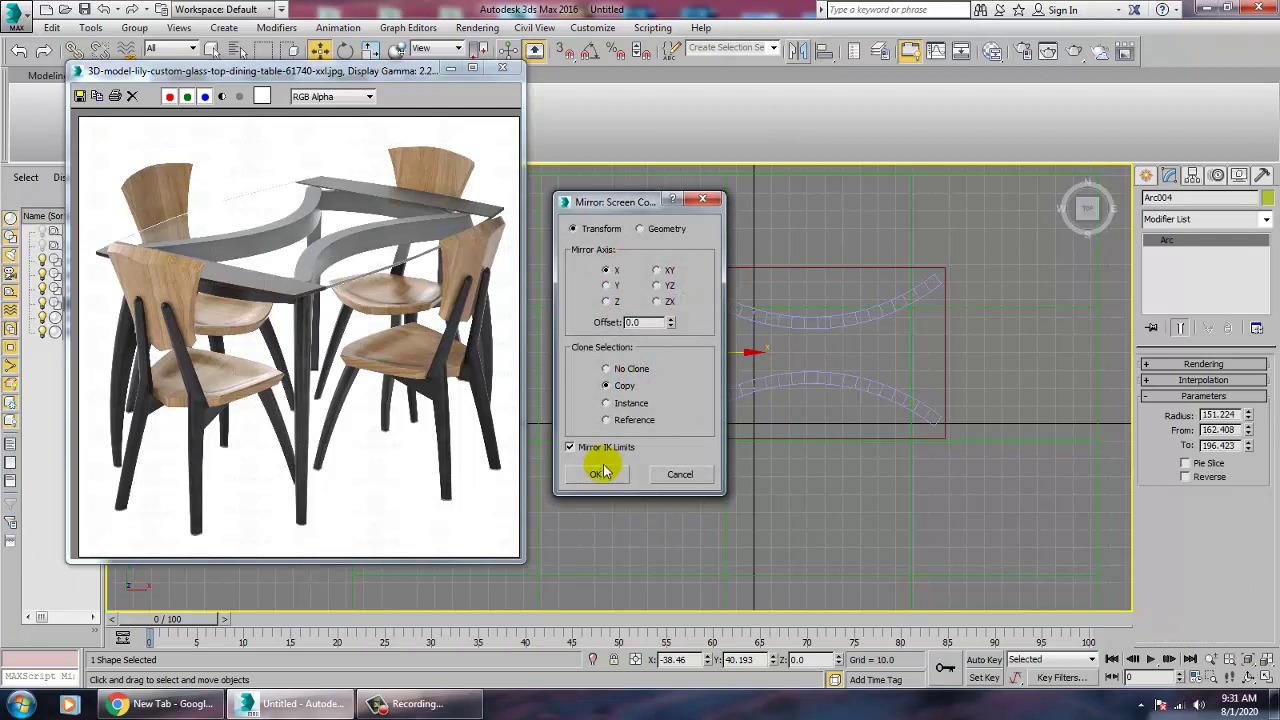
pyautogui.moveTo(746, 361); pyautogui.dragTo(993, 375)
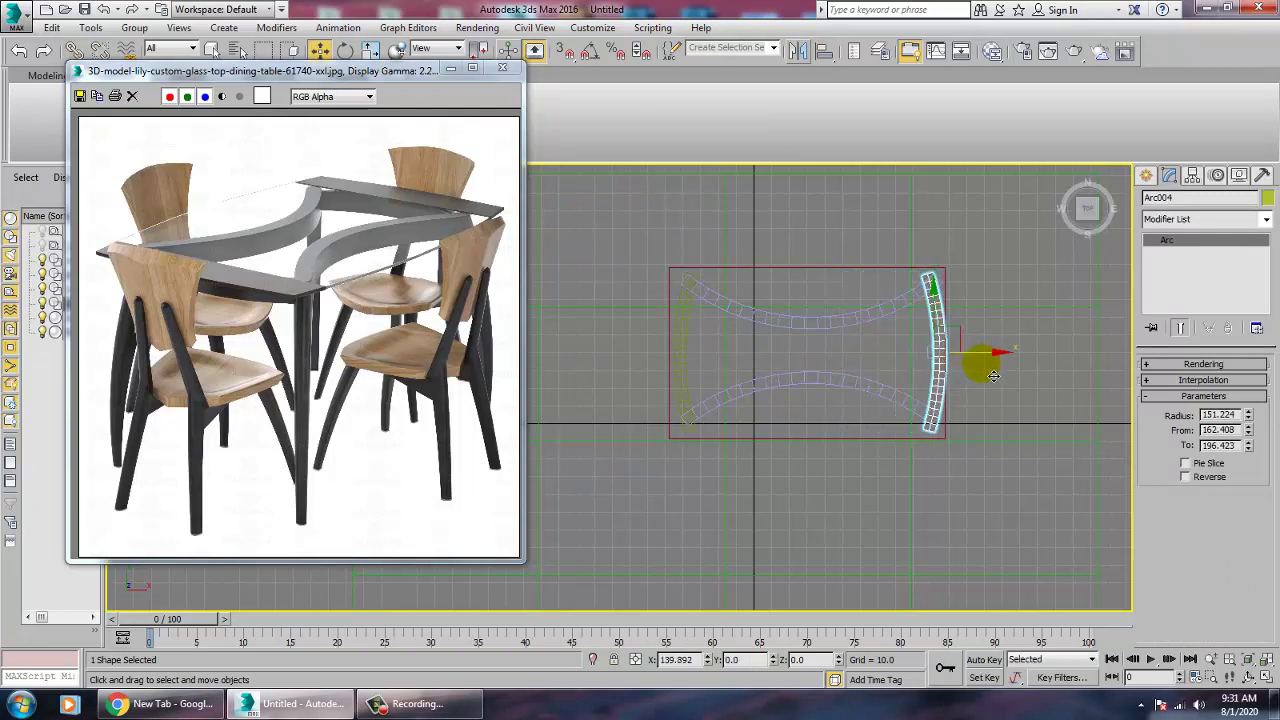
# - Raise both short-side arcs together by about 68.7 along Z so they sit directly beneath the tabletop in the perspective view
pyautogui.hotkey('alt', 'w')
pyautogui.middleClick(915, 457)
pyautogui.hotkey('alt', 'w')
pyautogui.keyDown('alt'); pyautogui.moveTo(915, 457); pyautogui.dragTo(868, 440, button='middle'); pyautogui.keyUp('alt')
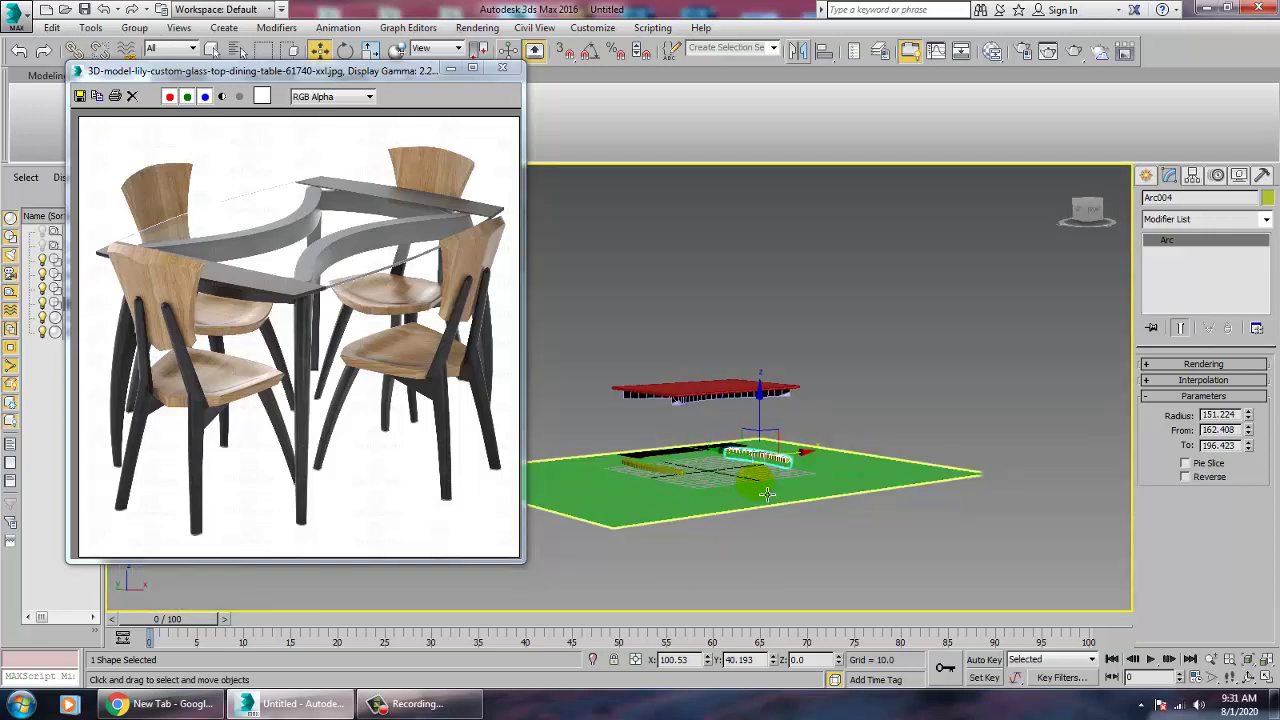
pyautogui.keyDown('ctrl'); pyautogui.click(671, 482); pyautogui.keyUp('ctrl')
pyautogui.moveTo(708, 403); pyautogui.dragTo(729, 341)
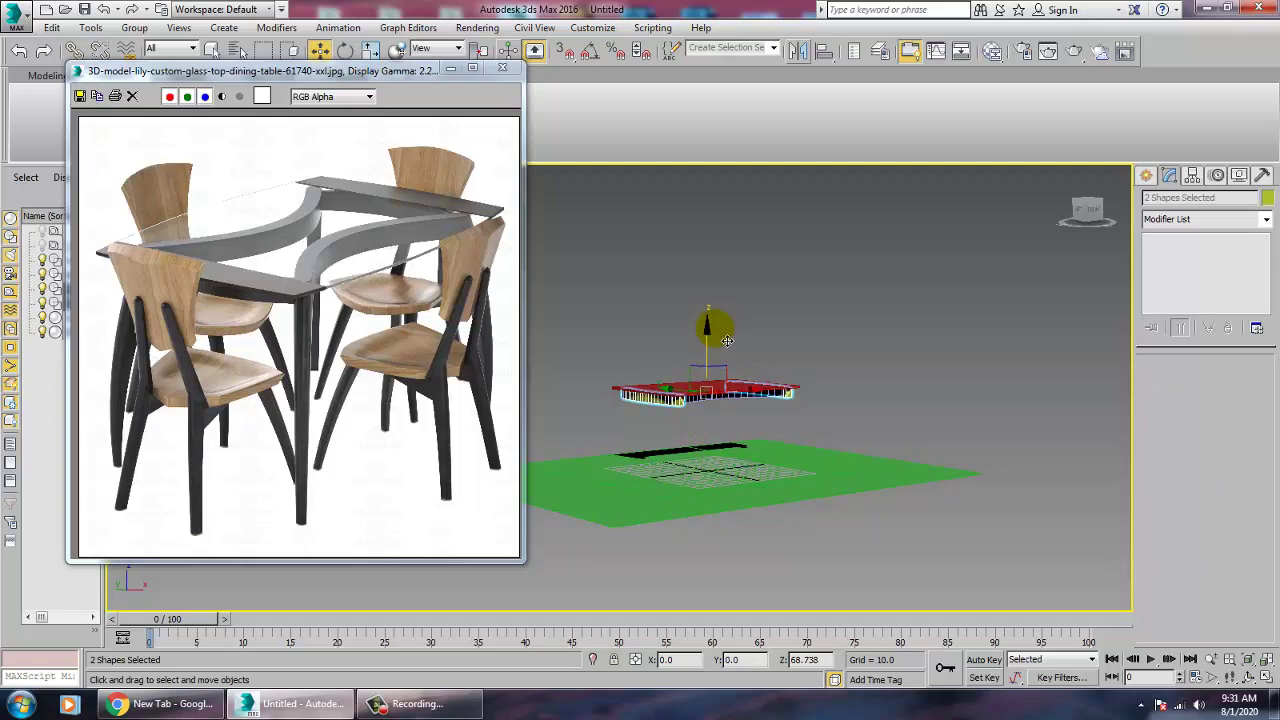
# - Select every object in the scene and assign them all the same grey object color
pyautogui.scroll(2, 738, 397)
pyautogui.keyDown('alt'); pyautogui.moveTo(738, 397); pyautogui.dragTo(733, 386, button='middle'); pyautogui.keyUp('alt')
pyautogui.moveTo(733, 386); pyautogui.dragTo(832, 386, button='middle')
pyautogui.keyDown('alt'); pyautogui.moveTo(832, 386); pyautogui.dragTo(721, 459, button='middle'); pyautogui.keyUp('alt')
pyautogui.scroll(4, 843, 369)
pyautogui.scroll(-4, 771, 420)
pyautogui.hotkey('ctrl', 'a')
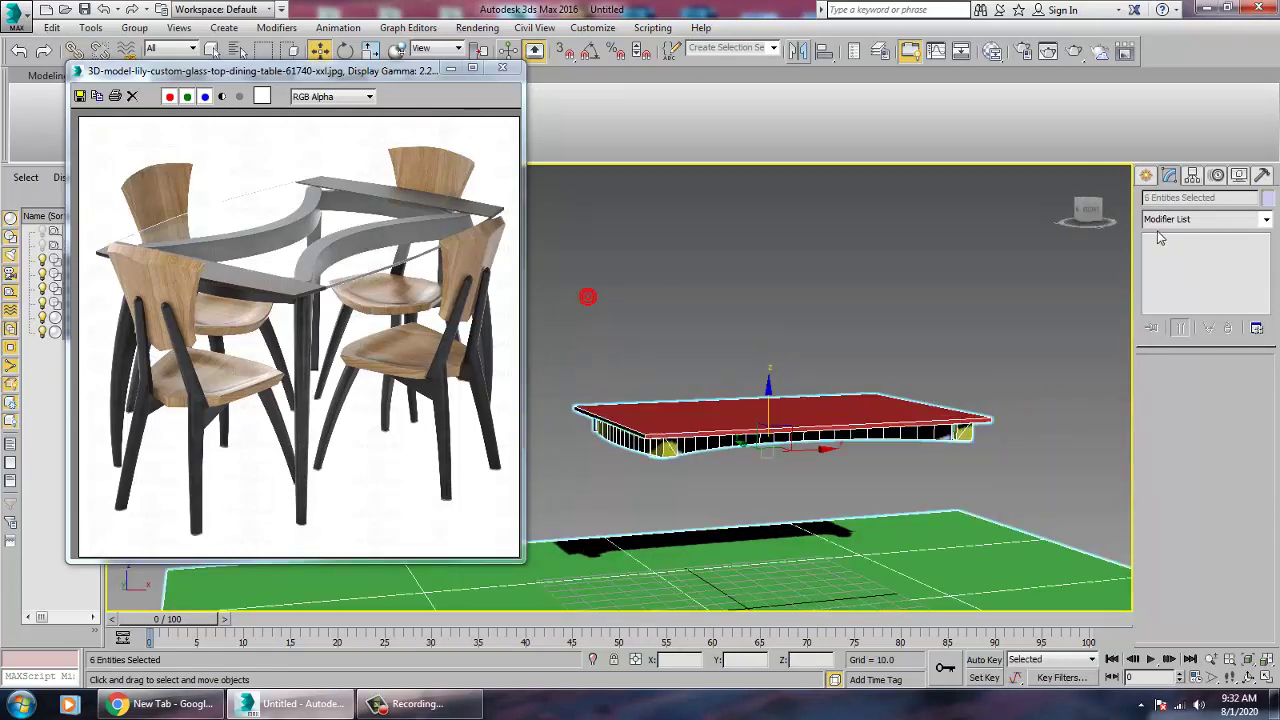
pyautogui.click(1268, 200)
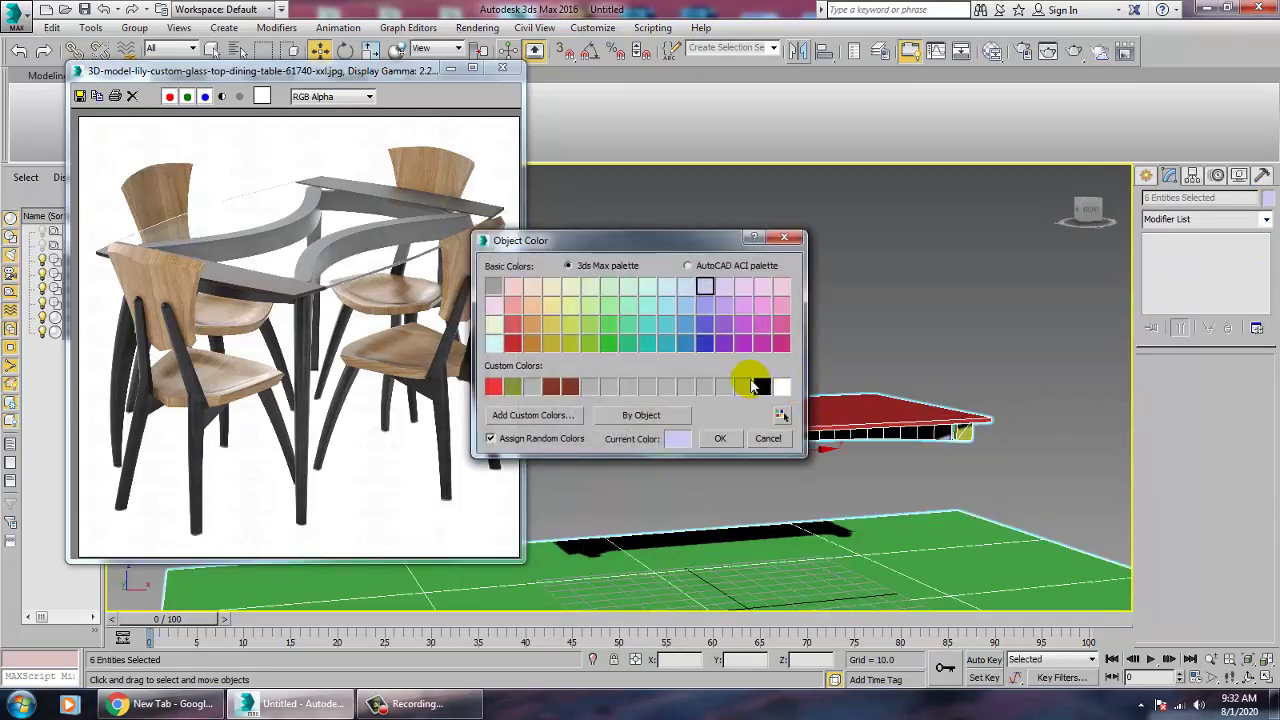
pyautogui.click(737, 440)
pyautogui.click(938, 283)
# - Thin the tabletop box by scaling it along Z to about 74 percent
pyautogui.keyDown('alt'); pyautogui.moveTo(844, 392); pyautogui.dragTo(857, 366, button='middle'); pyautogui.keyUp('alt')
pyautogui.click(880, 372)
pyautogui.press('r')
pyautogui.moveTo(823, 298); pyautogui.dragTo(826, 318)
pyautogui.press('w')
# - Convert the tabletop box to an Editable Poly
pyautogui.keyDown('alt'); pyautogui.moveTo(826, 318); pyautogui.dragTo(751, 329, button='middle'); pyautogui.keyUp('alt')
pyautogui.rightClick(834, 314)
pyautogui.moveTo(805, 480)
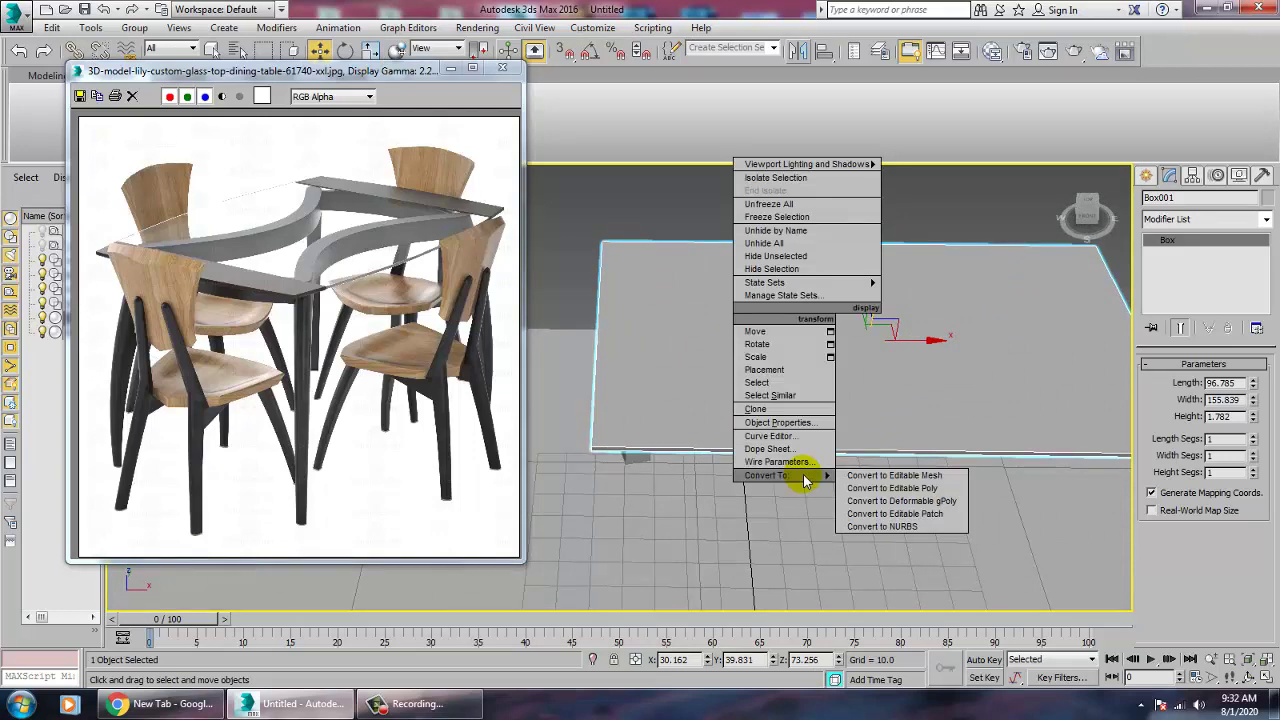
pyautogui.click(892, 488)
pyautogui.hotkey('ctrl', 'x')
pyautogui.hotkey('ctrl', 'x')
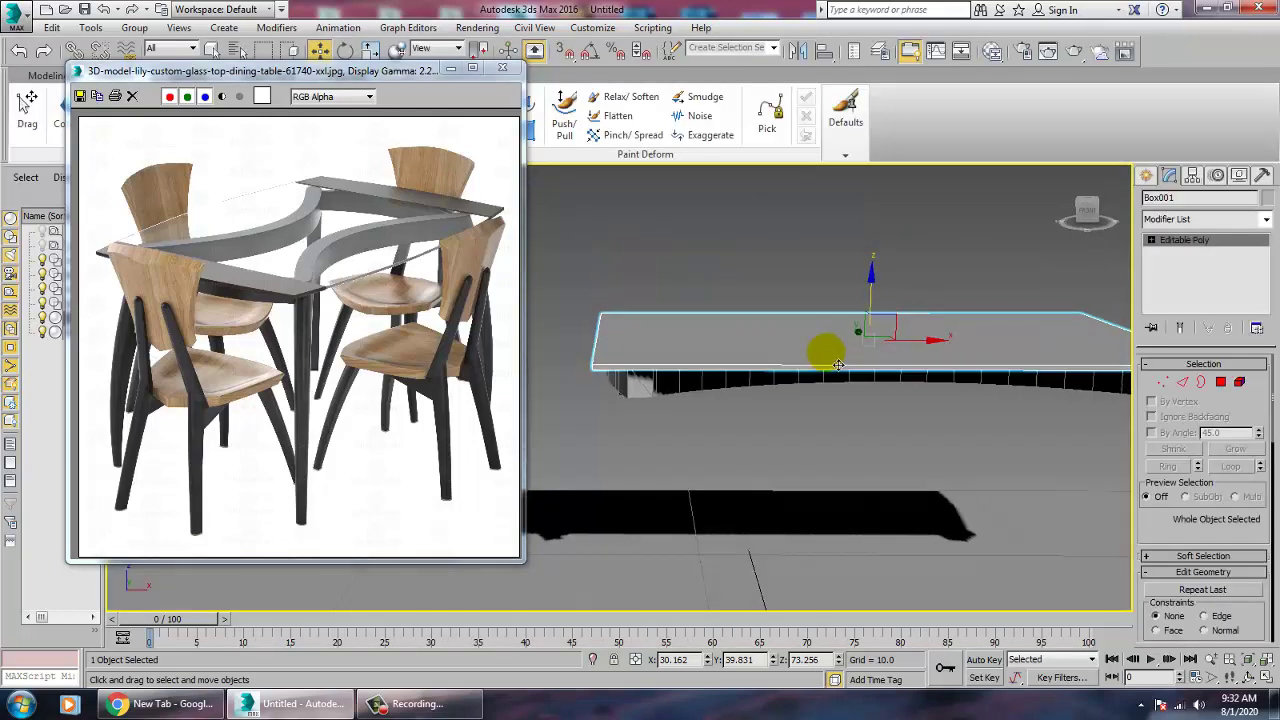
pyautogui.press('r')
pyautogui.moveTo(938, 356); pyautogui.dragTo(937, 355)
pyautogui.hotkey('ctrl', 'z')
pyautogui.keyDown('alt'); pyautogui.moveTo(885, 330); pyautogui.dragTo(853, 372, button='middle'); pyautogui.keyUp('alt')
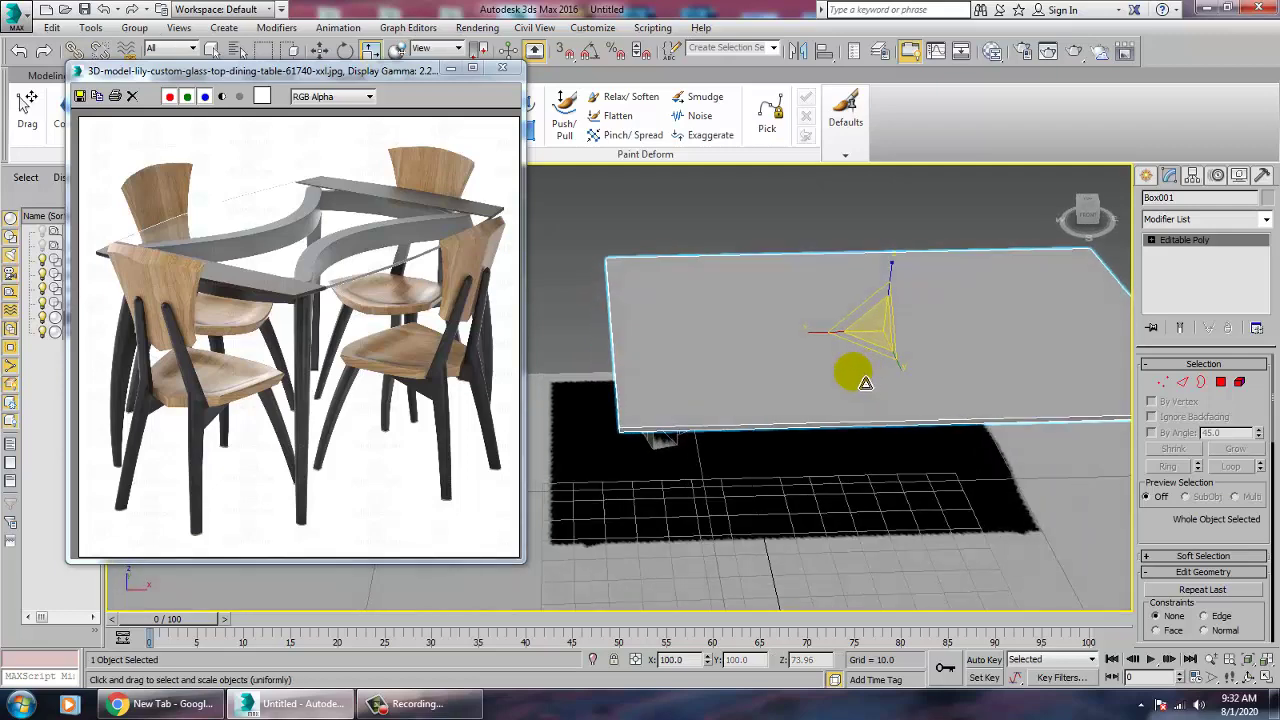
pyautogui.press('w')
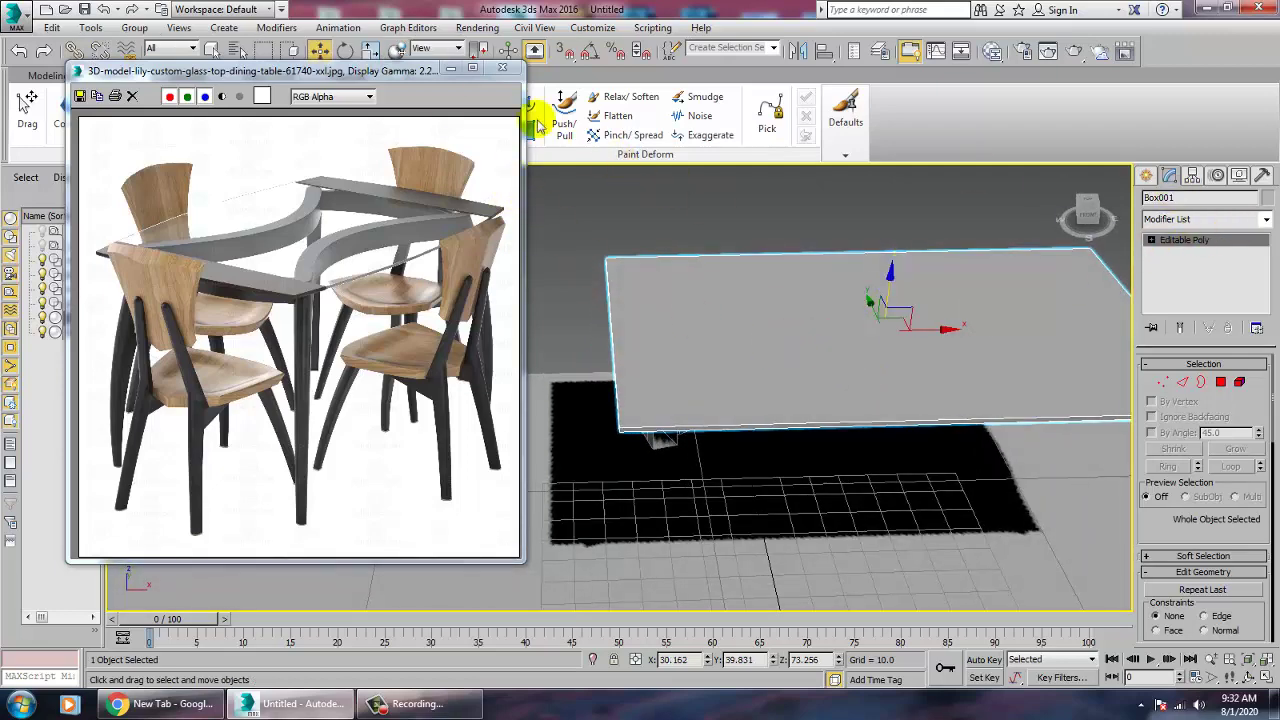
# - Move the reference image clear of the modeling tools and add an edge loop near each short end of the tabletop with Swift Loop
pyautogui.moveTo(386, 66); pyautogui.dragTo(322, 159)
pyautogui.click(43, 76)
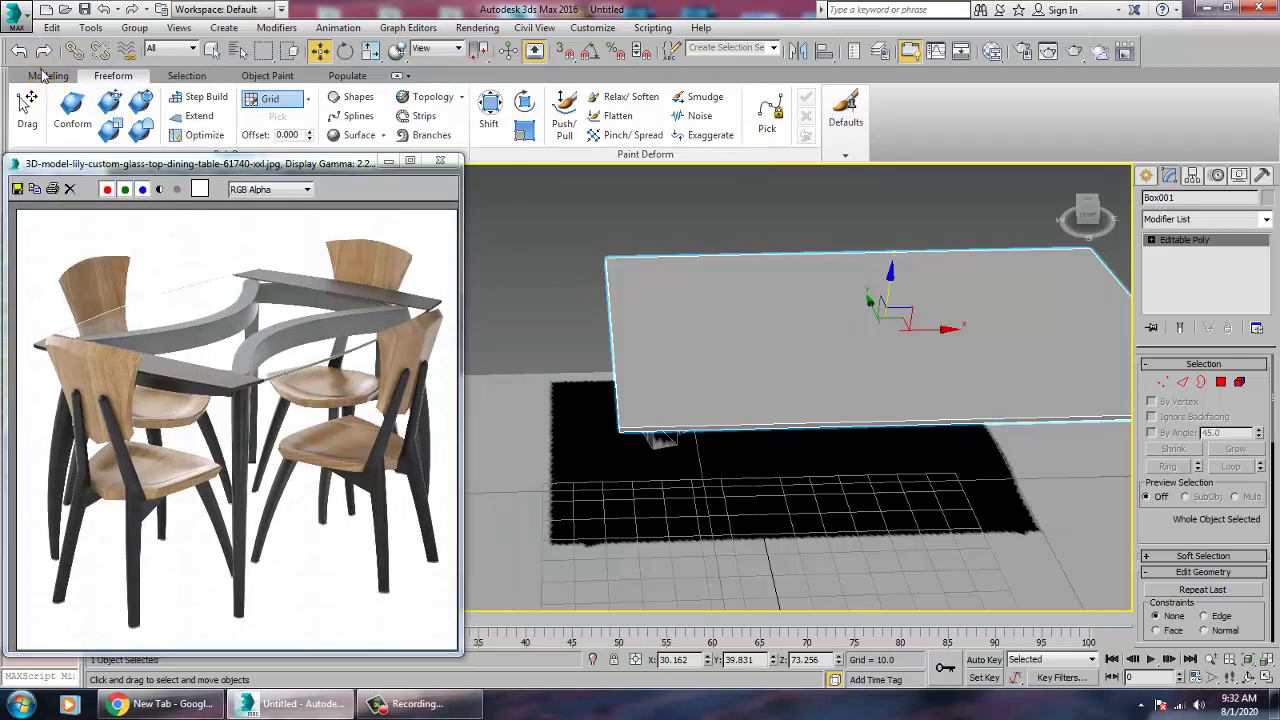
pyautogui.click(38, 77)
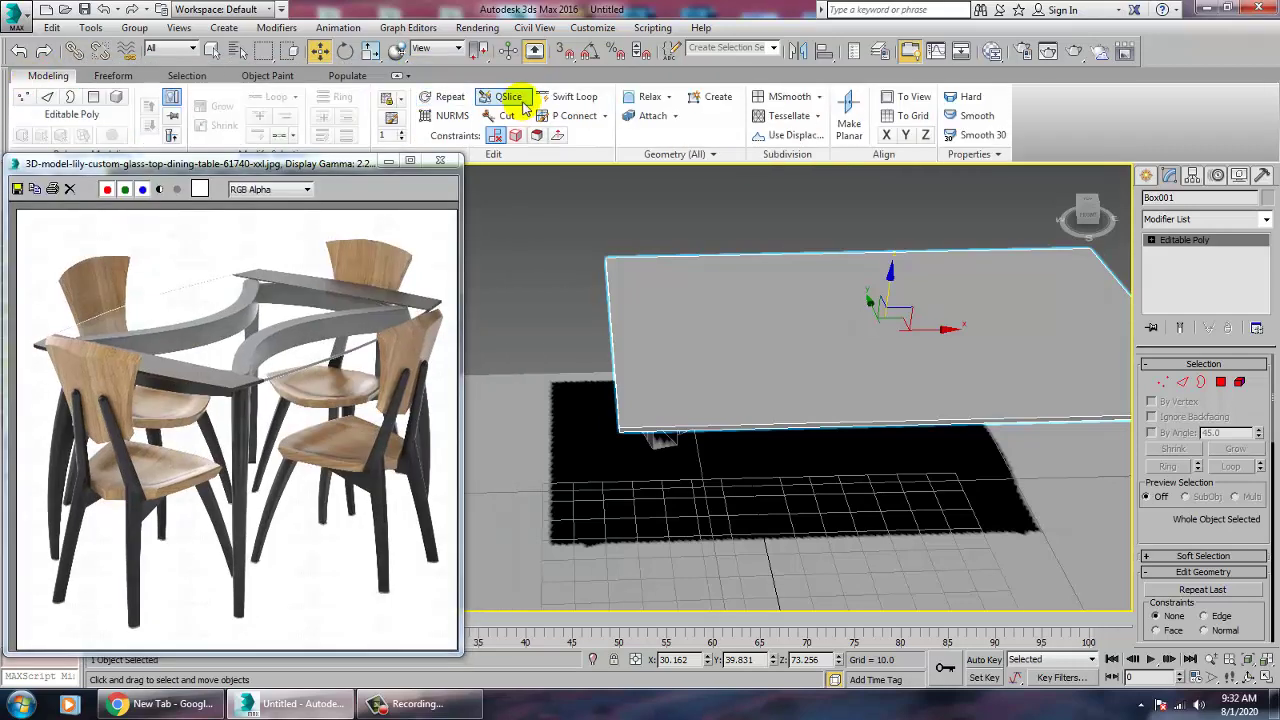
pyautogui.click(568, 96)
pyautogui.click(651, 420)
pyautogui.keyDown('alt'); pyautogui.moveTo(662, 432); pyautogui.dragTo(672, 408, button='middle'); pyautogui.keyUp('alt')
pyautogui.keyDown('alt'); pyautogui.moveTo(821, 424); pyautogui.dragTo(1030, 402, button='middle'); pyautogui.keyUp('alt')
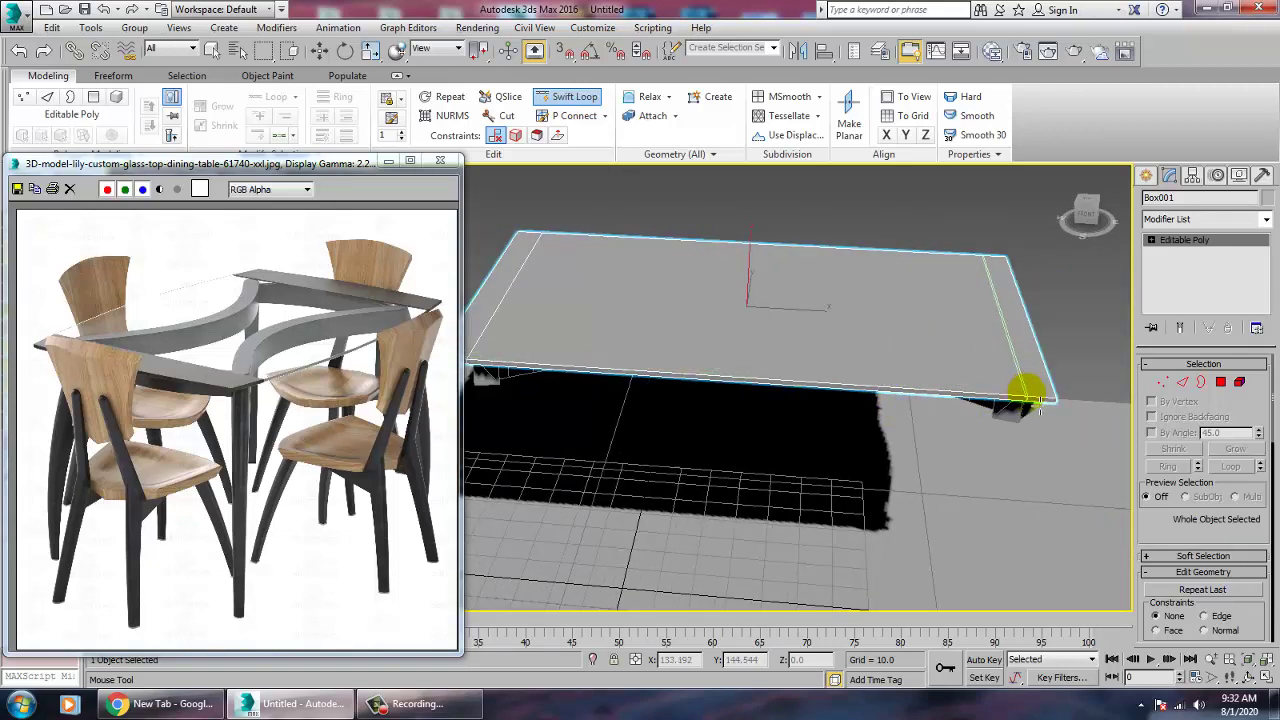
pyautogui.click(1026, 395)
pyautogui.keyDown('alt'); pyautogui.moveTo(1026, 395); pyautogui.dragTo(1082, 390, button='middle'); pyautogui.keyUp('alt')
pyautogui.press('w')
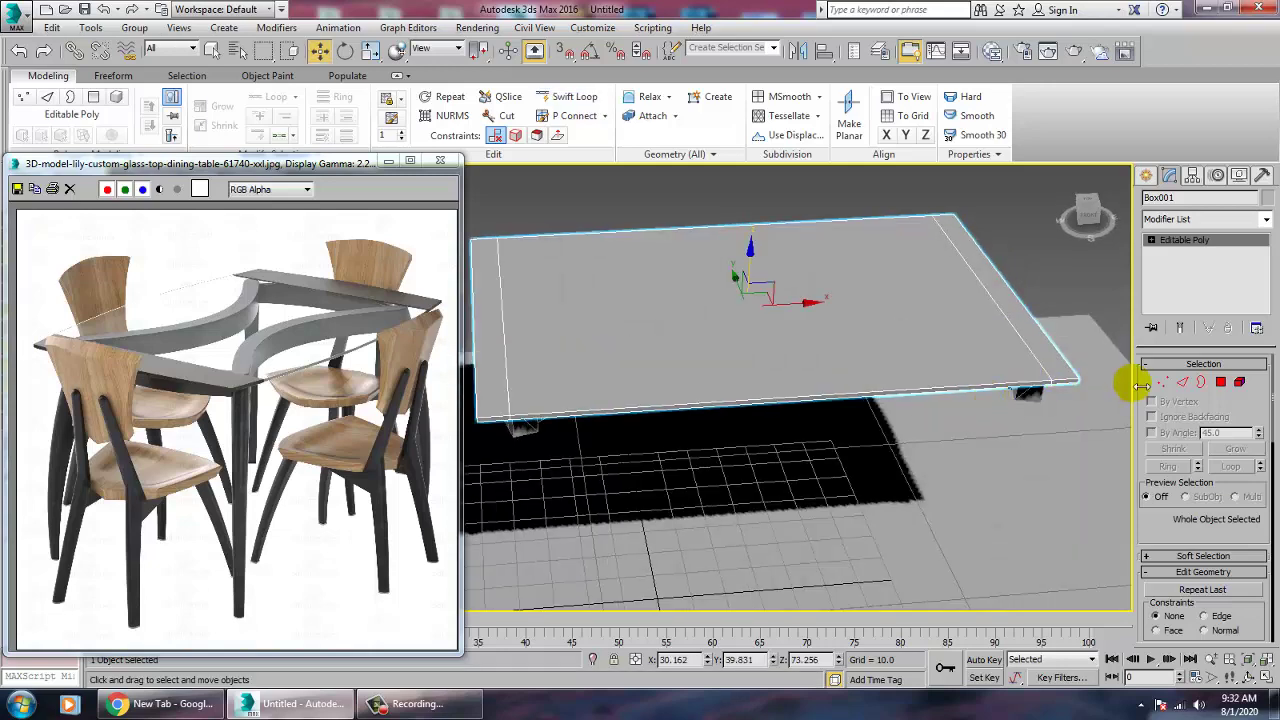
# - Select the tabletop's central polygons between the two edge loops and turn on shading of selected faces
pyautogui.click(1218, 382)
pyautogui.moveTo(635, 196); pyautogui.dragTo(737, 506)
pyautogui.press('F2')
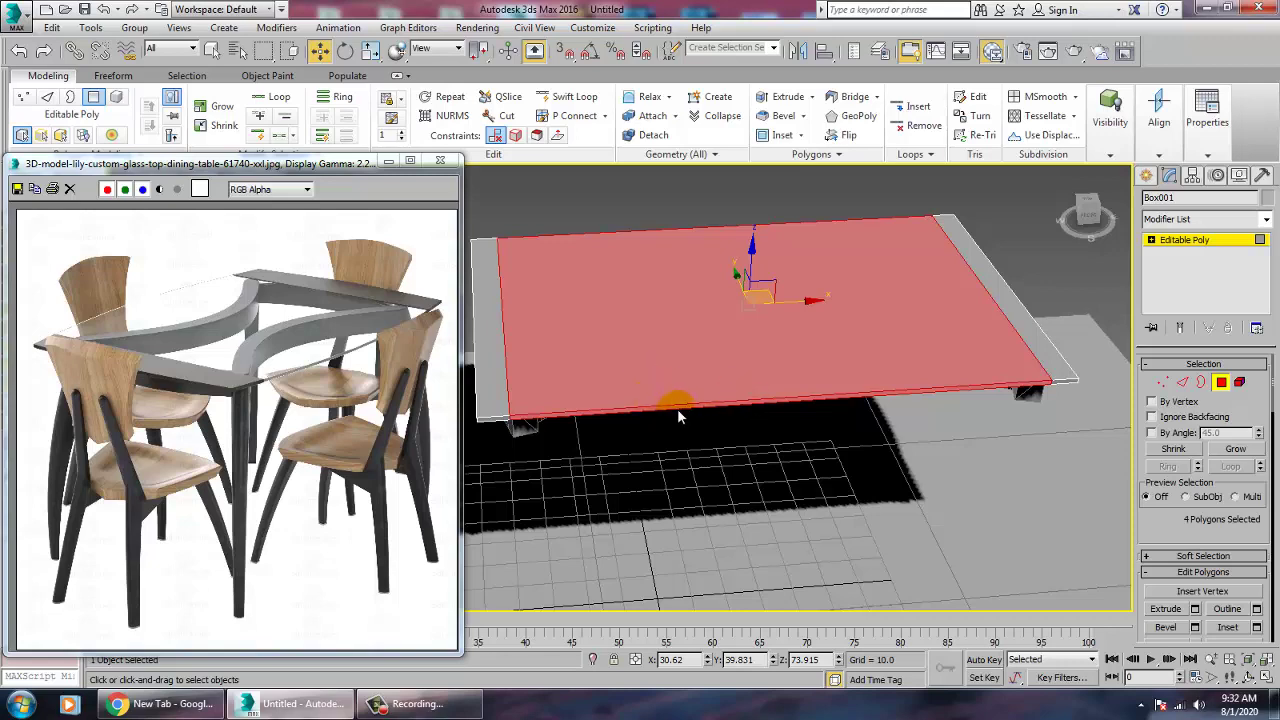
# - Create an Architectural material in the Slate Material Editor and set its template to Glass - Clear
pyautogui.press('m')
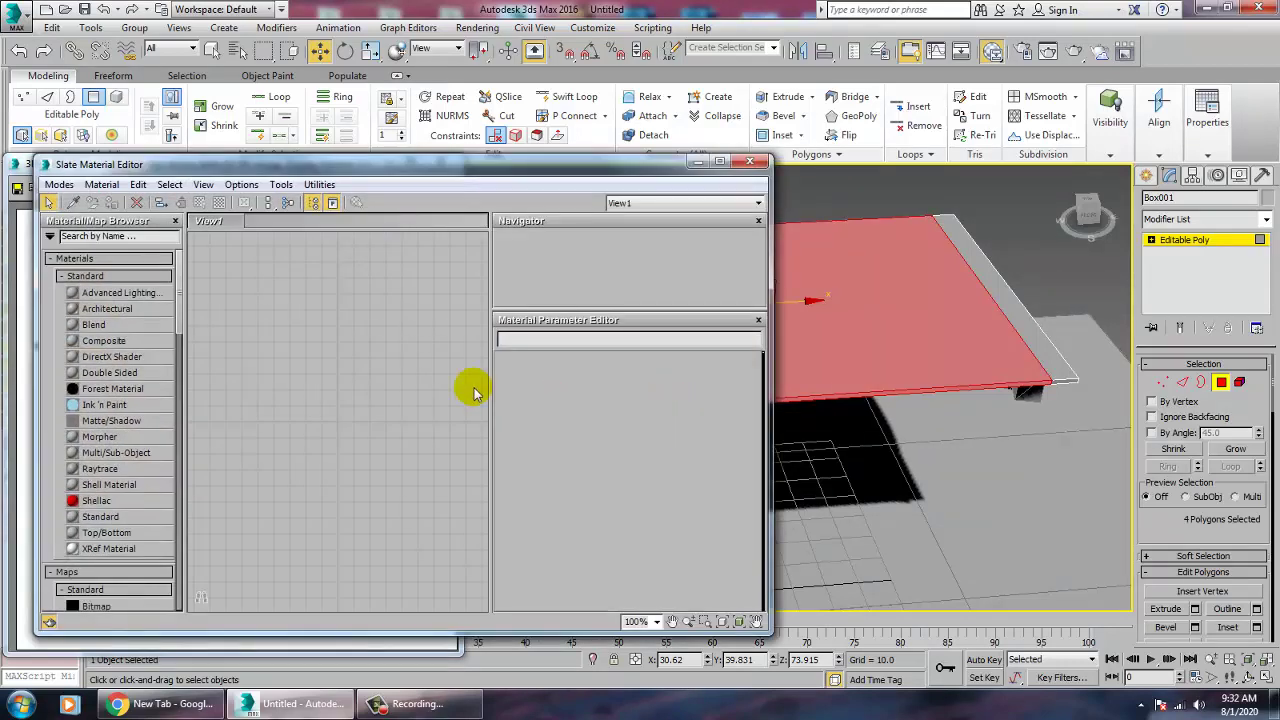
pyautogui.moveTo(358, 331); pyautogui.dragTo(348, 326)
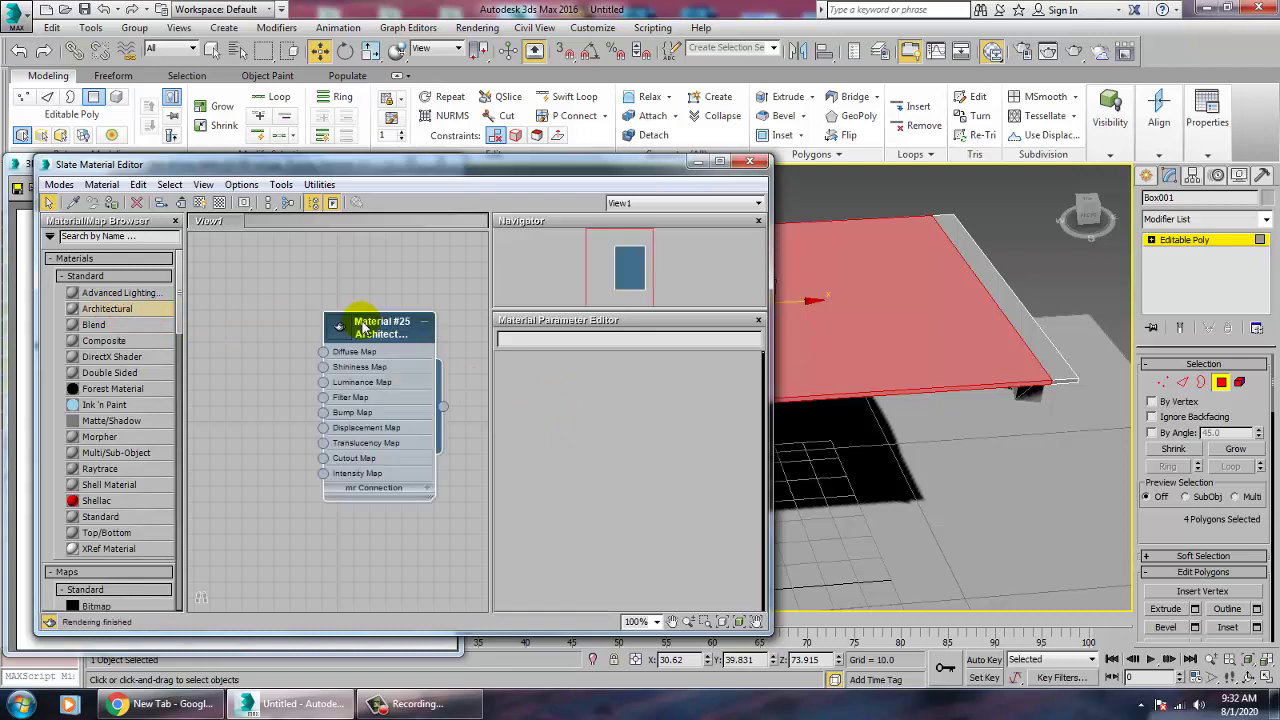
pyautogui.doubleClick(345, 326)
pyautogui.click(702, 382)
pyautogui.click(757, 377)
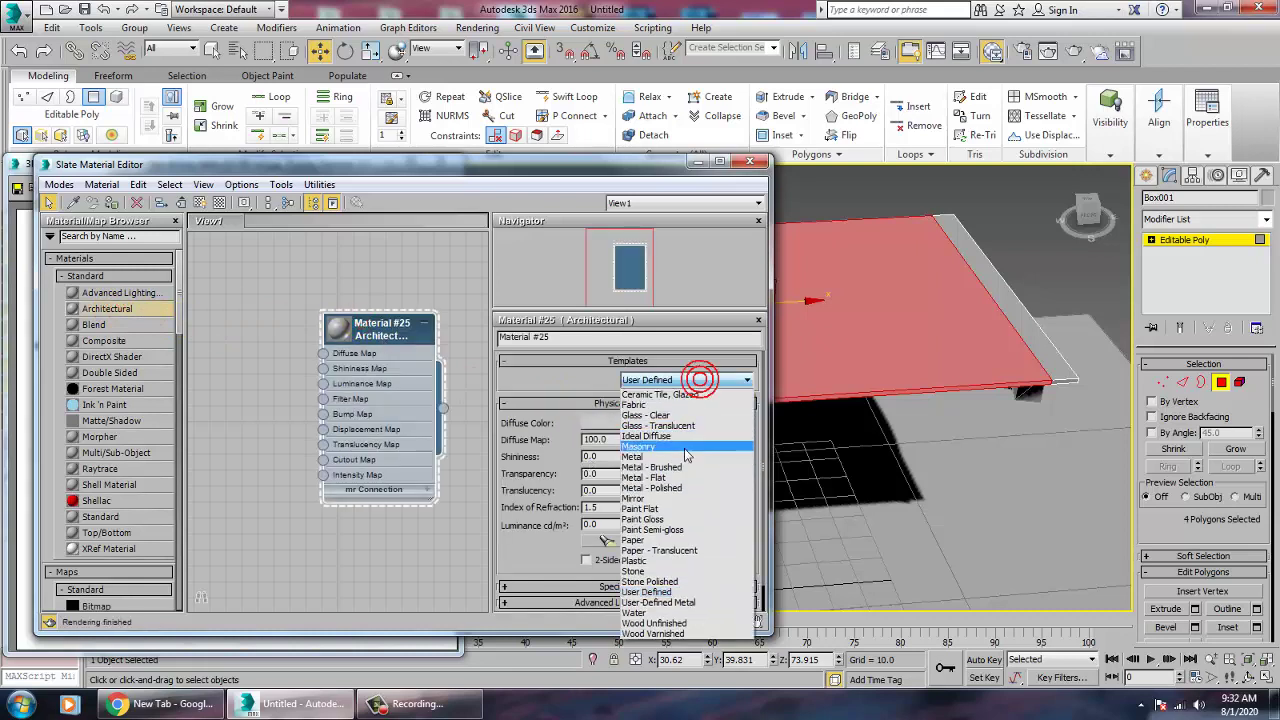
pyautogui.click(665, 410)
# - Assign the clear glass material to the selected central polygons, minimize the material editor and leave polygon editing
pyautogui.click(112, 187)
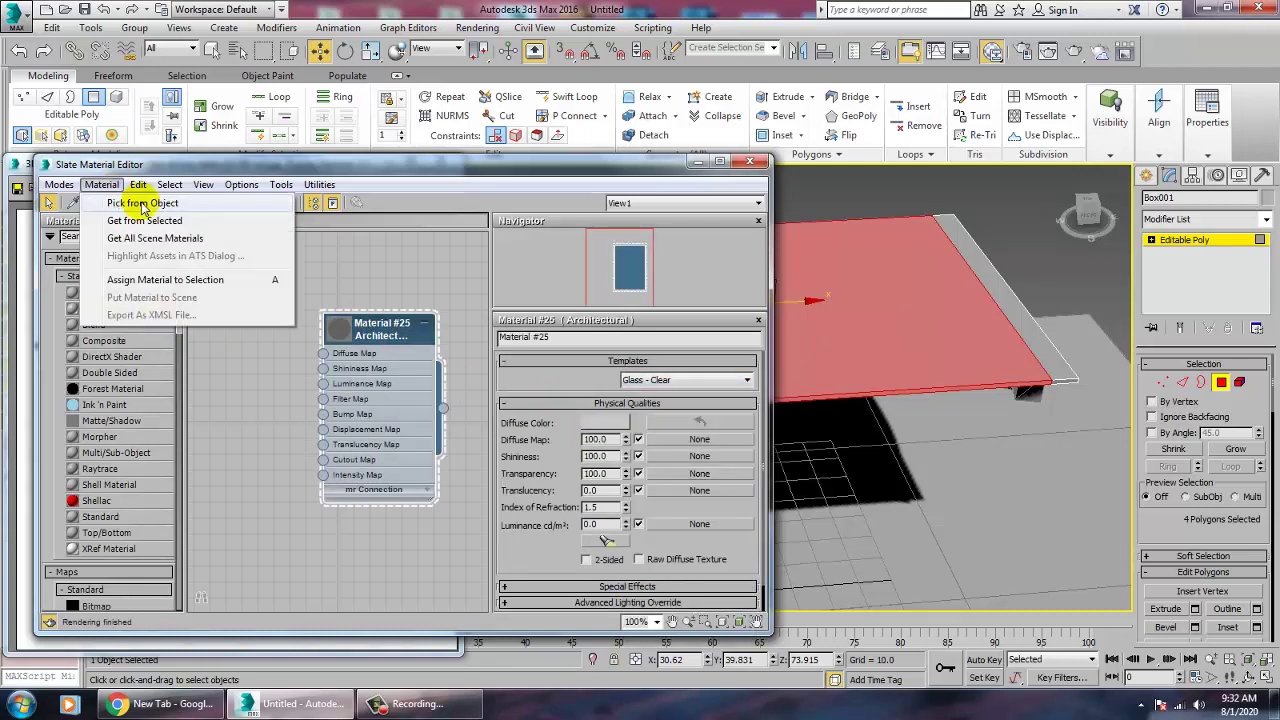
pyautogui.click(160, 166)
pyautogui.click(112, 203)
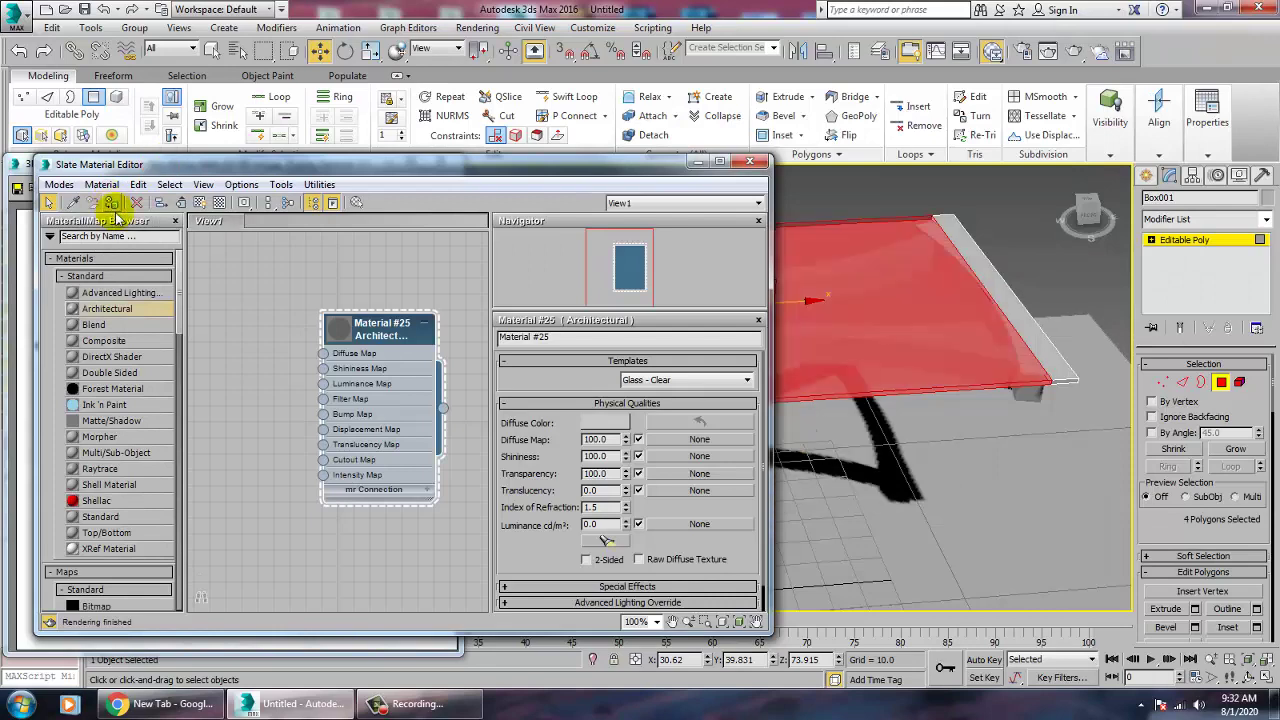
pyautogui.click(696, 165)
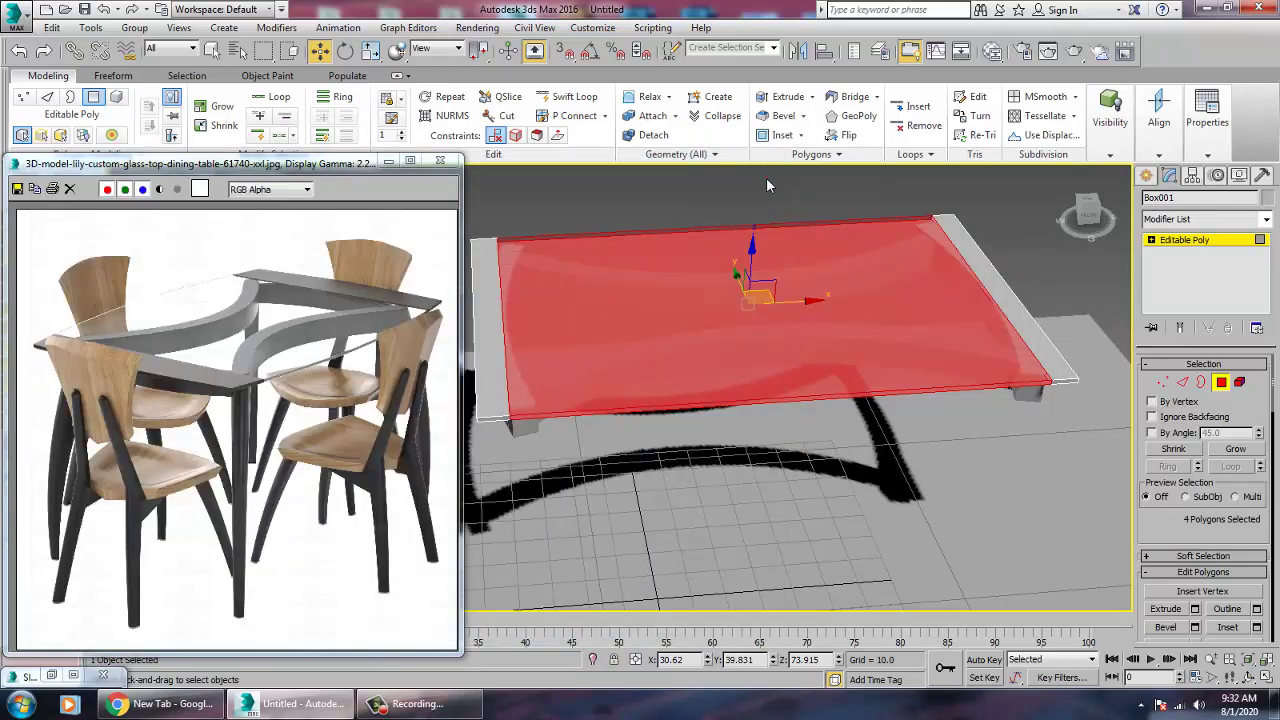
pyautogui.click(754, 387)
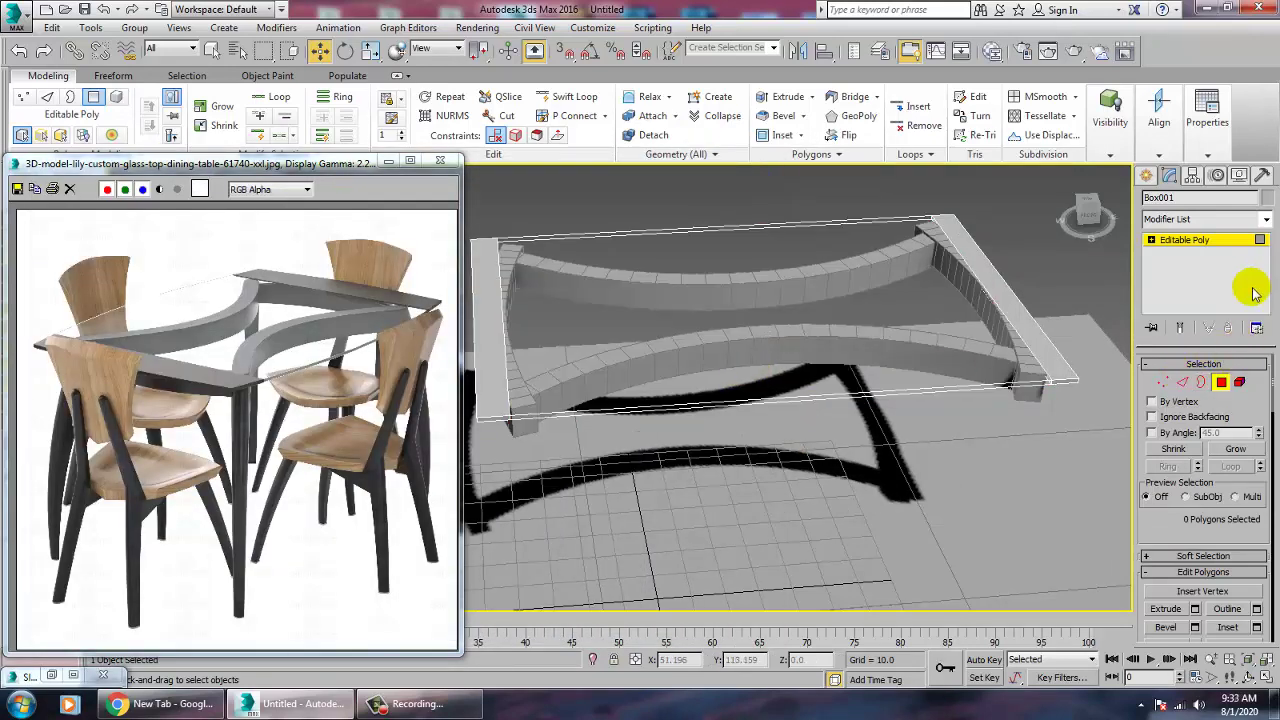
pyautogui.click(1196, 242)
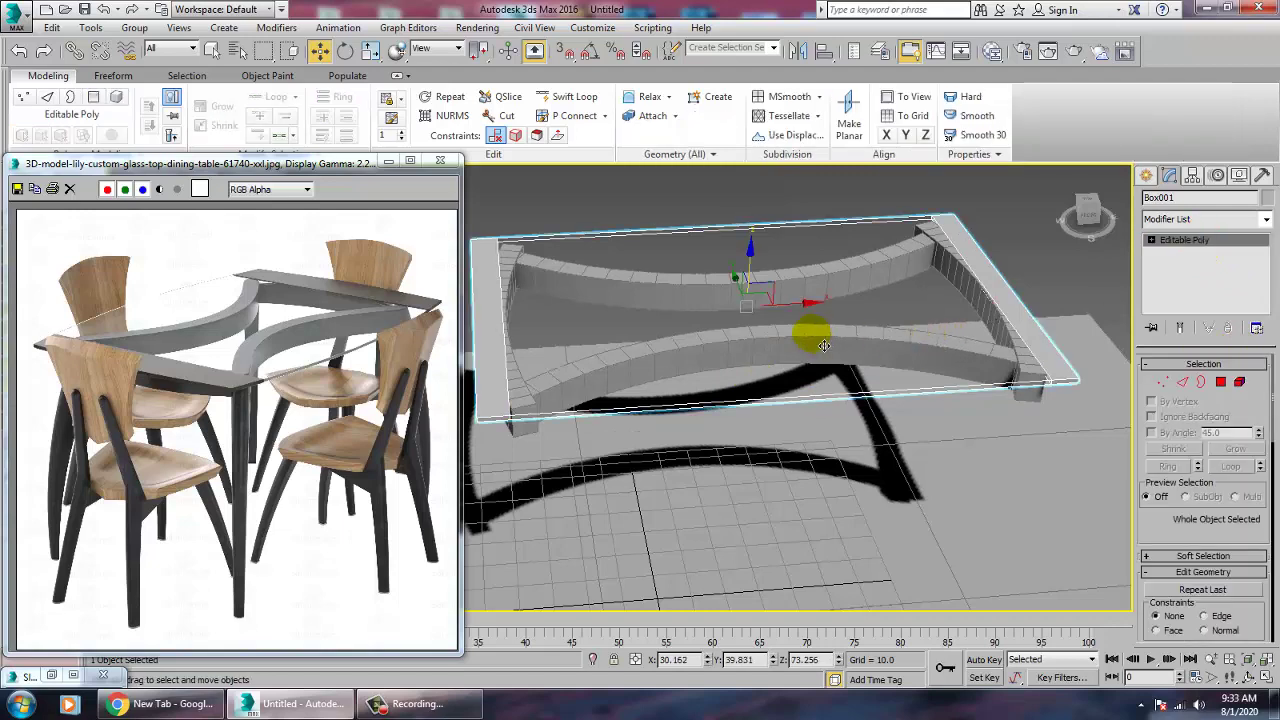
pyautogui.hotkey('alt', 'w')
pyautogui.rightClick(894, 309)
pyautogui.hotkey('alt', 'w')
pyautogui.moveTo(857, 322); pyautogui.dragTo(962, 258, button='middle')
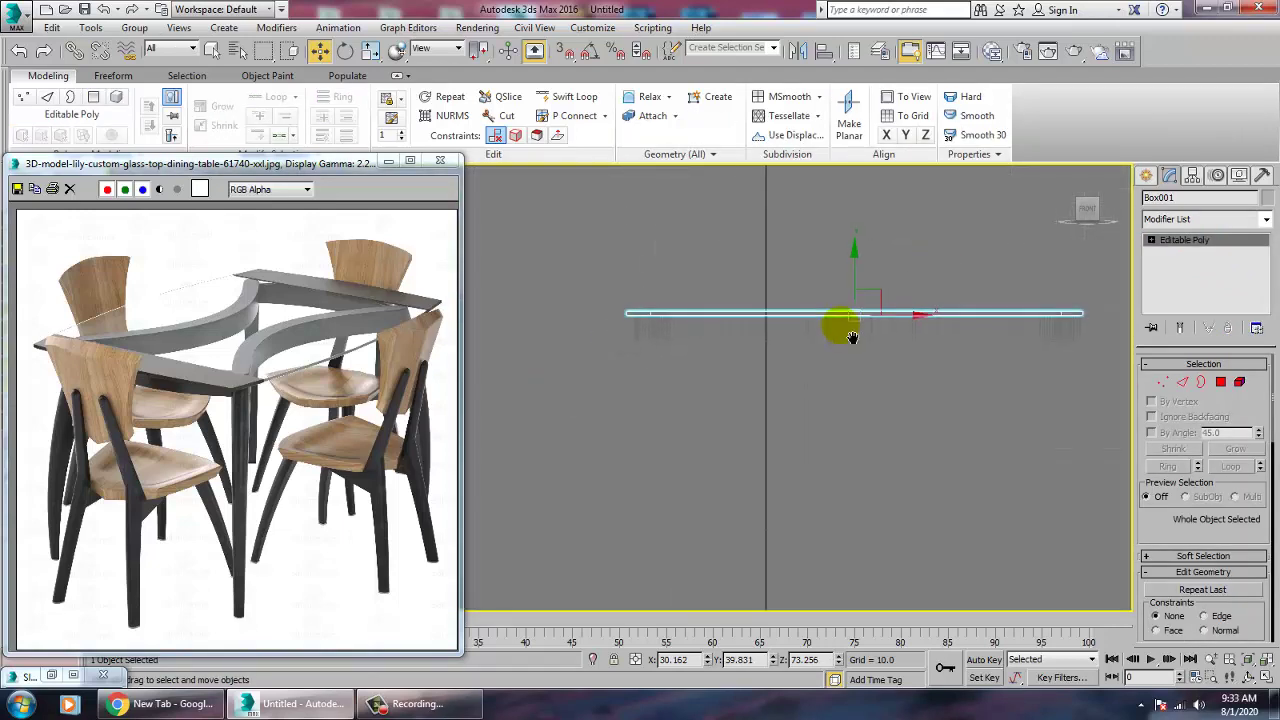
pyautogui.click(1145, 177)
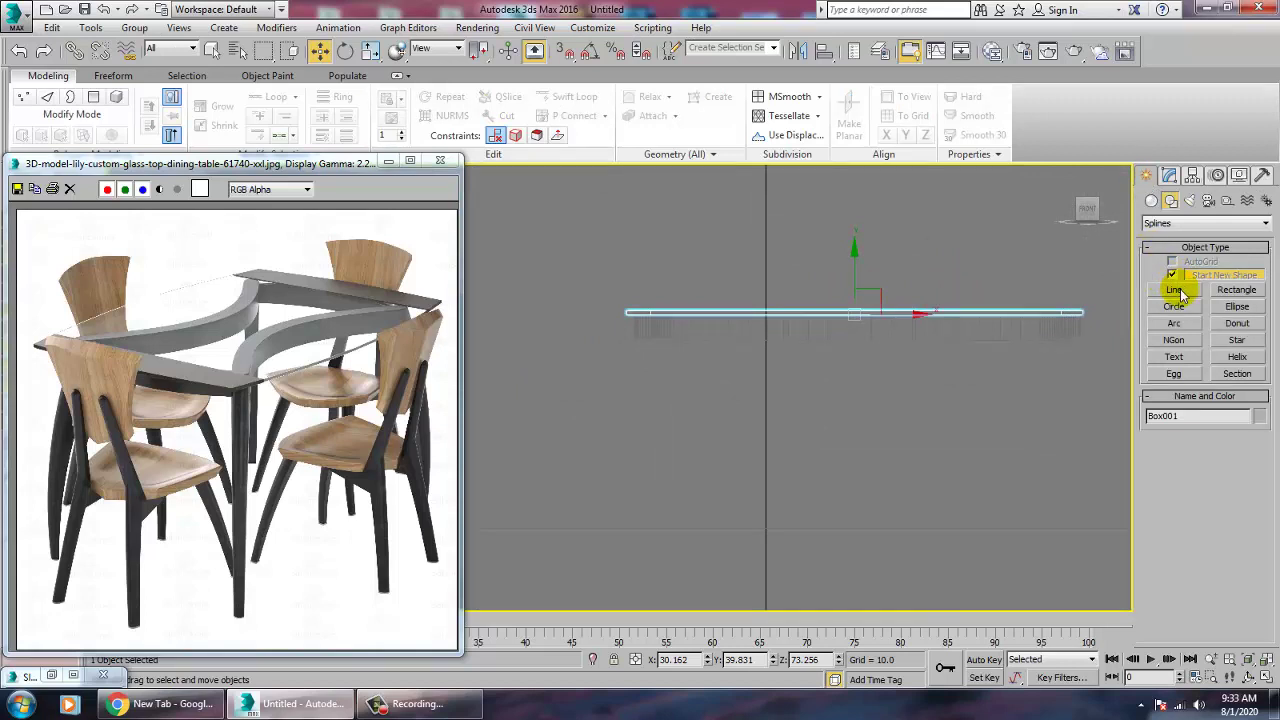
pyautogui.click(1178, 291)
pyautogui.press('w')
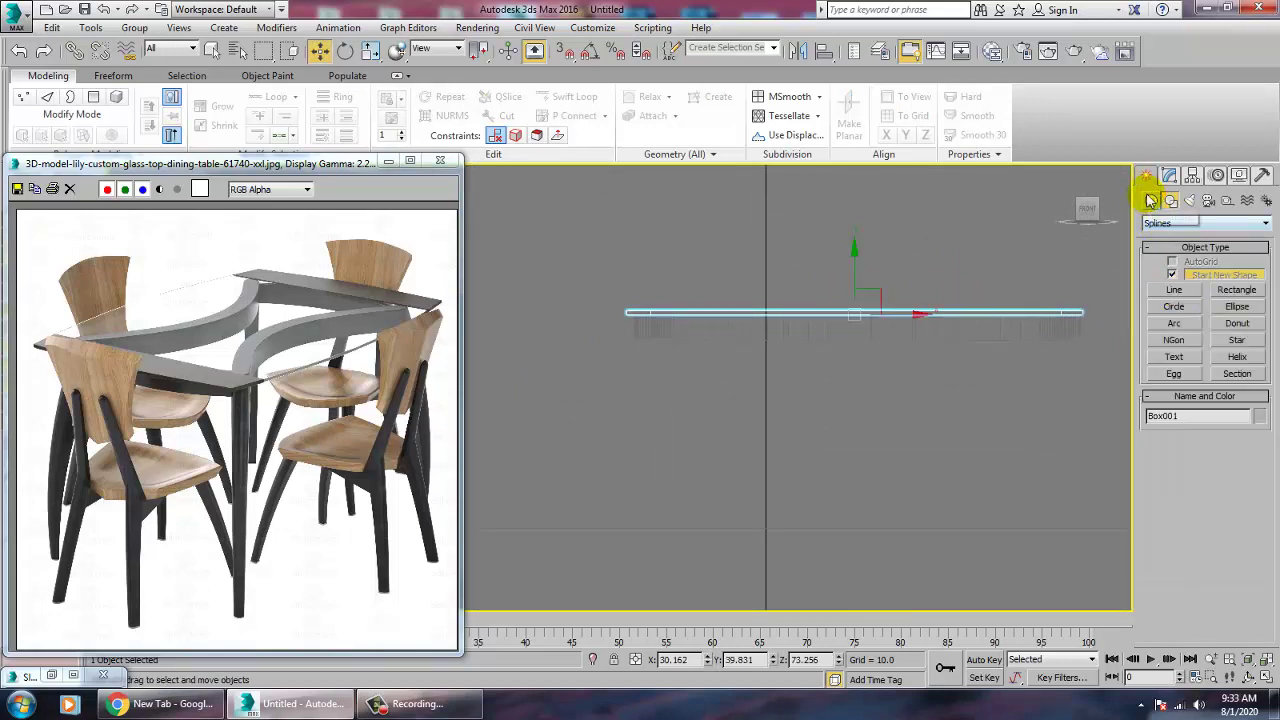
# - In the top view, create a cylinder of about 3.9 radius and 28 height just inside the tabletop's upper-left corner
pyautogui.hotkey('alt', 'w')
pyautogui.rightClick(516, 353)
pyautogui.hotkey('alt', 'w')
pyautogui.moveTo(595, 361); pyautogui.dragTo(671, 358, button='middle')
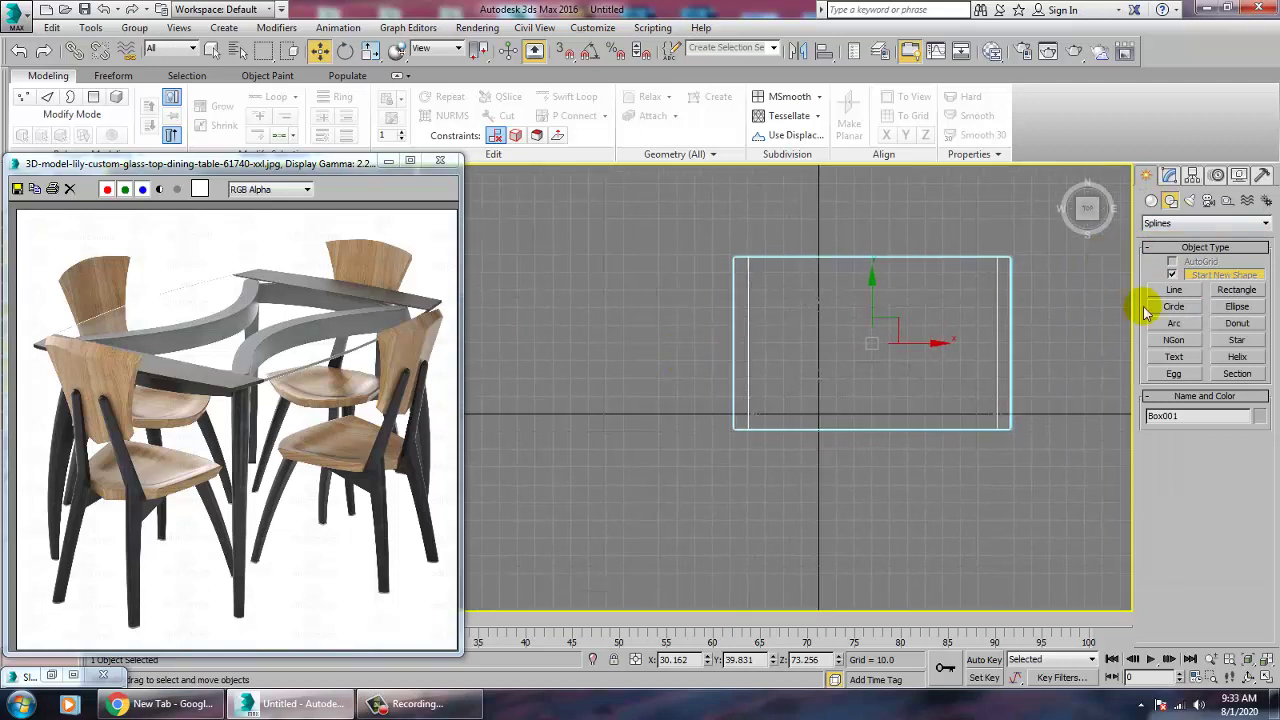
pyautogui.click(1151, 200)
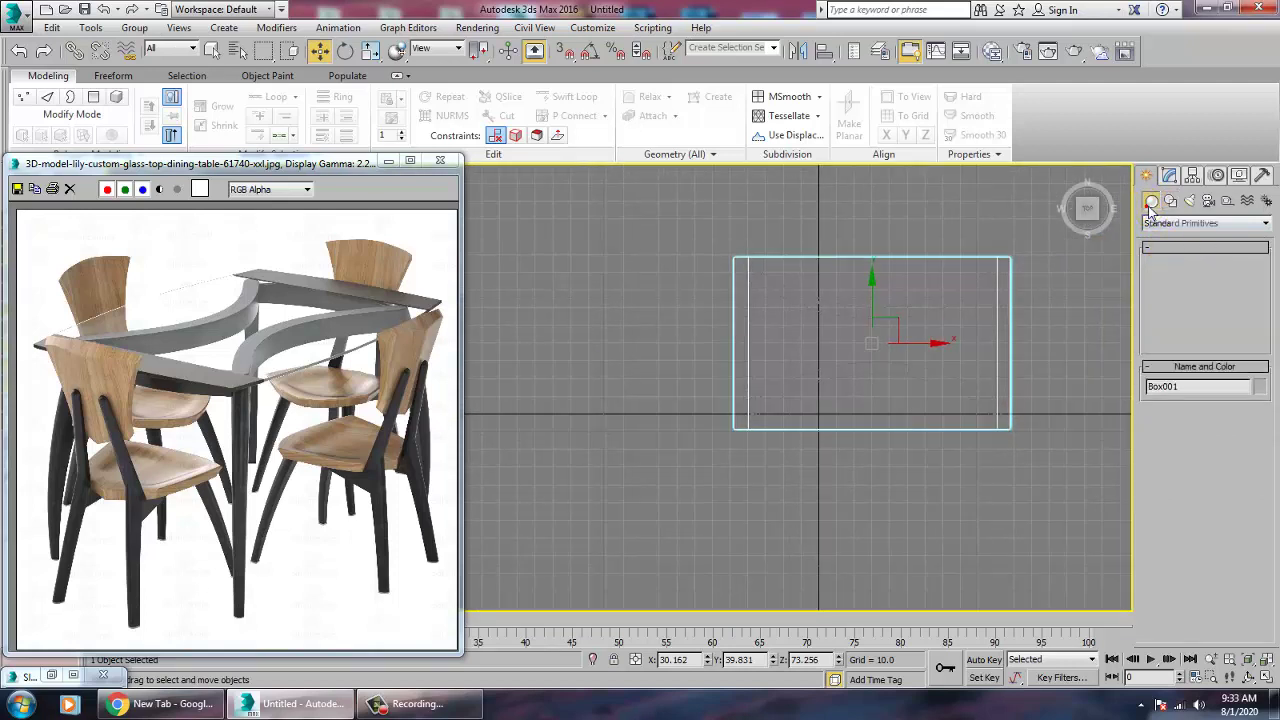
pyautogui.click(1184, 313)
pyautogui.scroll(4, 849, 380)
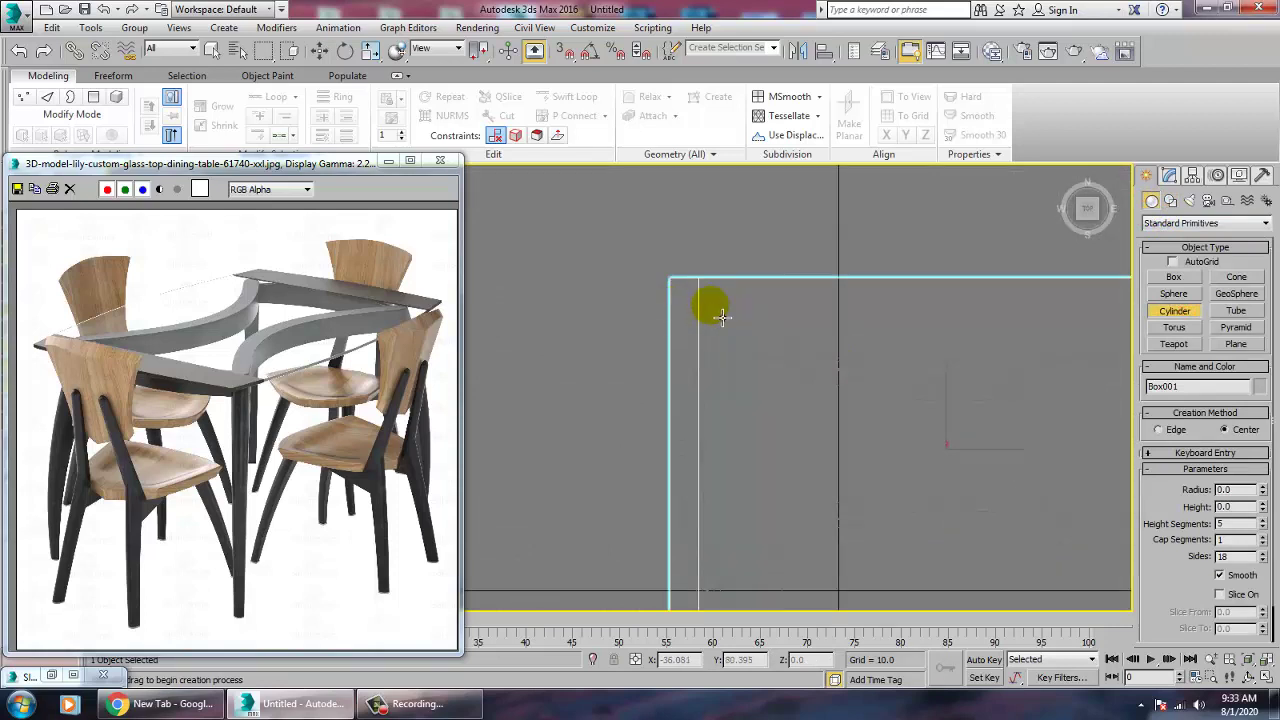
pyautogui.moveTo(720, 316); pyautogui.dragTo(722, 324)
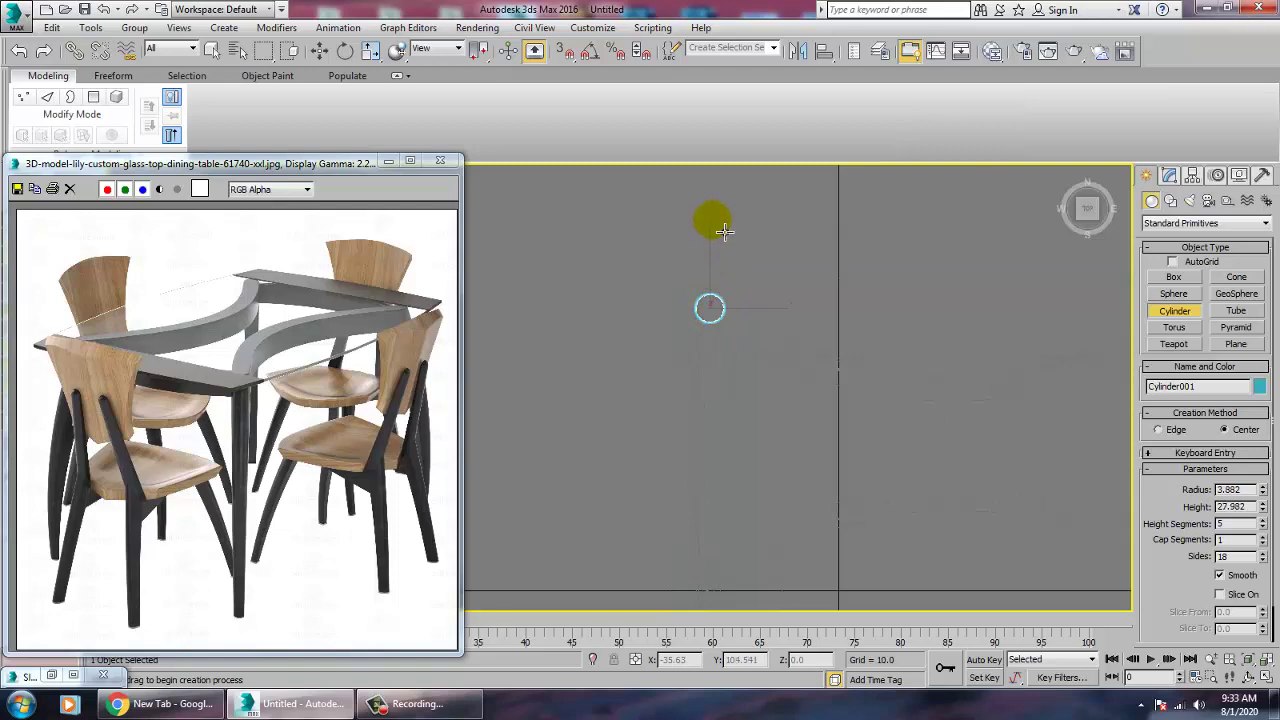
pyautogui.press('w')
# - Select the tabletop together with its supports and raise them higher above the floor, leaving the cylinder in place
pyautogui.hotkey('alt', 'w')
pyautogui.rightClick(848, 467)
pyautogui.hotkey('alt', 'w')
pyautogui.keyDown('alt'); pyautogui.moveTo(809, 434); pyautogui.dragTo(818, 330, button='middle'); pyautogui.keyUp('alt')
pyautogui.scroll(-4, 795, 403)
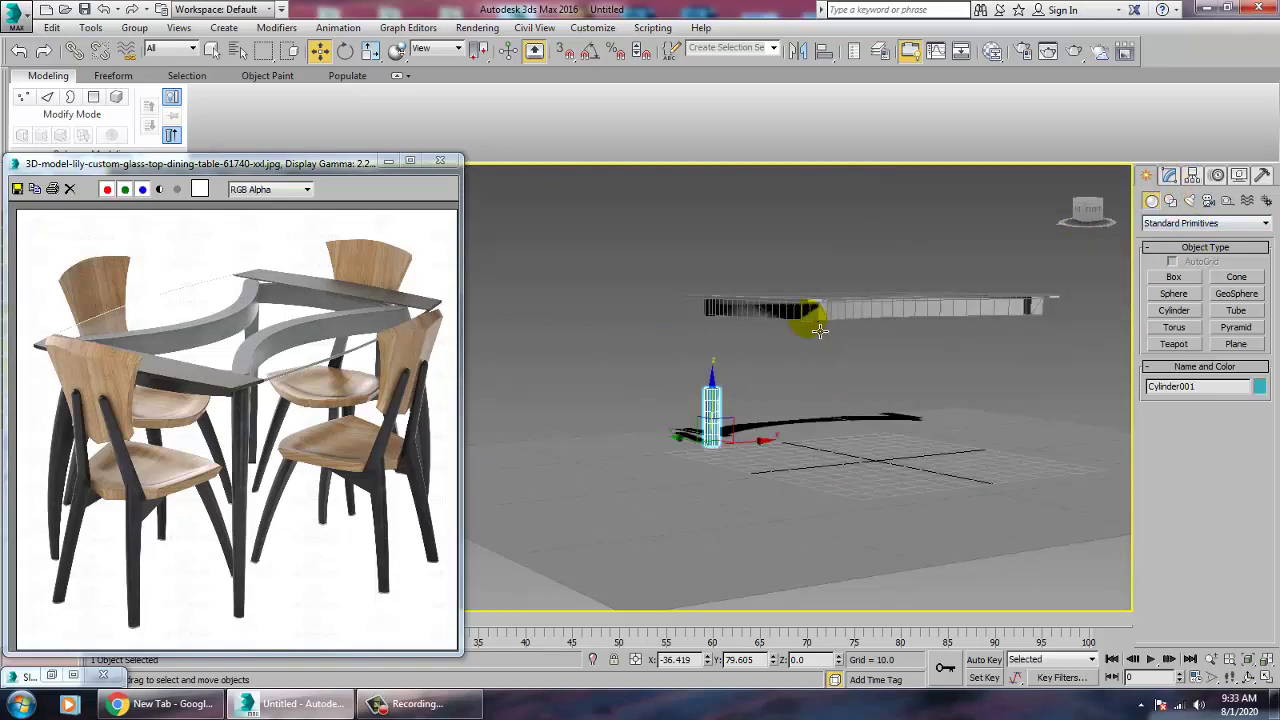
pyautogui.moveTo(663, 250); pyautogui.dragTo(826, 296)
pyautogui.moveTo(880, 259); pyautogui.dragTo(873, 203)
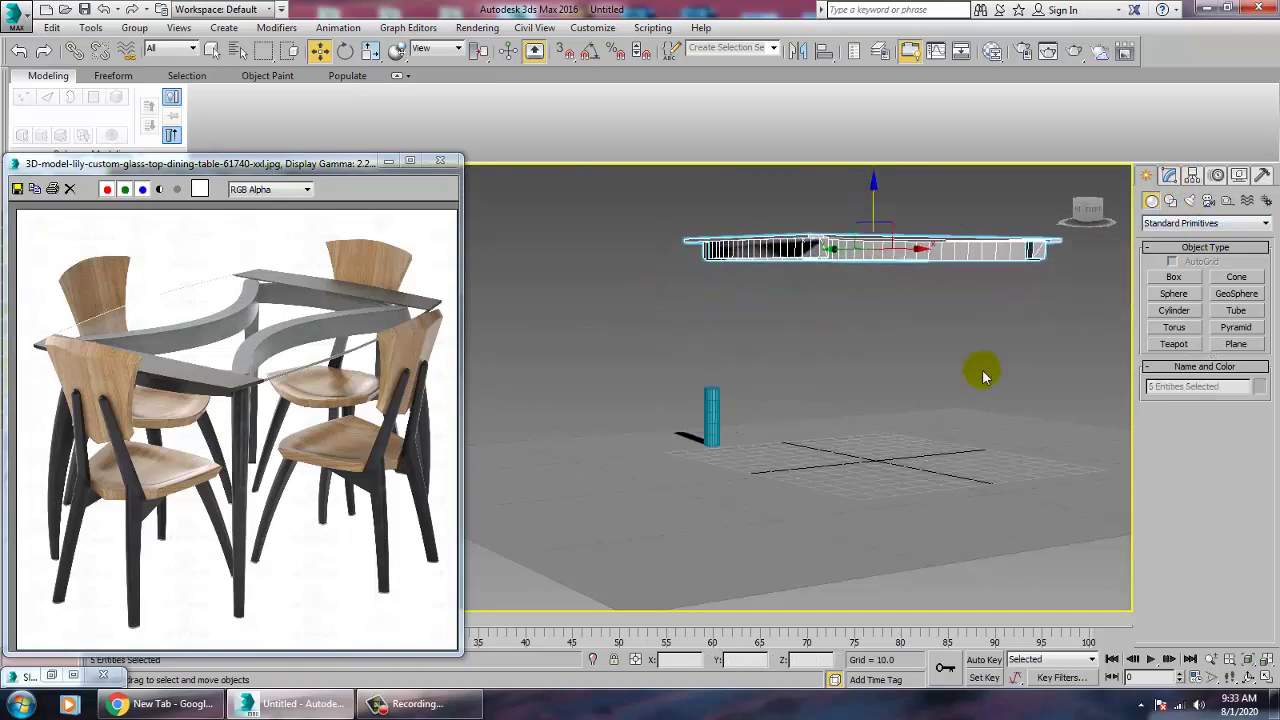
# - Set the cylinder leg's radius to about 2.601 and its height to about 94.683 so it reaches the tabletop supports
pyautogui.click(714, 420)
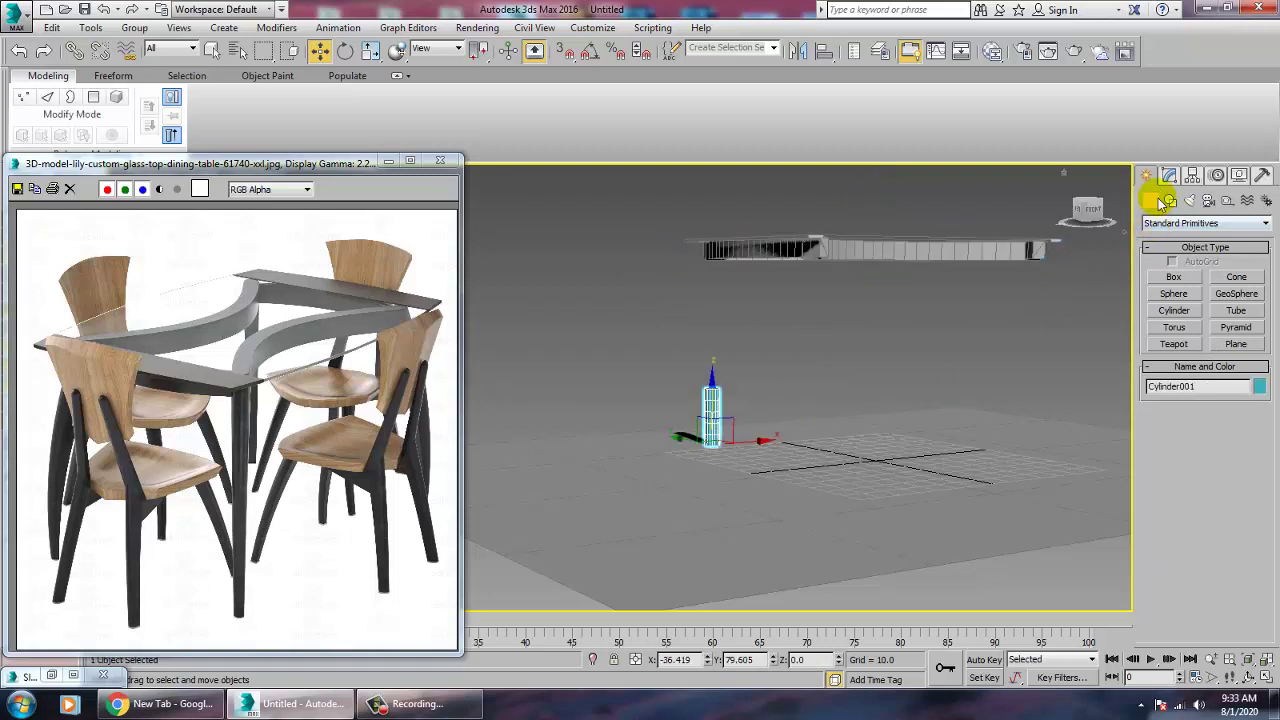
pyautogui.click(1169, 176)
pyautogui.moveTo(1277, 412); pyautogui.dragTo(6, 409)
pyautogui.click(1236, 402)
pyautogui.moveTo(1261, 403); pyautogui.dragTo(1276, 363)
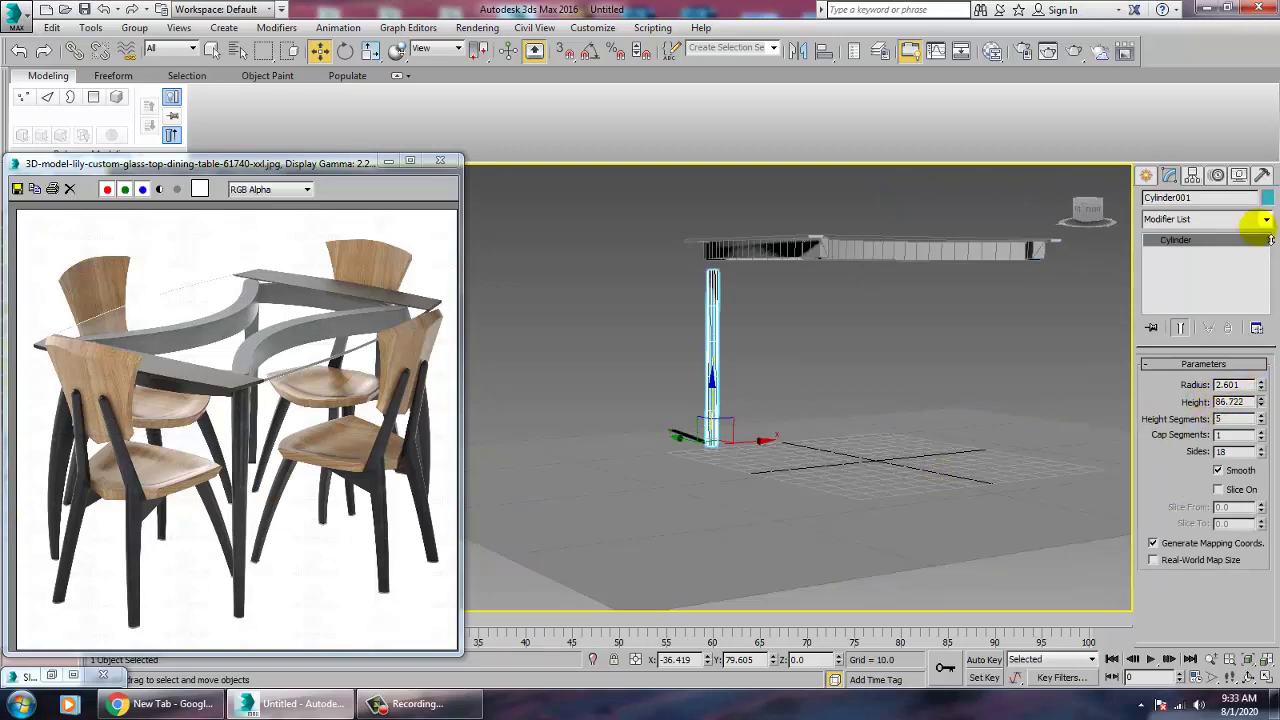
pyautogui.keyDown('alt'); pyautogui.moveTo(786, 277); pyautogui.dragTo(877, 407, button='middle'); pyautogui.keyUp('alt')
pyautogui.scroll(3, 960, 366)
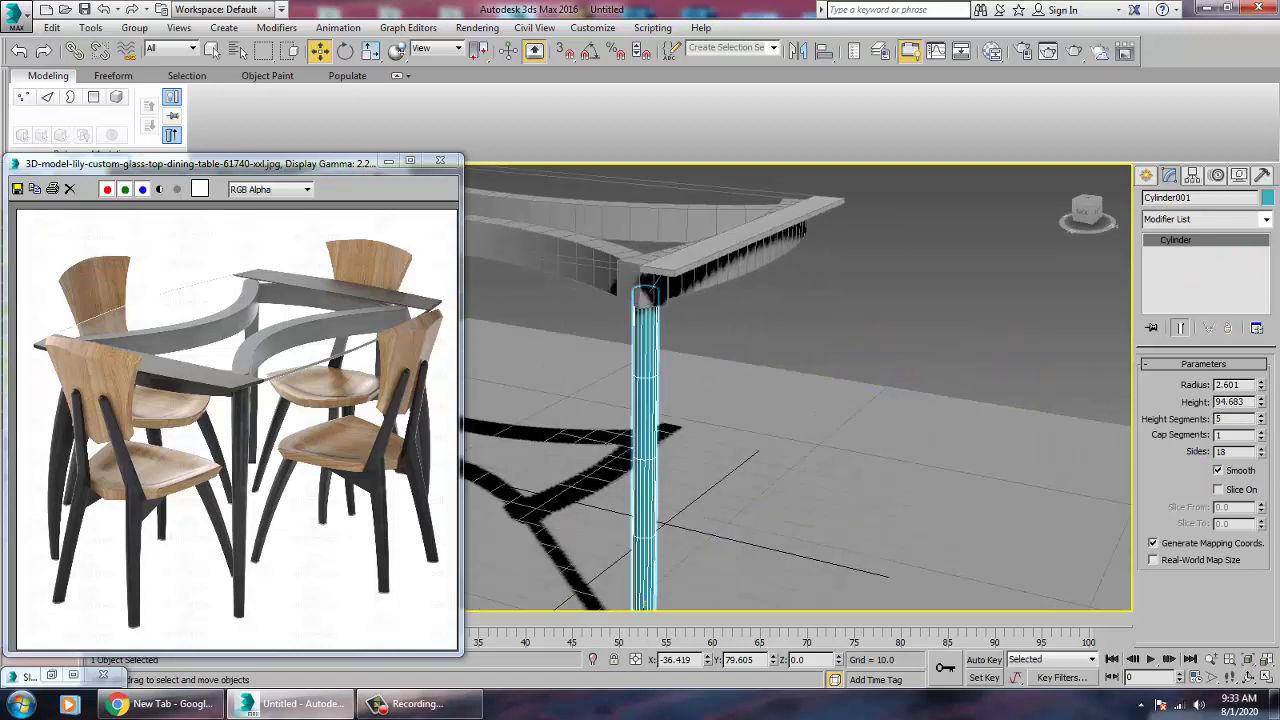
# - Apply a Taper modifier to the cylinder leg with an amount of 0.21
pyautogui.click(1266, 221)
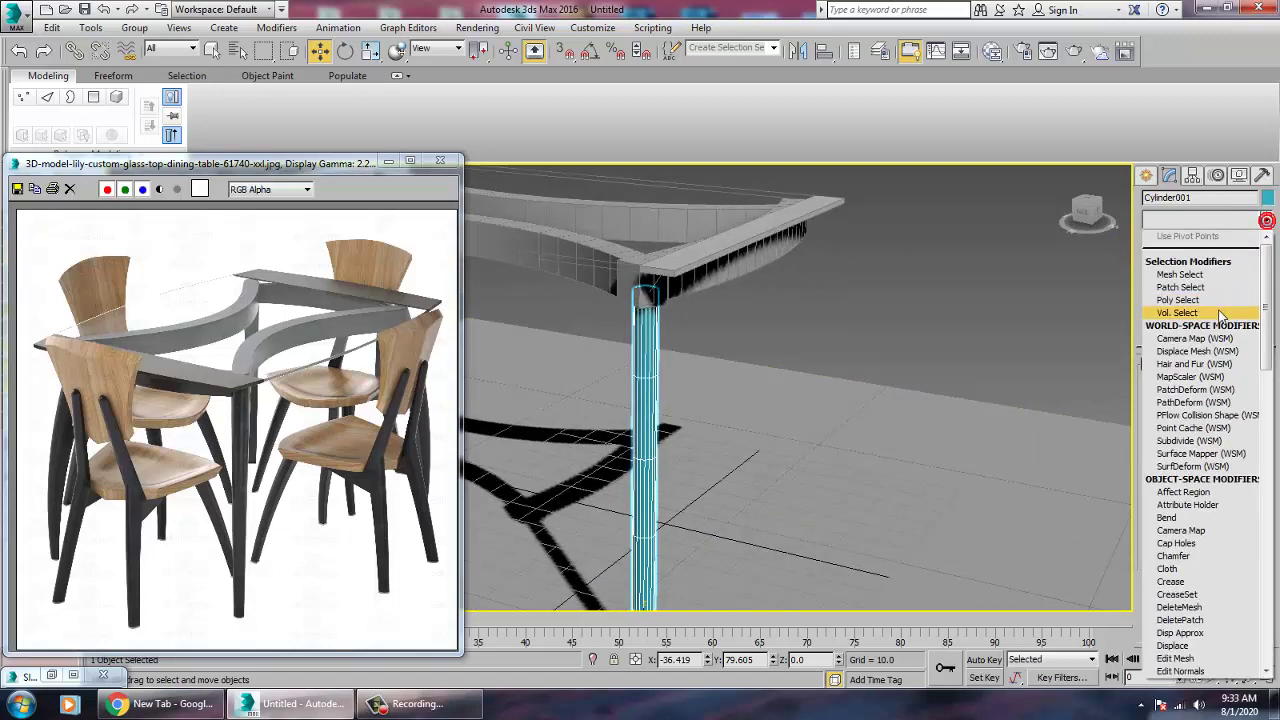
pyautogui.press('t')
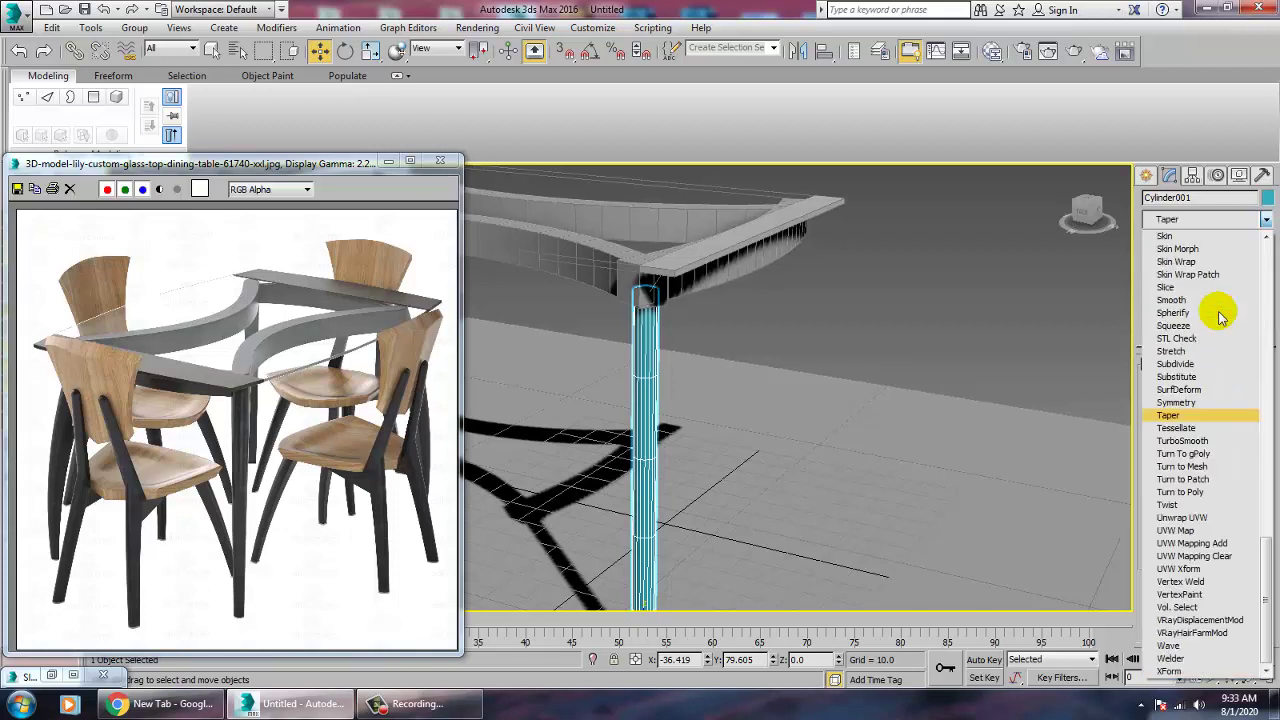
pyautogui.click(1195, 415)
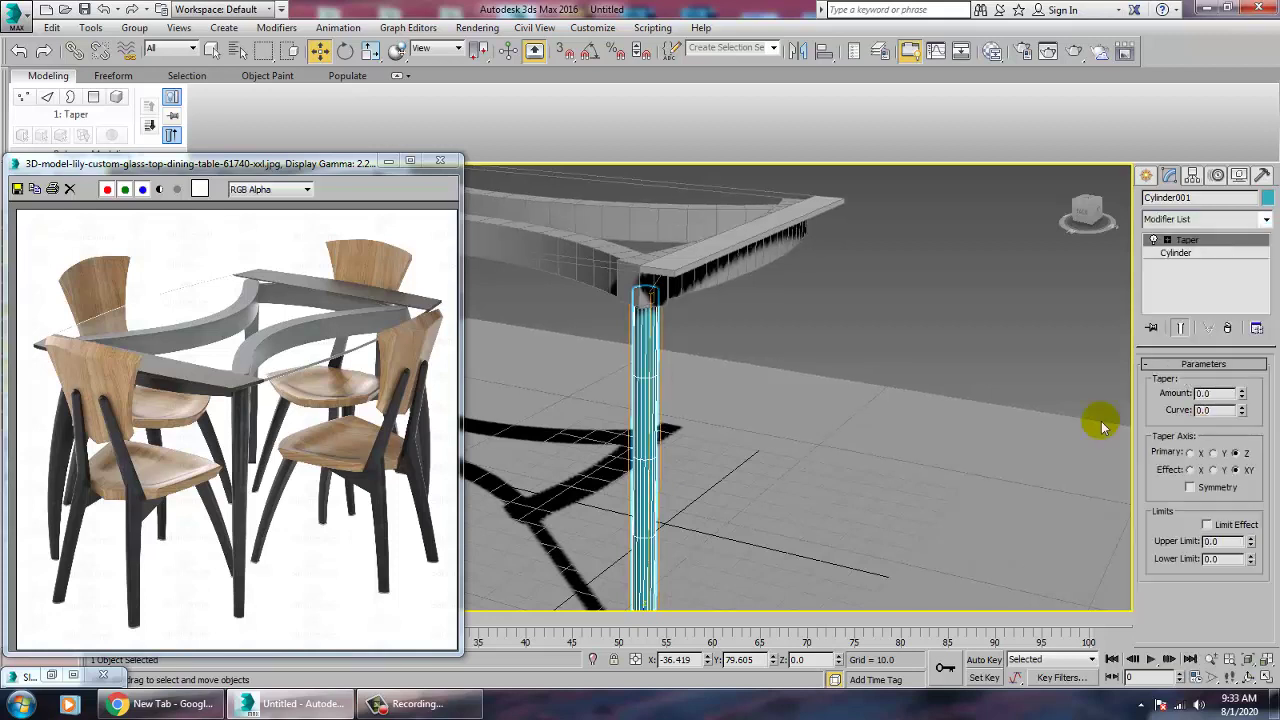
pyautogui.moveTo(1241, 393)
pyautogui.mouseDown()
pyautogui.moveTo(1262, 418)
pyautogui.moveTo(1261, 396)
pyautogui.mouseUp()
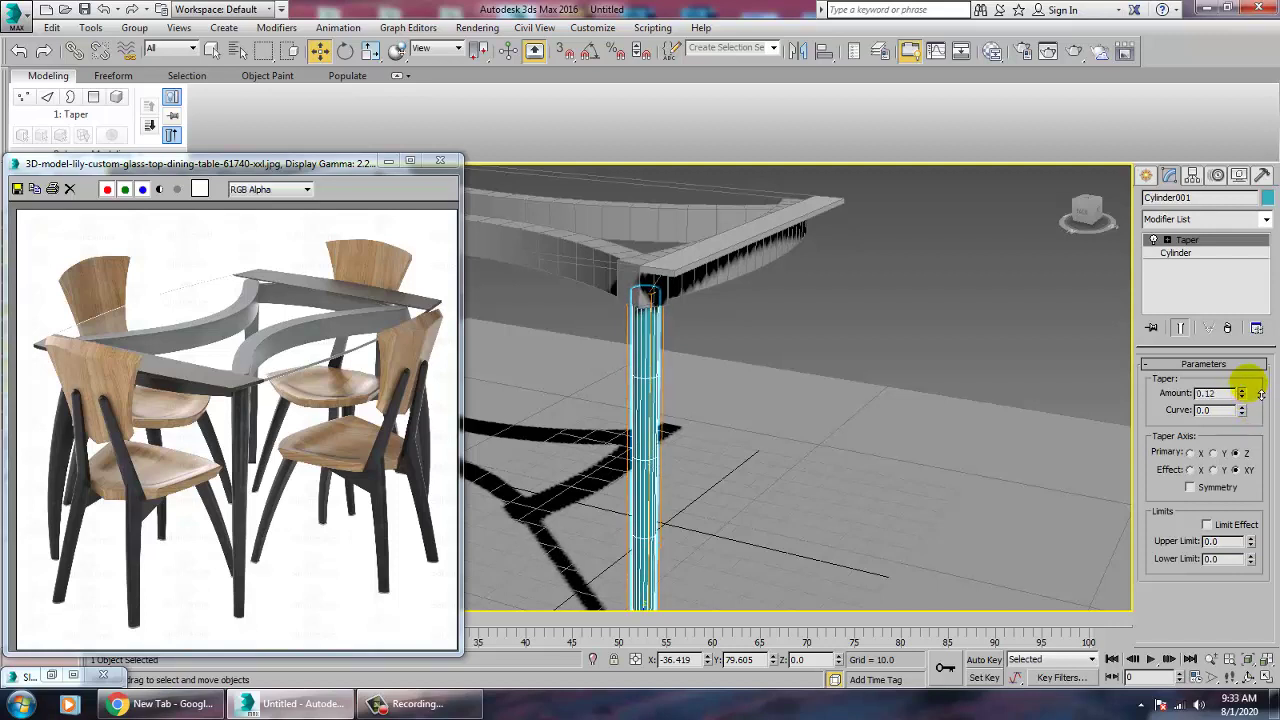
pyautogui.moveTo(935, 423); pyautogui.dragTo(951, 312, button='middle')
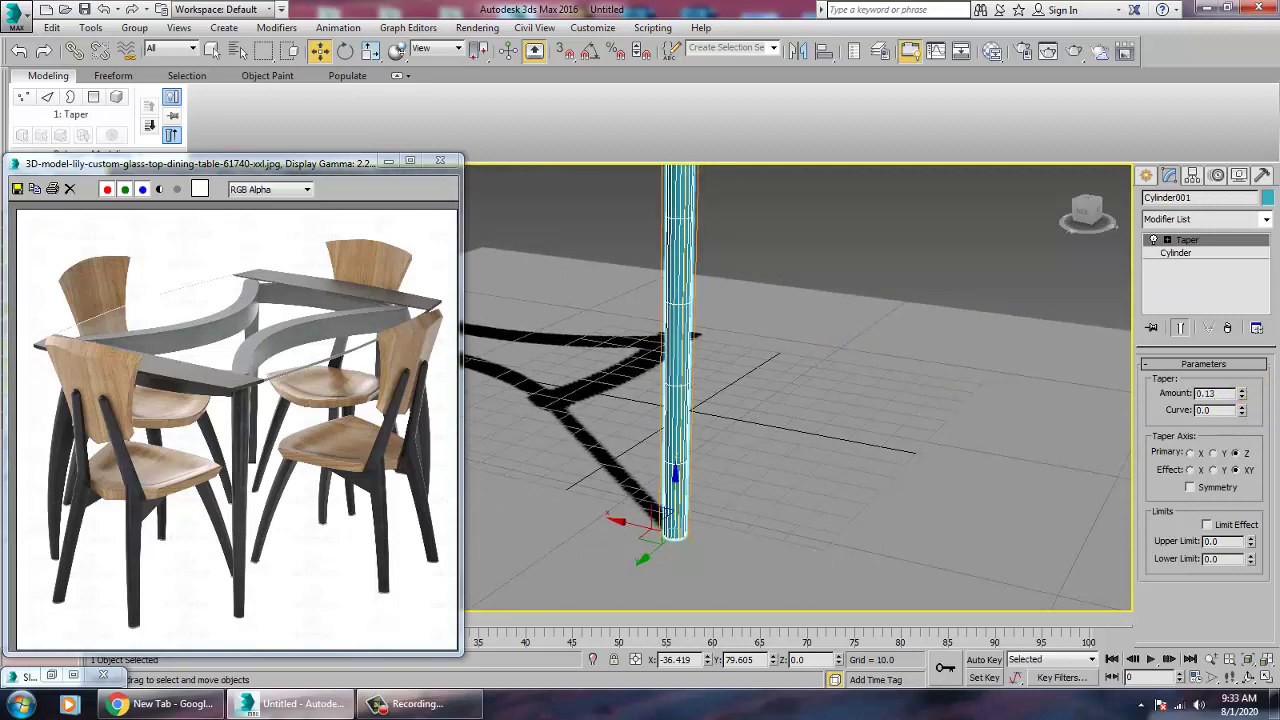
pyautogui.moveTo(1243, 393); pyautogui.dragTo(1254, 395)
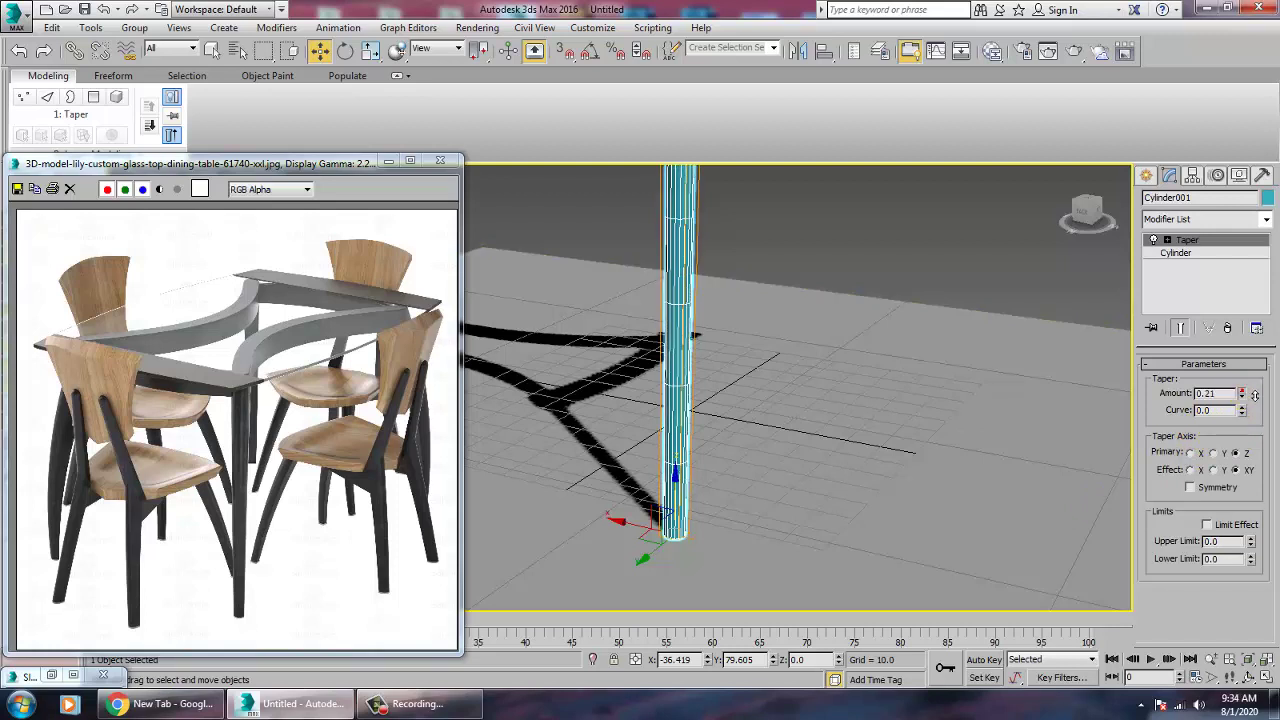
# - Reduce the cylinder leg's radius to 1.587 and set its taper amount to 0.69
pyautogui.click(1216, 253)
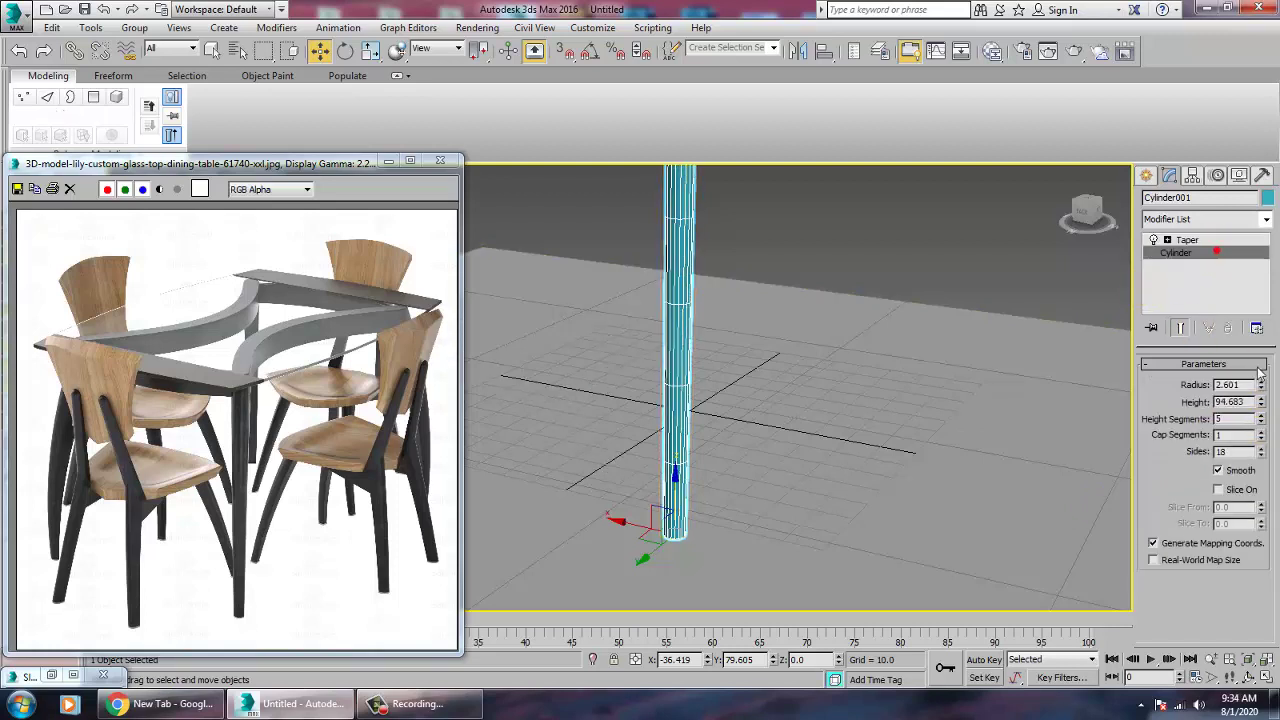
pyautogui.moveTo(1263, 388); pyautogui.dragTo(1260, 412)
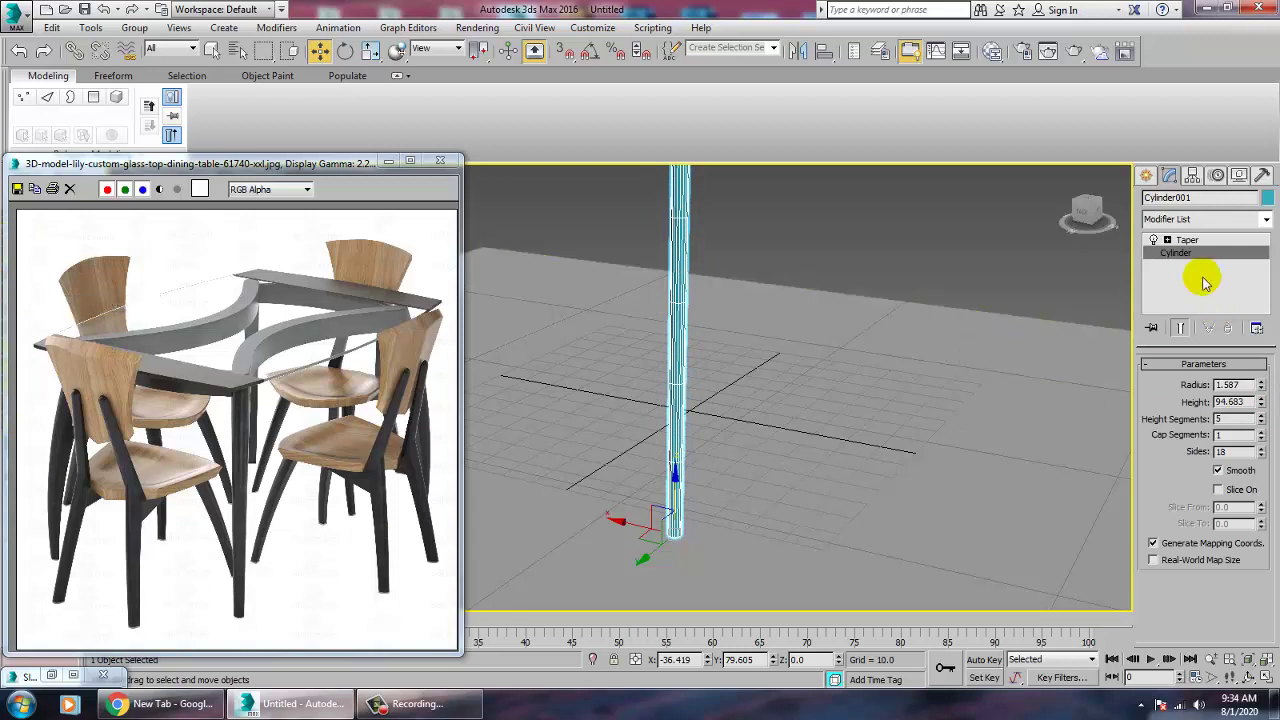
pyautogui.click(1187, 240)
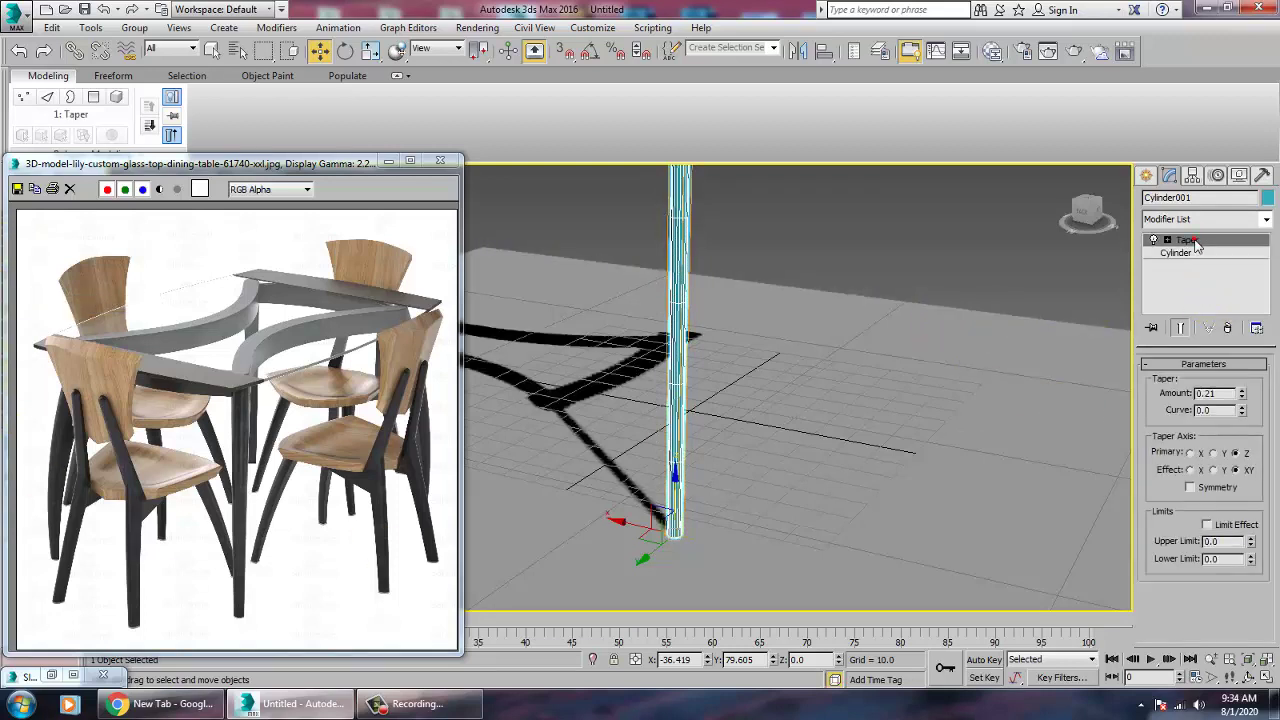
pyautogui.moveTo(1245, 398); pyautogui.dragTo(1246, 358)
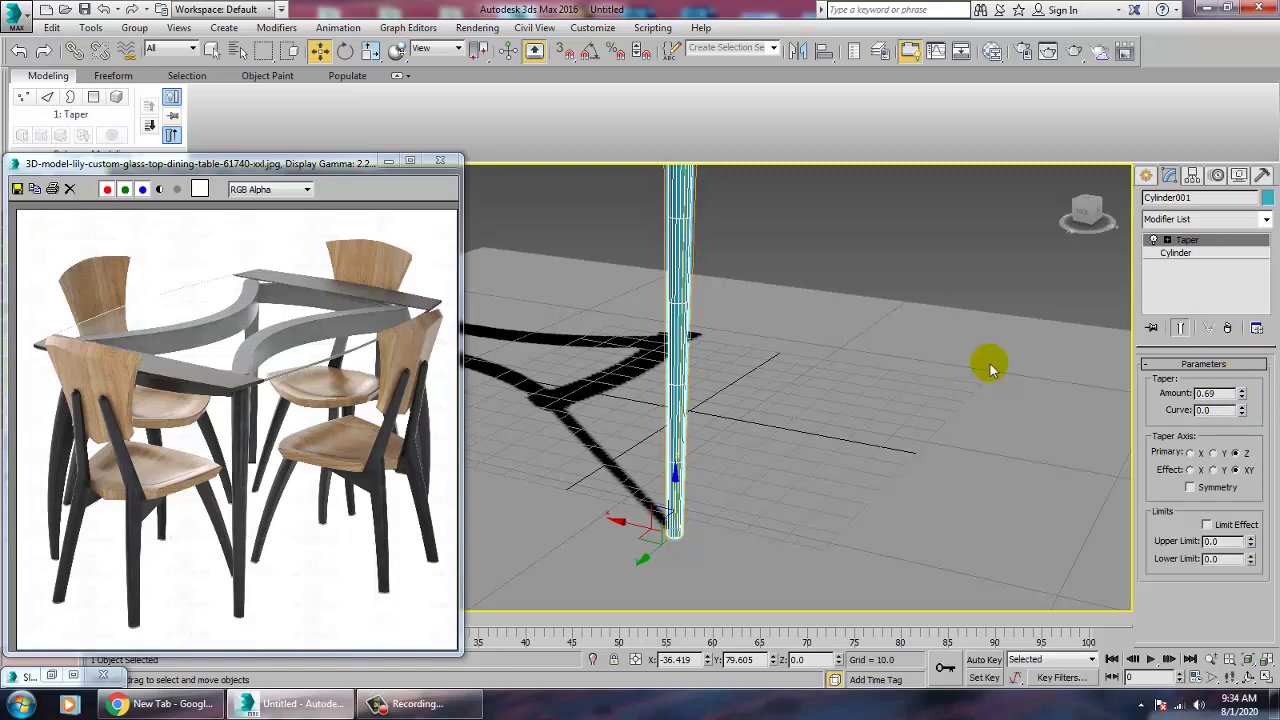
# - In the top view, copy the tapered leg along Y to the other corner of the same short side
pyautogui.scroll(-4, 750, 300)
pyautogui.keyDown('alt'); pyautogui.moveTo(760, 344); pyautogui.dragTo(640, 364, button='middle'); pyautogui.keyUp('alt')
pyautogui.scroll(4, 997, 434)
pyautogui.keyDown('alt'); pyautogui.moveTo(997, 434); pyautogui.dragTo(720, 366, button='middle'); pyautogui.keyUp('alt')
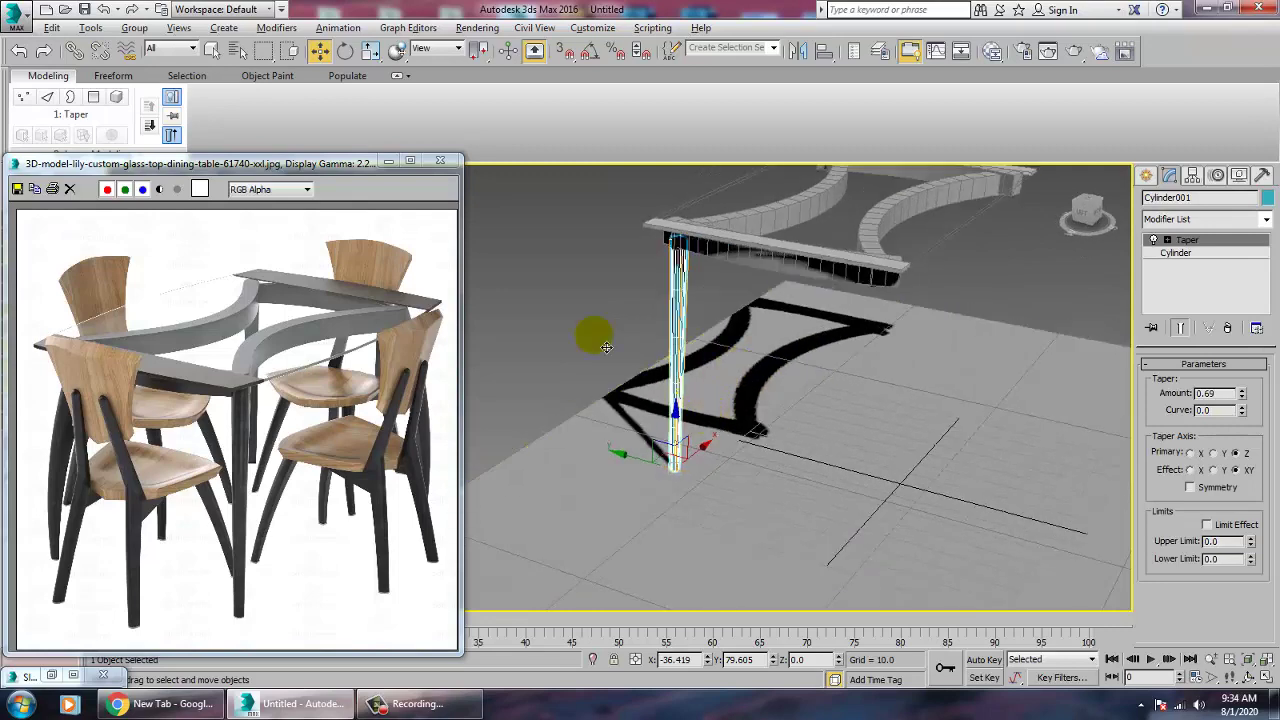
pyautogui.hotkey('alt', 'w')
pyautogui.hotkey('alt', 'w')
pyautogui.scroll(-2, 676, 281)
pyautogui.moveTo(708, 293); pyautogui.dragTo(677, 266, button='middle')
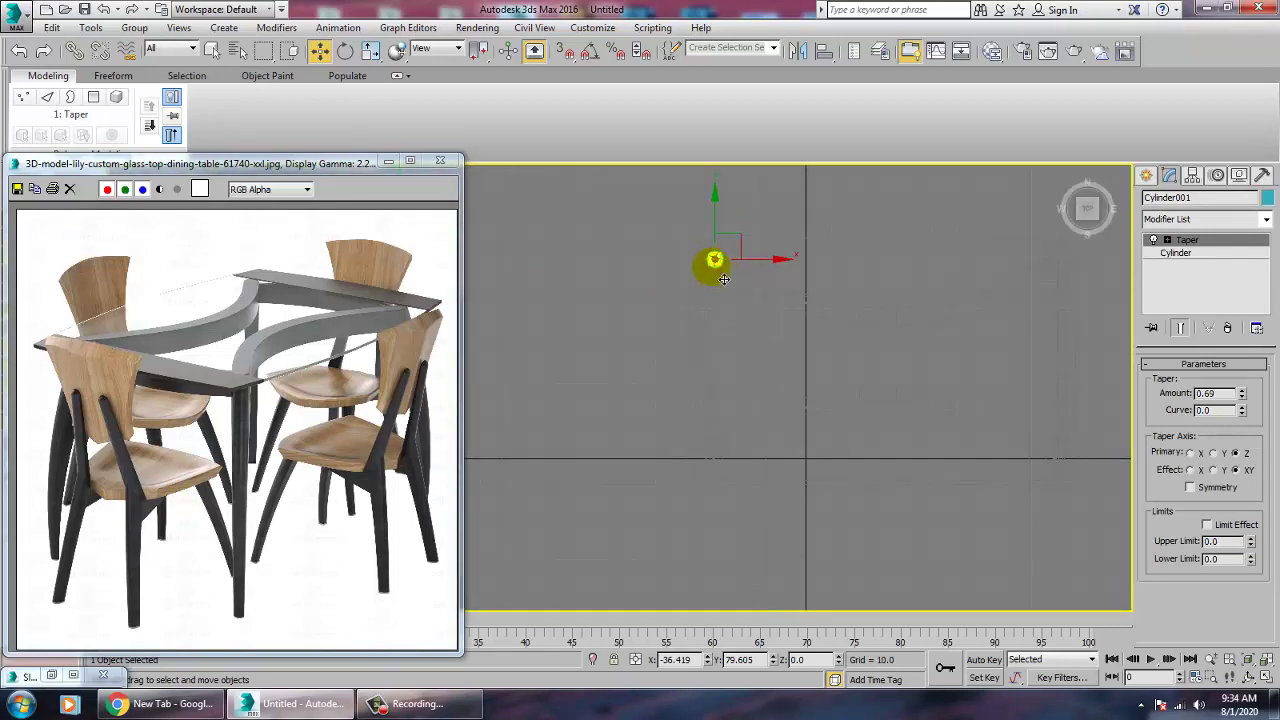
pyautogui.keyDown('shift'); pyautogui.moveTo(726, 227); pyautogui.dragTo(737, 406); pyautogui.keyUp('shift')
pyautogui.click(650, 421)
# - Select only the two legs and copy the pair along X to the opposite short side of the table
pyautogui.click(722, 263)
pyautogui.keyDown('ctrl'); pyautogui.click(724, 268); pyautogui.keyUp('ctrl')
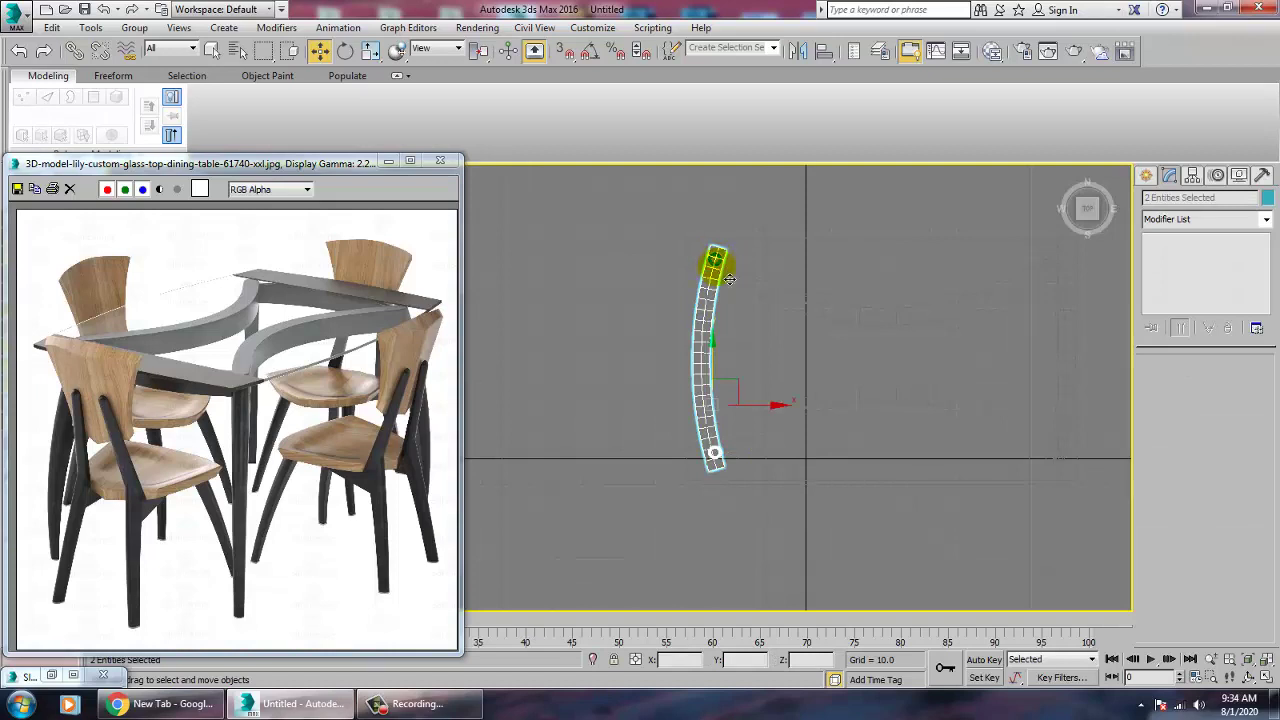
pyautogui.keyDown('alt'); pyautogui.moveTo(657, 343); pyautogui.dragTo(765, 373); pyautogui.keyUp('alt')
pyautogui.moveTo(776, 376); pyautogui.dragTo(687, 377, button='middle')
pyautogui.moveTo(682, 353)
pyautogui.keyDown('shift'); pyautogui.mouseDown()
pyautogui.moveTo(1069, 444)
pyautogui.moveTo(1022, 430)
pyautogui.mouseUp(); pyautogui.keyUp('shift')
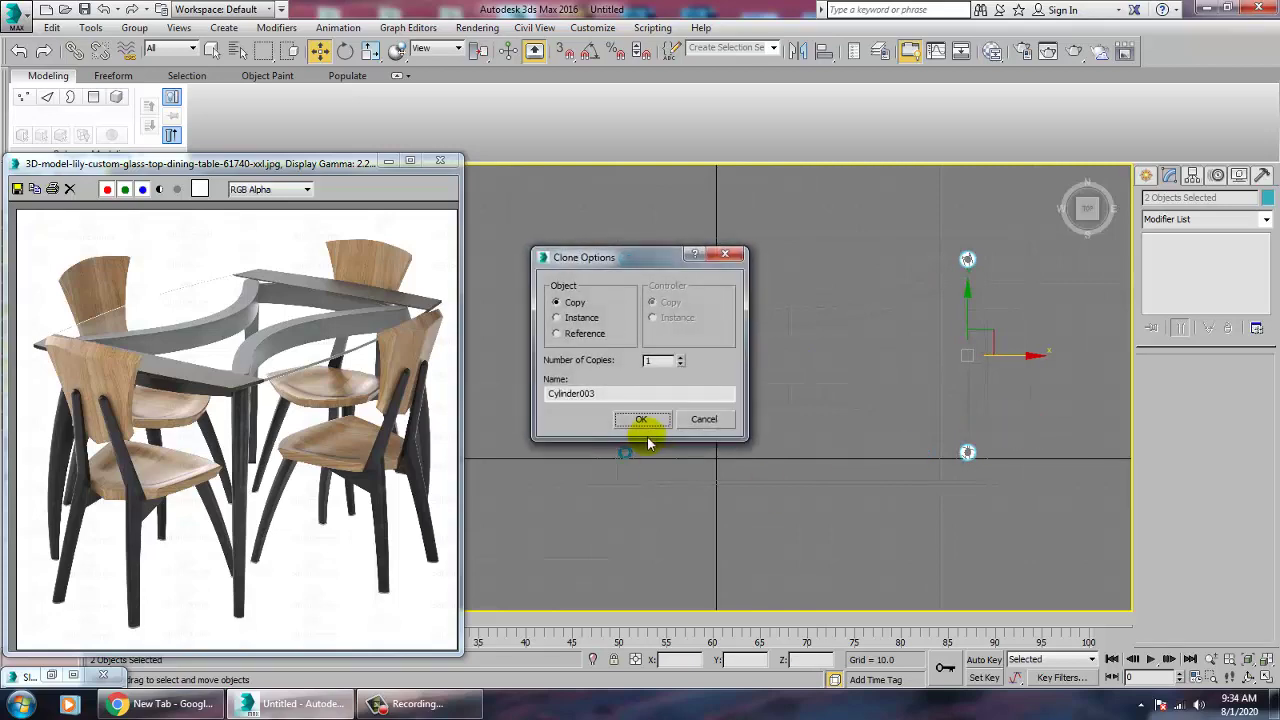
pyautogui.click(646, 423)
pyautogui.hotkey('alt', 'w')
pyautogui.keyDown('alt'); pyautogui.moveTo(1008, 524); pyautogui.dragTo(836, 457, button='middle'); pyautogui.keyUp('alt')
pyautogui.hotkey('alt', 'w')
pyautogui.scroll(-3, 850, 452)
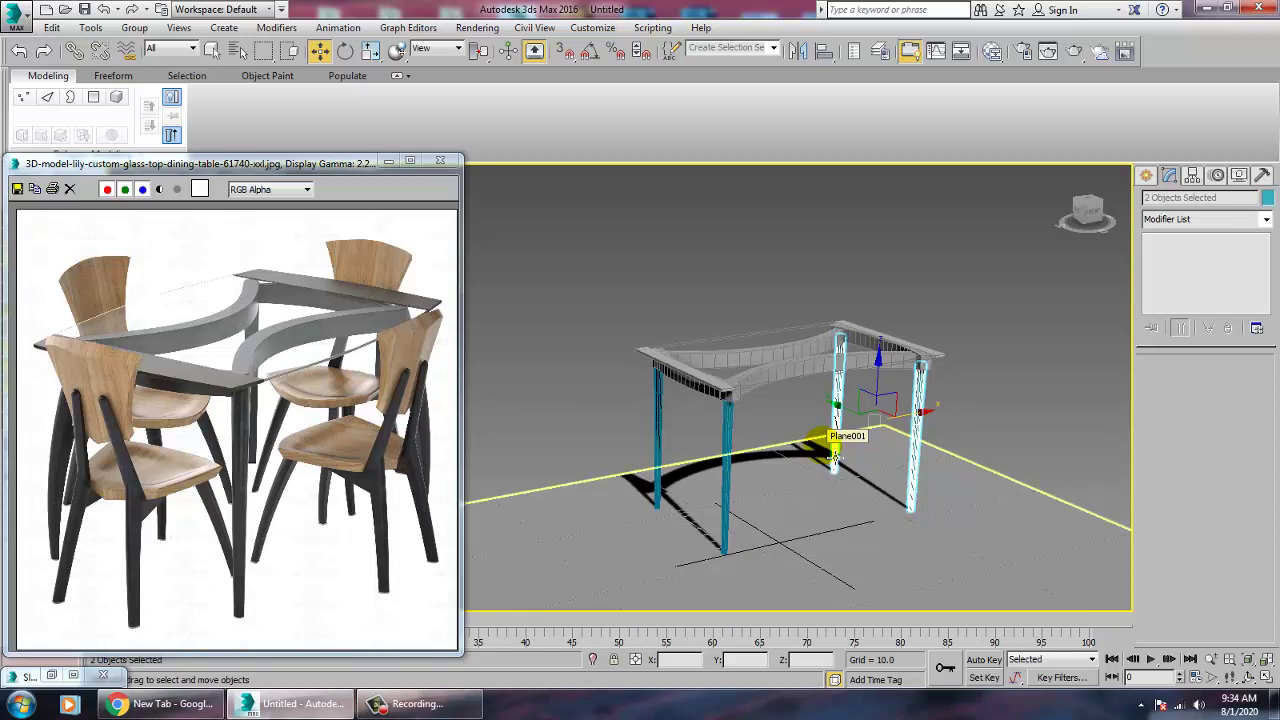
# - In the front view, draw an open line beside the table legs: a slanted chair back about 35 units long, continuing into a horizontal seat segment
pyautogui.hotkey('alt', 'w')
pyautogui.middleClick(857, 280)
pyautogui.hotkey('alt', 'w')
pyautogui.moveTo(811, 286); pyautogui.dragTo(920, 271, button='middle')
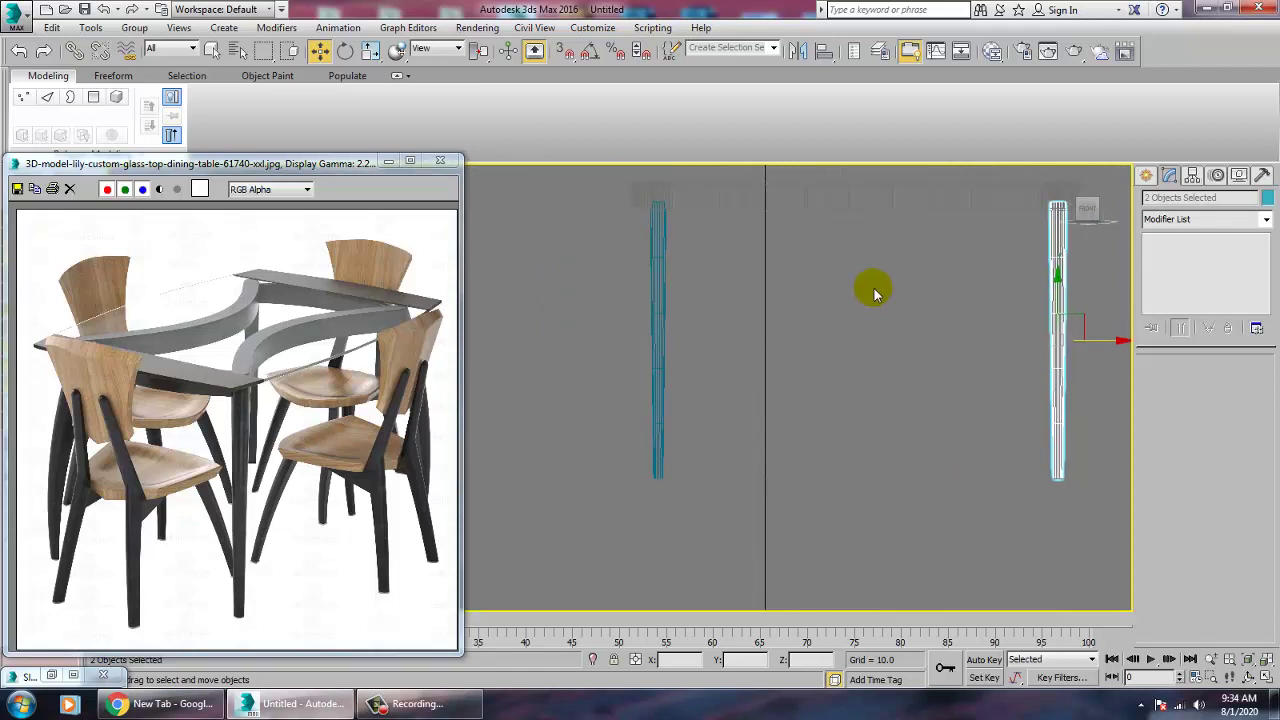
pyautogui.moveTo(895, 362); pyautogui.dragTo(945, 362, button='middle')
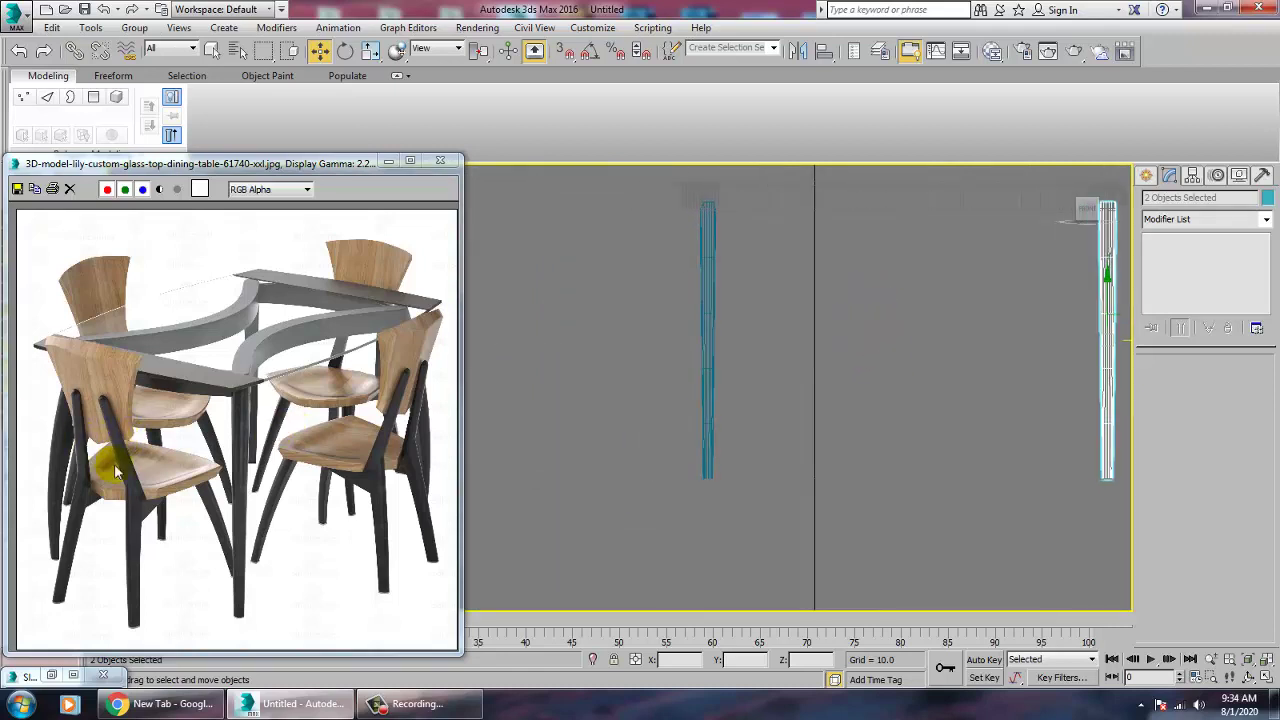
pyautogui.click(1147, 177)
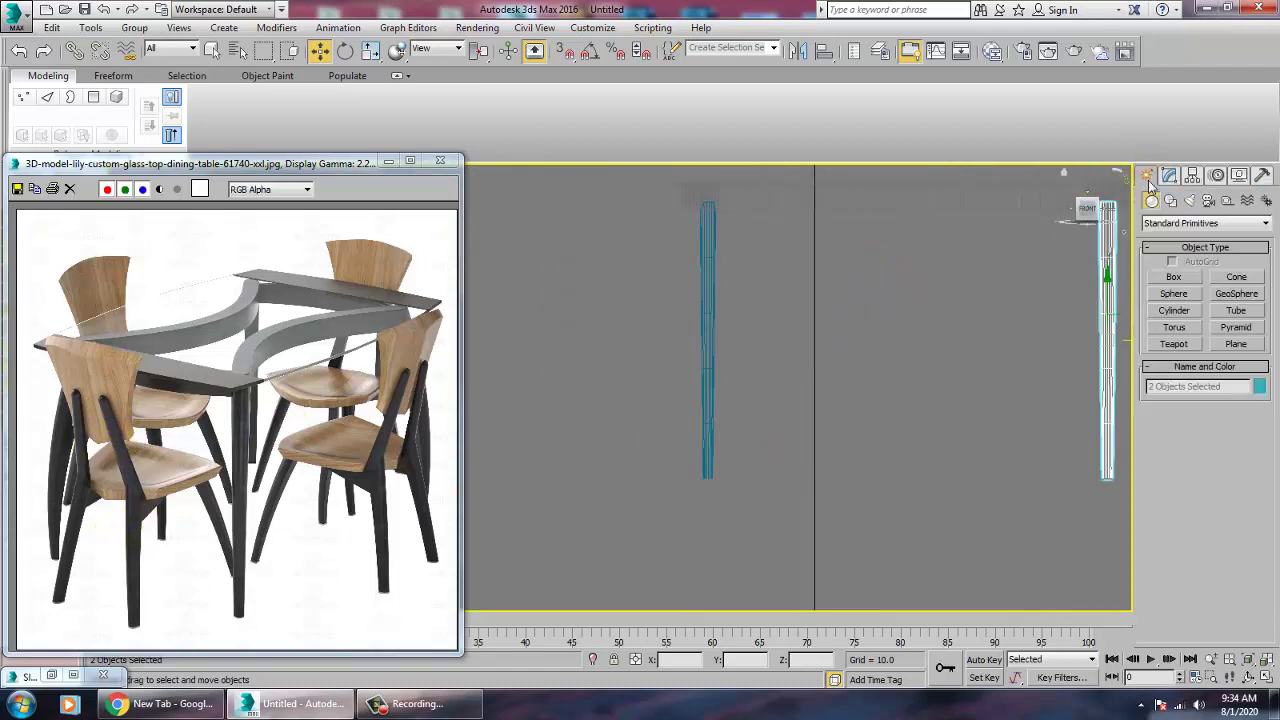
pyautogui.click(1171, 200)
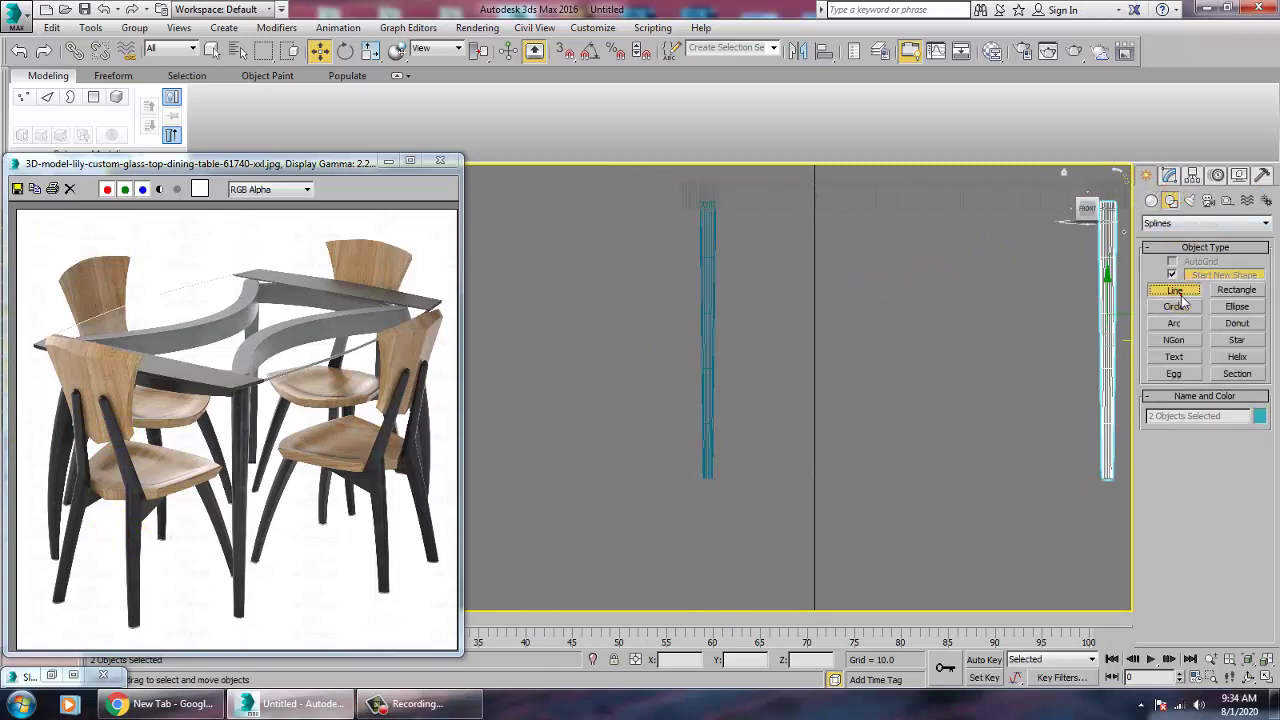
pyautogui.click(1176, 292)
pyautogui.moveTo(663, 363); pyautogui.dragTo(835, 505, button='middle')
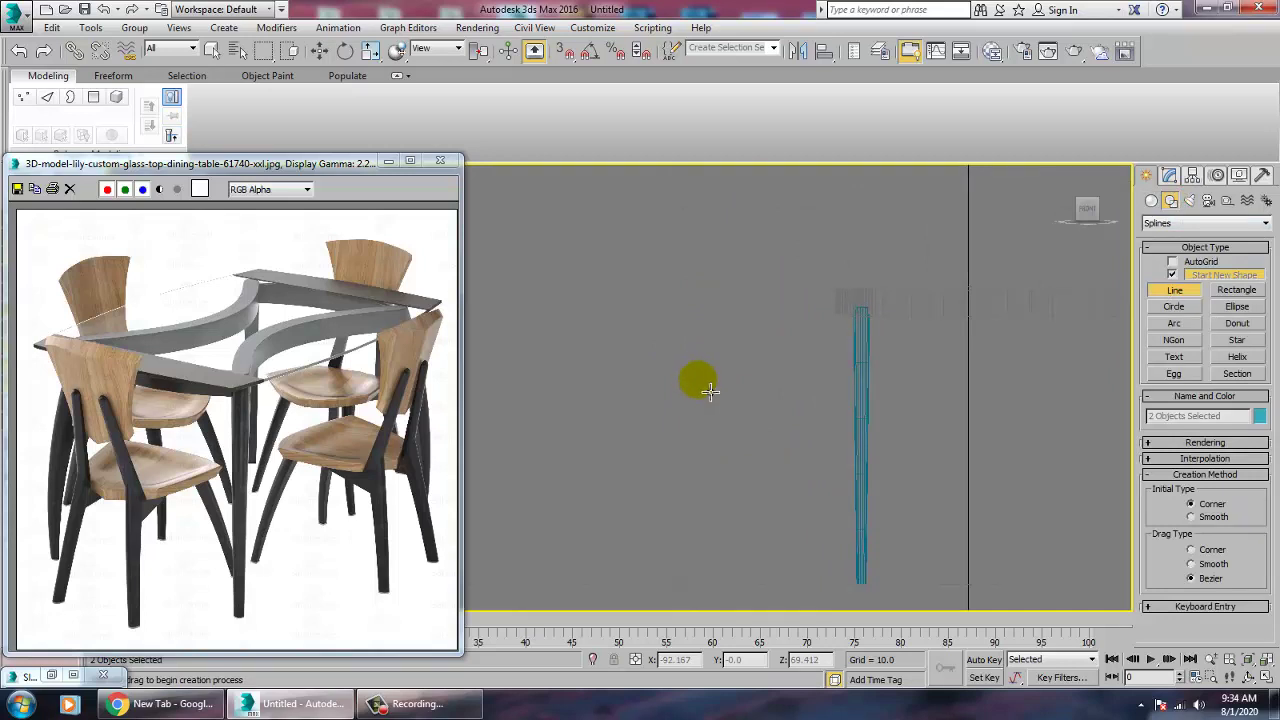
pyautogui.click(1176, 290)
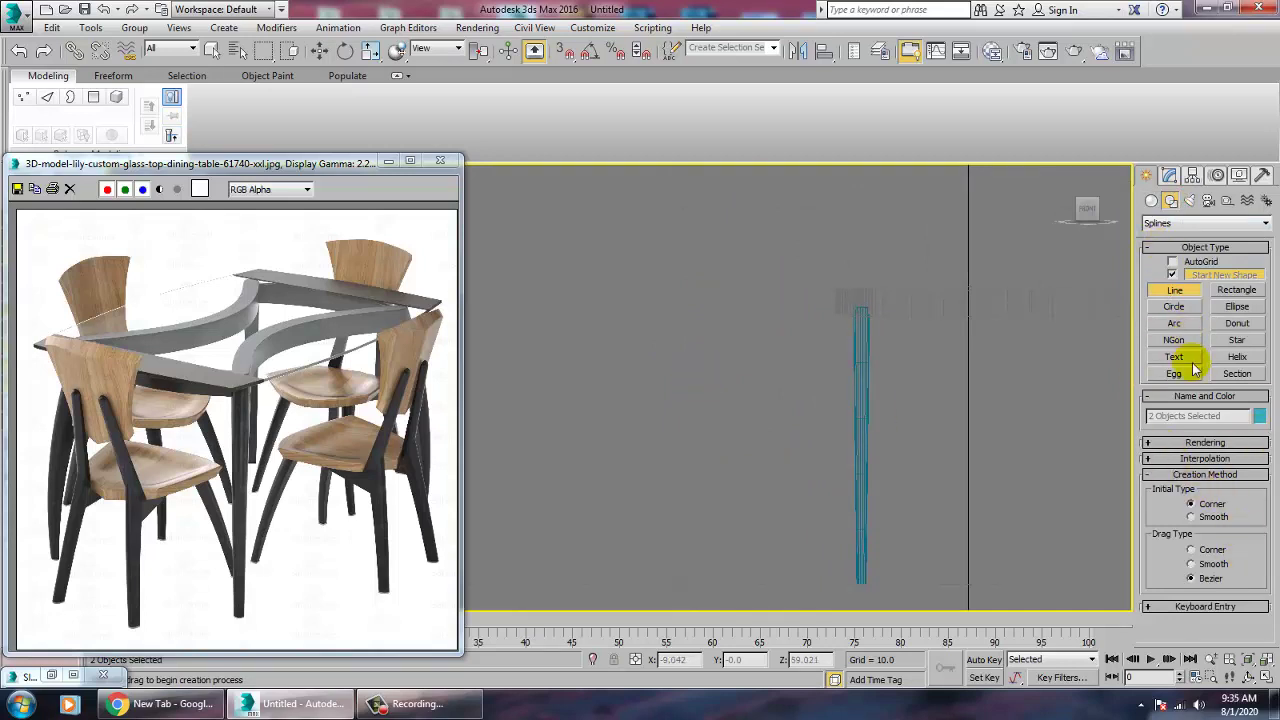
pyautogui.click(1206, 442)
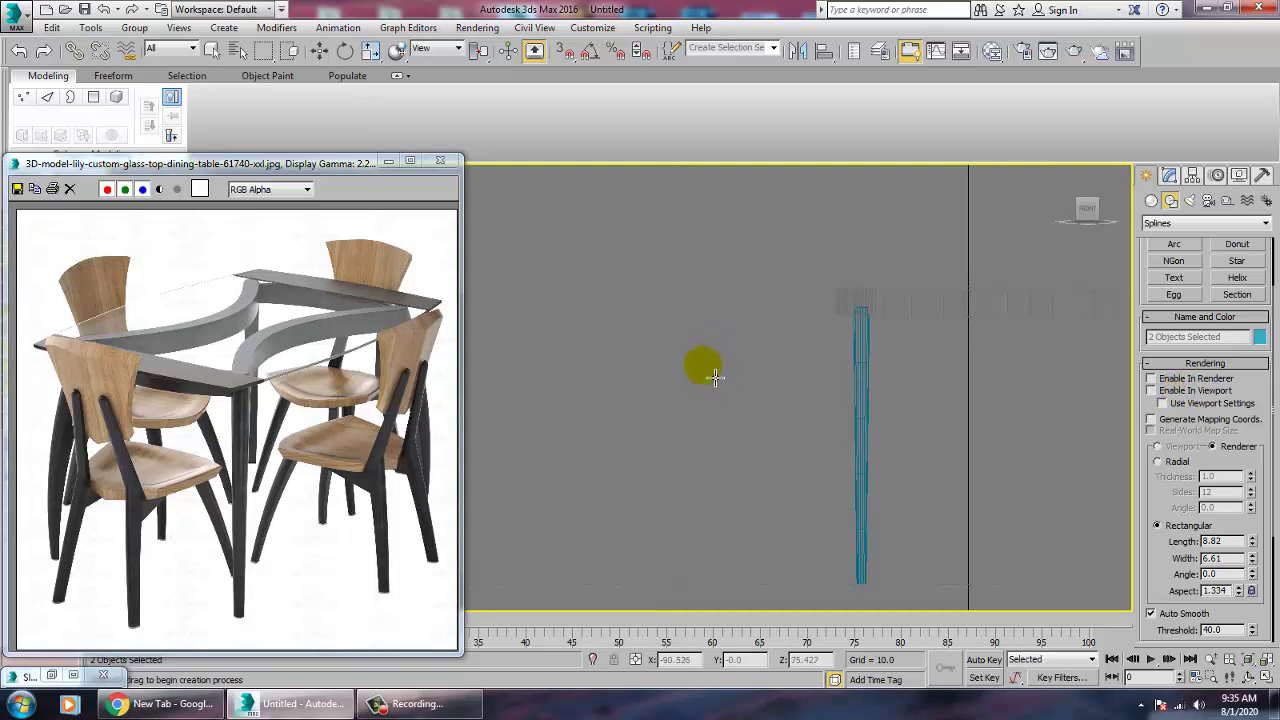
pyautogui.moveTo(698, 367); pyautogui.dragTo(727, 461)
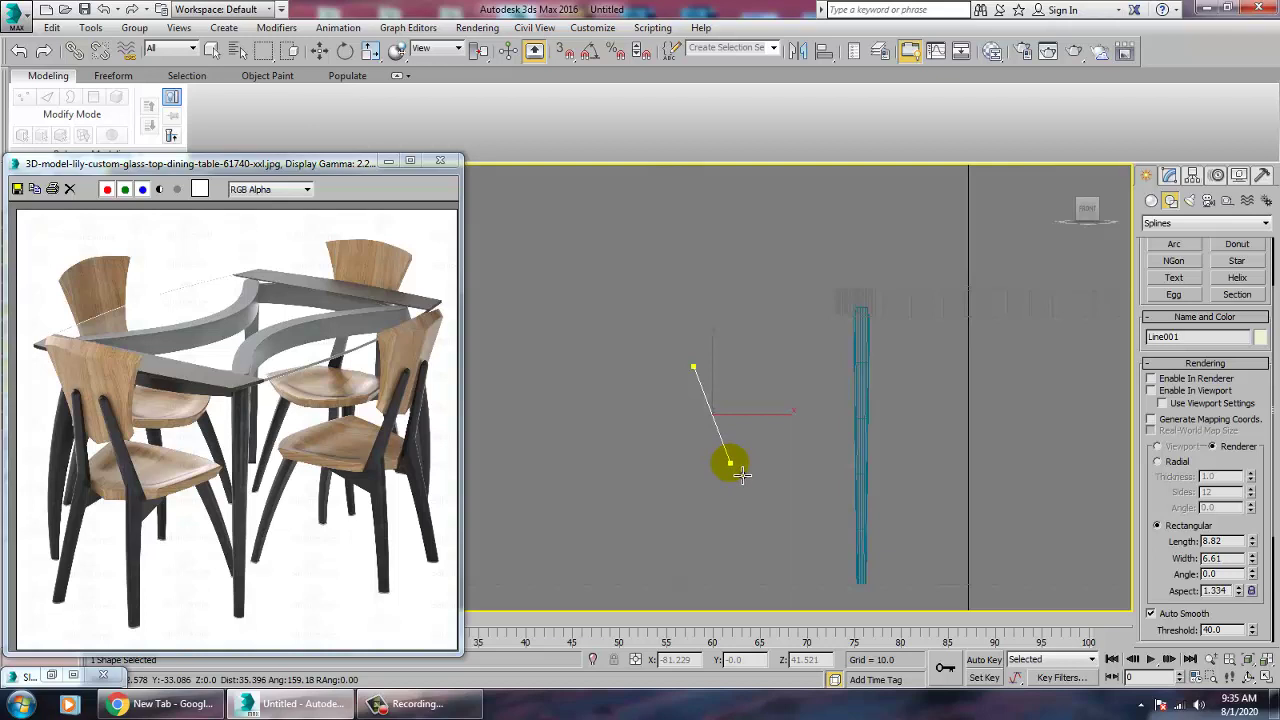
pyautogui.click(730, 462)
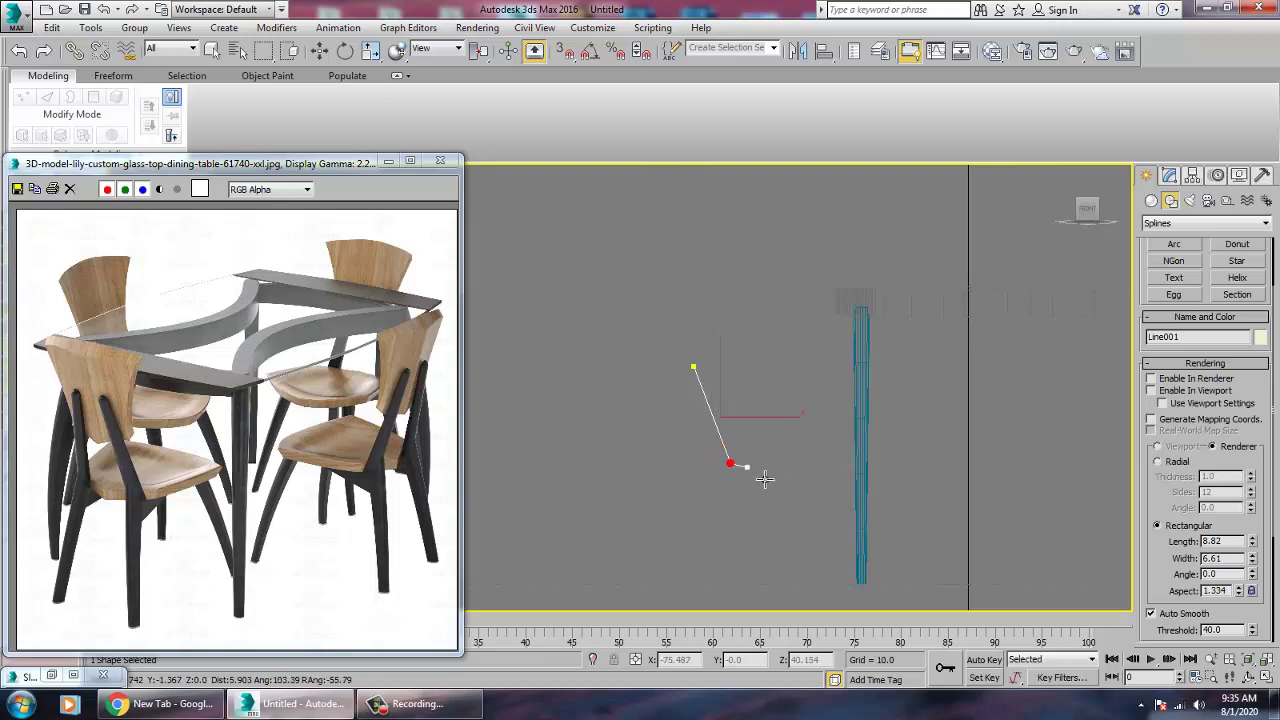
pyautogui.click(833, 463)
pyautogui.keyDown('shift'); pyautogui.rightClick(833, 461); pyautogui.keyUp('shift')
pyautogui.click(1069, 547)
pyautogui.rightClick(1002, 471)
pyautogui.rightClick(1002, 471)
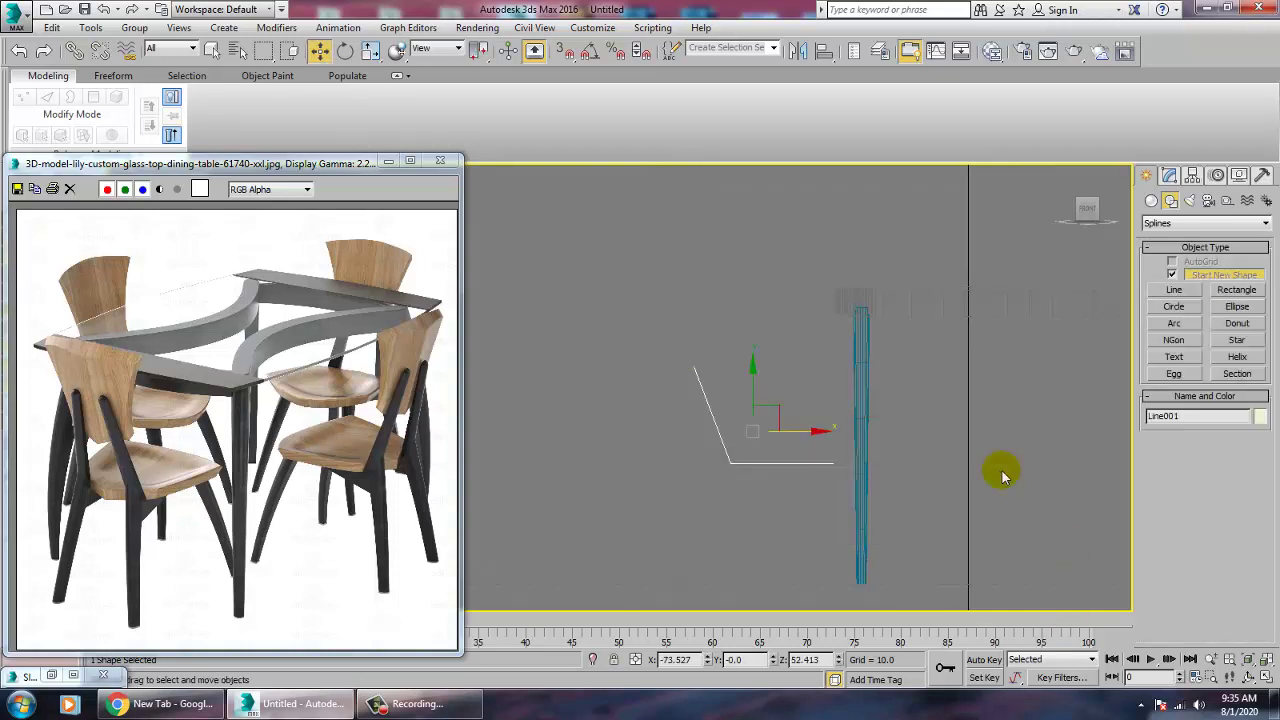
# - Enable viewport rendering for the chair profile line and set its radial thickness to 3.77
pyautogui.click(1169, 180)
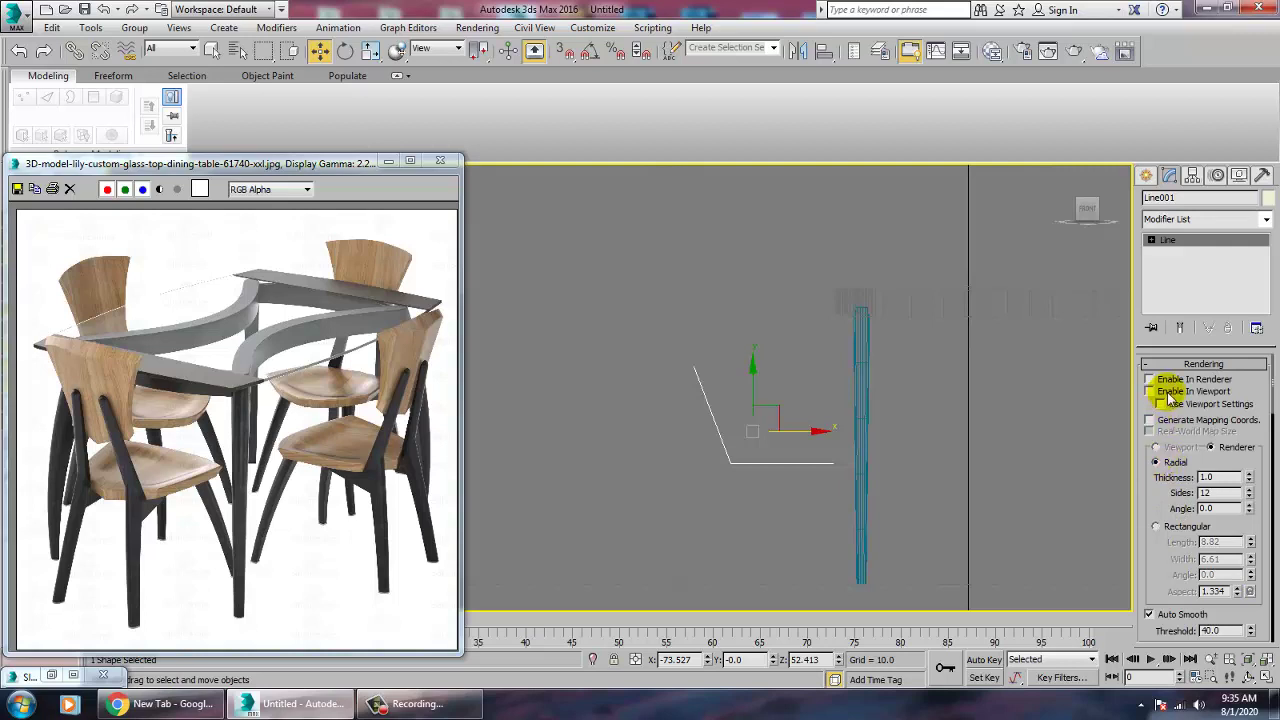
pyautogui.scroll(-2, 1258, 455)
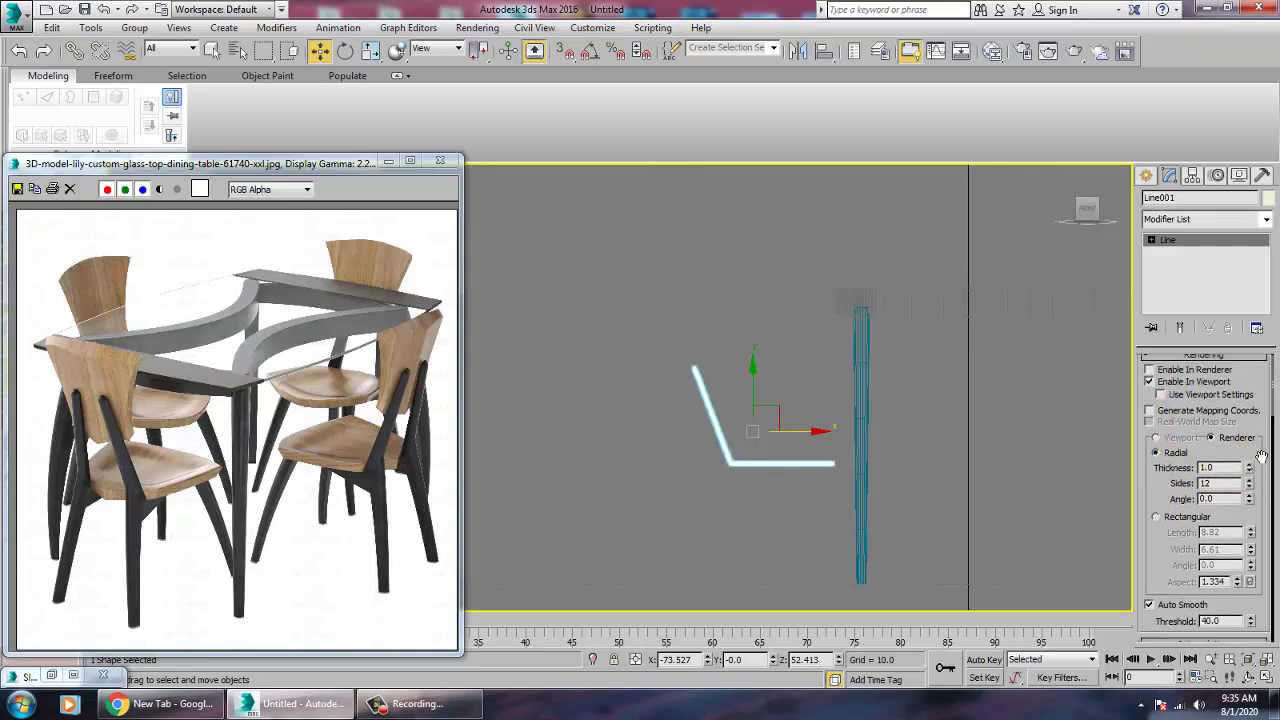
pyautogui.moveTo(1250, 457); pyautogui.dragTo(1227, 262)
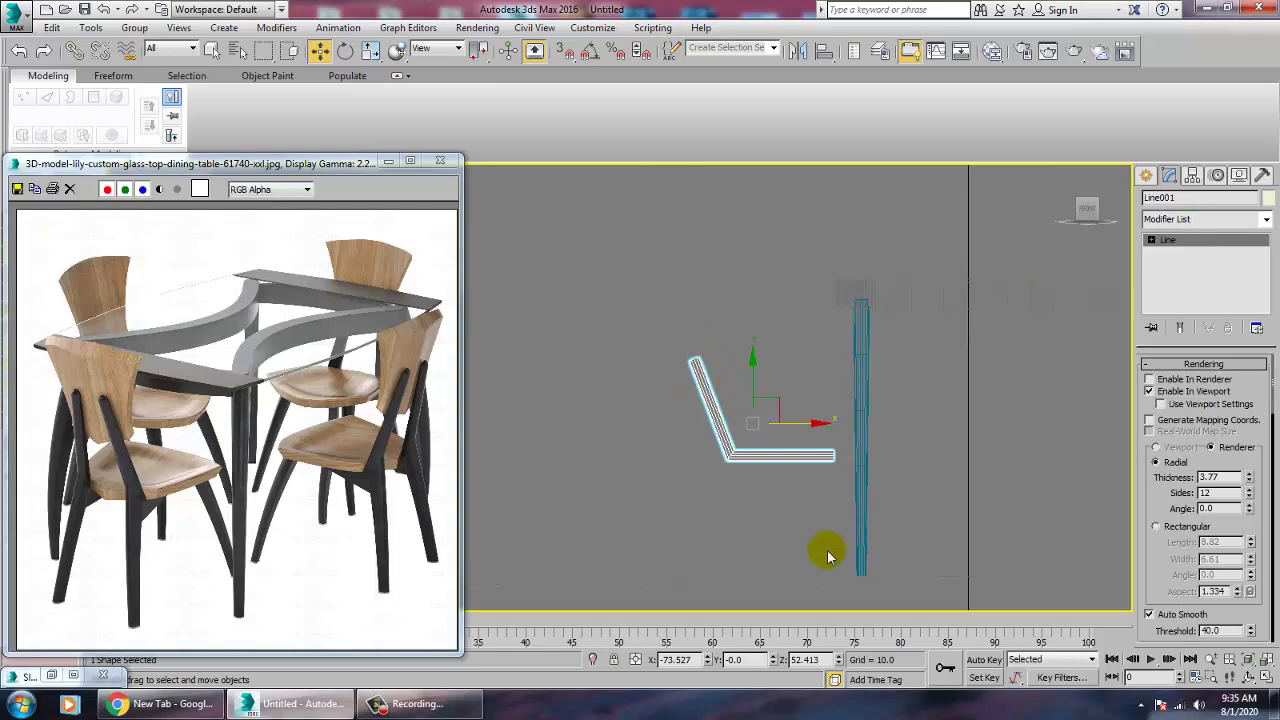
# - In the perspective view, raise the chair frame to about Z 56.4 and shift it away from the table to about X -77
pyautogui.hotkey('alt', 'w')
pyautogui.rightClick(931, 507)
pyautogui.hotkey('alt', 'w')
pyautogui.keyDown('alt'); pyautogui.moveTo(896, 520); pyautogui.dragTo(809, 471, button='middle'); pyautogui.keyUp('alt')
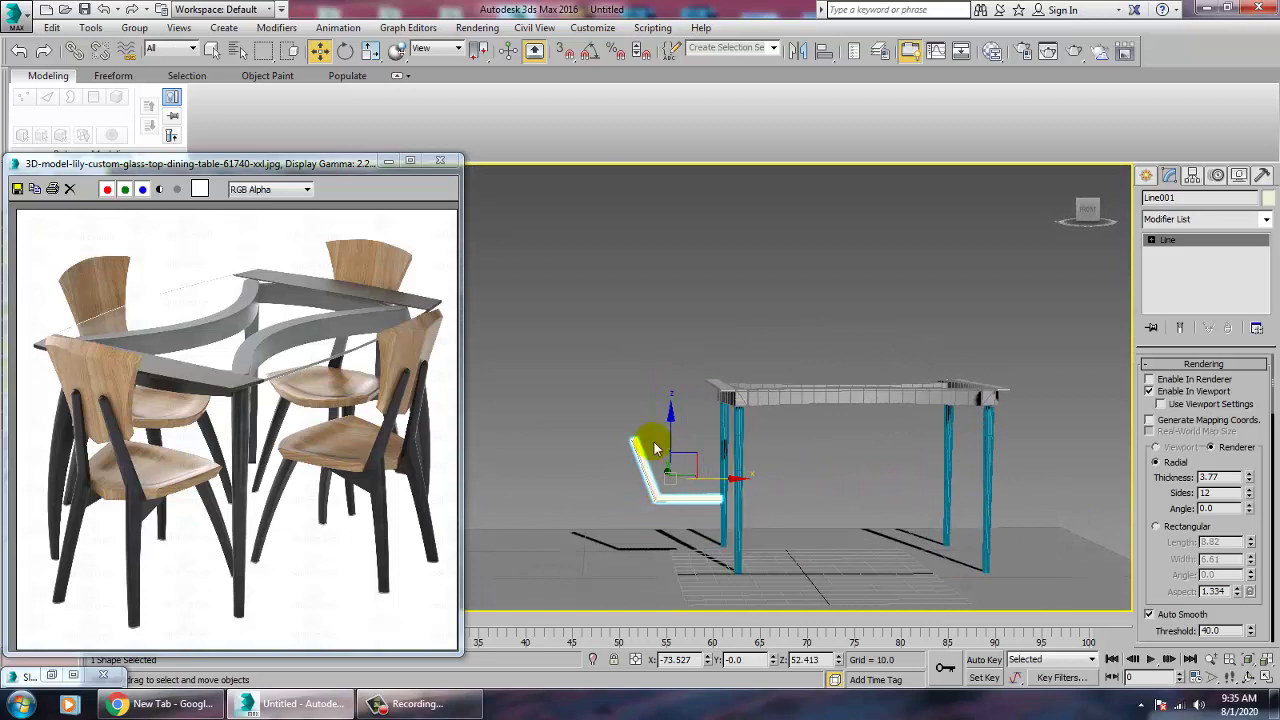
pyautogui.moveTo(676, 446); pyautogui.dragTo(675, 439)
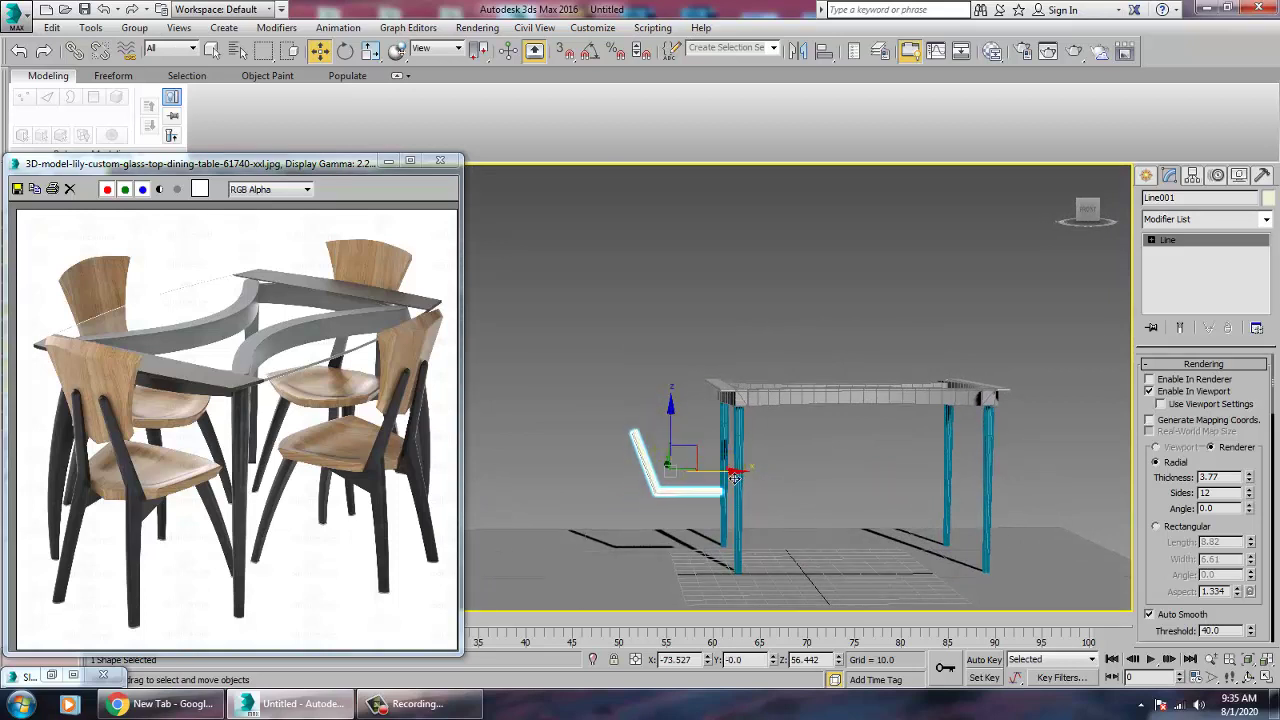
pyautogui.moveTo(735, 478); pyautogui.dragTo(714, 466)
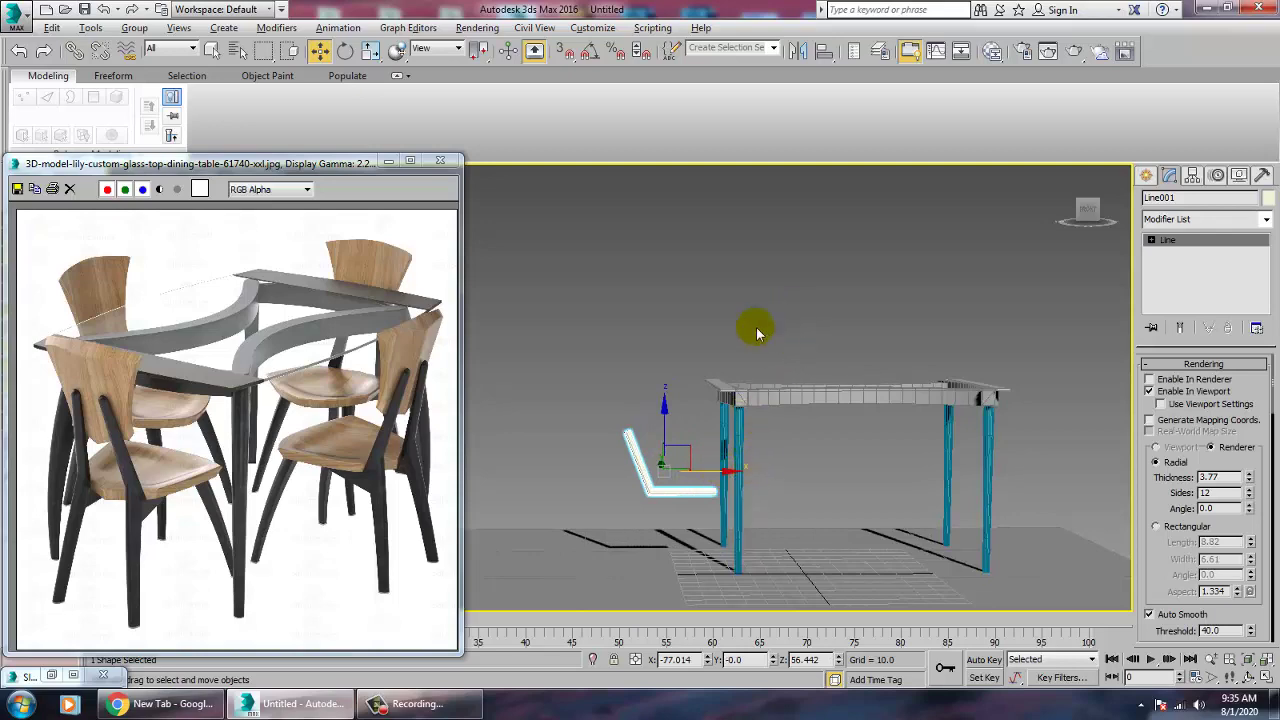
# - Convert the chair back and seat frame to an Editable Poly
pyautogui.hotkey('alt', 'w')
pyautogui.moveTo(887, 472)
pyautogui.mouseDown(button='middle')
pyautogui.moveTo(871, 466)
pyautogui.moveTo(917, 397)
pyautogui.moveTo(898, 449)
pyautogui.mouseUp(button='middle')
pyautogui.hotkey('alt', 'w')
pyautogui.scroll(3, 917, 397)
pyautogui.rightClick(679, 370)
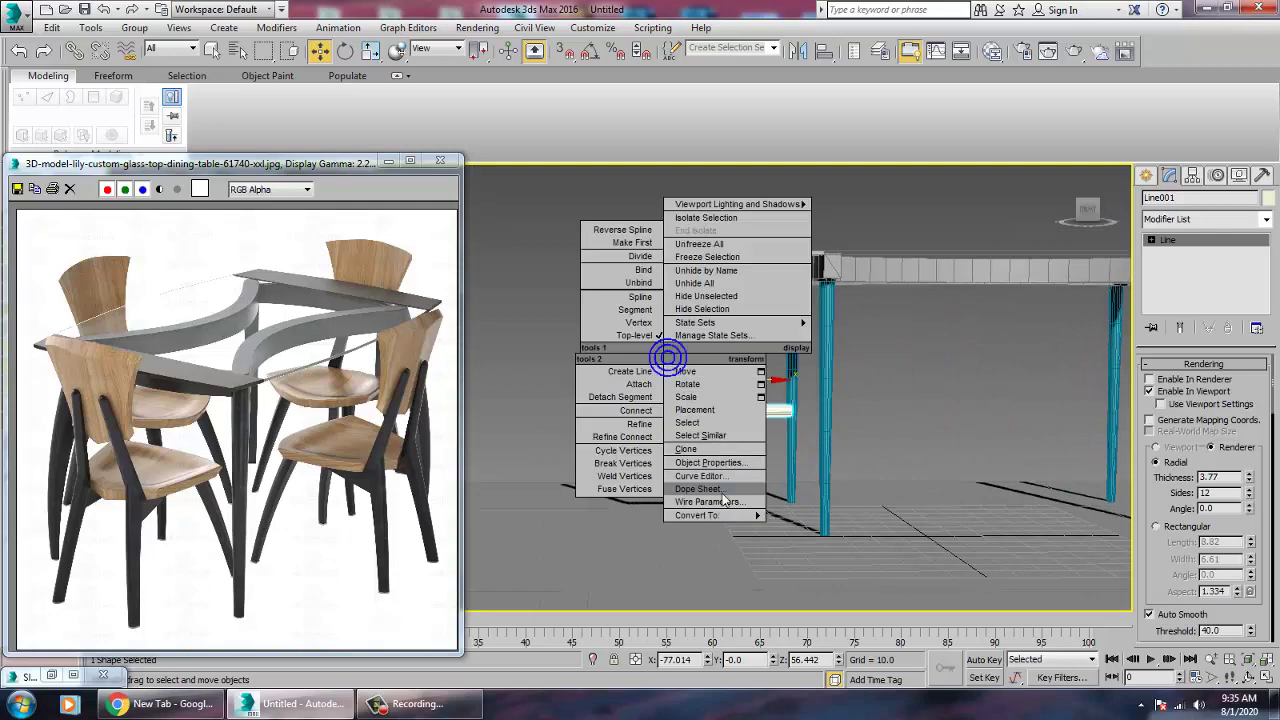
pyautogui.moveTo(700, 517)
pyautogui.click(768, 545)
pyautogui.scroll(4, 811, 462)
pyautogui.moveTo(760, 437); pyautogui.dragTo(675, 388, button='middle')
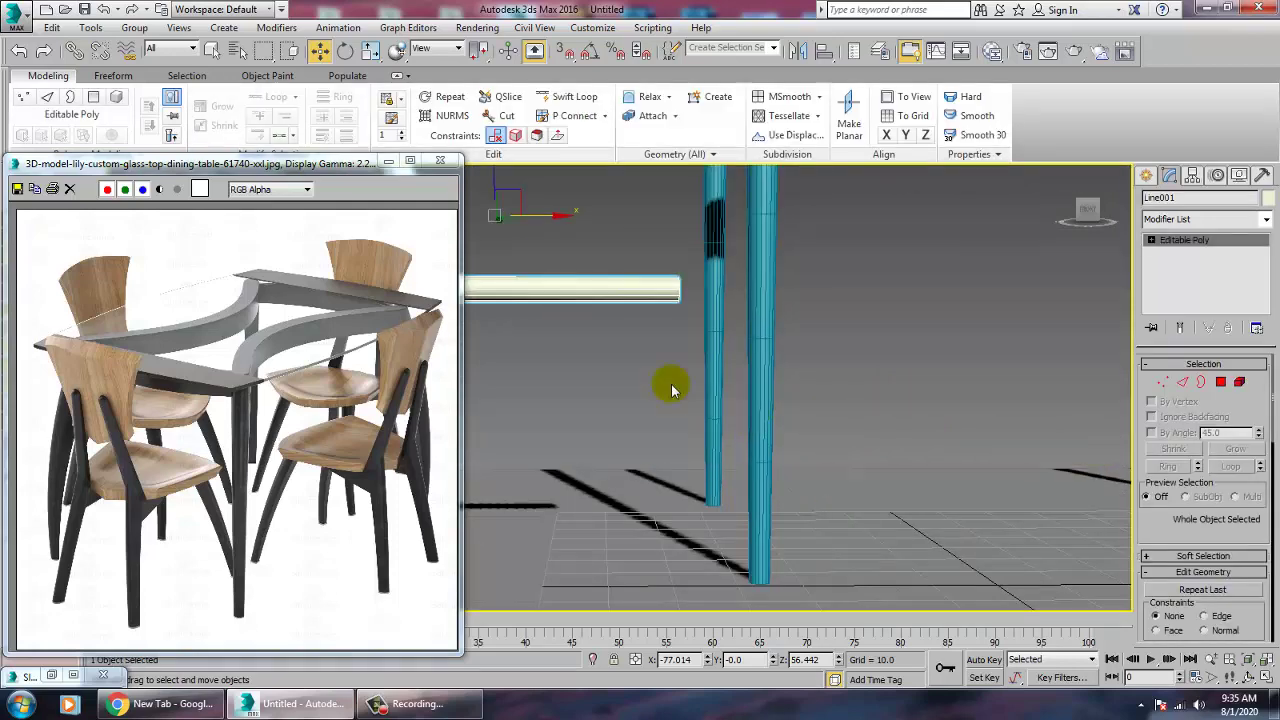
# - Select the vertices at the upper end of the chair back rod and scale them down to taper it
pyautogui.press('1')
pyautogui.moveTo(834, 399); pyautogui.dragTo(1131, 548, button='middle')
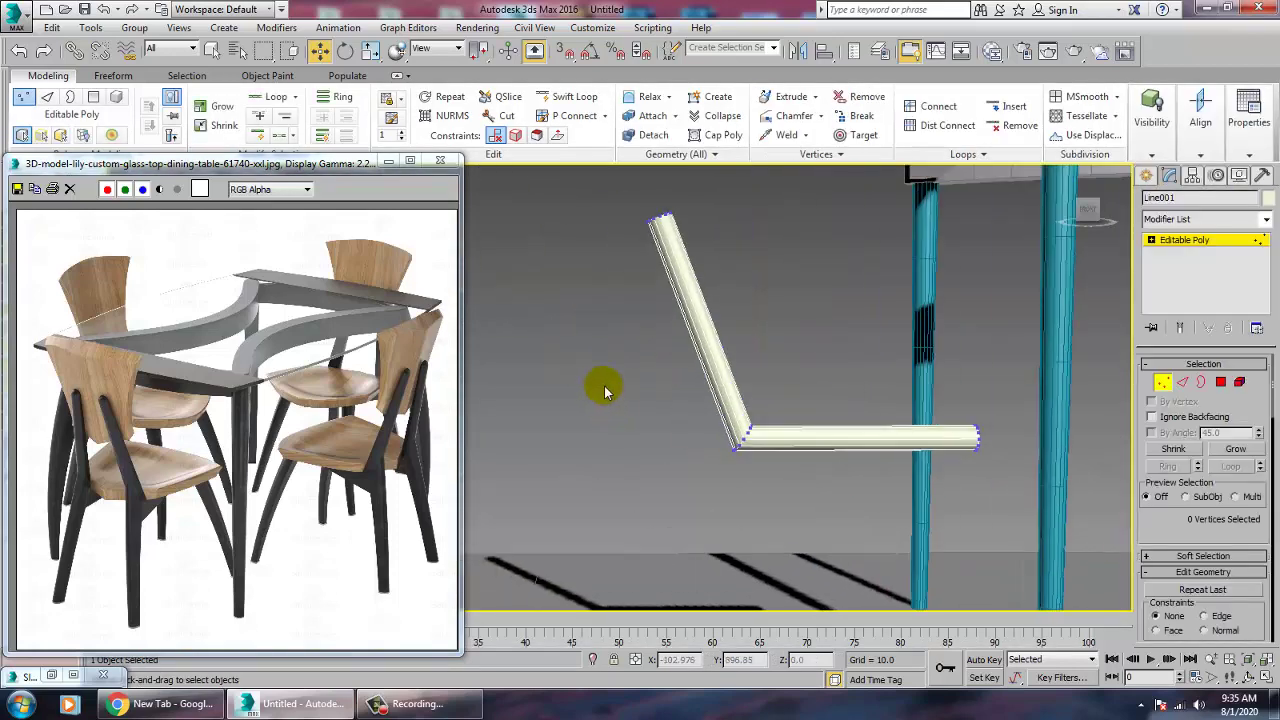
pyautogui.moveTo(604, 388); pyautogui.dragTo(678, 475, button='middle')
pyautogui.moveTo(795, 364); pyautogui.dragTo(795, 364)
pyautogui.press('r')
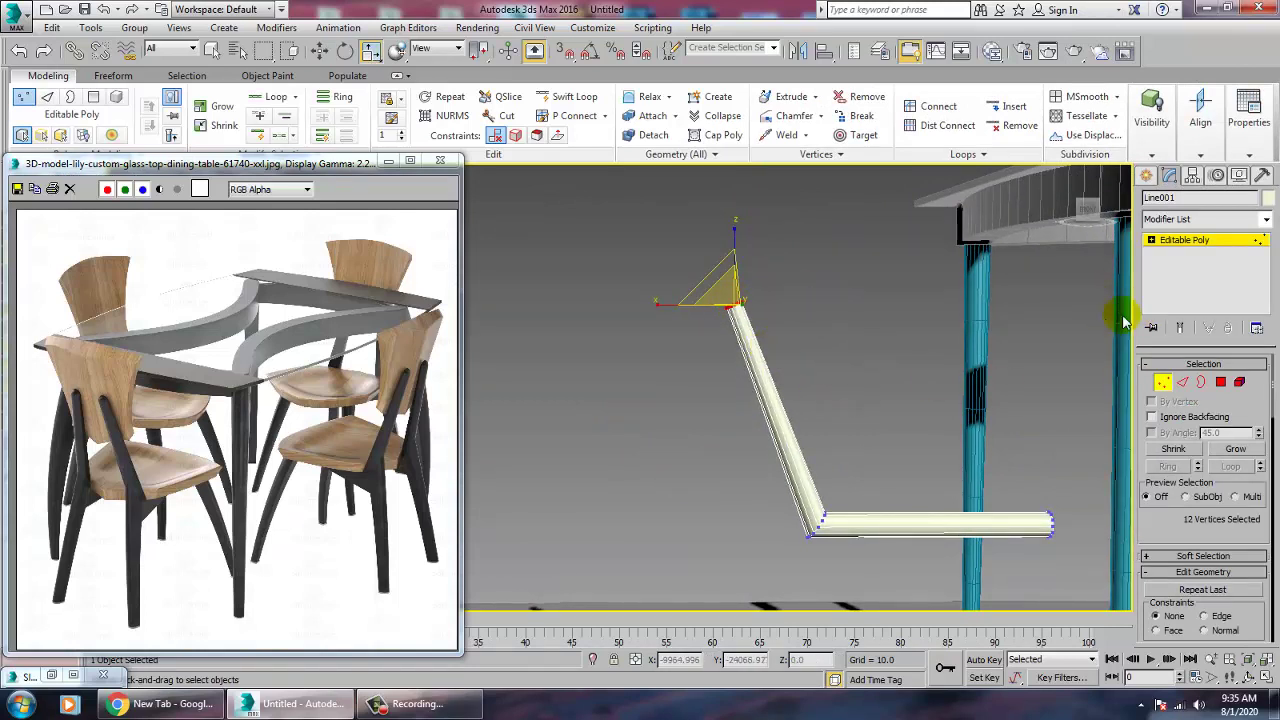
# - In the front view, draw a straight rear chair leg line from the back-seat corner, slanting outward down to the table legs' floor level
pyautogui.click(1146, 177)
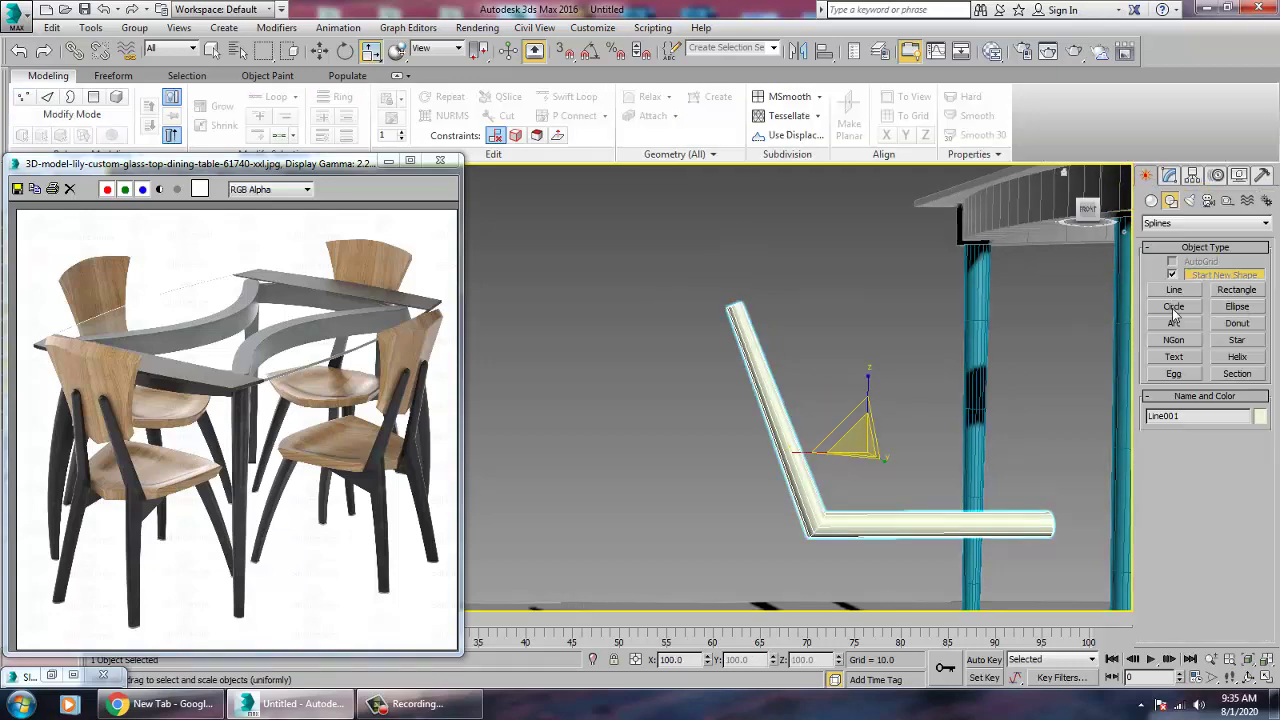
pyautogui.click(1178, 292)
pyautogui.hotkey('alt', 'w')
pyautogui.moveTo(817, 296); pyautogui.dragTo(850, 217, button='middle')
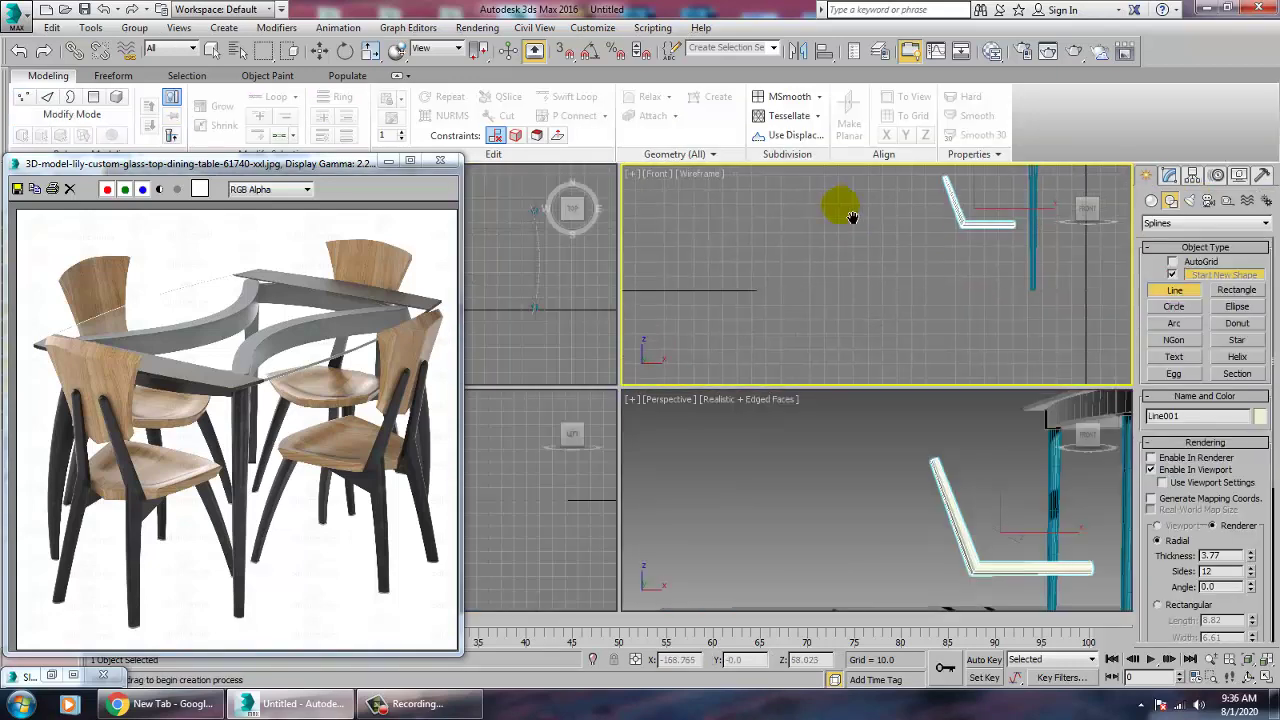
pyautogui.hotkey('alt', 'w')
pyautogui.moveTo(872, 315); pyautogui.dragTo(894, 294, button='middle')
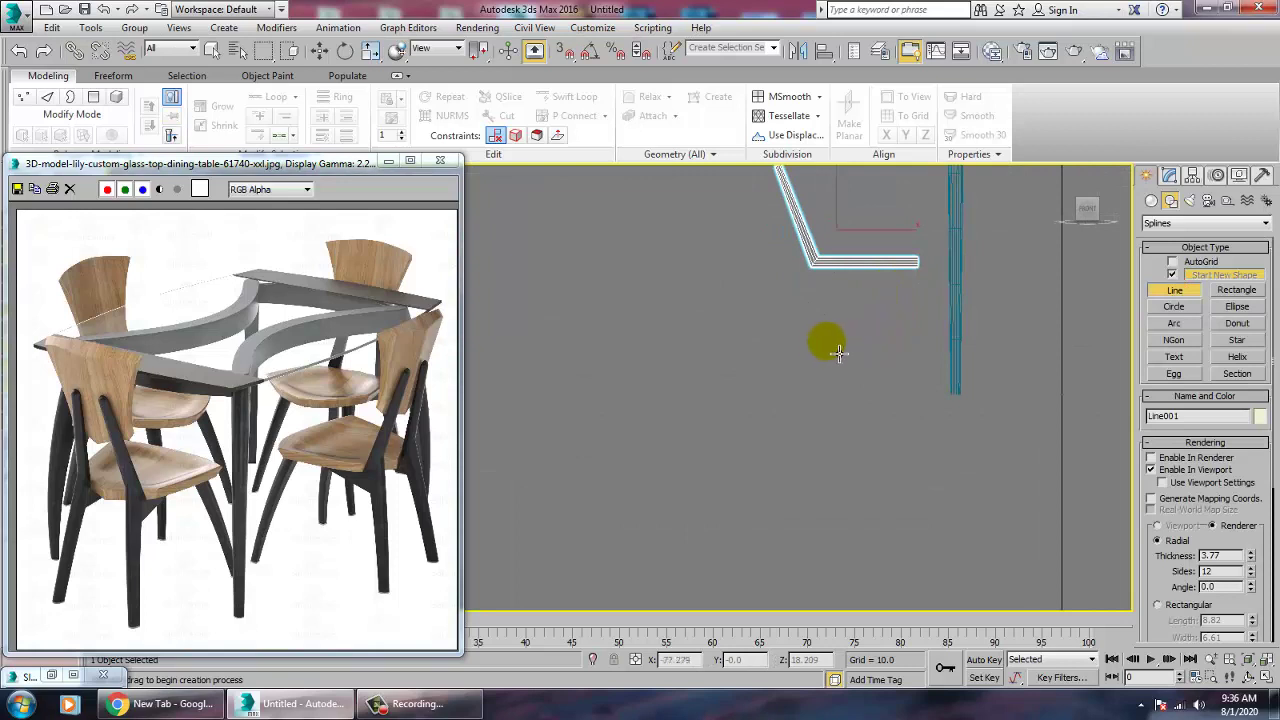
pyautogui.rightClick(825, 270)
pyautogui.click(825, 270)
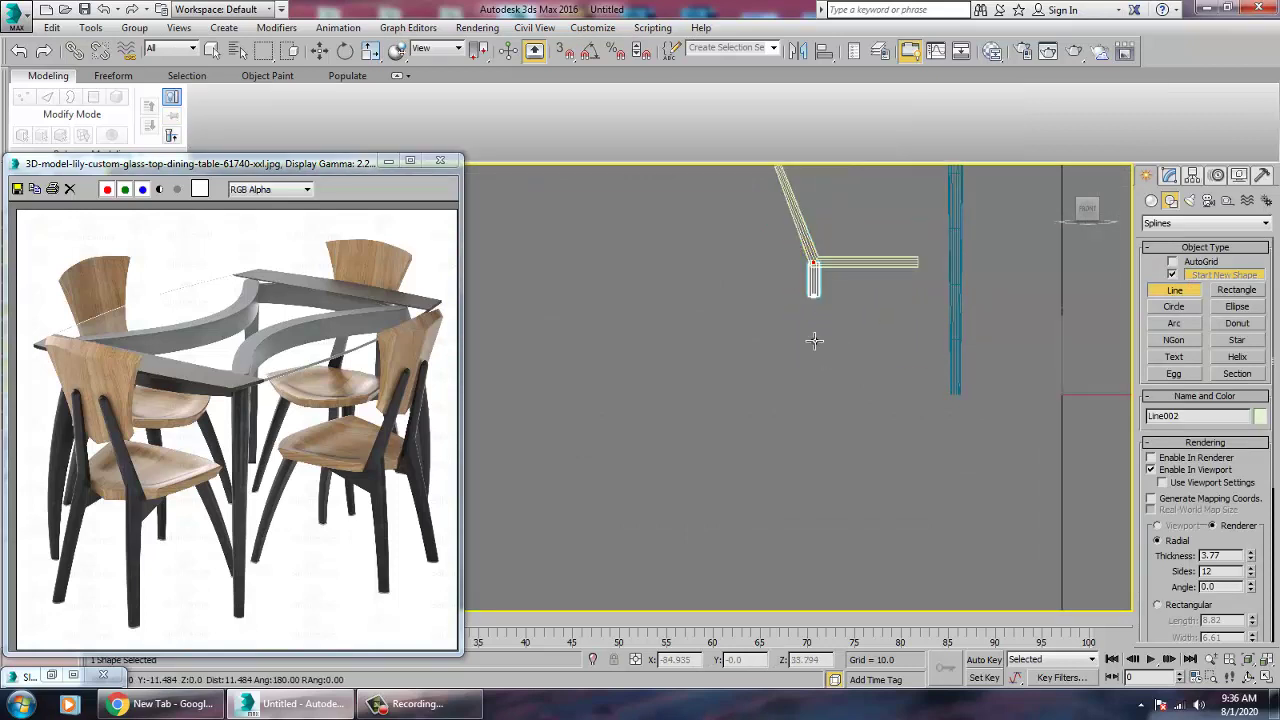
pyautogui.click(780, 393)
pyautogui.rightClick(780, 393)
pyautogui.rightClick(857, 435)
pyautogui.scroll(2, 816, 374)
pyautogui.moveTo(814, 372); pyautogui.dragTo(818, 437, button='middle')
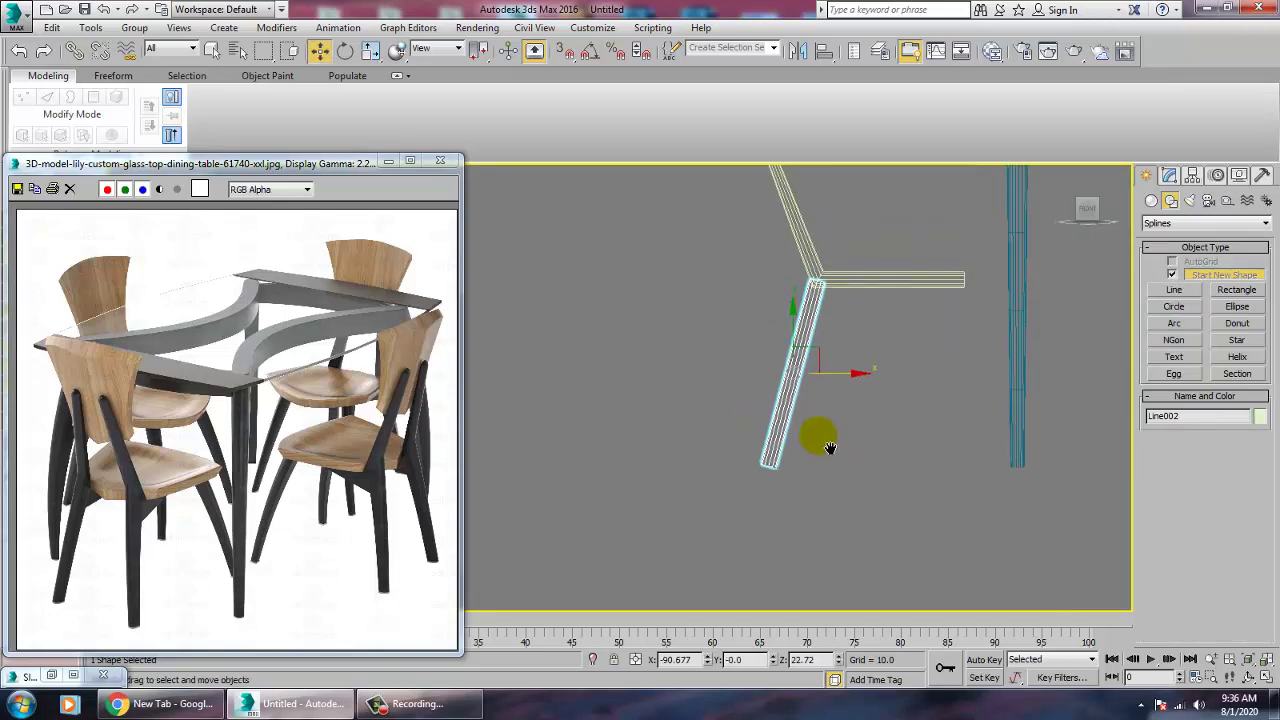
pyautogui.scroll(2, 829, 447)
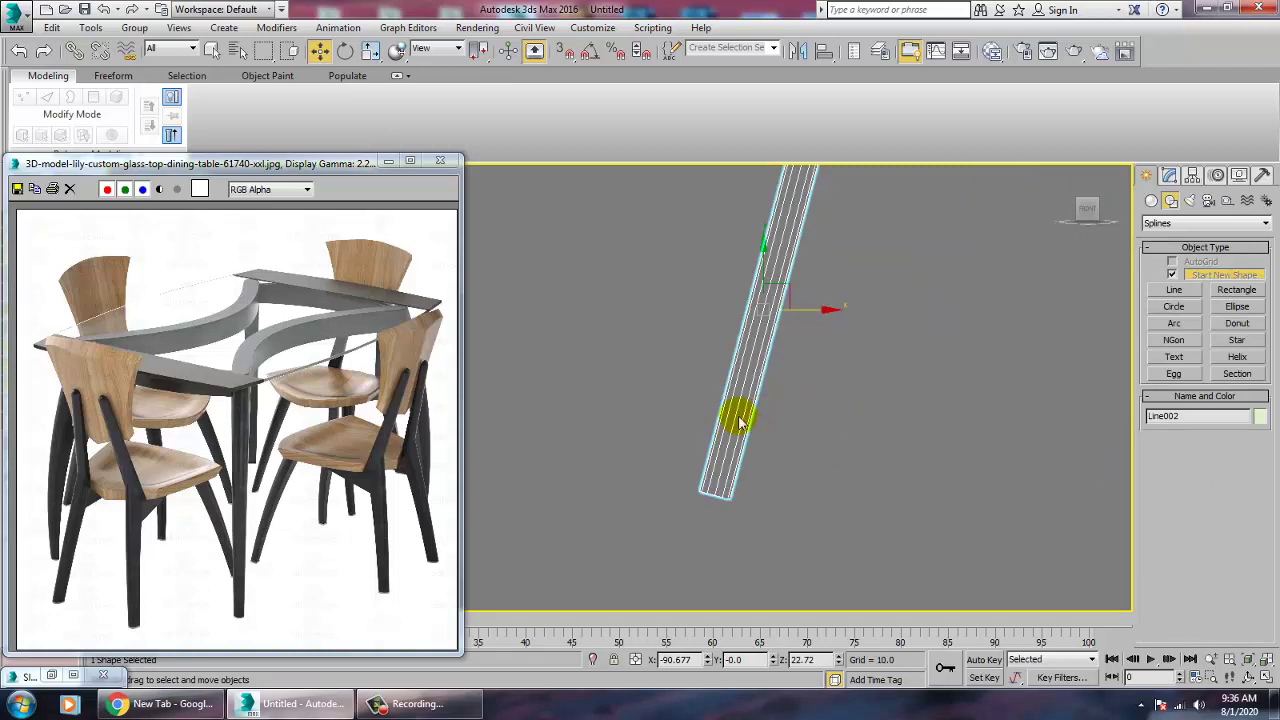
pyautogui.scroll(-3, 800, 366)
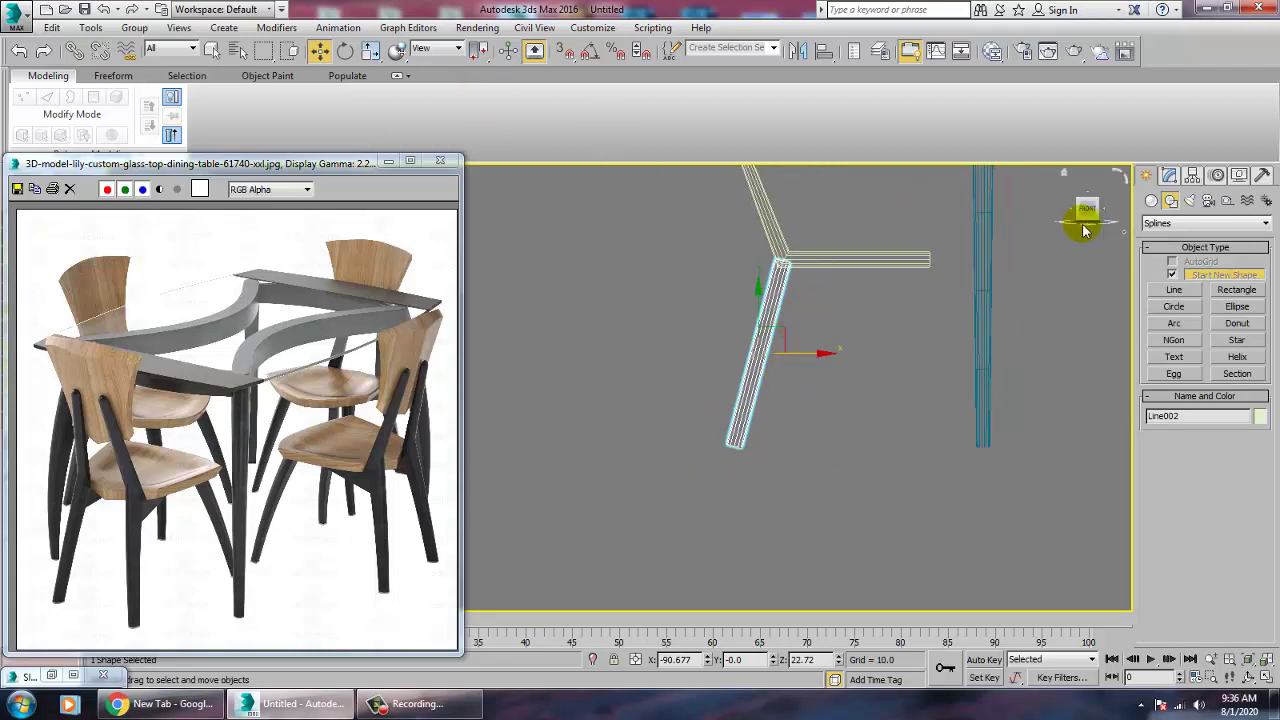
# - Mirror the rear chair leg across X as a copy and move it about 45 units along X to the seat's front end
pyautogui.click(1168, 175)
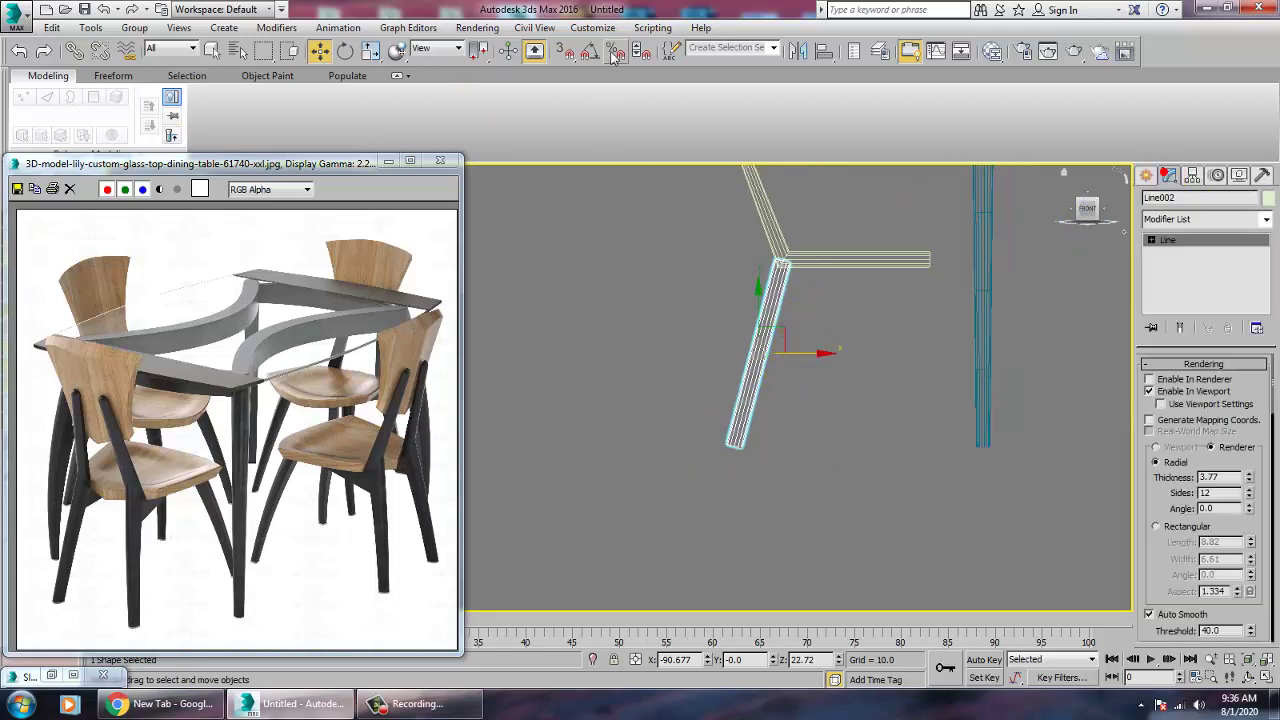
pyautogui.click(797, 50)
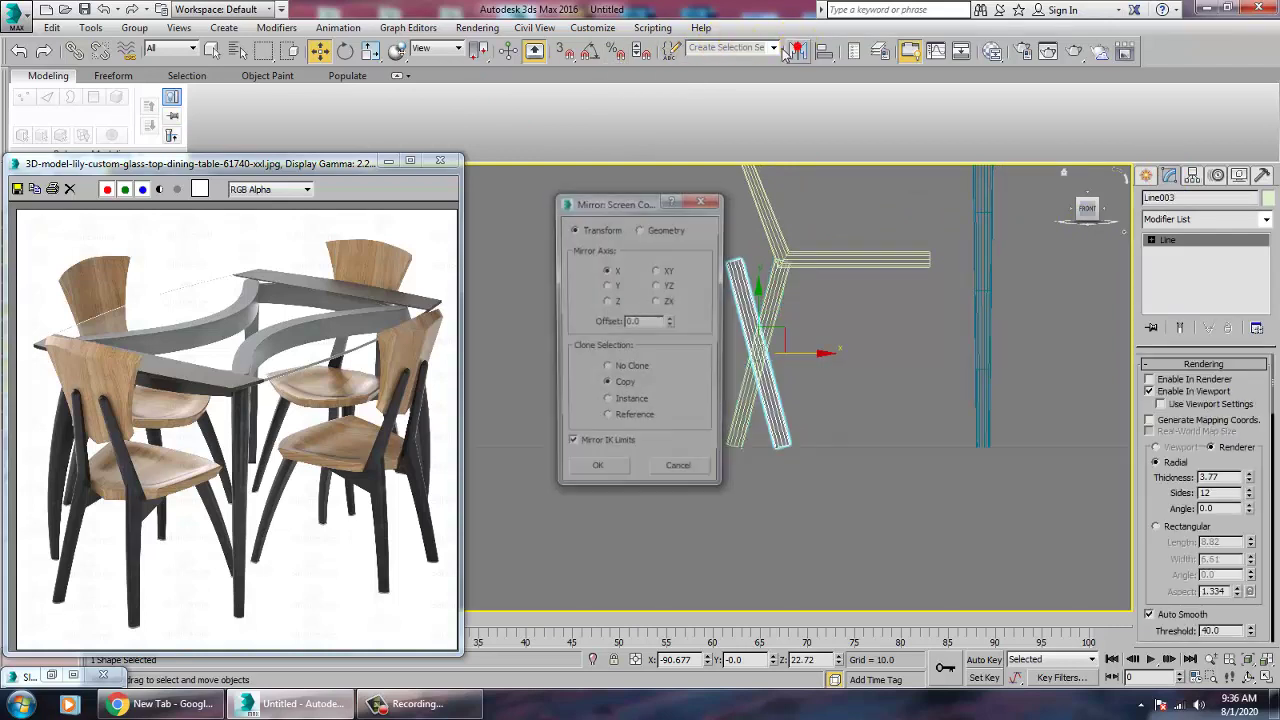
pyautogui.click(578, 482)
pyautogui.moveTo(824, 368); pyautogui.dragTo(1007, 396)
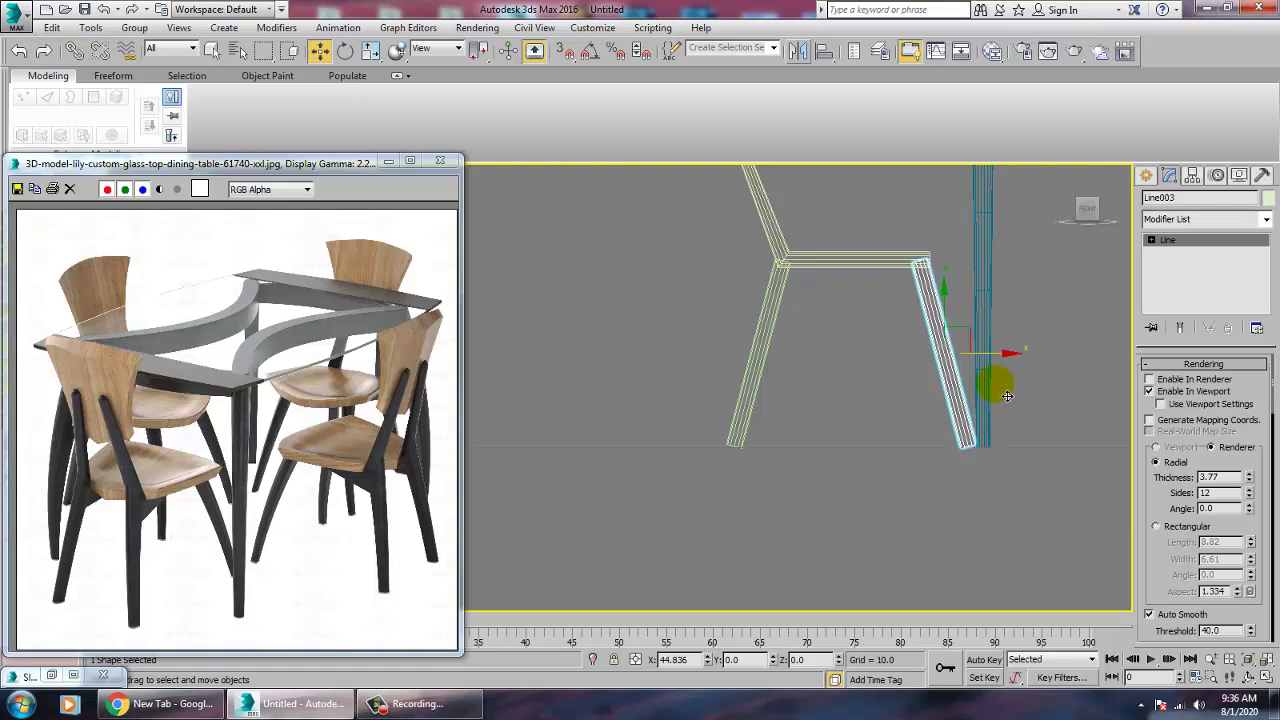
# - Select both chair legs and convert them to Editable Poly
pyautogui.keyDown('ctrl'); pyautogui.click(762, 400); pyautogui.keyUp('ctrl')
pyautogui.rightClick(750, 394)
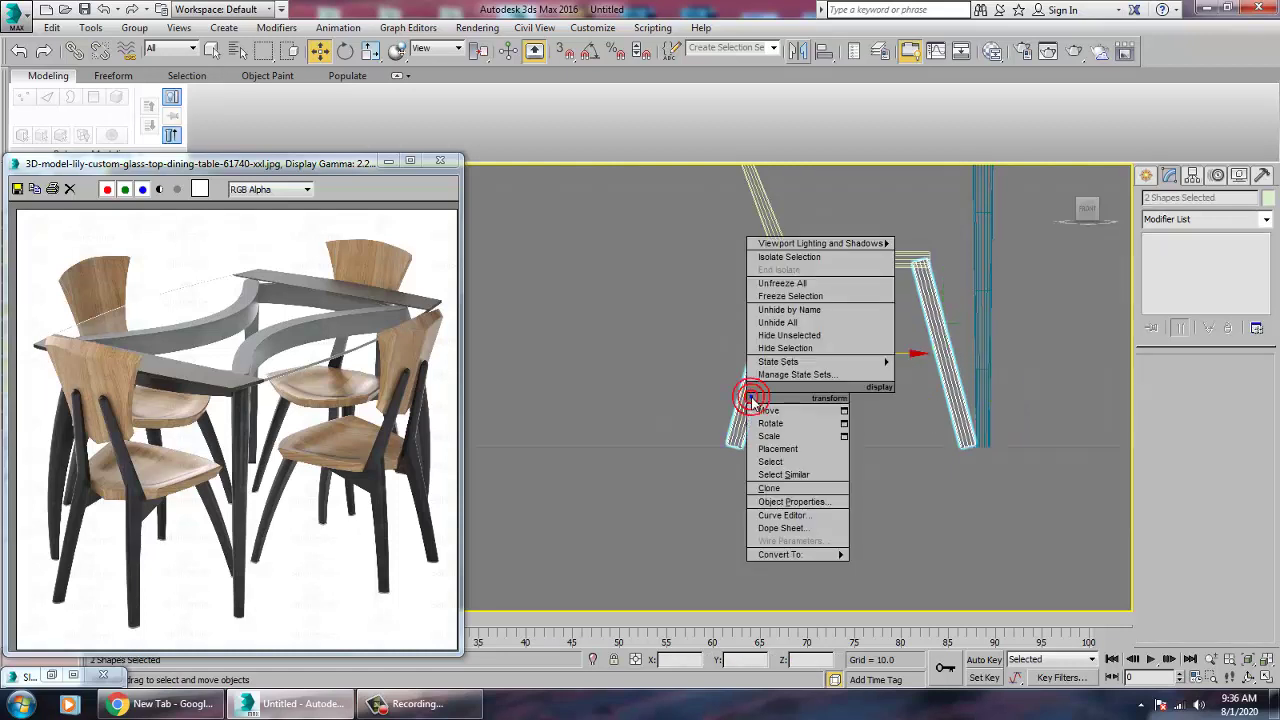
pyautogui.moveTo(812, 553)
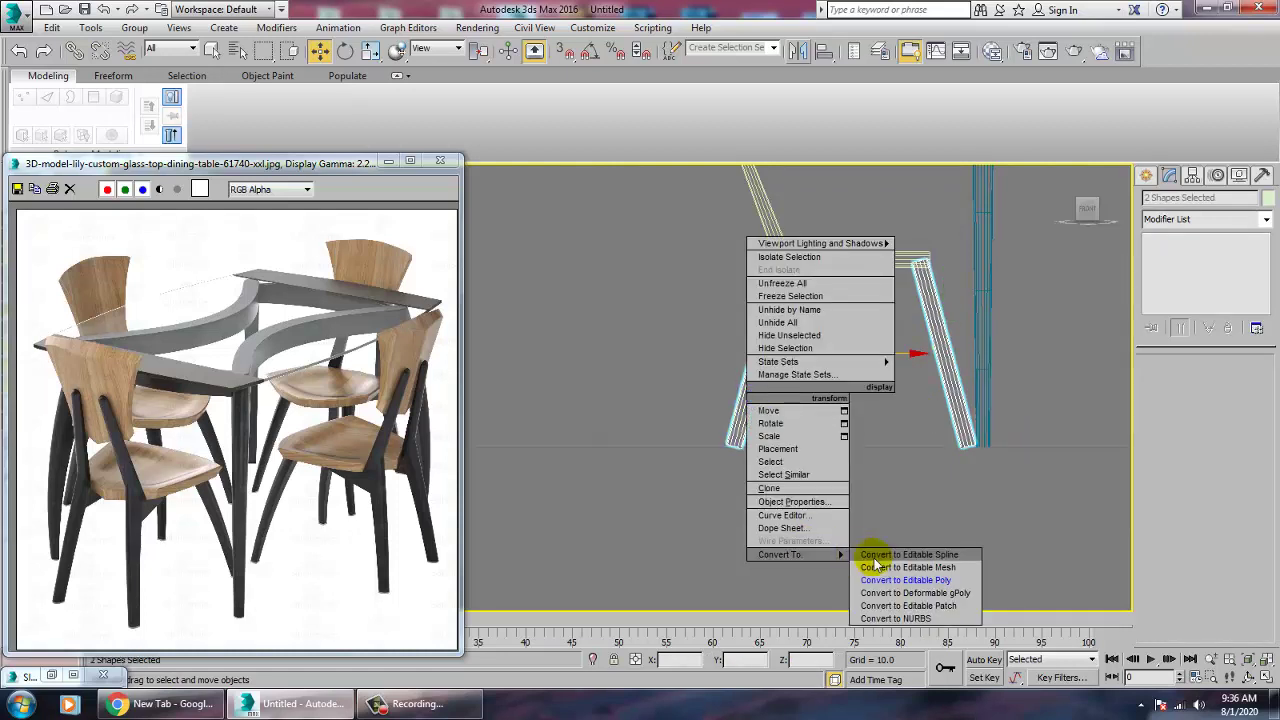
pyautogui.click(903, 580)
# - Taper the rear chair leg by scaling its bottom vertices down to about 75%
pyautogui.click(800, 457)
pyautogui.click(746, 432)
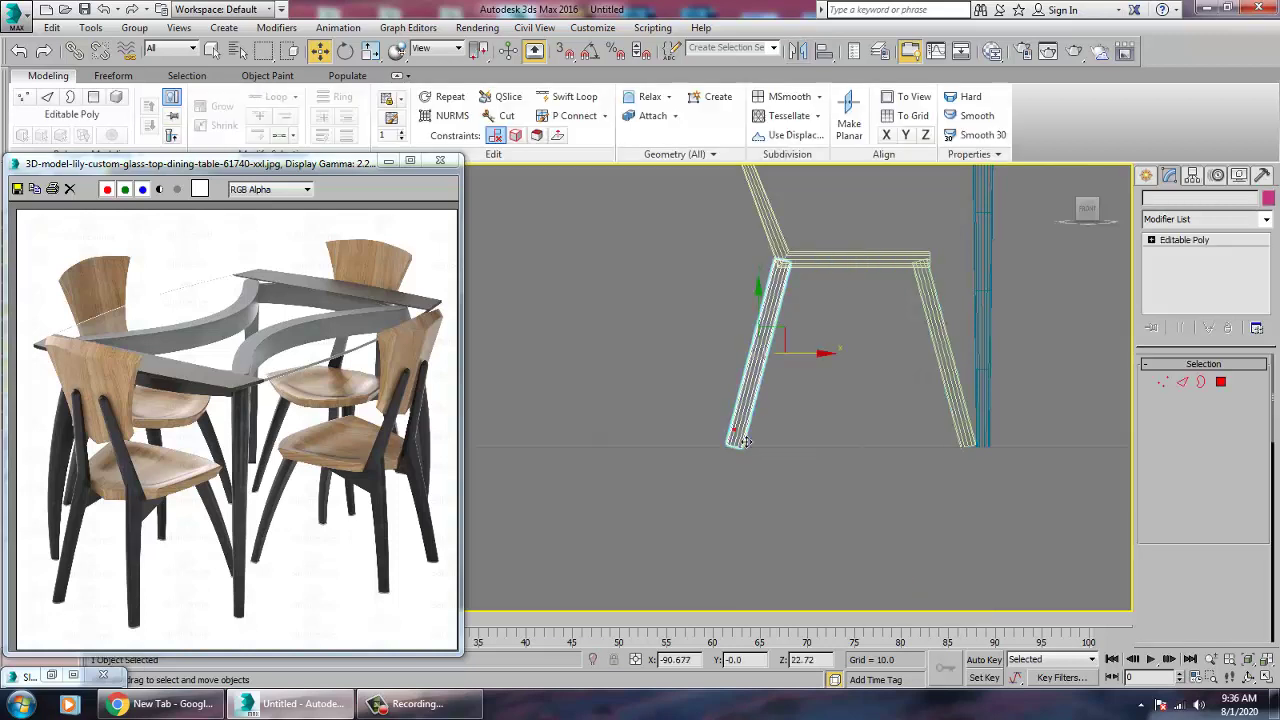
pyautogui.press('1')
pyautogui.press('r')
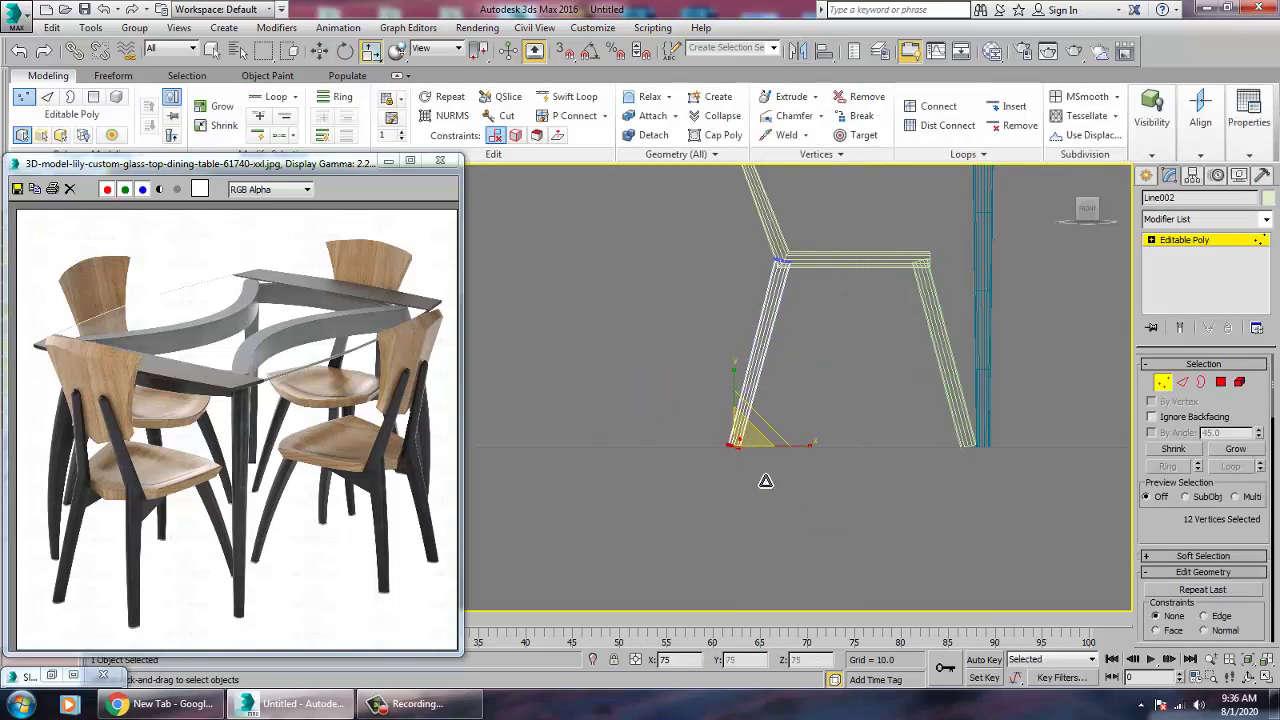
pyautogui.click(1199, 220)
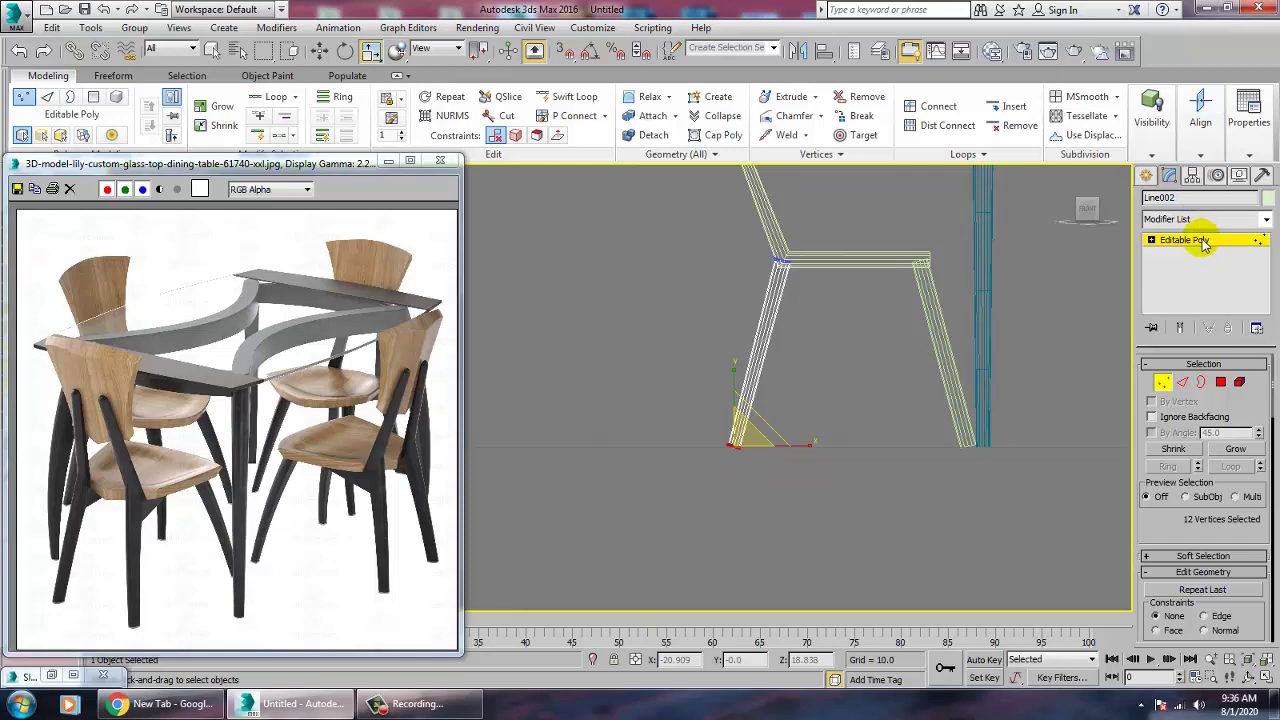
# - Taper the front chair leg by selecting its bottom vertices and scaling them down to match the rear leg
pyautogui.click(1202, 240)
pyautogui.click(952, 346)
pyautogui.click(951, 350)
pyautogui.press('1')
pyautogui.moveTo(930, 403); pyautogui.dragTo(993, 473)
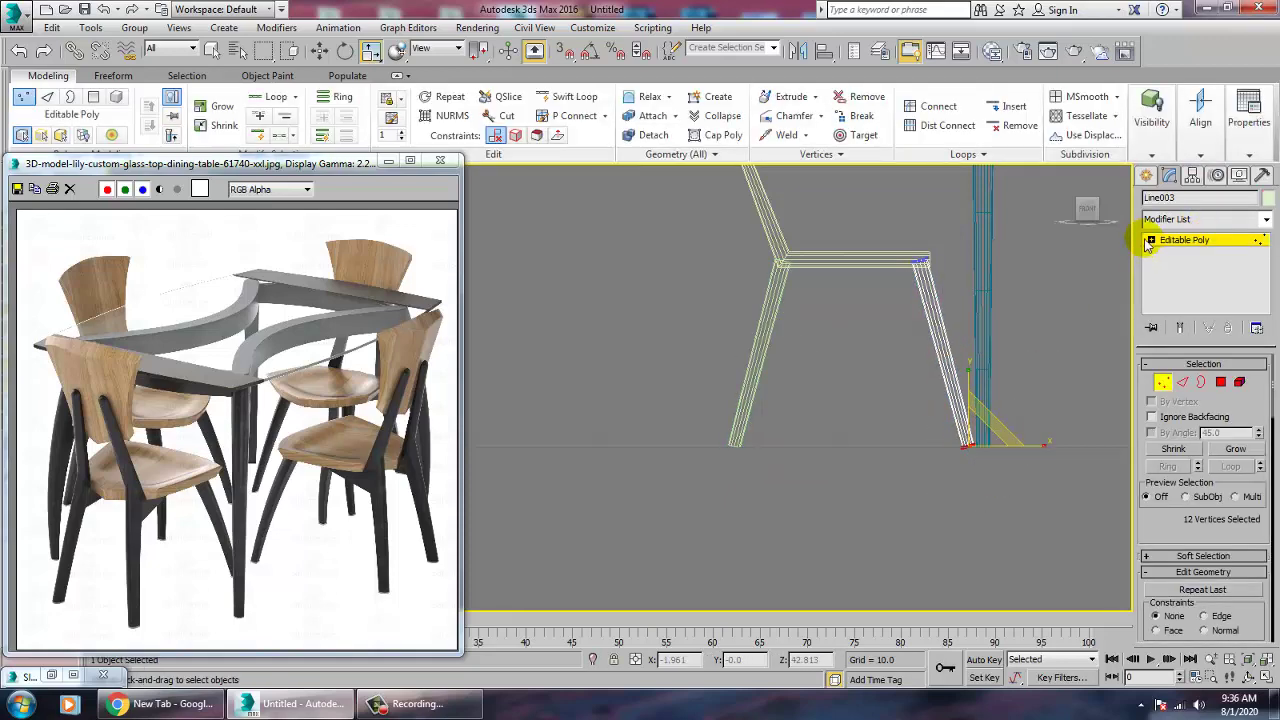
pyautogui.click(1188, 241)
# - With viewport rendering off for new lines, draw a closed bracket outline under the seat rail, deep at the rear leg and thin at the front
pyautogui.scroll(3, 848, 397)
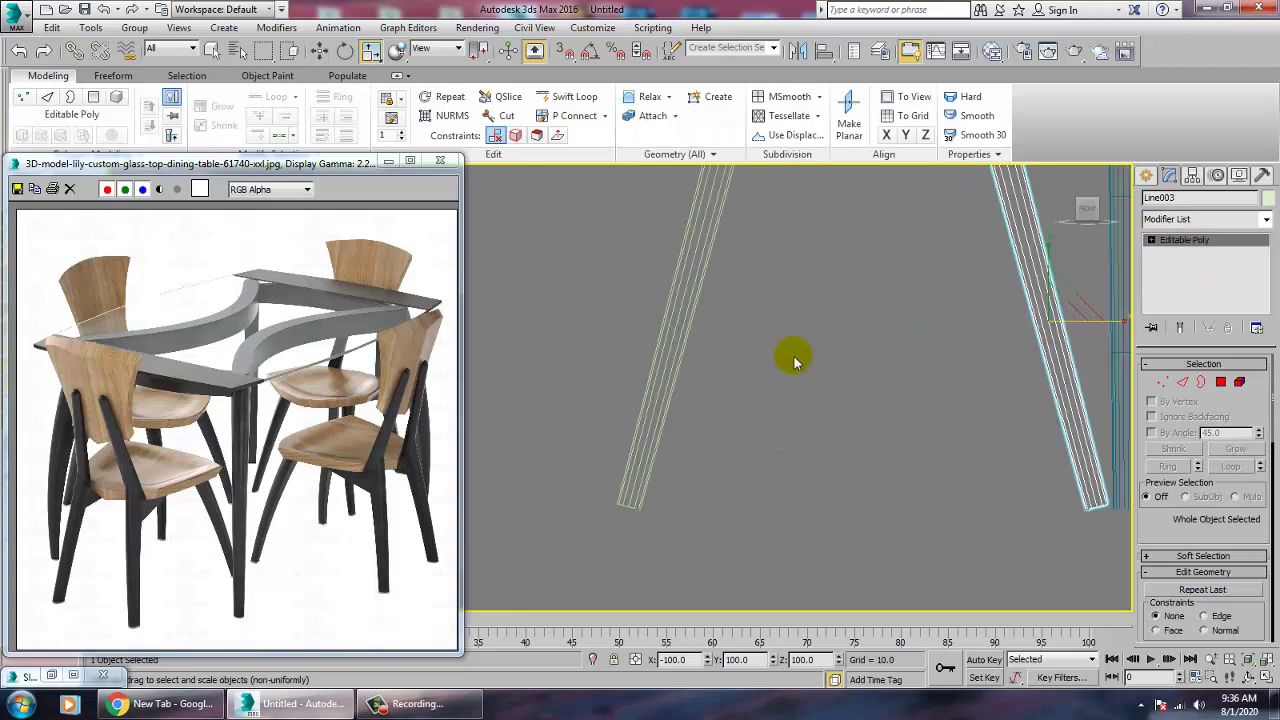
pyautogui.moveTo(792, 362); pyautogui.dragTo(813, 522, button='middle')
pyautogui.press('w')
pyautogui.click(757, 360)
pyautogui.click(757, 360)
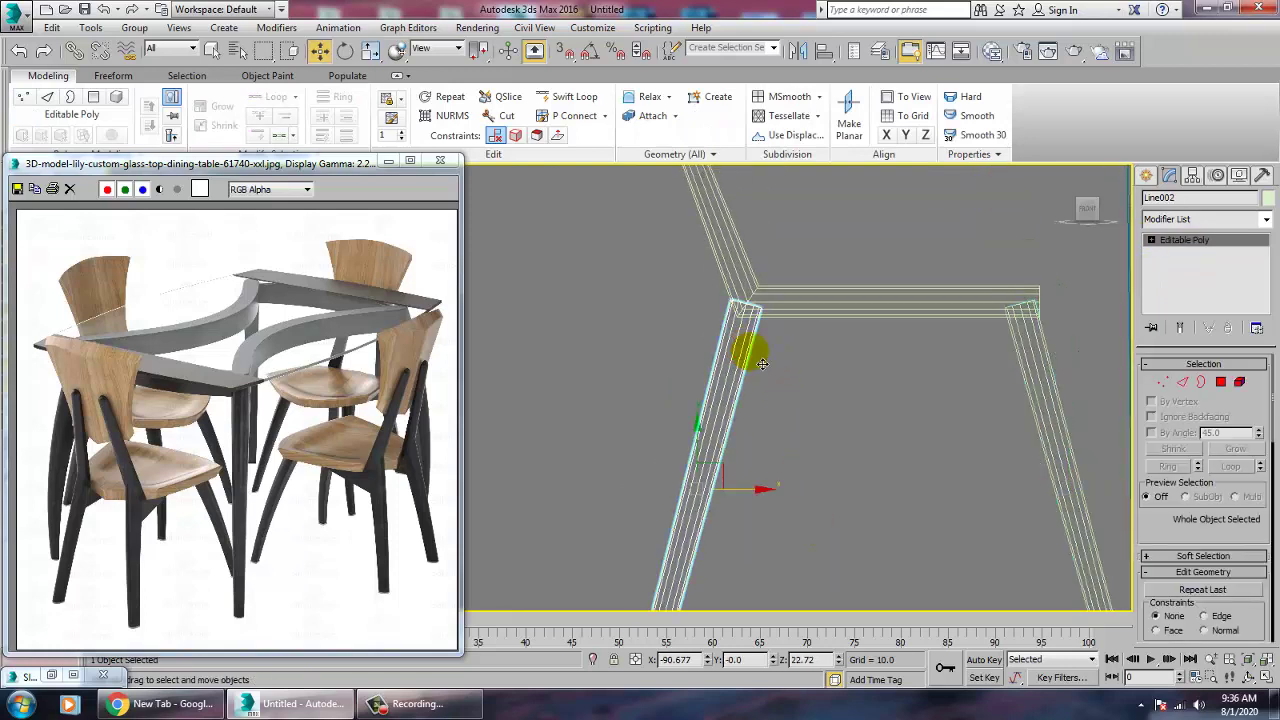
pyautogui.click(1146, 175)
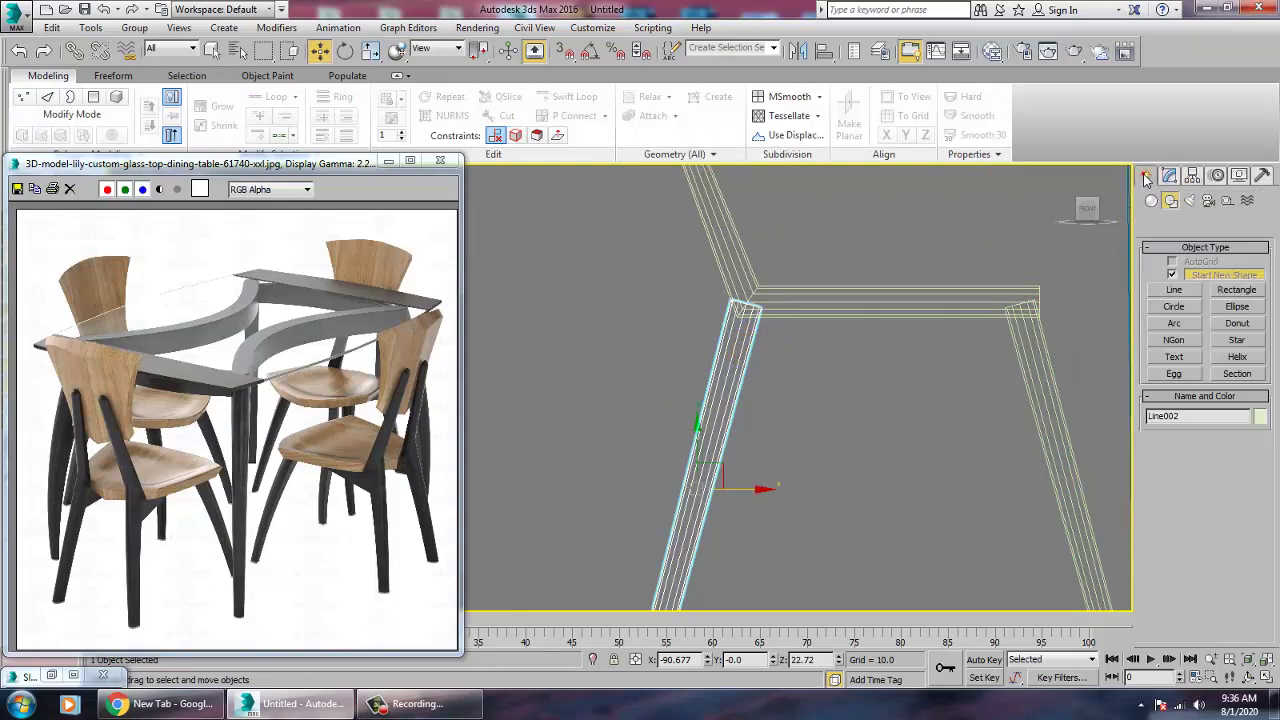
pyautogui.click(1180, 290)
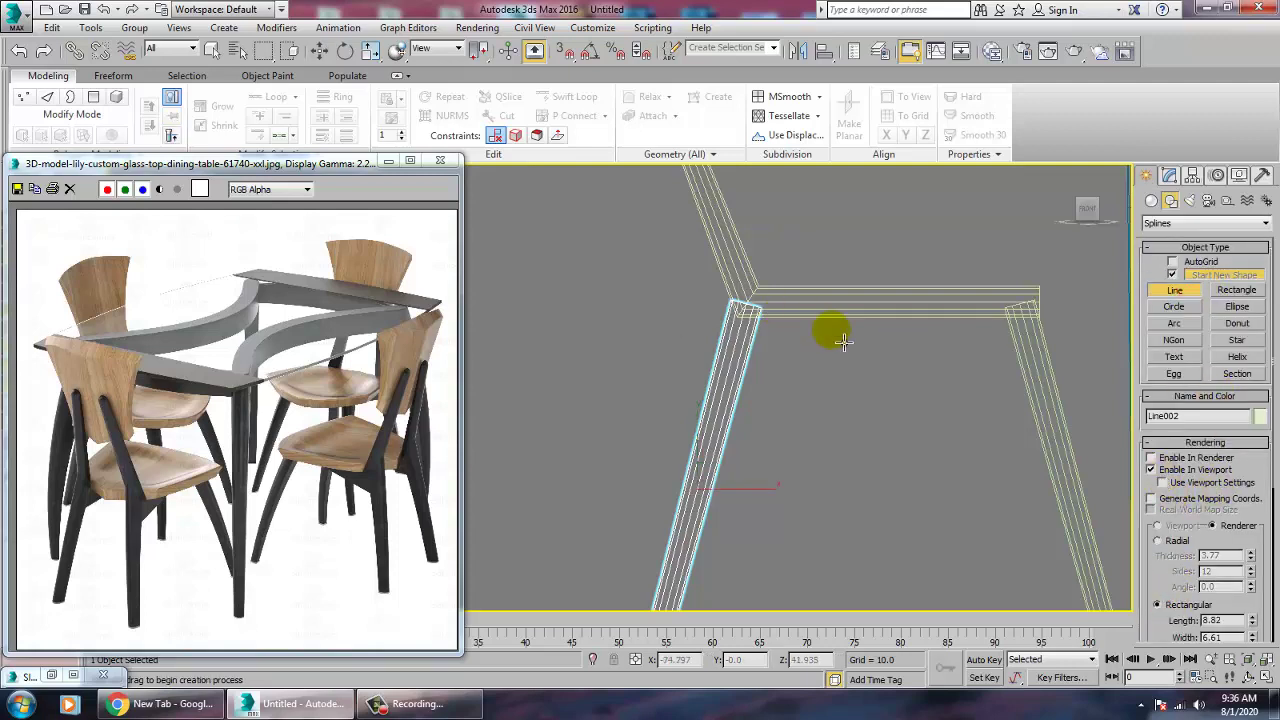
pyautogui.click(1015, 316)
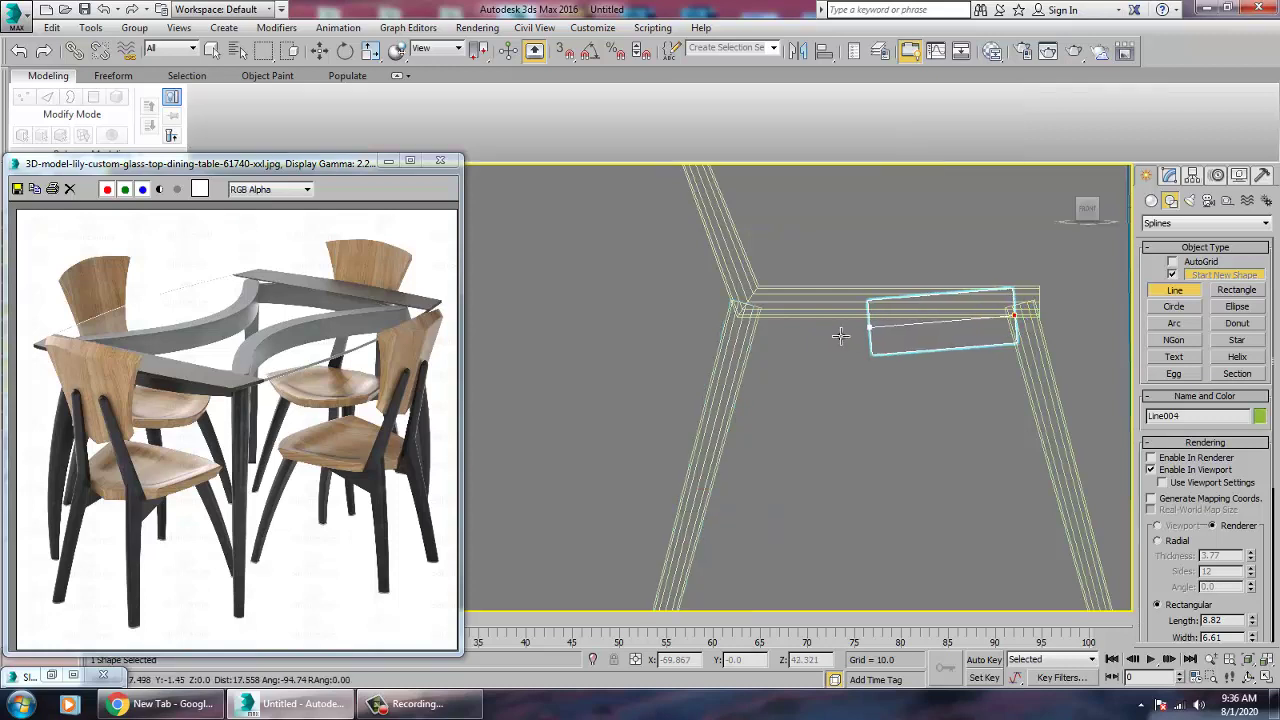
pyautogui.rightClick(817, 320)
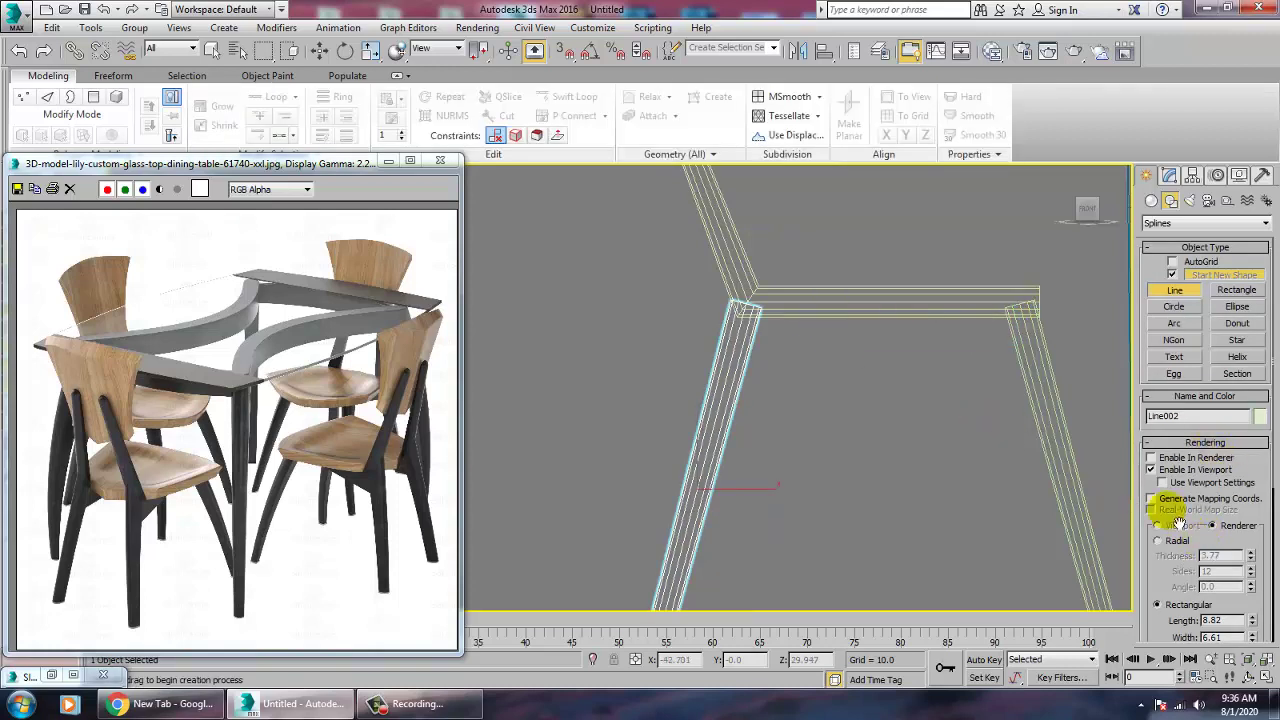
pyautogui.click(1019, 329)
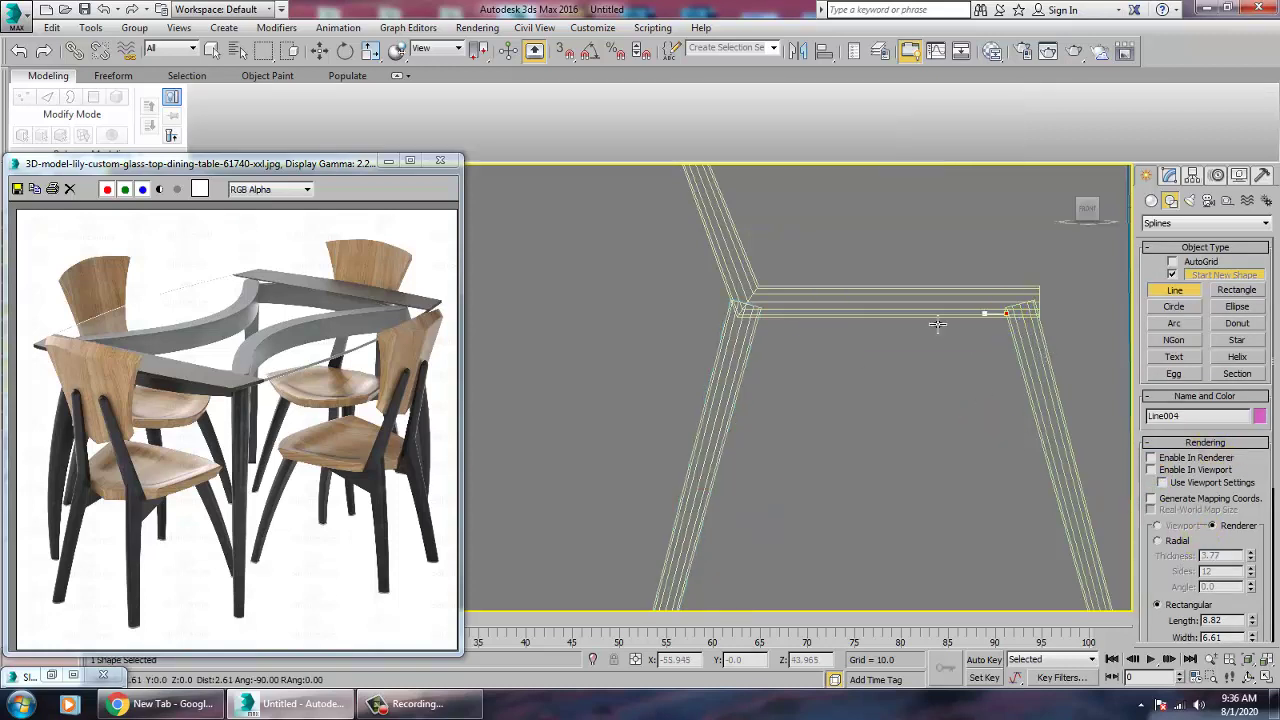
pyautogui.click(771, 326)
pyautogui.click(741, 372)
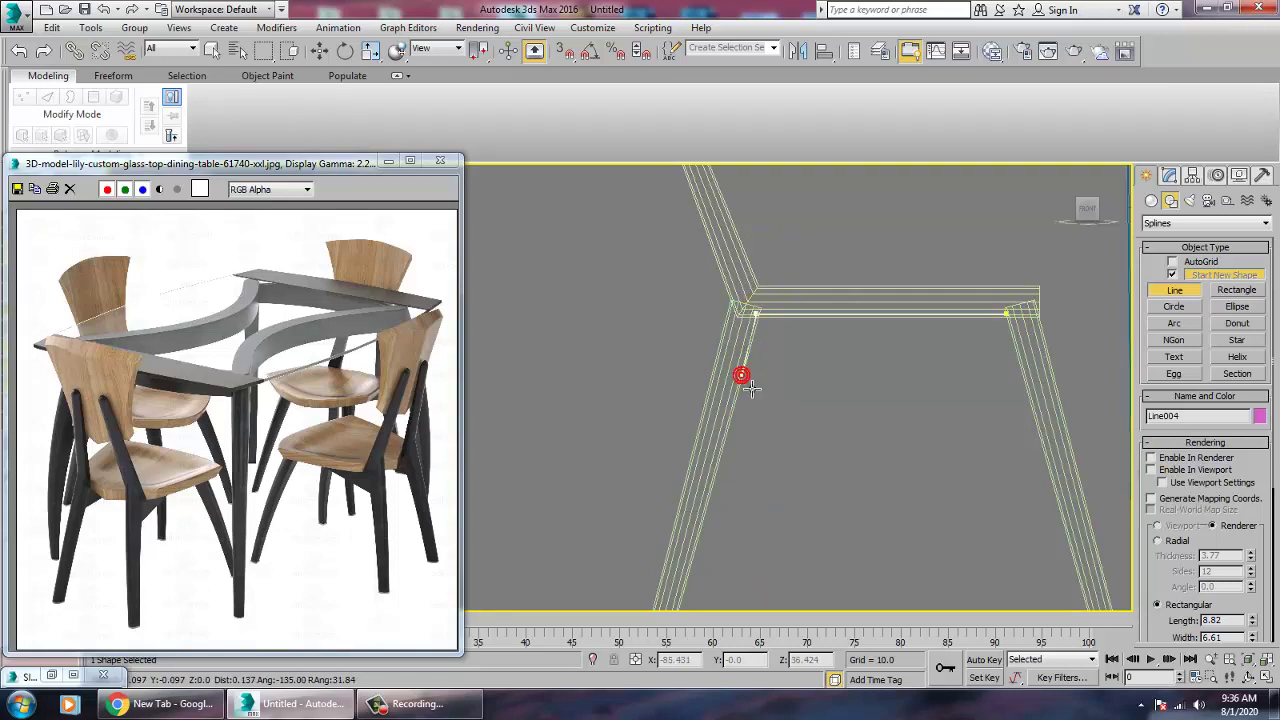
pyautogui.click(869, 328)
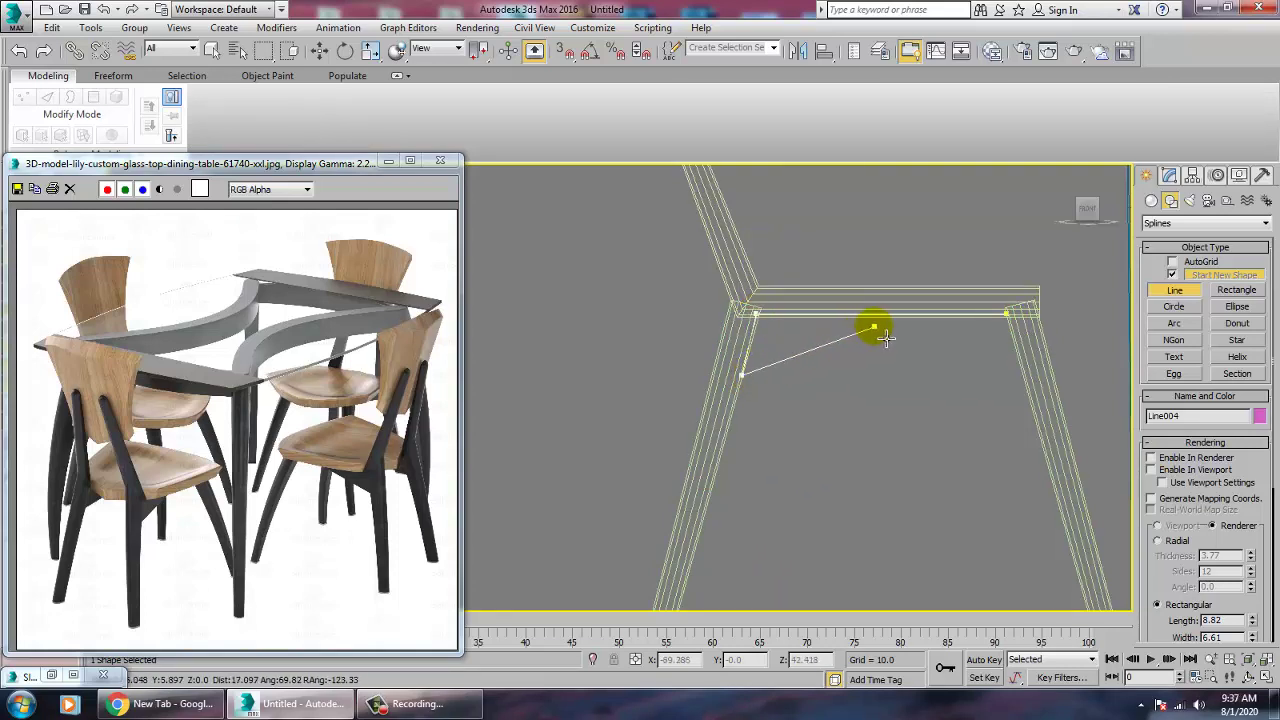
pyautogui.click(1004, 326)
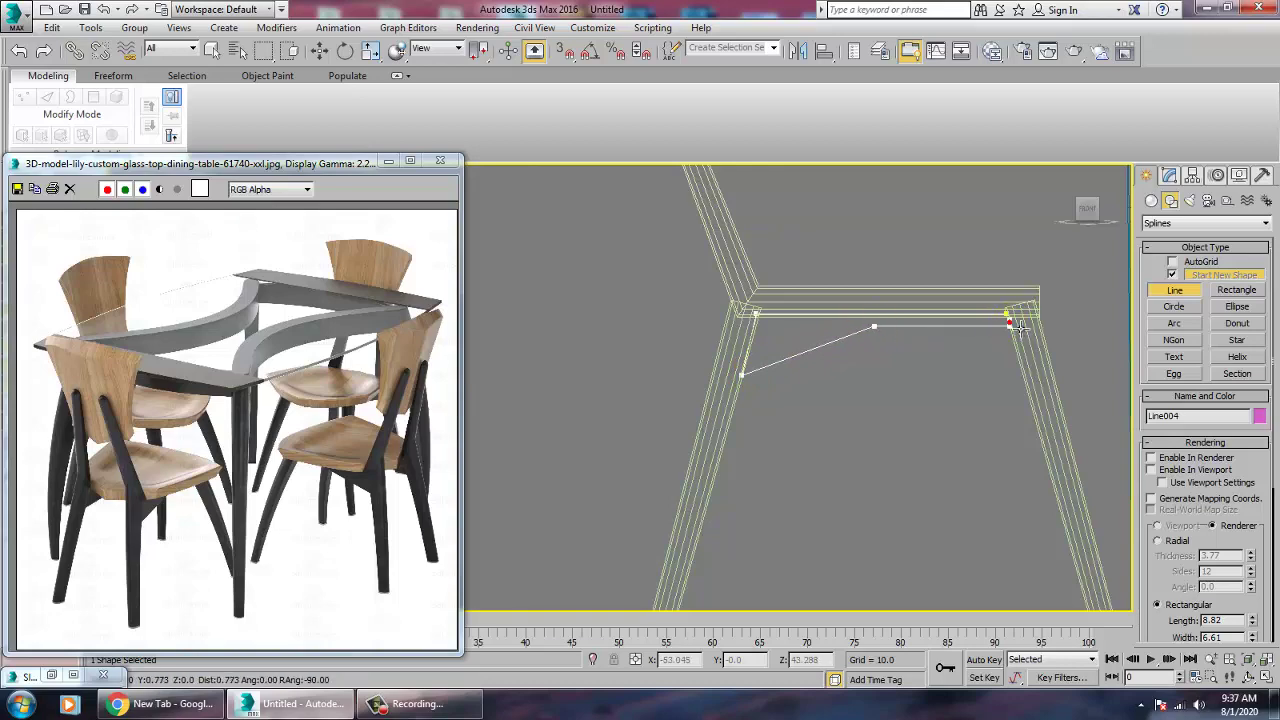
pyautogui.click(1009, 315)
pyautogui.click(630, 406)
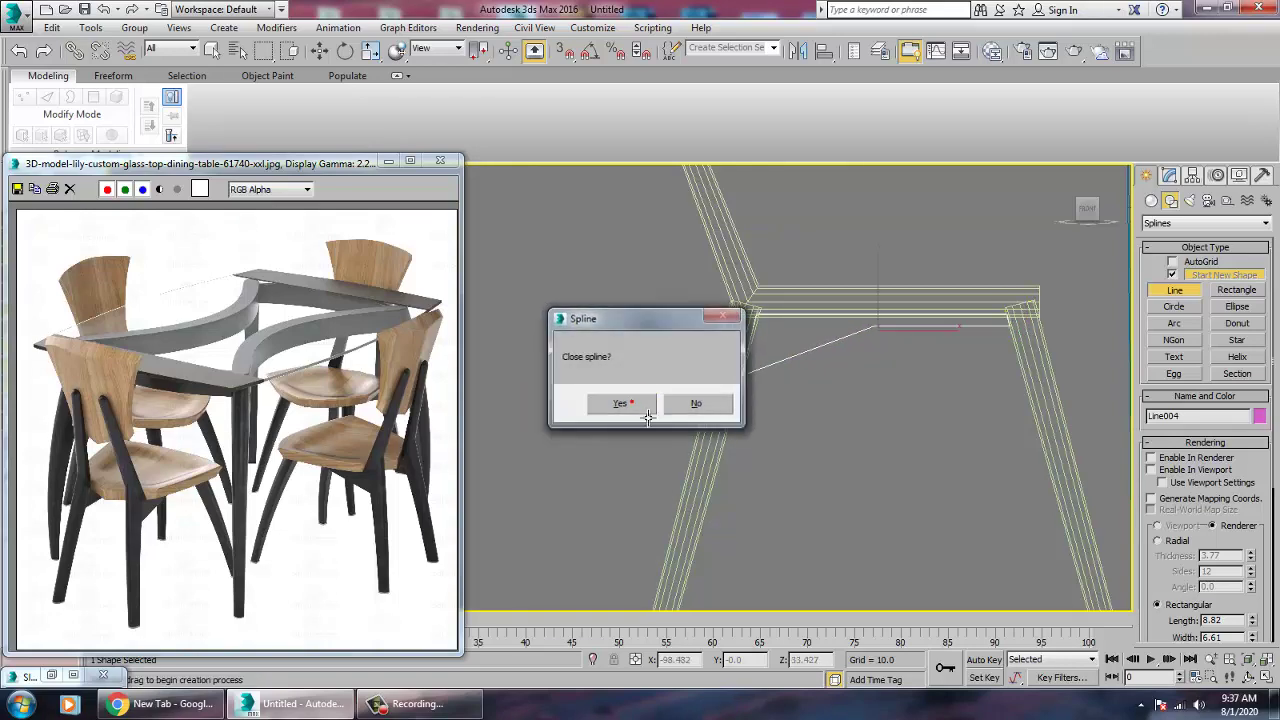
# - In the perspective view, enable viewport rendering for the bracket outline and set its rectangular section to length 1.764 and width 0.595
pyautogui.rightClick(923, 475)
pyautogui.hotkey('alt', 'w')
pyautogui.rightClick(925, 476)
pyautogui.hotkey('alt', 'w')
pyautogui.keyDown('alt'); pyautogui.moveTo(932, 477); pyautogui.dragTo(862, 420, button='middle'); pyautogui.keyUp('alt')
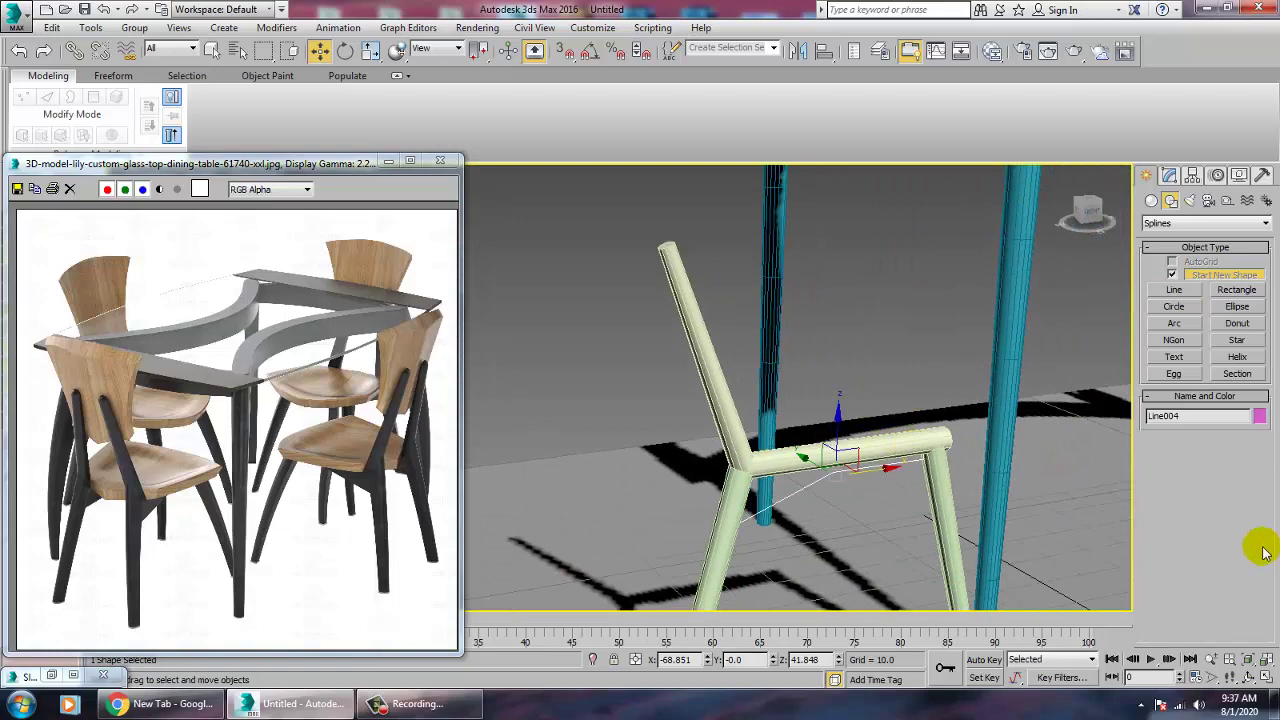
pyautogui.click(1192, 177)
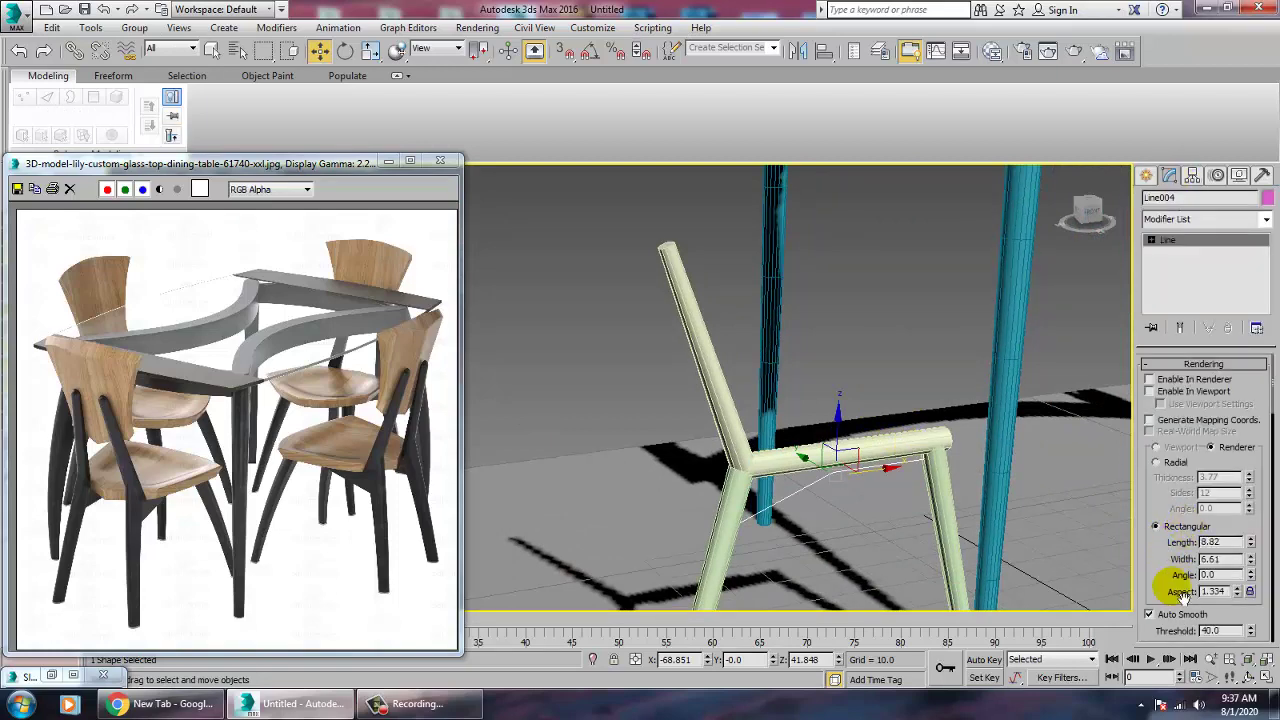
pyautogui.click(1166, 392)
pyautogui.moveTo(1250, 541); pyautogui.dragTo(1265, 610)
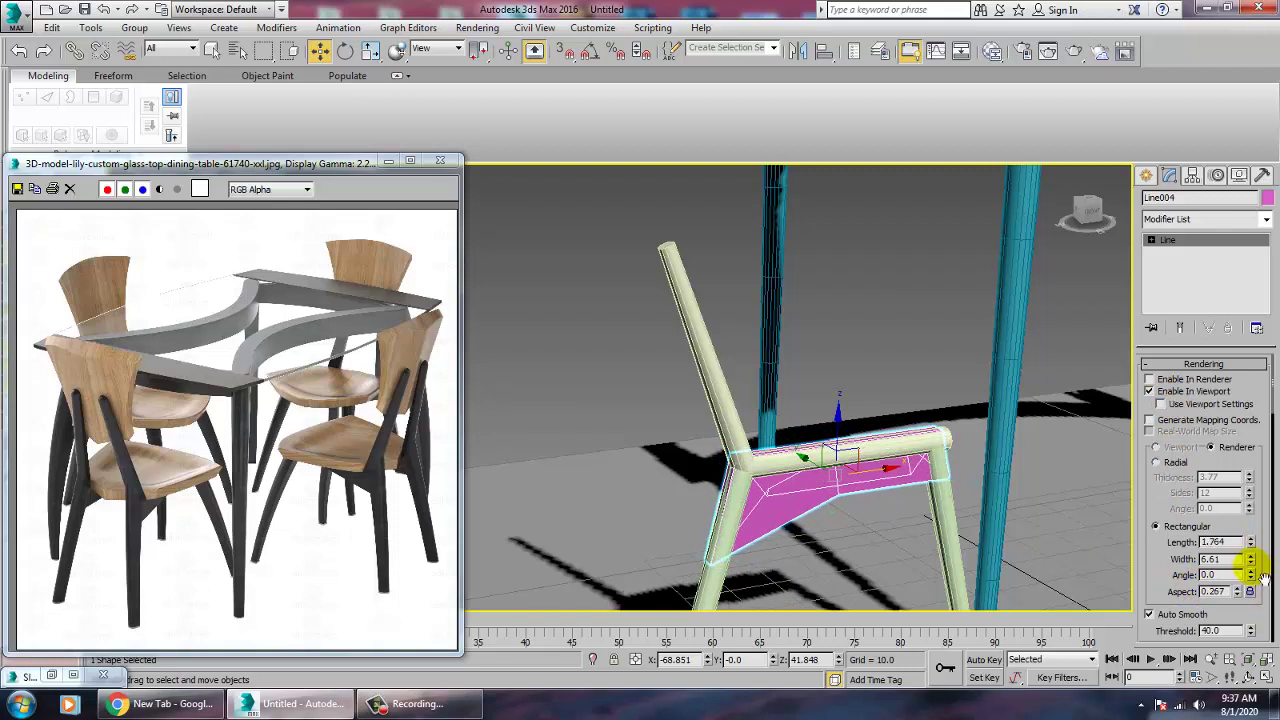
pyautogui.moveTo(1252, 563); pyautogui.dragTo(1276, 648)
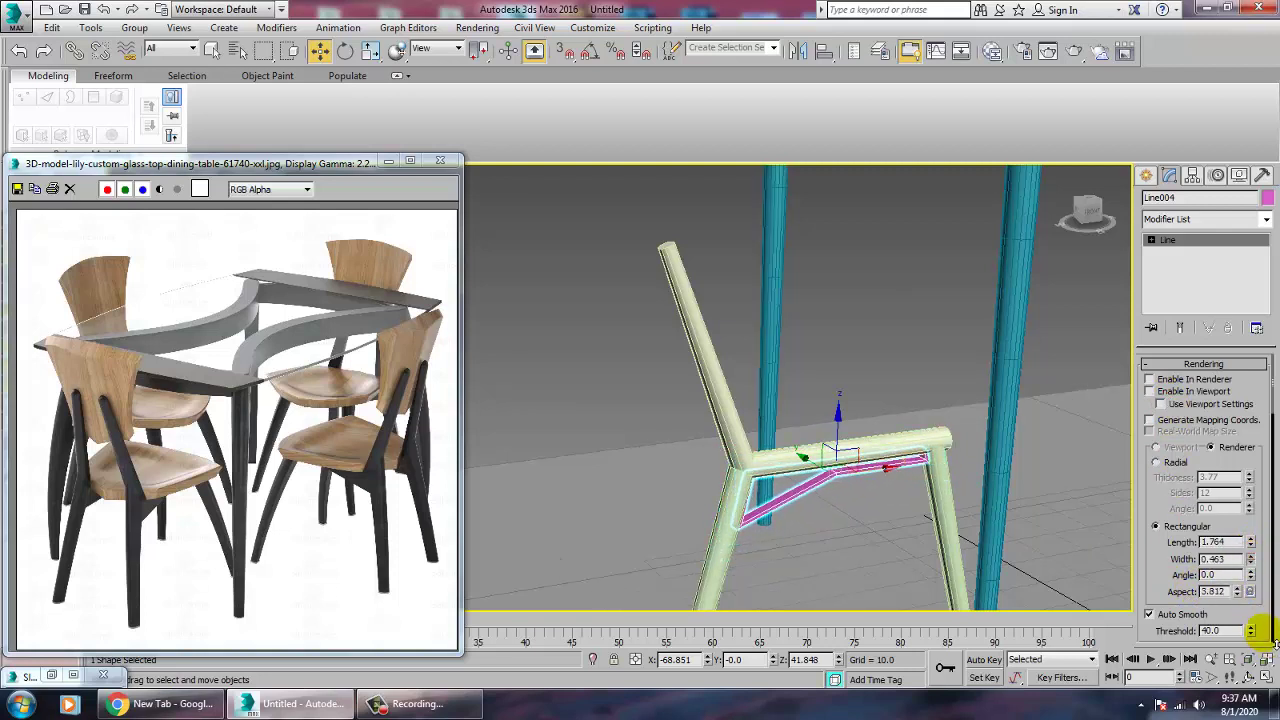
pyautogui.keyDown('alt'); pyautogui.moveTo(1008, 502); pyautogui.dragTo(1010, 455, button='middle'); pyautogui.keyUp('alt')
# - Apply an Extrude modifier to the bracket outline under the seat rail
pyautogui.click(1265, 218)
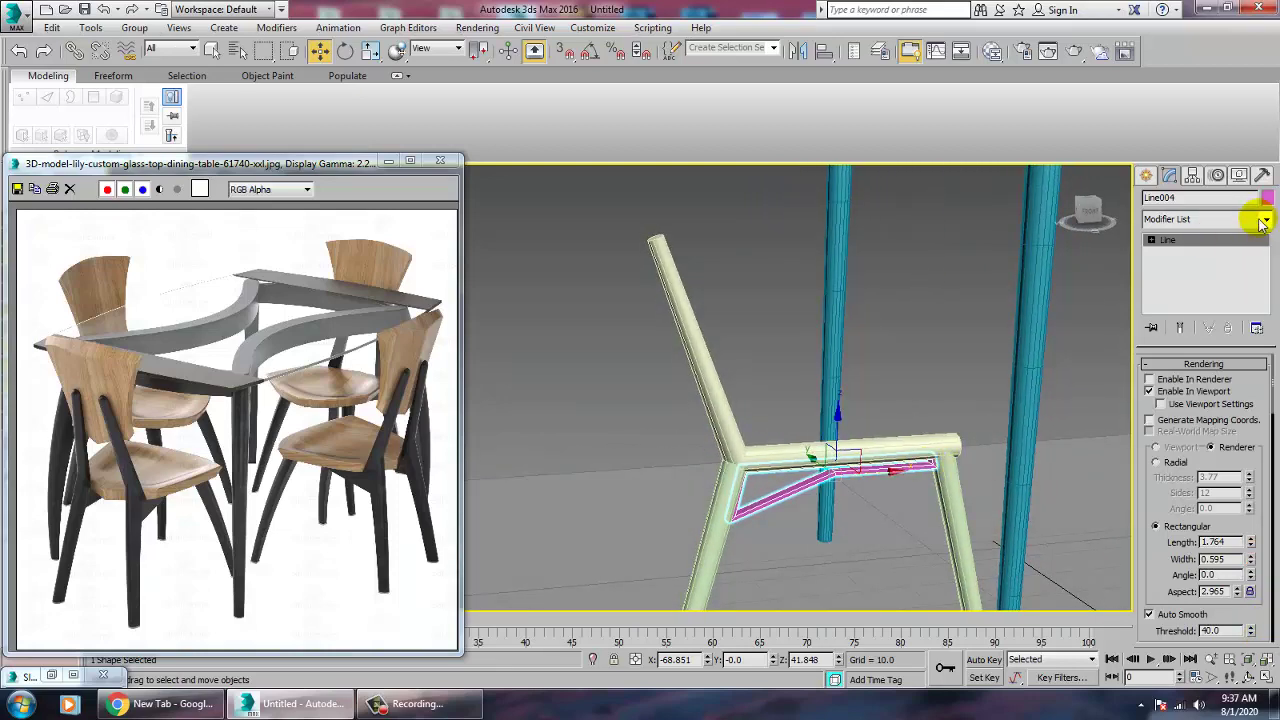
pyautogui.write('ex')
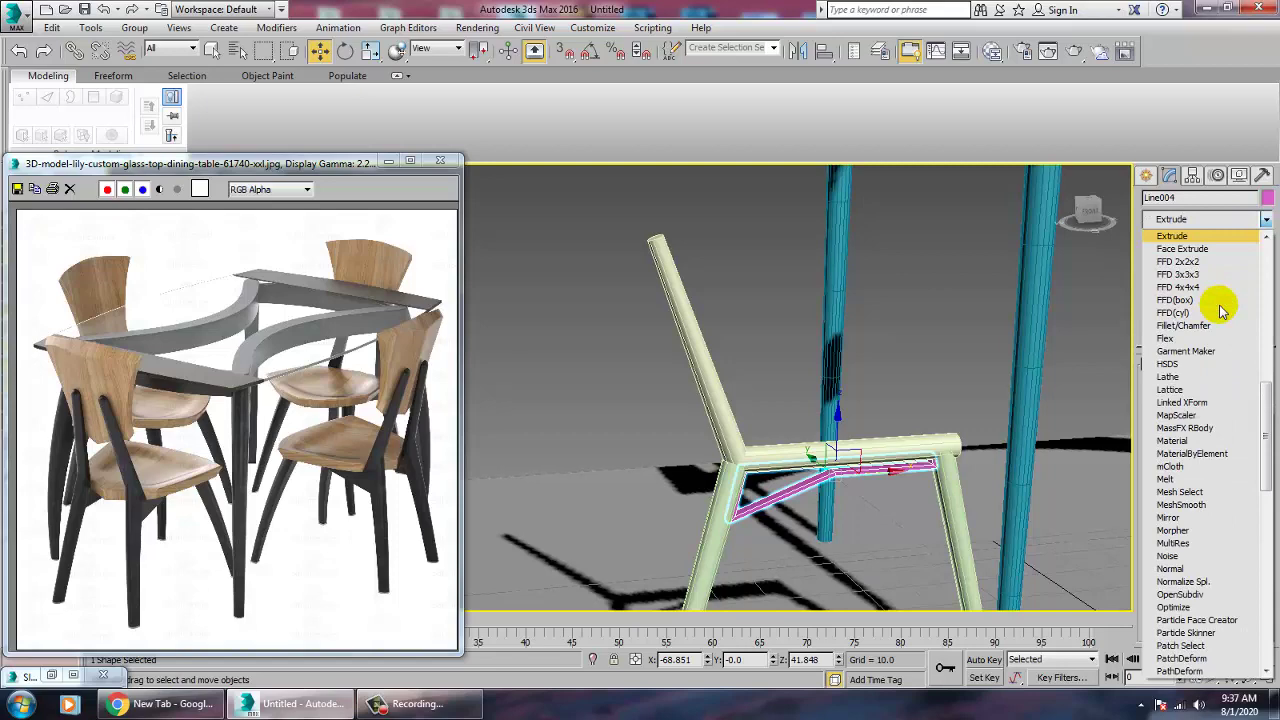
pyautogui.press('Return')
pyautogui.keyDown('alt'); pyautogui.moveTo(955, 411); pyautogui.dragTo(865, 483, button='middle'); pyautogui.keyUp('alt')
pyautogui.scroll(5, 864, 453)
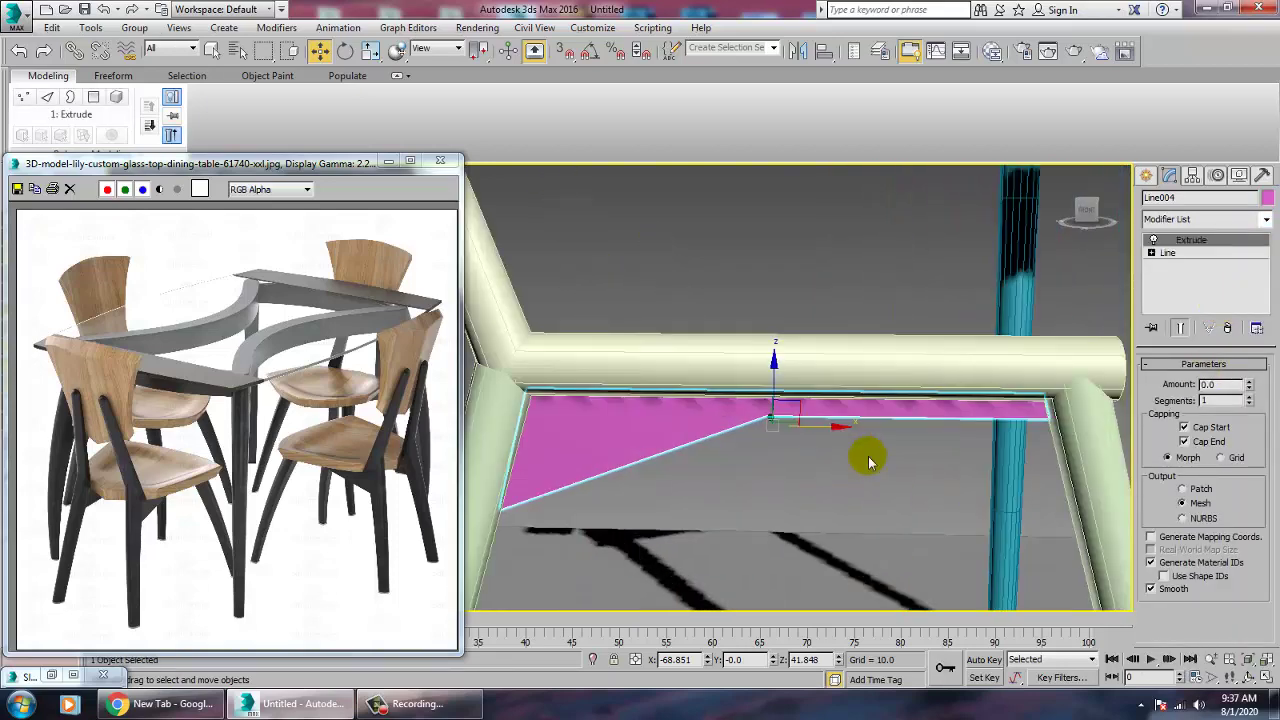
# - Select the chair's side frame, both legs and the bracket, and make one copy of them along Y for the opposite side
pyautogui.click(752, 427)
pyautogui.scroll(-5, 806, 427)
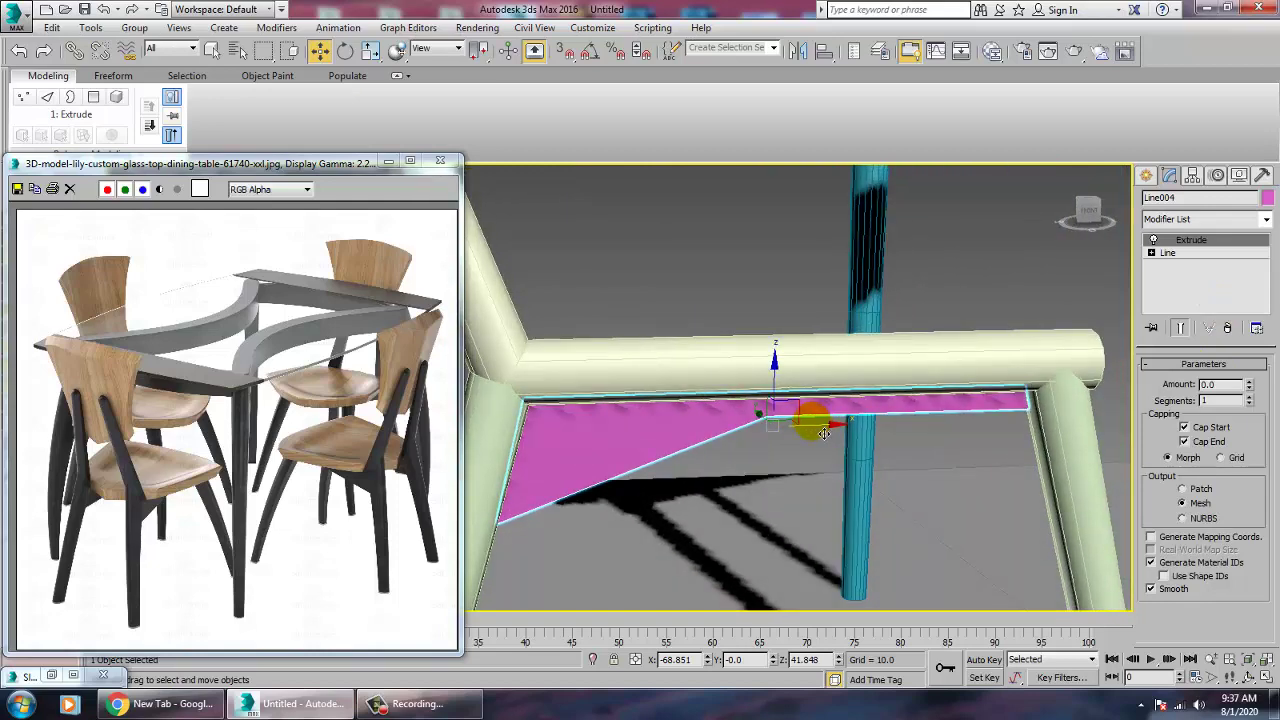
pyautogui.keyDown('ctrl'); pyautogui.click(731, 387); pyautogui.keyUp('ctrl')
pyautogui.keyDown('ctrl'); pyautogui.click(728, 456); pyautogui.keyUp('ctrl')
pyautogui.keyDown('ctrl'); pyautogui.click(876, 448); pyautogui.keyUp('ctrl')
pyautogui.scroll(-5, 875, 448)
pyautogui.moveTo(874, 447)
pyautogui.keyDown('alt'); pyautogui.mouseDown(button='middle')
pyautogui.moveTo(848, 429)
pyautogui.moveTo(894, 434)
pyautogui.mouseUp(button='middle'); pyautogui.keyUp('alt')
pyautogui.moveTo(718, 436)
pyautogui.keyDown('shift'); pyautogui.mouseDown()
pyautogui.moveTo(700, 440)
pyautogui.moveTo(731, 465)
pyautogui.mouseUp(); pyautogui.keyUp('shift')
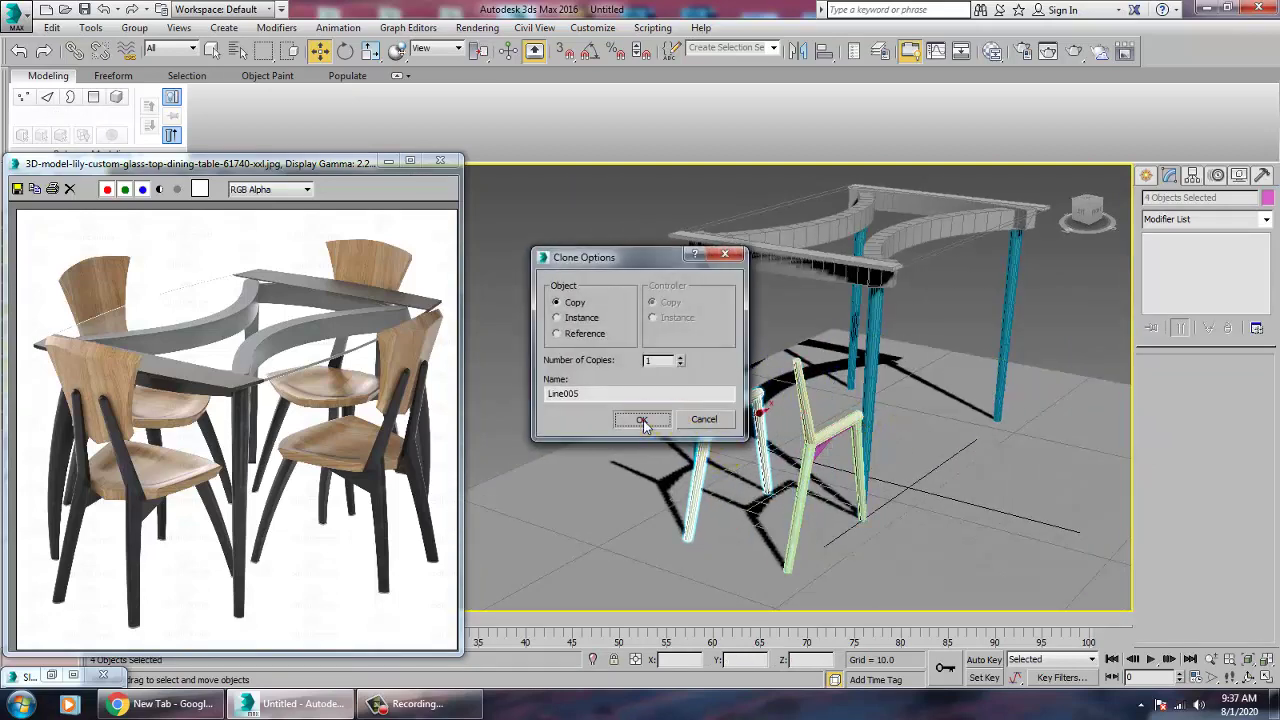
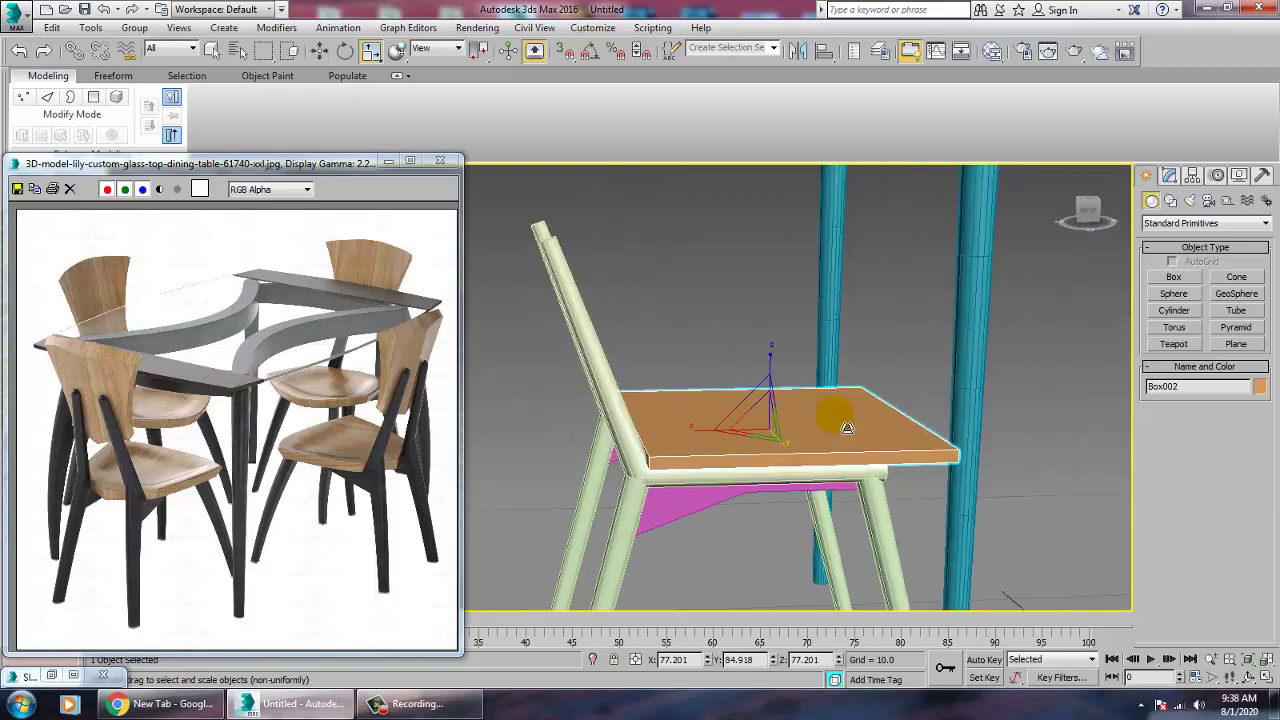
# - Convert the seat box to Editable Poly and pull its four front vertices slightly back along X
pyautogui.press('w')
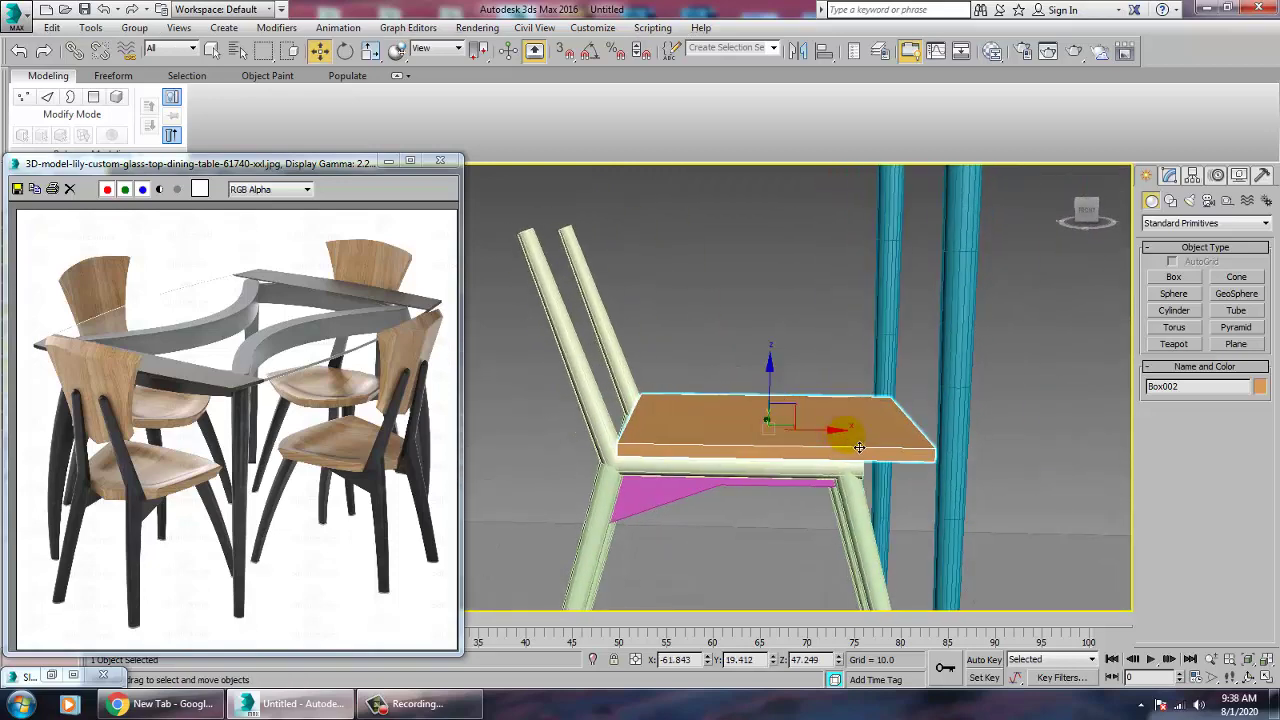
pyautogui.rightClick(846, 433)
pyautogui.moveTo(880, 593)
pyautogui.click(1003, 606)
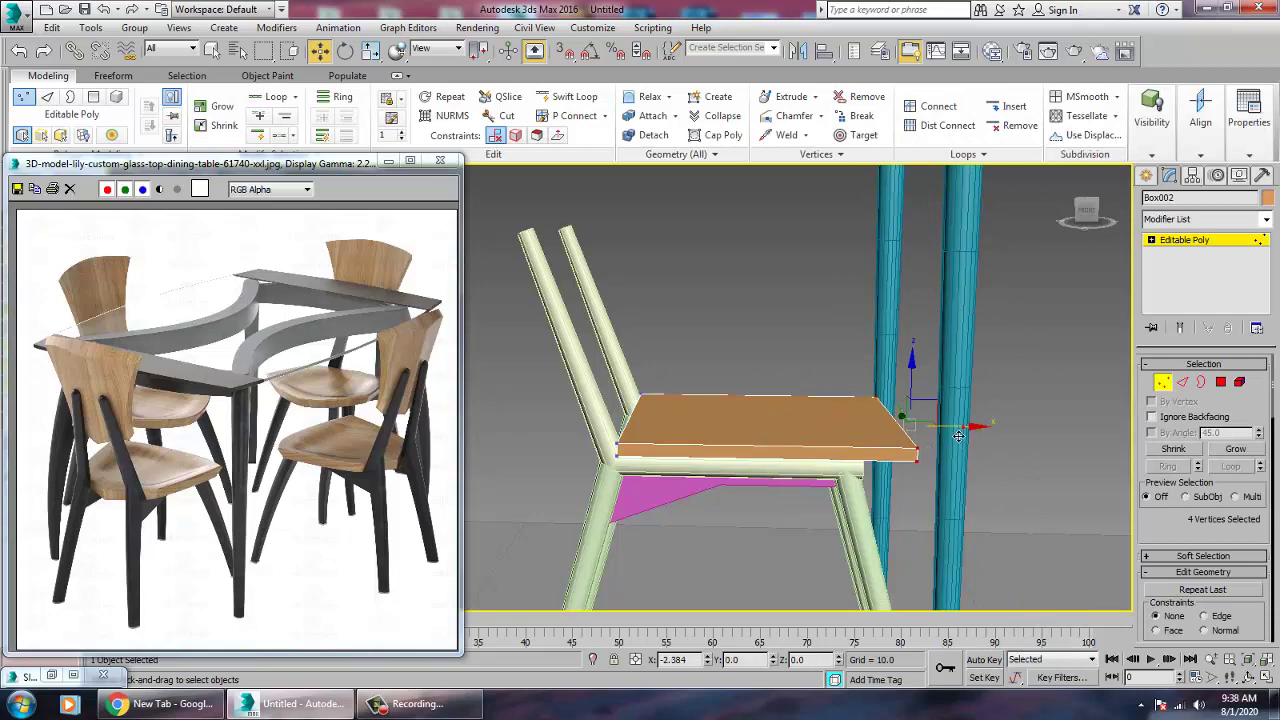
pyautogui.keyDown('alt'); pyautogui.moveTo(952, 436); pyautogui.dragTo(766, 449, button='middle'); pyautogui.keyUp('alt')
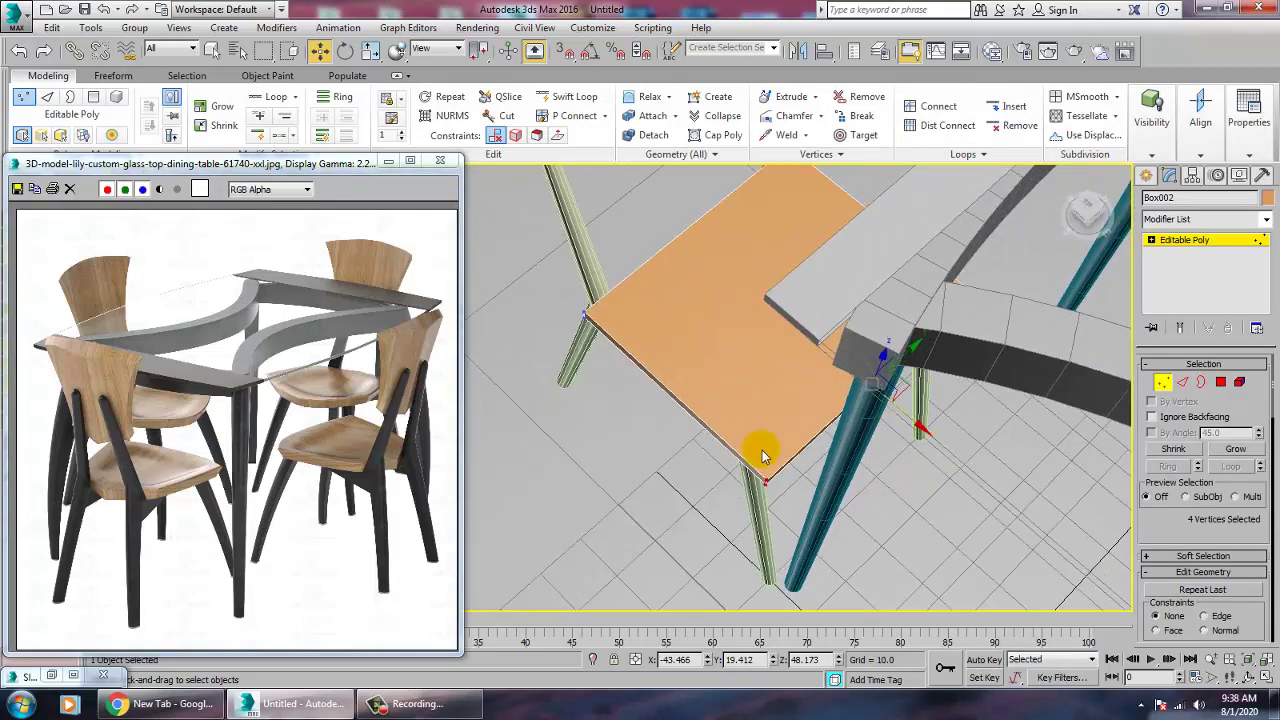
pyautogui.click(1184, 240)
# - In the top view, centre the seat between the two side frames by moving it about 1.7 units along Y
pyautogui.hotkey('alt', 'w')
pyautogui.moveTo(494, 294); pyautogui.dragTo(578, 308, button='middle')
pyautogui.hotkey('alt', 'w')
pyautogui.scroll(-3, 720, 331)
pyautogui.scroll(2, 700, 297)
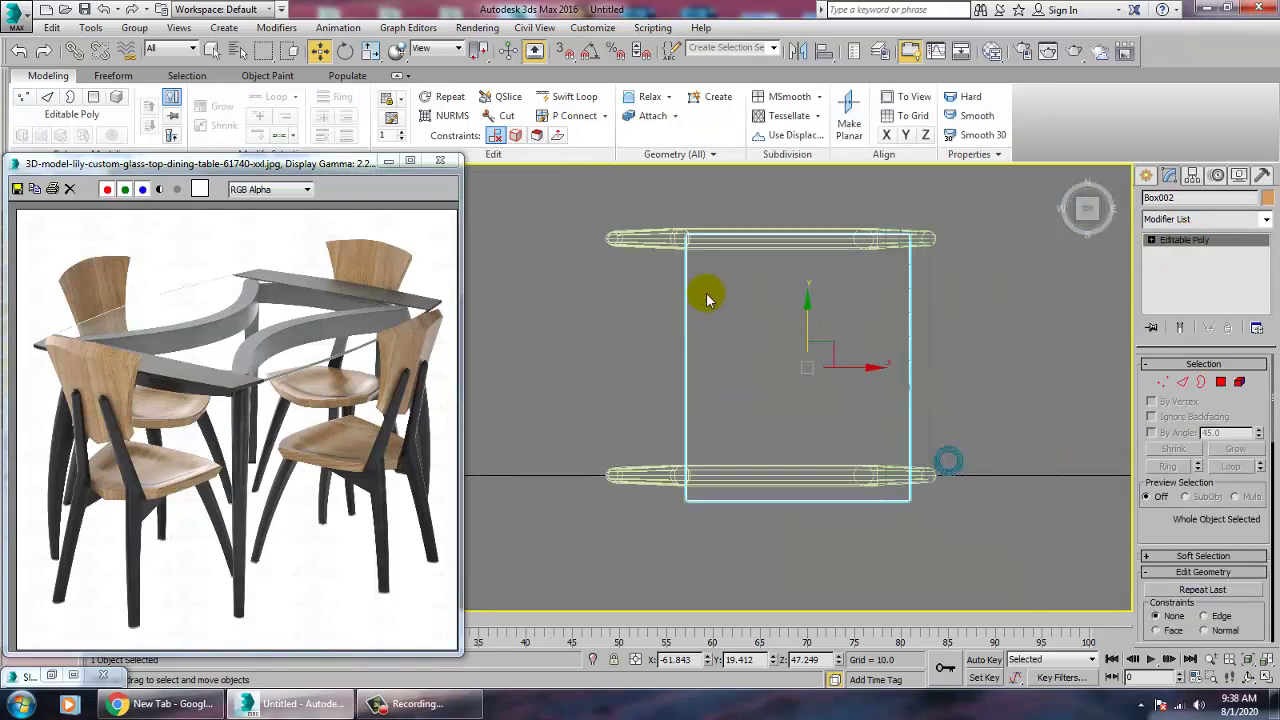
pyautogui.moveTo(816, 330); pyautogui.dragTo(818, 320)
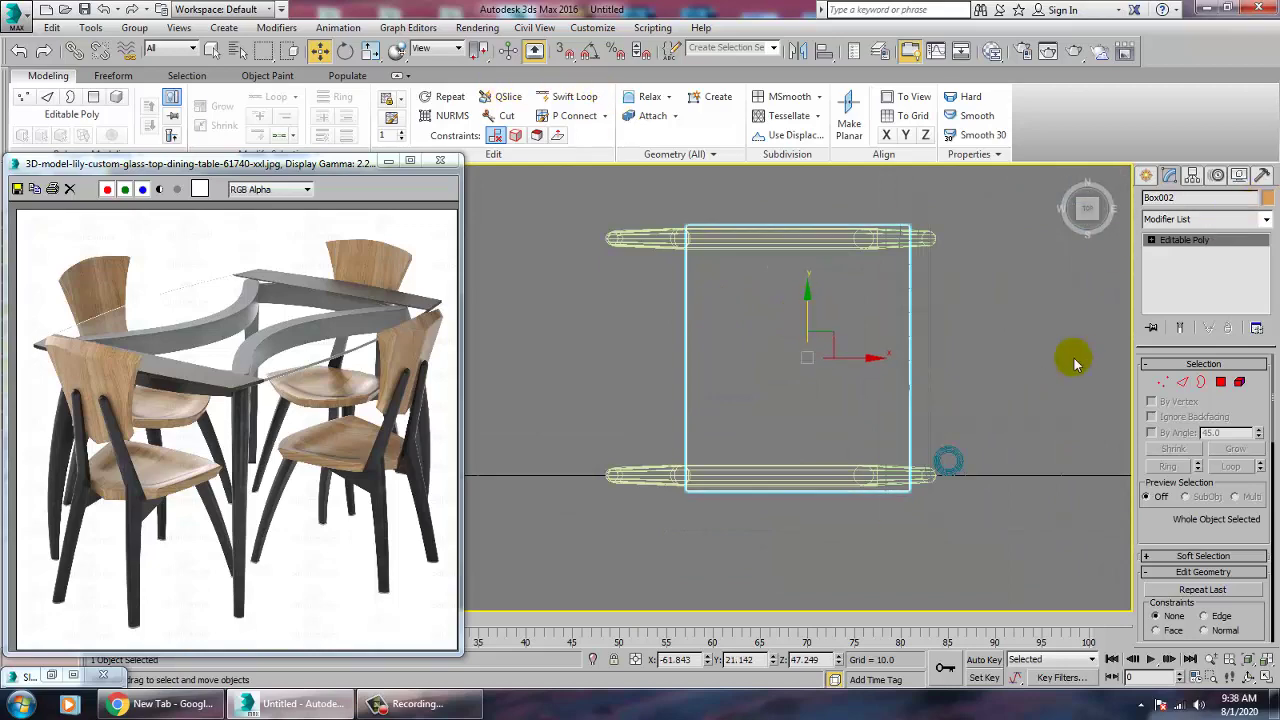
# - Select the seat's front and rear edges and connect them with 3 segments
pyautogui.click(1182, 385)
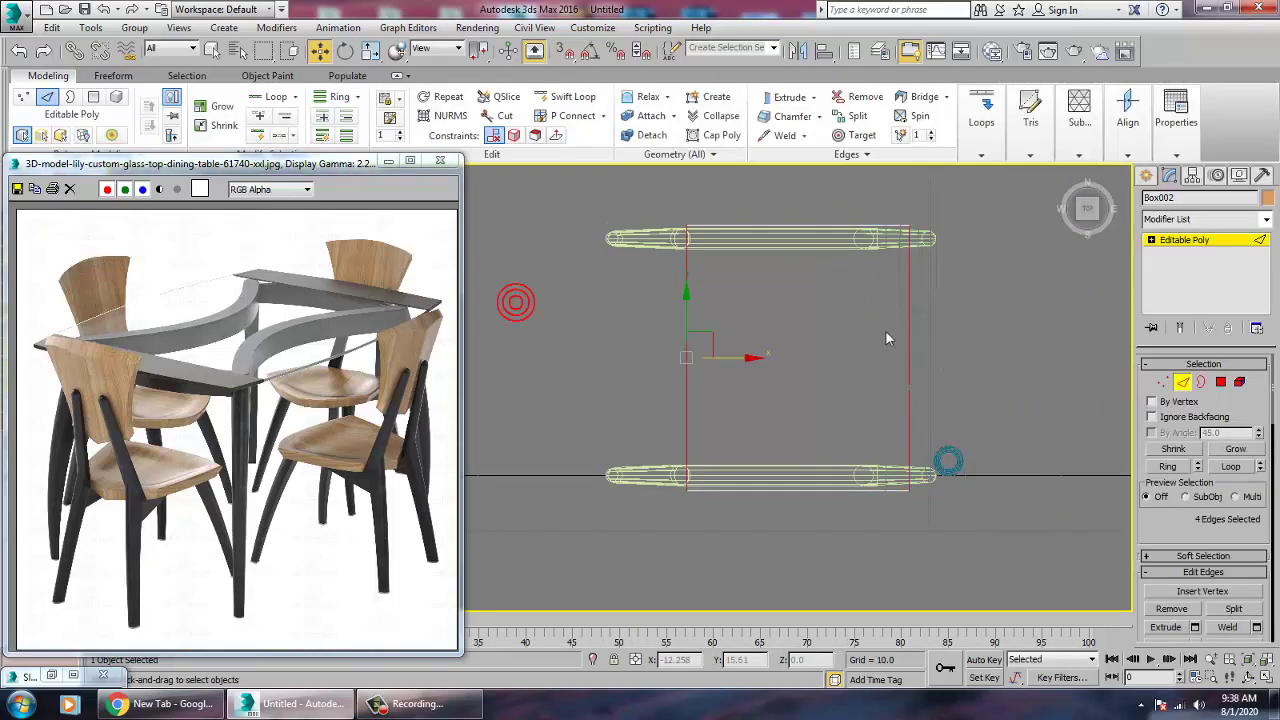
pyautogui.scroll(-3, 1239, 536)
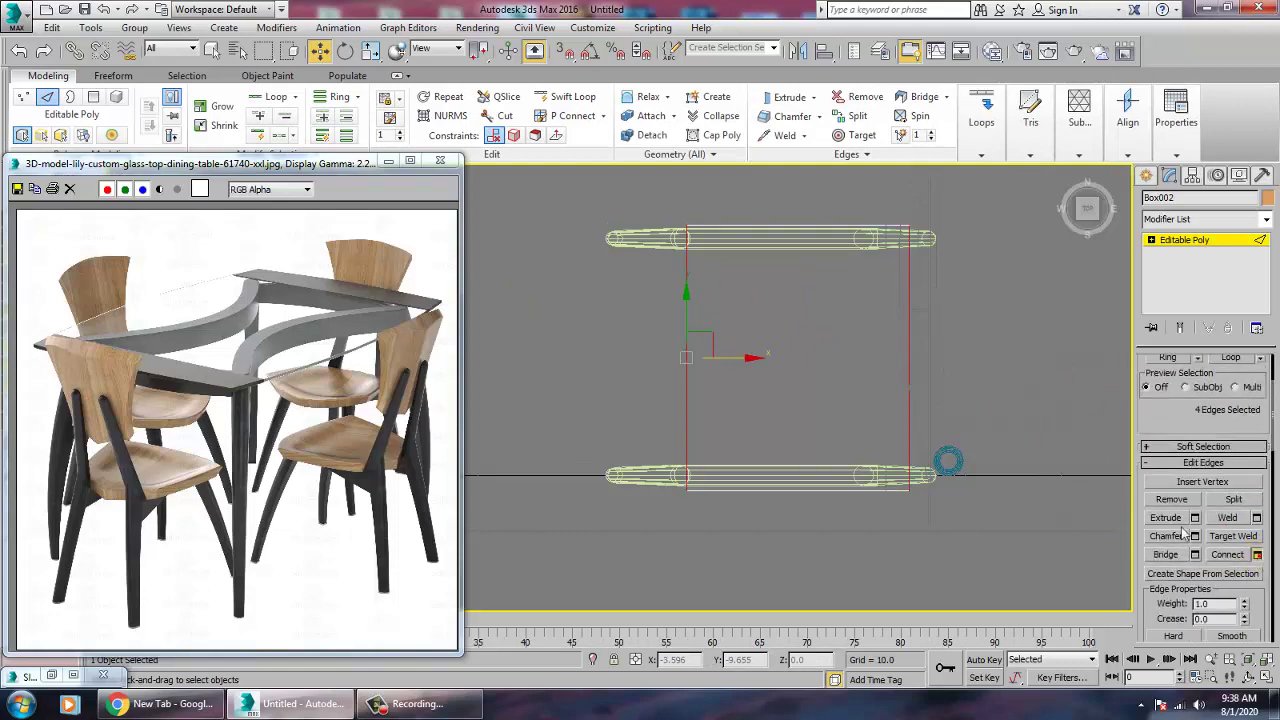
pyautogui.click(1258, 556)
pyautogui.moveTo(625, 397); pyautogui.dragTo(628, 396)
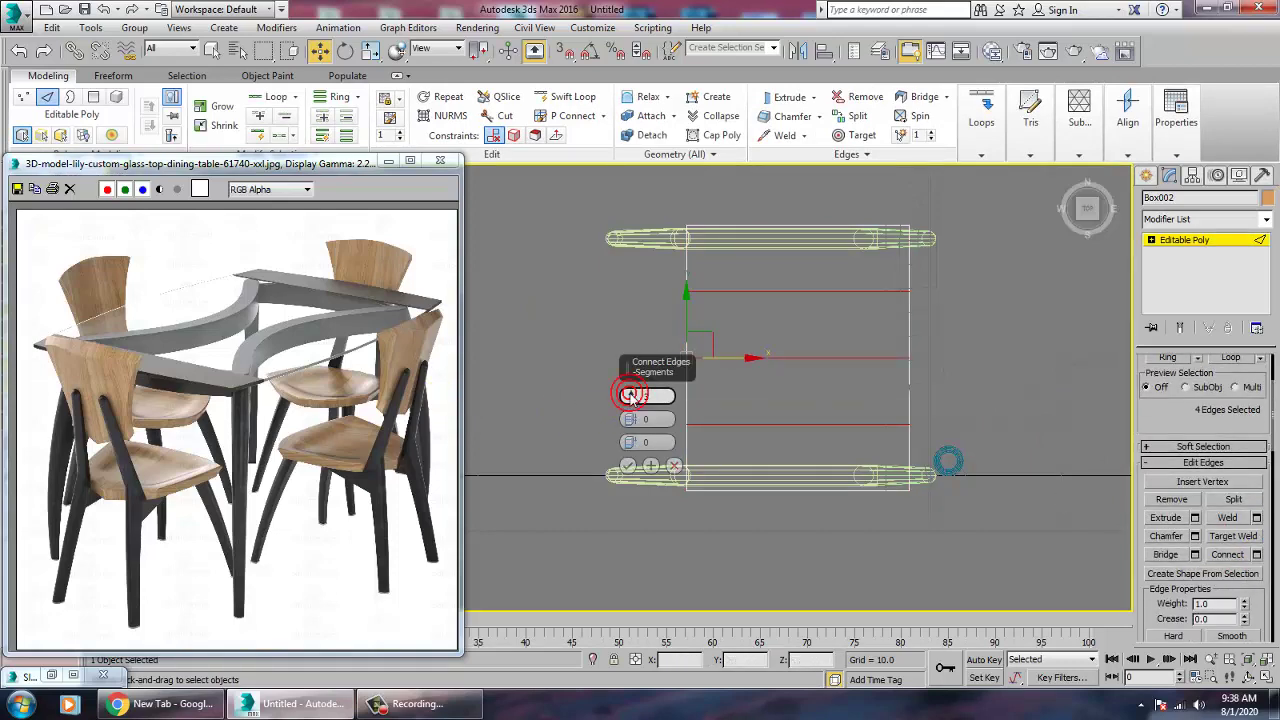
pyautogui.click(627, 466)
# - Curve the seat's front and rear outlines by moving their inner vertices outward along X, farthest at the middle
pyautogui.press('1')
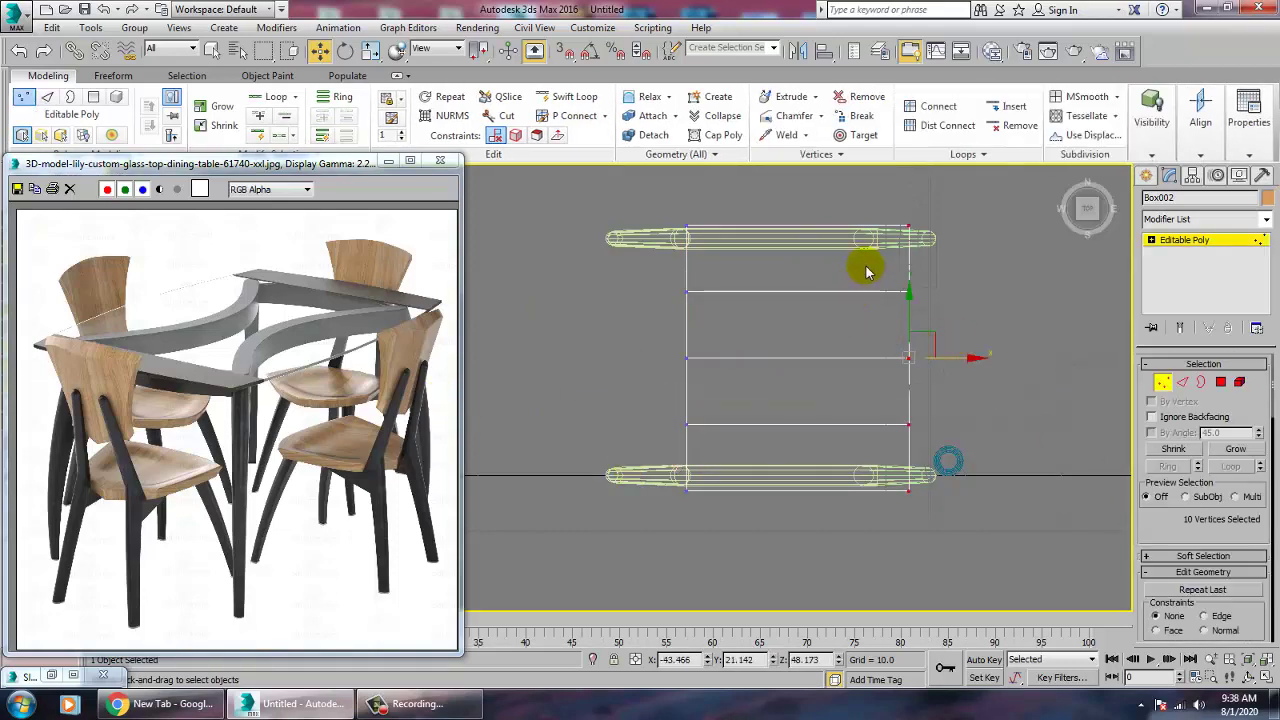
pyautogui.moveTo(968, 362); pyautogui.dragTo(1001, 372)
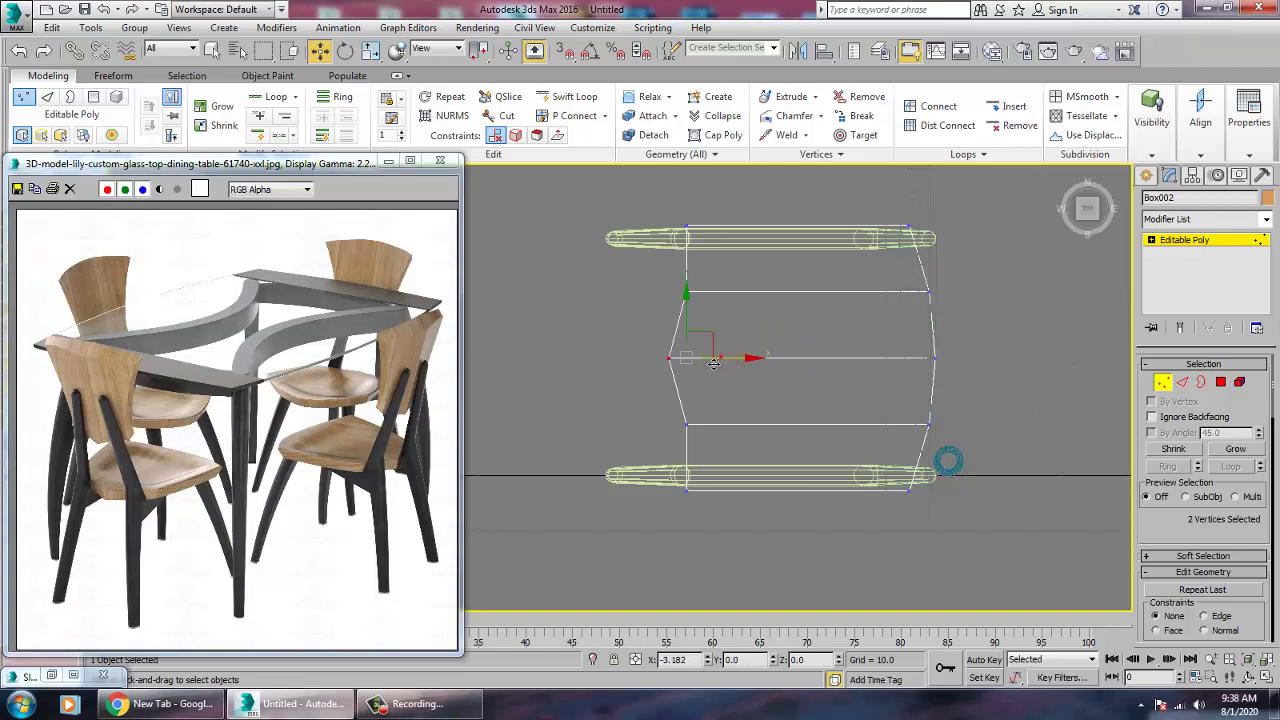
pyautogui.moveTo(711, 363)
pyautogui.mouseDown()
pyautogui.moveTo(741, 372)
pyautogui.moveTo(729, 375)
pyautogui.mouseUp()
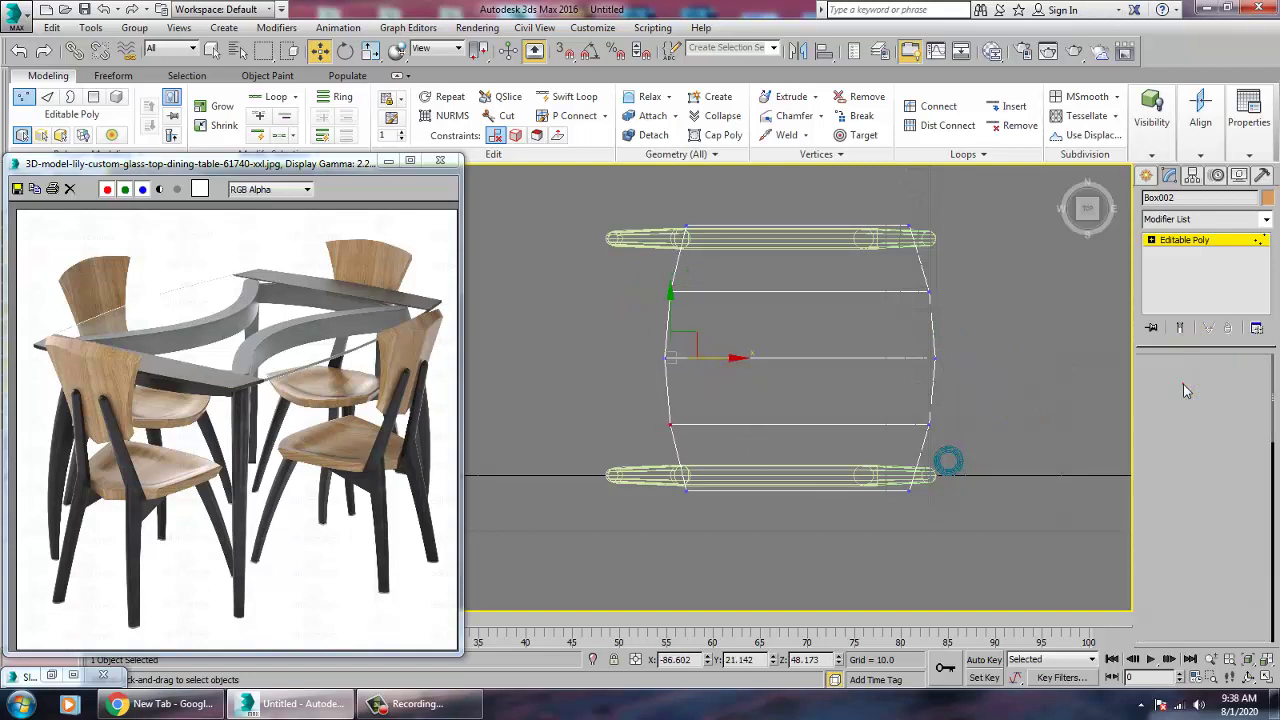
# - Select the seat's front-to-rear edges and connect them with 3 segments running across the seat
pyautogui.click(1183, 384)
pyautogui.moveTo(810, 515); pyautogui.dragTo(815, 580)
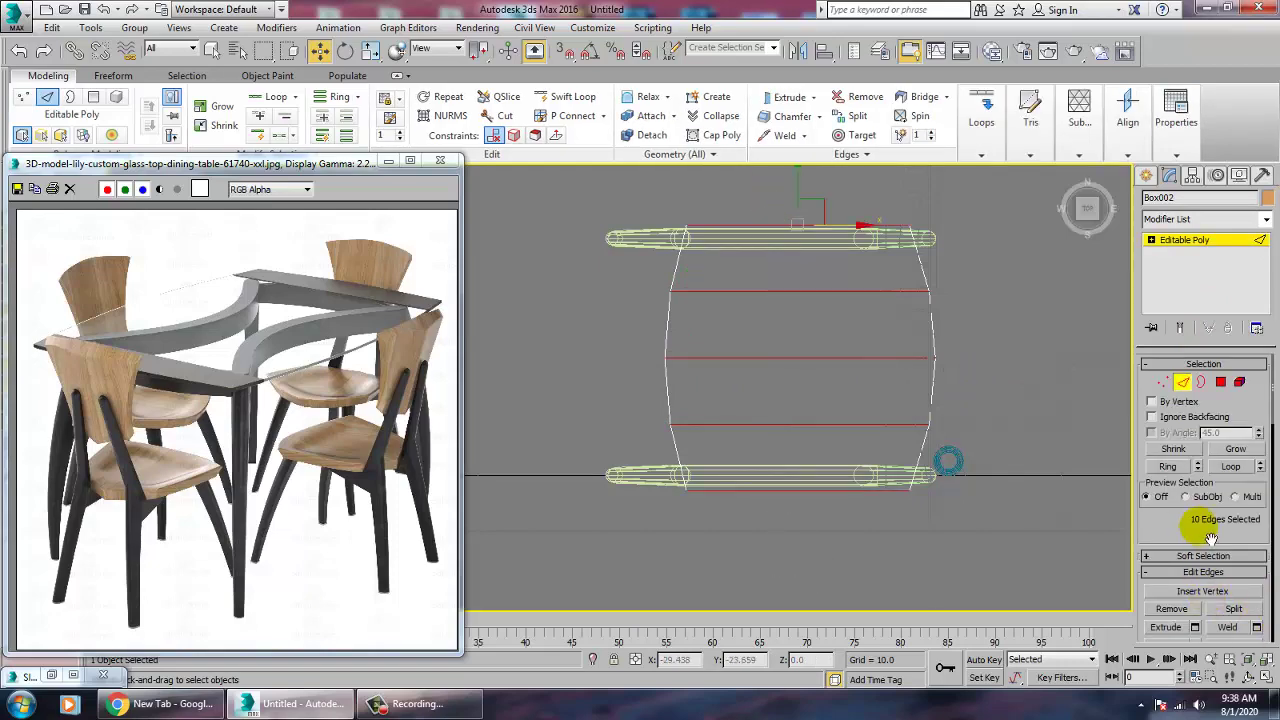
pyautogui.scroll(-4, 1200, 530)
pyautogui.click(1256, 531)
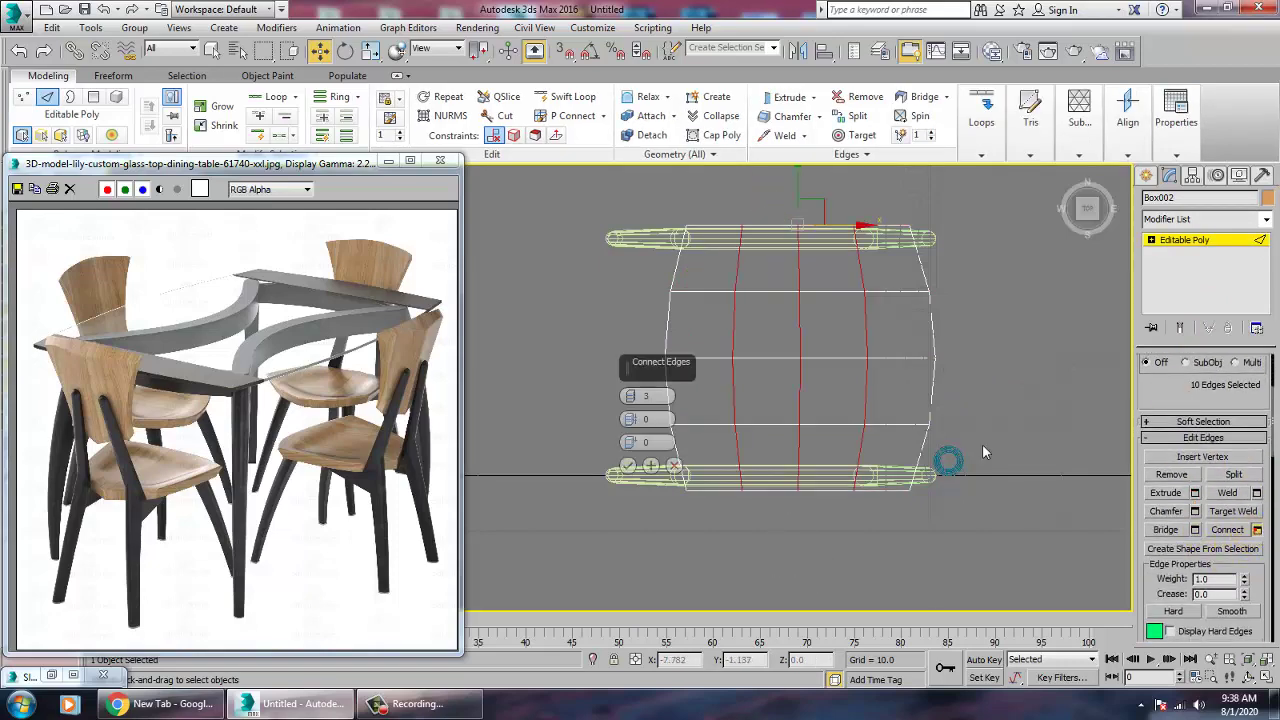
pyautogui.click(630, 466)
pyautogui.hotkey('alt', 'w')
pyautogui.hotkey('alt', 'w')
pyautogui.keyDown('alt'); pyautogui.moveTo(955, 483); pyautogui.dragTo(926, 456, button='middle'); pyautogui.keyUp('alt')
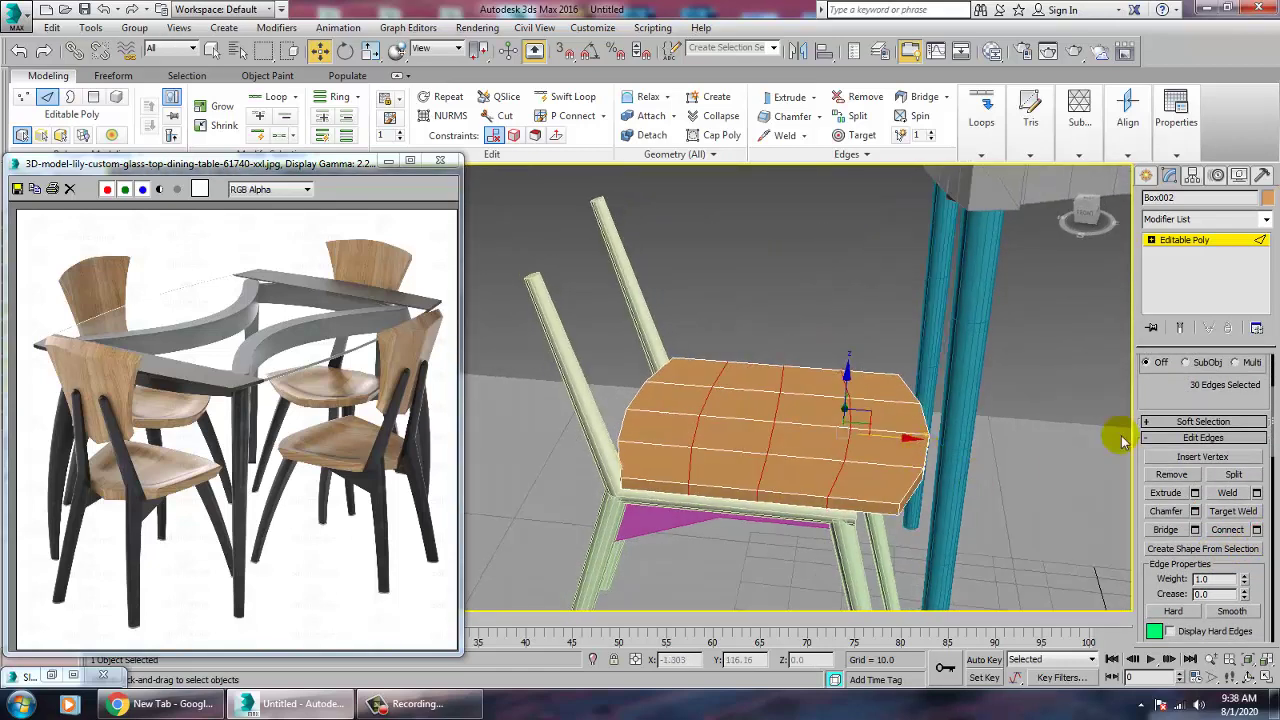
# - Add an FFD(box) 4x4x4 modifier to the chair seat
pyautogui.click(1190, 240)
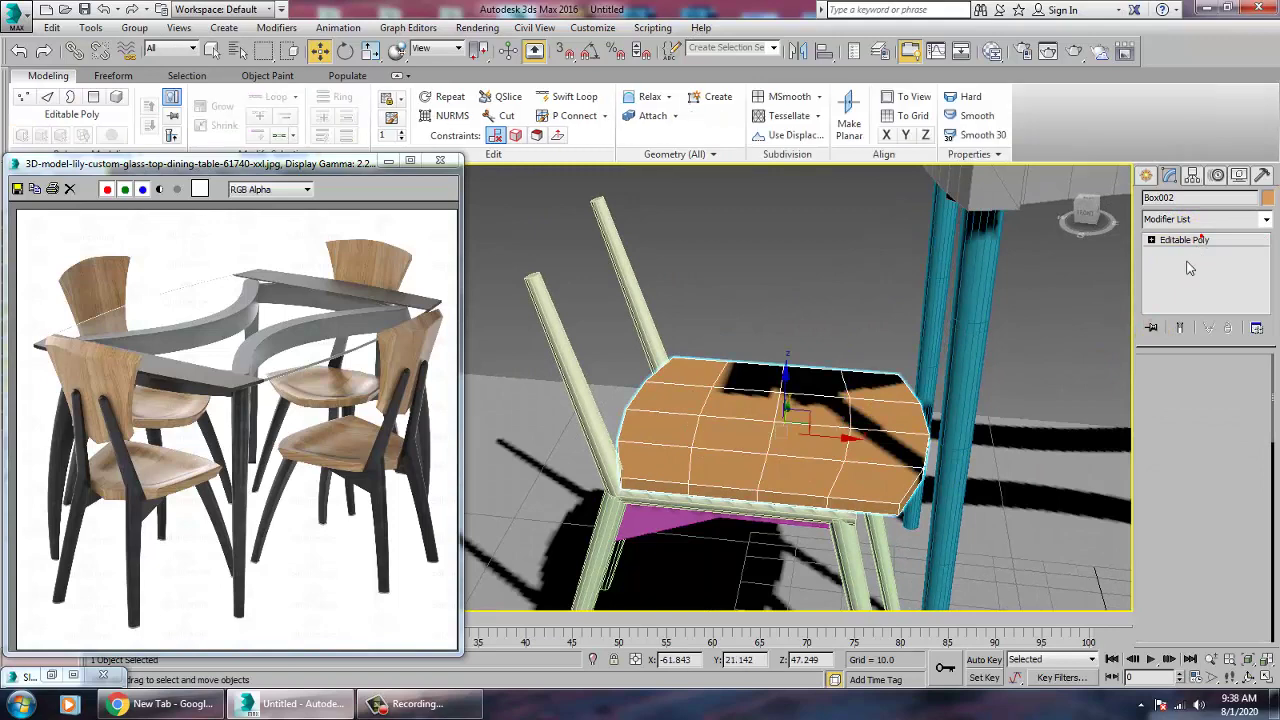
pyautogui.click(1265, 220)
pyautogui.scroll(-12, 1213, 340)
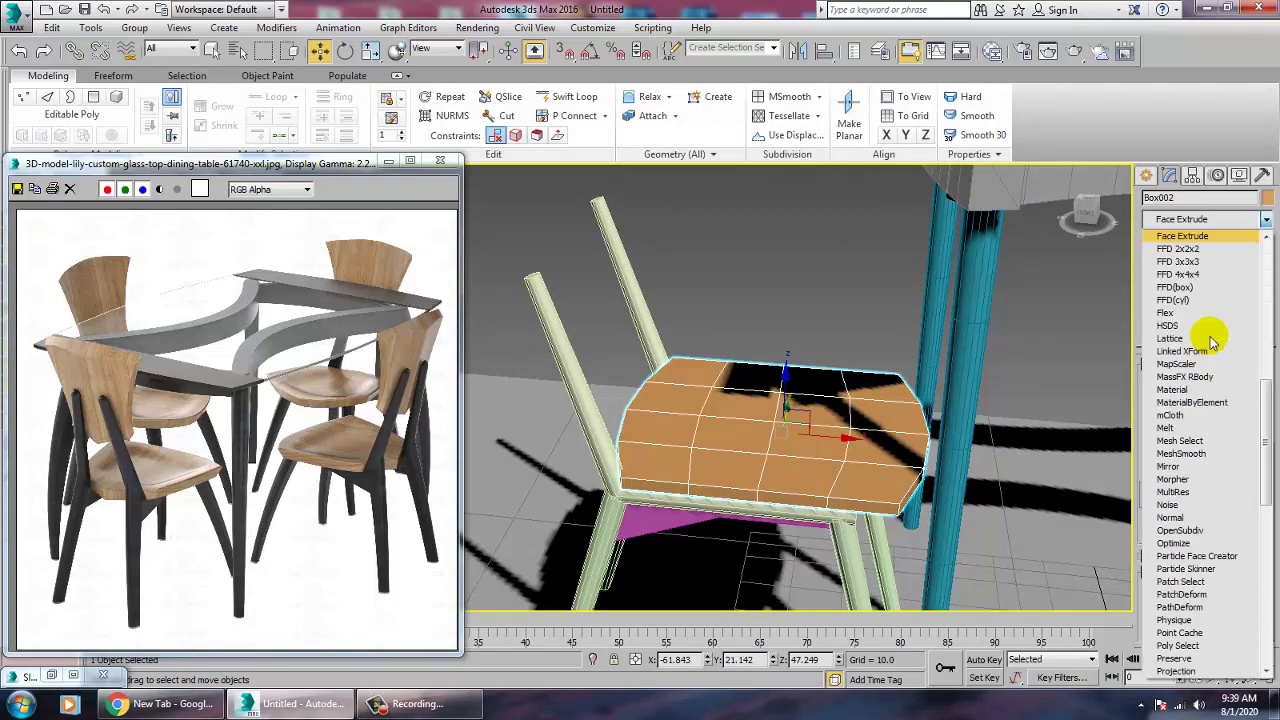
pyautogui.click(1178, 290)
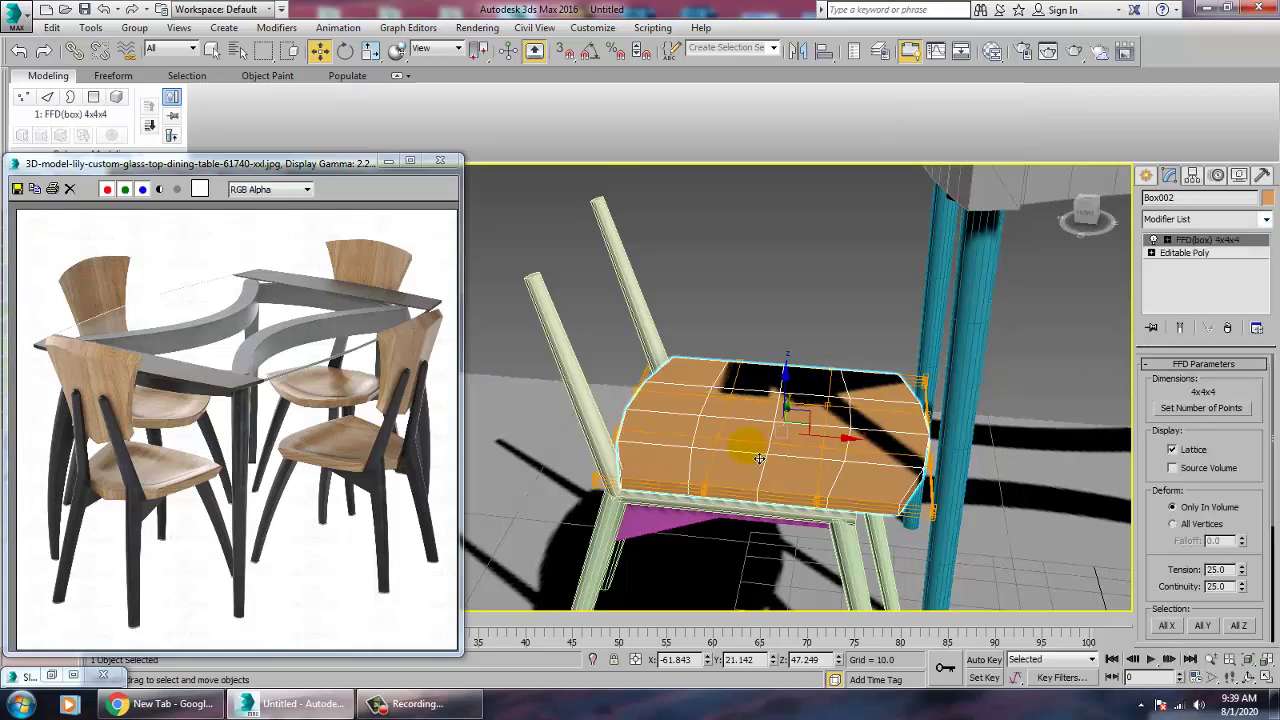
# - Dish the seat by lowering the FFD lattice's middle control points about 1.8 units along Z
pyautogui.press('1')
pyautogui.keyDown('alt'); pyautogui.moveTo(793, 450); pyautogui.dragTo(693, 410, button='middle'); pyautogui.keyUp('alt')
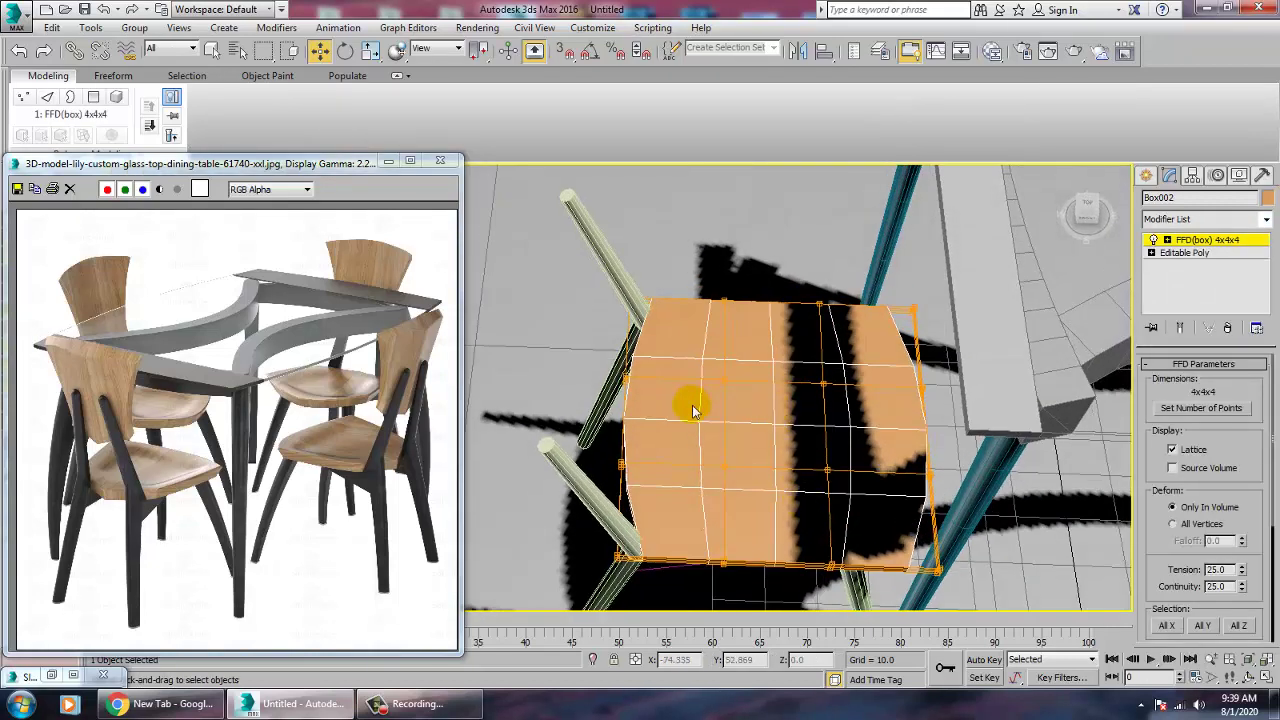
pyautogui.moveTo(863, 510); pyautogui.dragTo(865, 511)
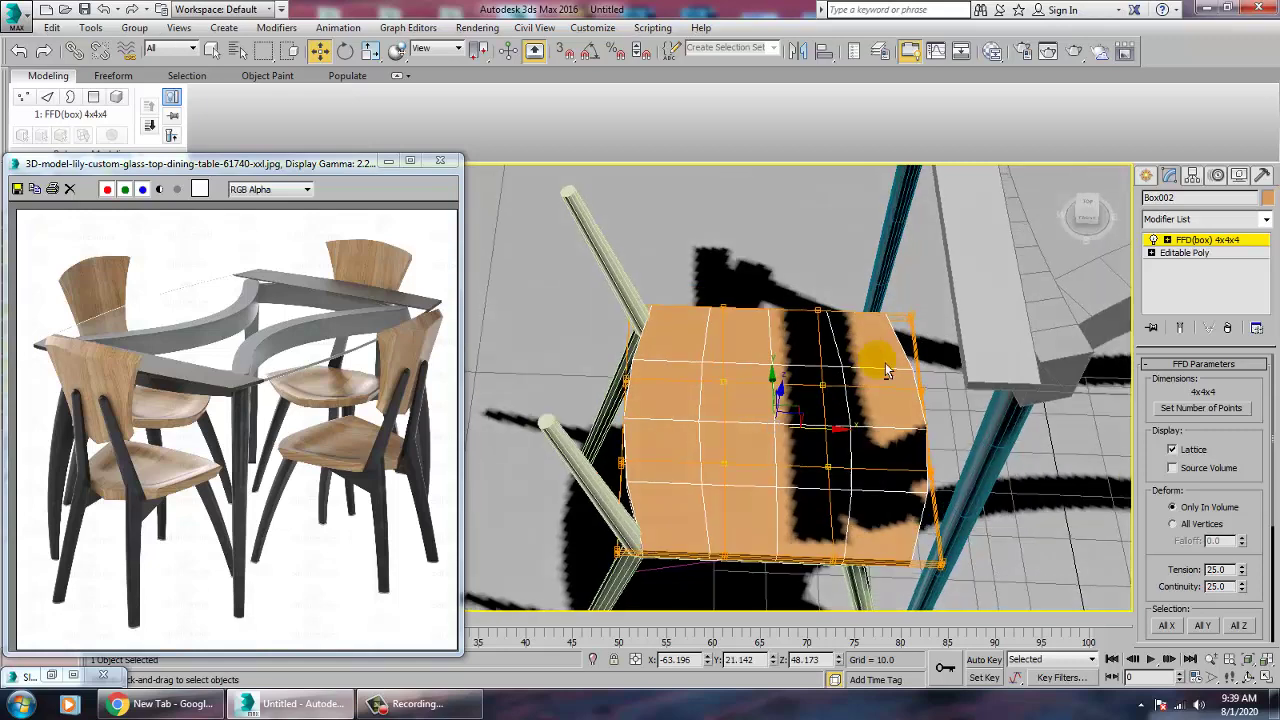
pyautogui.click(1166, 242)
pyautogui.keyDown('alt'); pyautogui.moveTo(953, 369); pyautogui.dragTo(804, 338, button='middle'); pyautogui.keyUp('alt')
pyautogui.moveTo(780, 368); pyautogui.dragTo(777, 377)
pyautogui.keyDown('alt'); pyautogui.moveTo(780, 411); pyautogui.dragTo(874, 424, button='middle'); pyautogui.keyUp('alt')
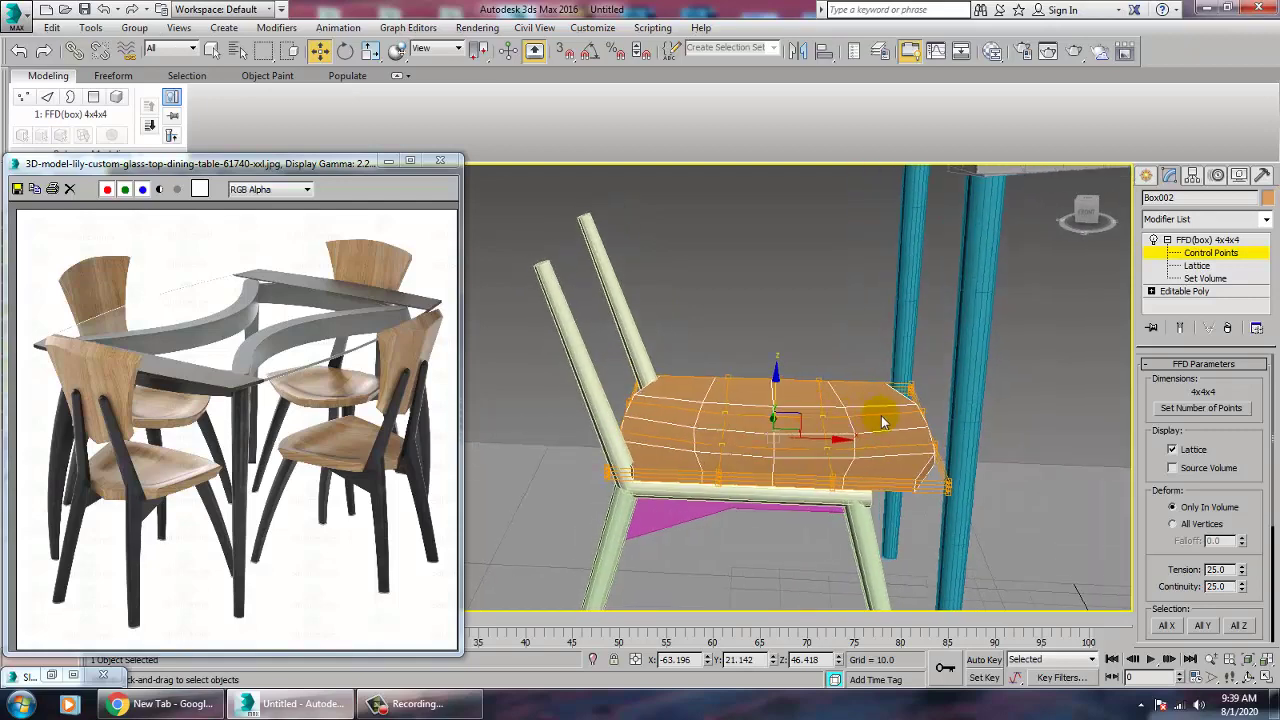
pyautogui.moveTo(988, 446); pyautogui.dragTo(973, 443)
pyautogui.keyDown('alt'); pyautogui.moveTo(973, 443); pyautogui.dragTo(962, 506, button='middle'); pyautogui.keyUp('alt')
pyautogui.scroll(3, 948, 528)
pyautogui.scroll(3, 950, 514)
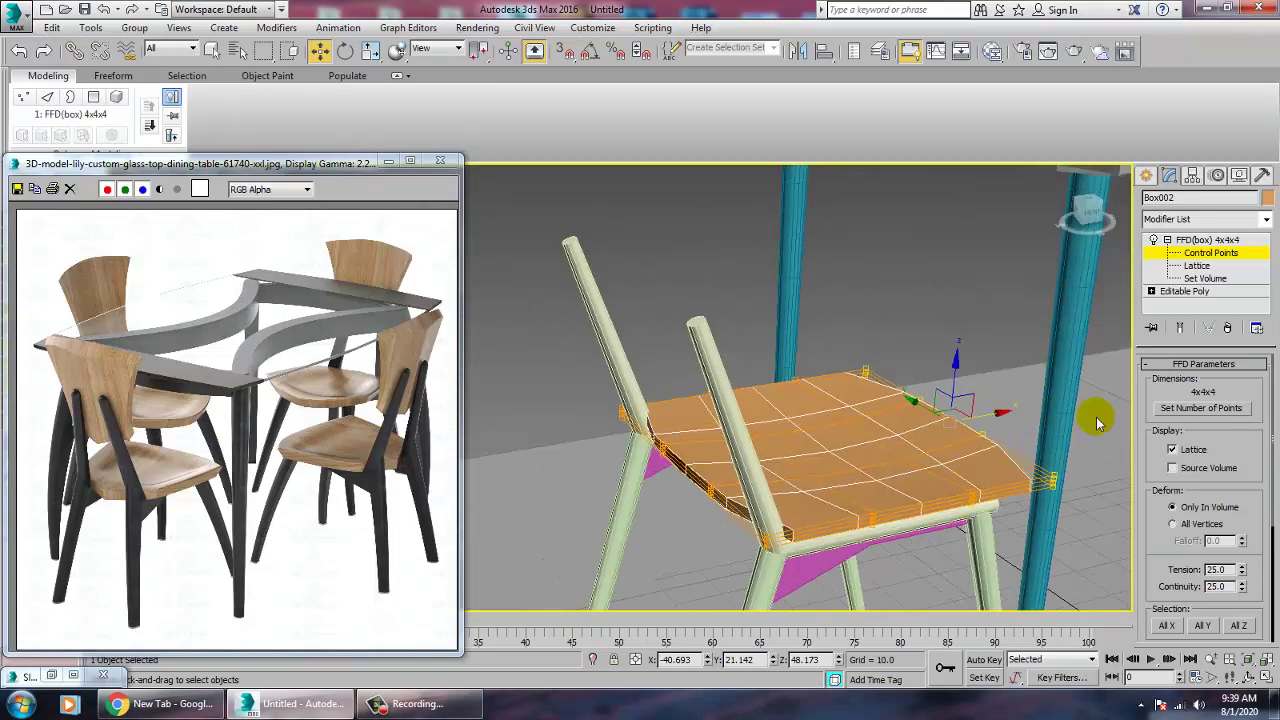
# - Thicken the whole seat by scaling it along Z to about 132.6%
pyautogui.click(1207, 240)
pyautogui.press('r')
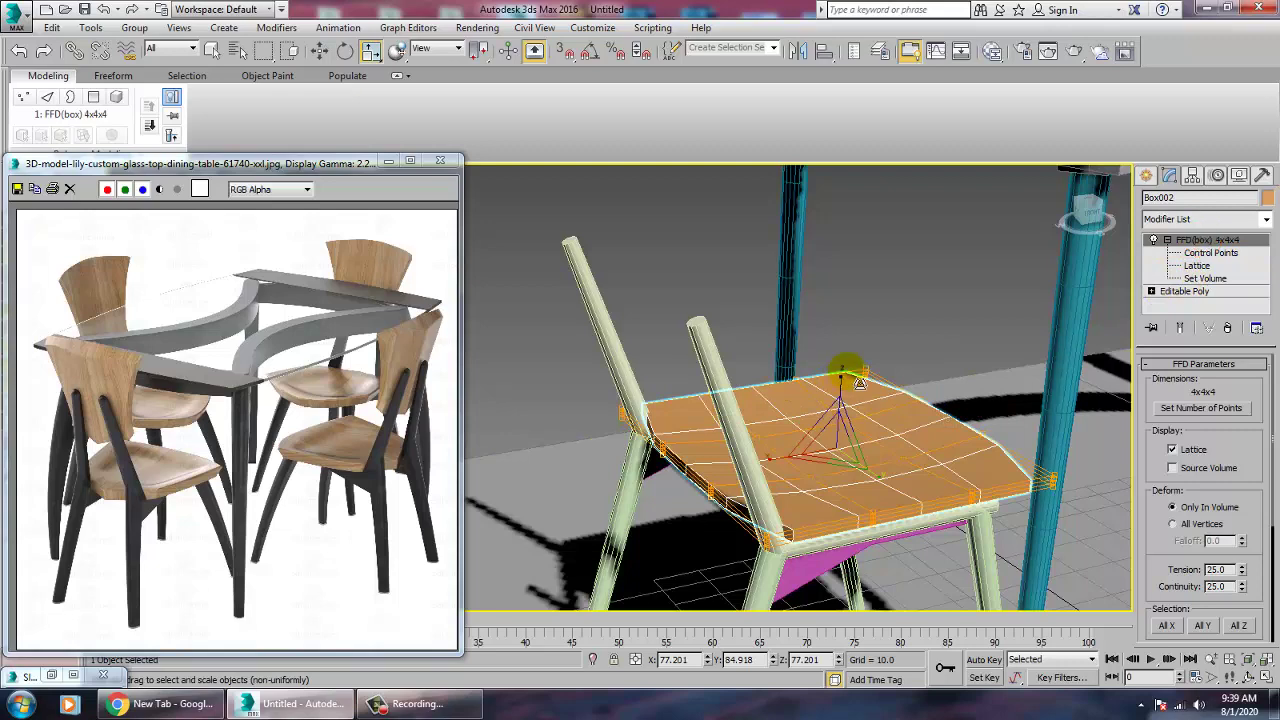
pyautogui.moveTo(851, 381); pyautogui.dragTo(850, 354)
pyautogui.keyDown('alt'); pyautogui.moveTo(850, 354); pyautogui.dragTo(868, 487, button='middle'); pyautogui.keyUp('alt')
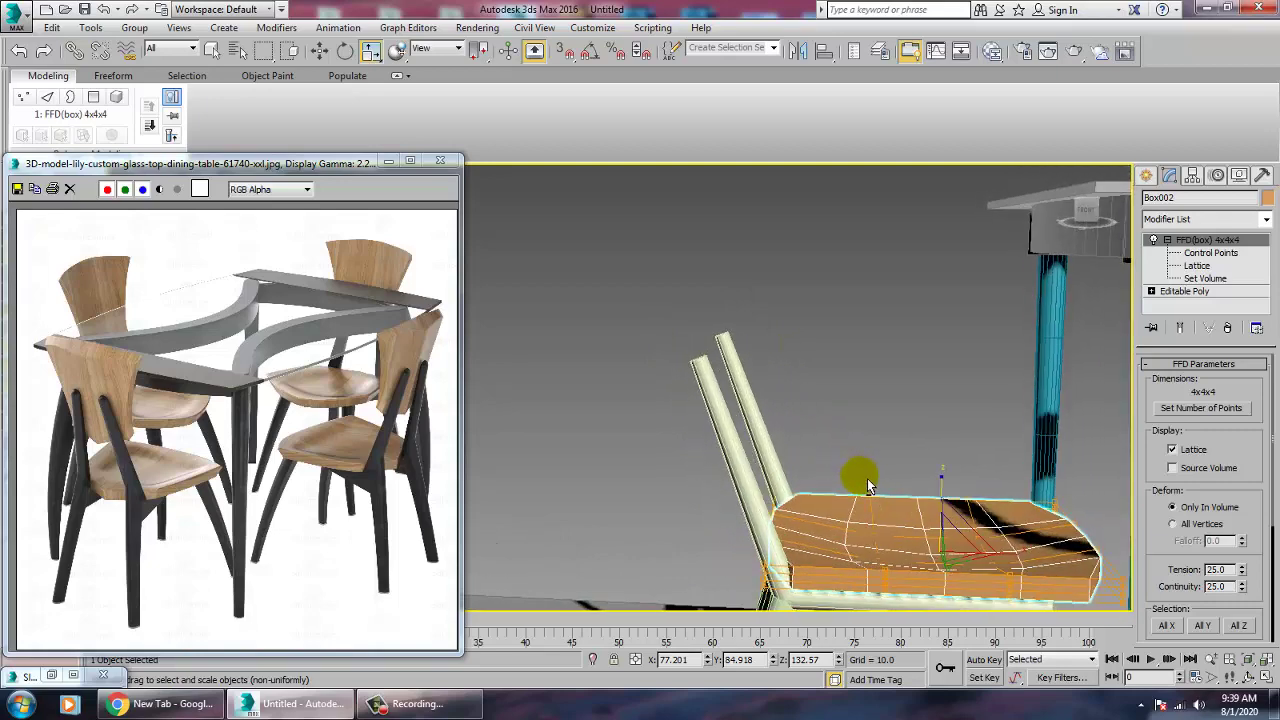
pyautogui.click(706, 428)
pyautogui.press('1')
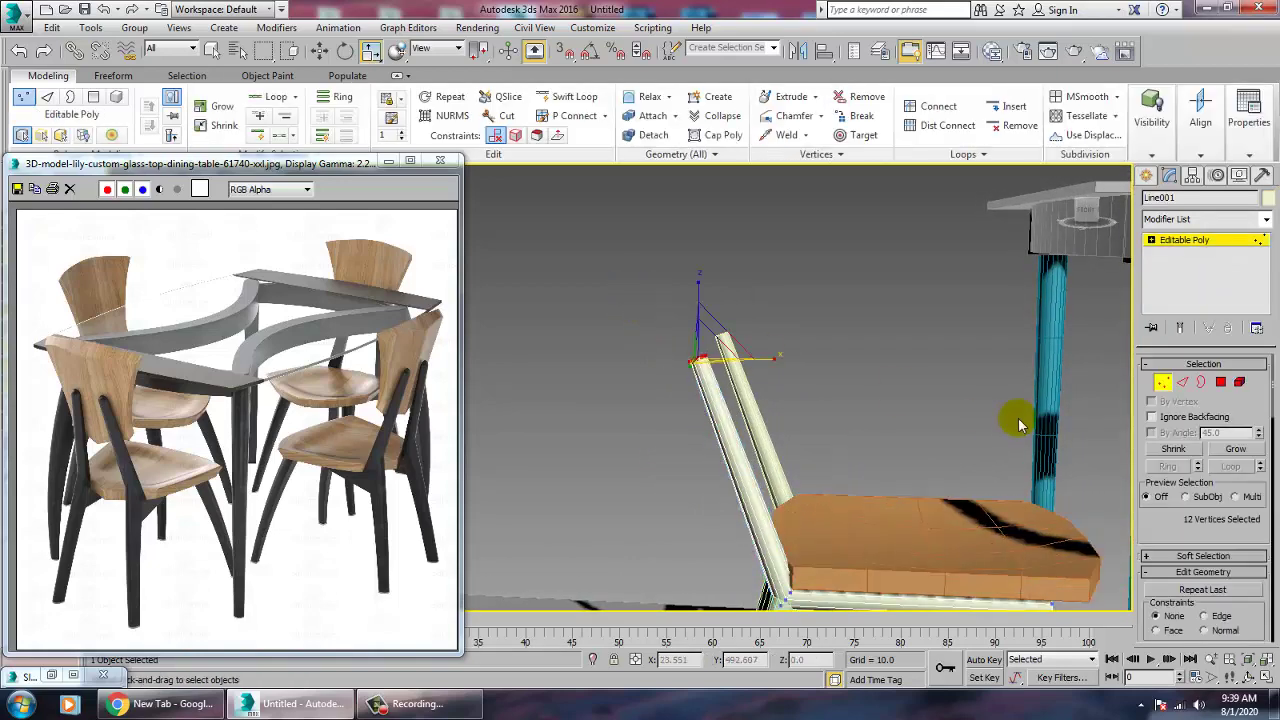
pyautogui.click(1180, 241)
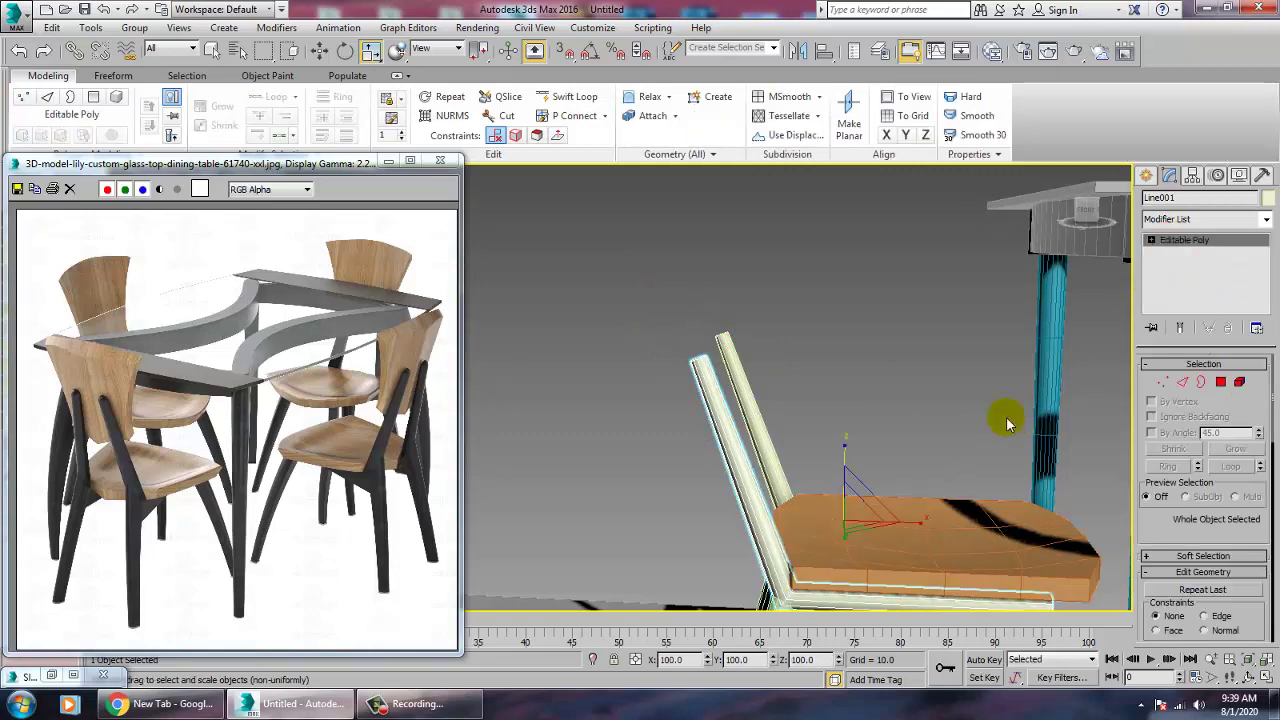
# - In the left view, draw a thin, roughly square box beside the chair frame for the backrest
pyautogui.hotkey('alt', 'w')
pyautogui.rightClick(486, 477)
pyautogui.press('g')
pyautogui.press('z')
pyautogui.moveTo(557, 438); pyautogui.dragTo(660, 440, button='middle')
pyautogui.hotkey('alt', 'w')
pyautogui.scroll(-5, 687, 487)
pyautogui.moveTo(687, 487); pyautogui.dragTo(760, 409, button='middle')
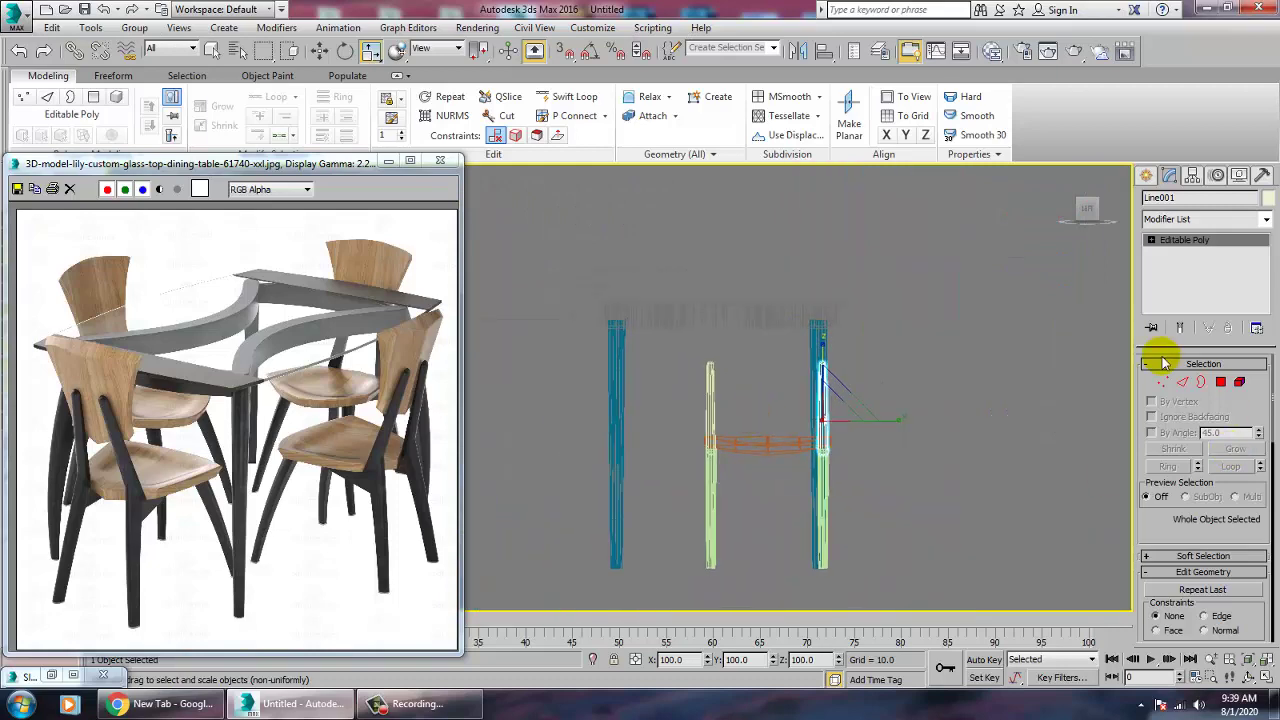
pyautogui.click(1147, 176)
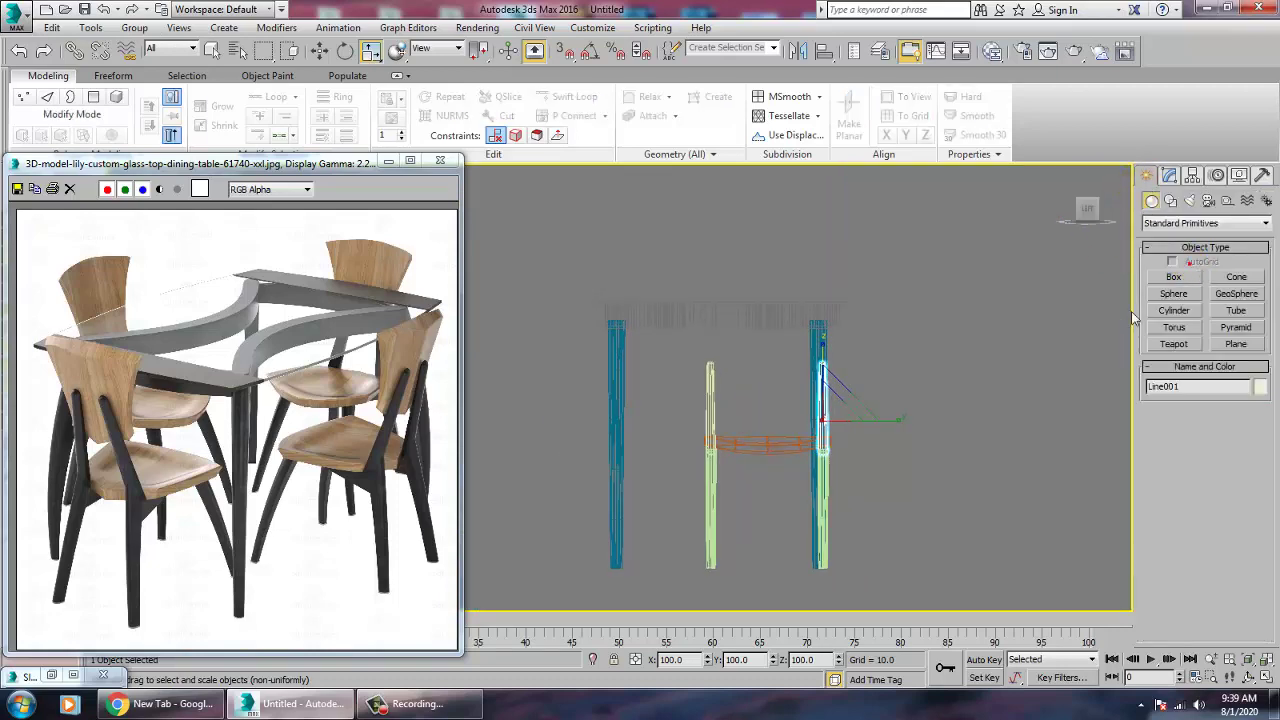
pyautogui.click(1171, 278)
pyautogui.moveTo(830, 362); pyautogui.dragTo(737, 371, button='middle')
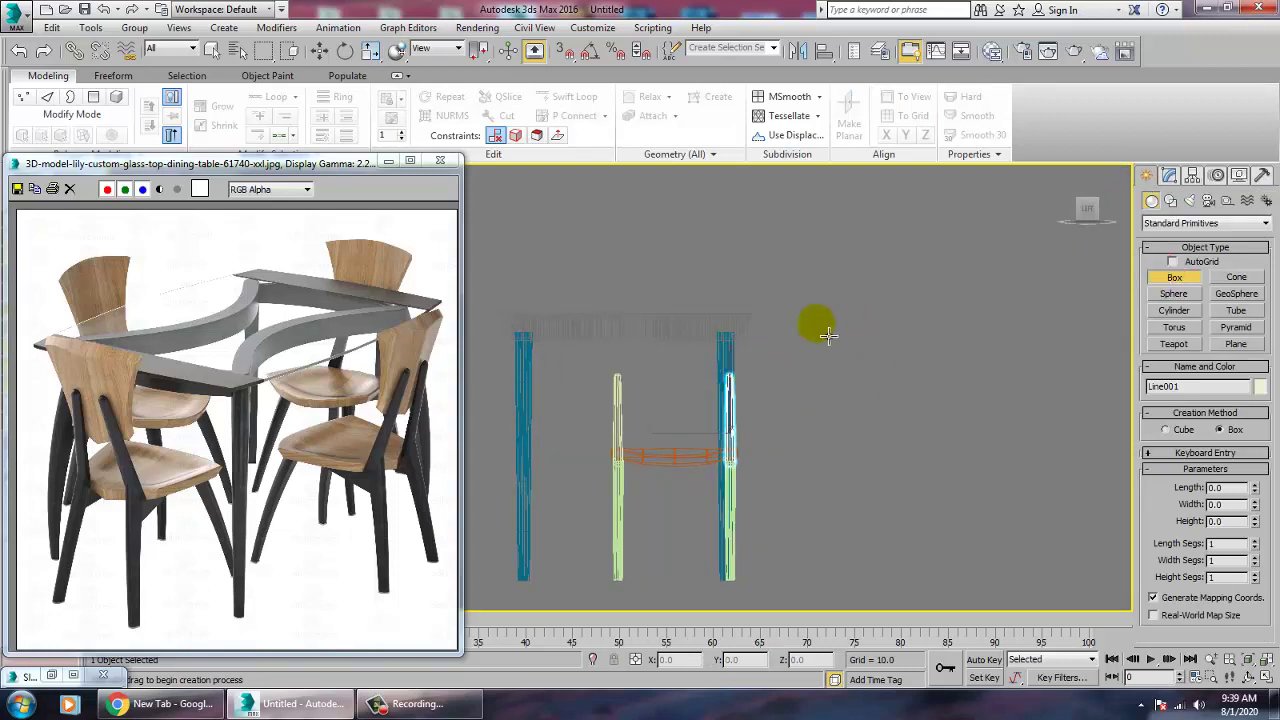
pyautogui.press('l')
pyautogui.moveTo(764, 350); pyautogui.dragTo(791, 408, button='middle')
pyautogui.moveTo(710, 296)
pyautogui.mouseDown(button='middle')
pyautogui.moveTo(746, 354)
pyautogui.moveTo(698, 291)
pyautogui.mouseUp(button='middle')
pyautogui.moveTo(668, 213); pyautogui.dragTo(783, 318)
pyautogui.click(781, 311)
pyautogui.press('w')
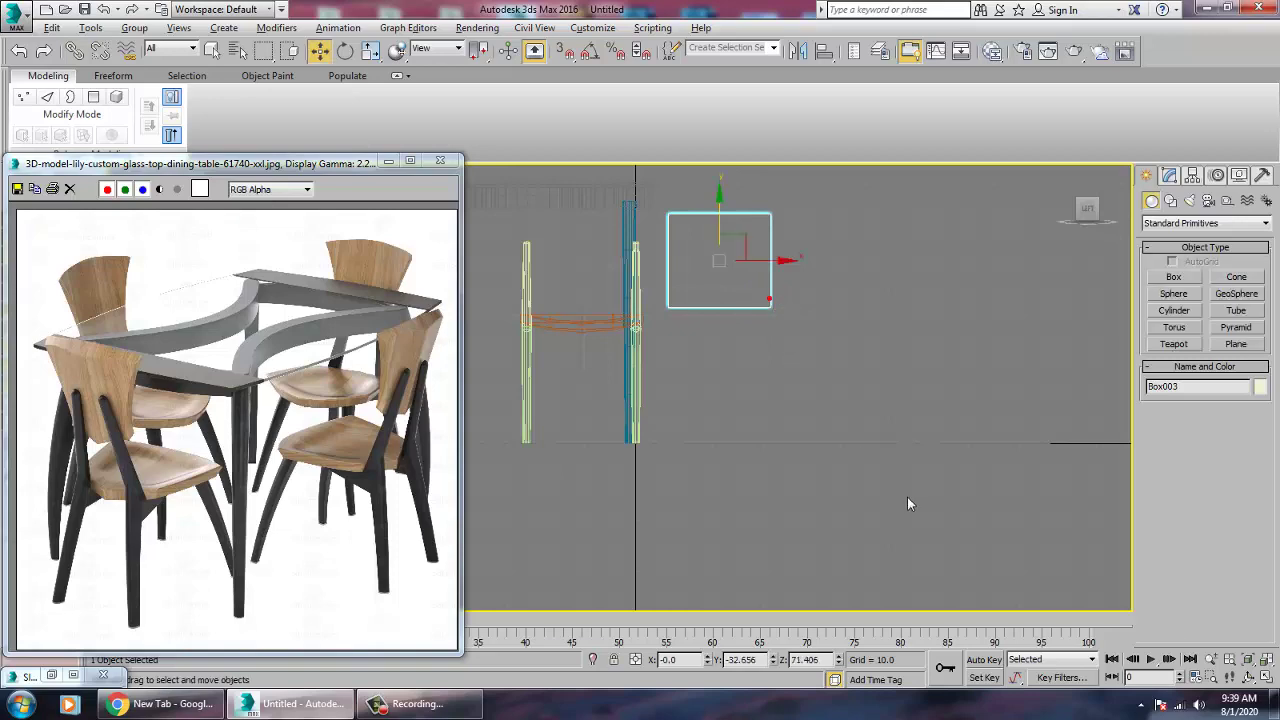
# - Scale the backrest box's thickness to about 75%
pyautogui.hotkey('alt', 'w')
pyautogui.middleClick(906, 488)
pyautogui.hotkey('alt', 'w')
pyautogui.moveTo(906, 488); pyautogui.dragTo(1080, 518, button='middle')
pyautogui.scroll(-4, 884, 480)
pyautogui.moveTo(1093, 522); pyautogui.dragTo(814, 406)
pyautogui.keyDown('alt'); pyautogui.moveTo(814, 406); pyautogui.dragTo(730, 440, button='middle'); pyautogui.keyUp('alt')
pyautogui.keyDown('alt'); pyautogui.moveTo(754, 381); pyautogui.dragTo(784, 446, button='middle'); pyautogui.keyUp('alt')
pyautogui.press('r')
pyautogui.moveTo(885, 443); pyautogui.dragTo(870, 445)
pyautogui.keyDown('alt'); pyautogui.moveTo(871, 419); pyautogui.dragTo(771, 411, button='middle'); pyautogui.keyUp('alt')
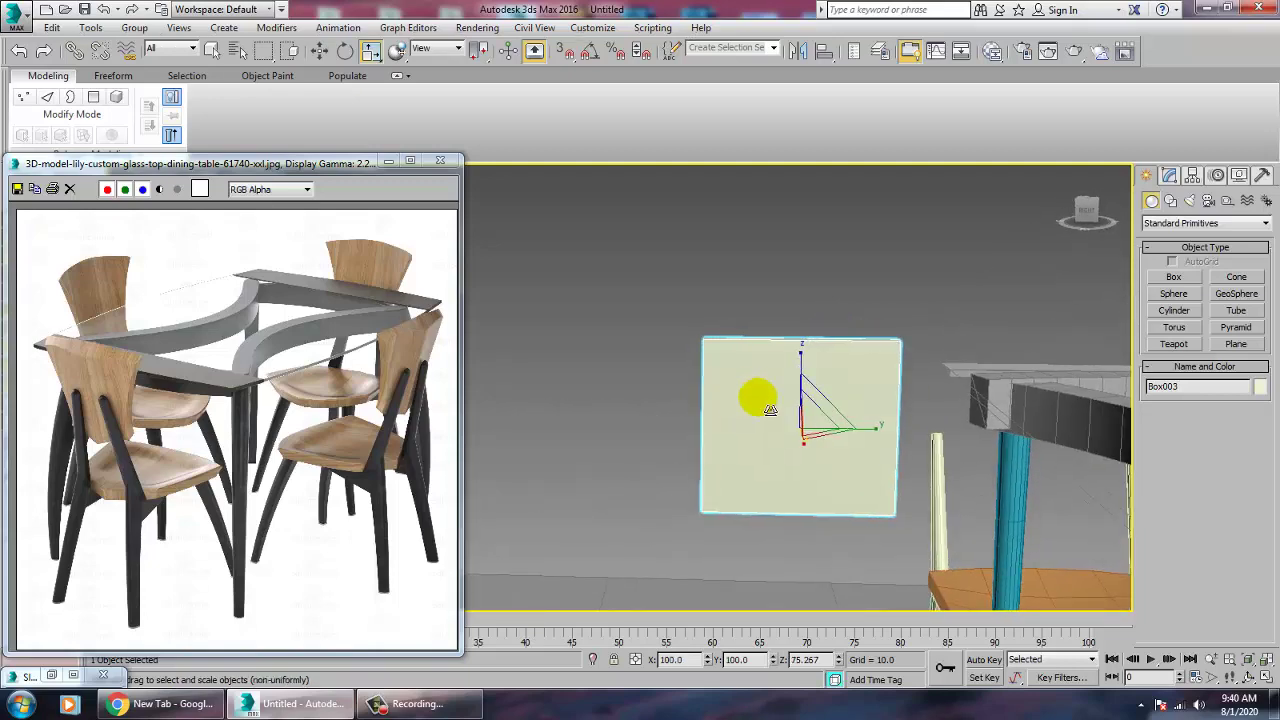
# - Convert the backrest box to Editable Poly and connect its horizontal edges with 3 vertical segments
pyautogui.press('w')
pyautogui.rightClick(766, 396)
pyautogui.moveTo(851, 557)
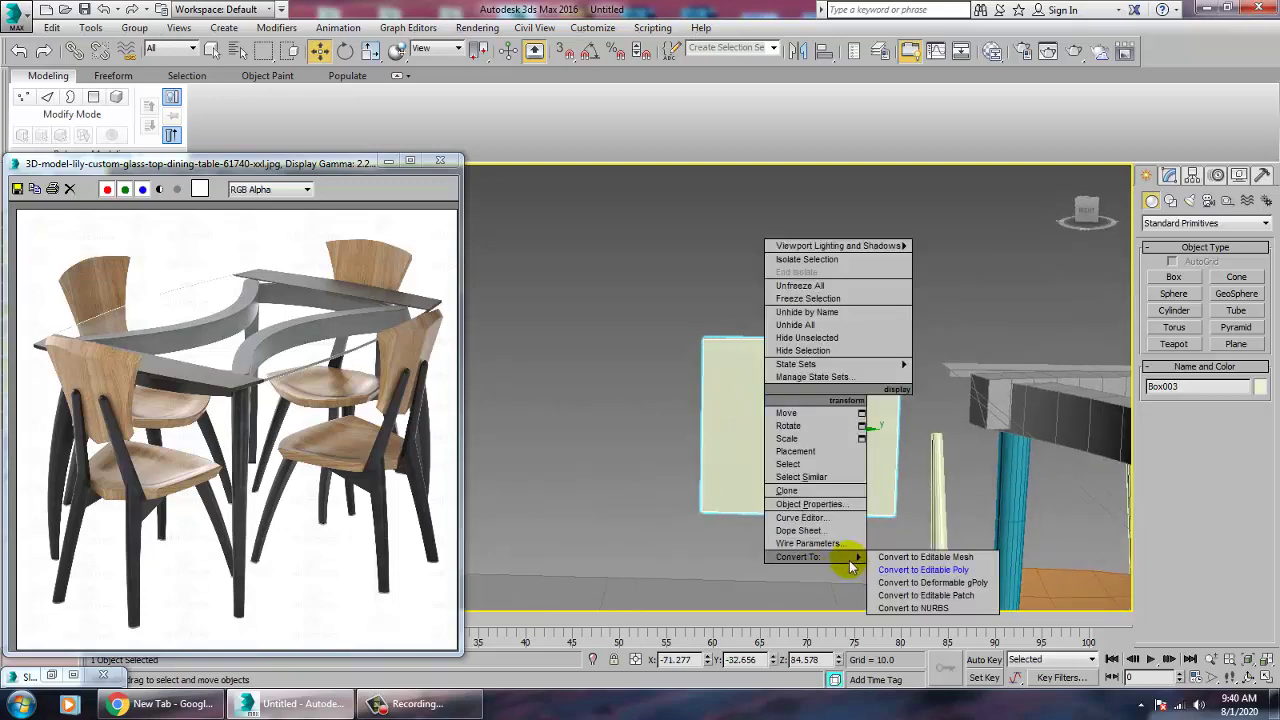
pyautogui.click(950, 570)
pyautogui.click(1182, 381)
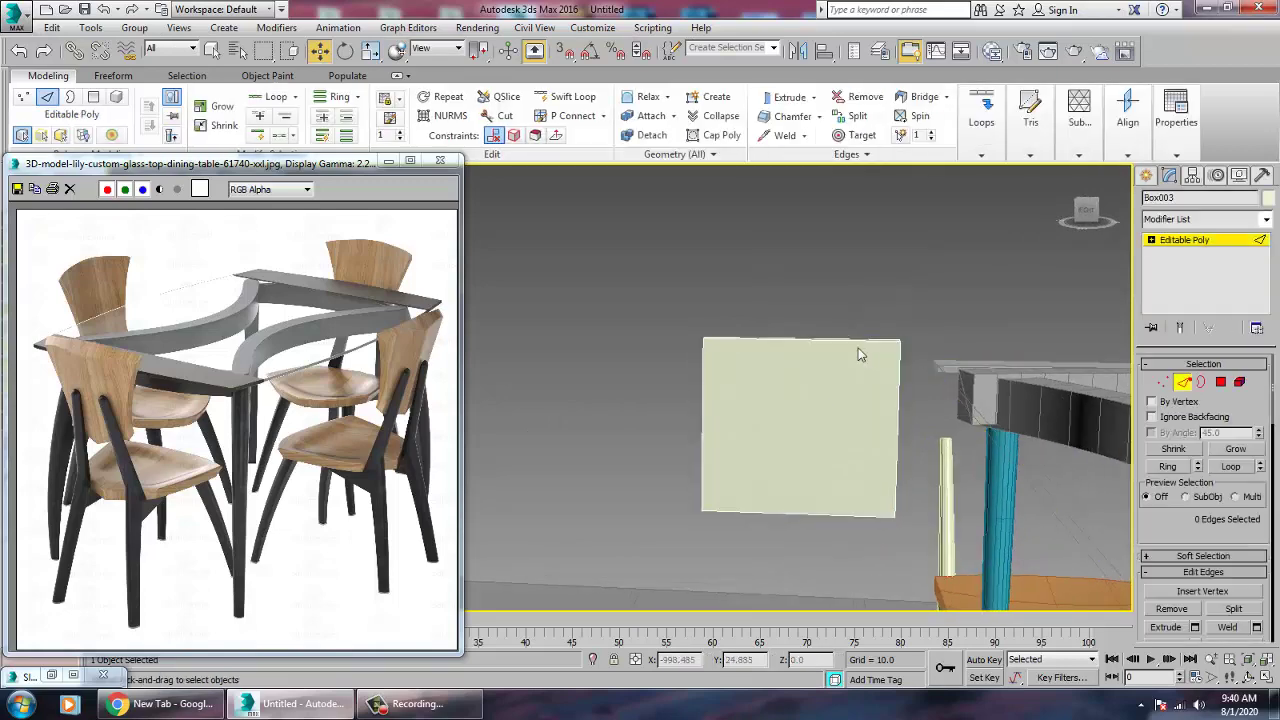
pyautogui.scroll(-3, 1240, 590)
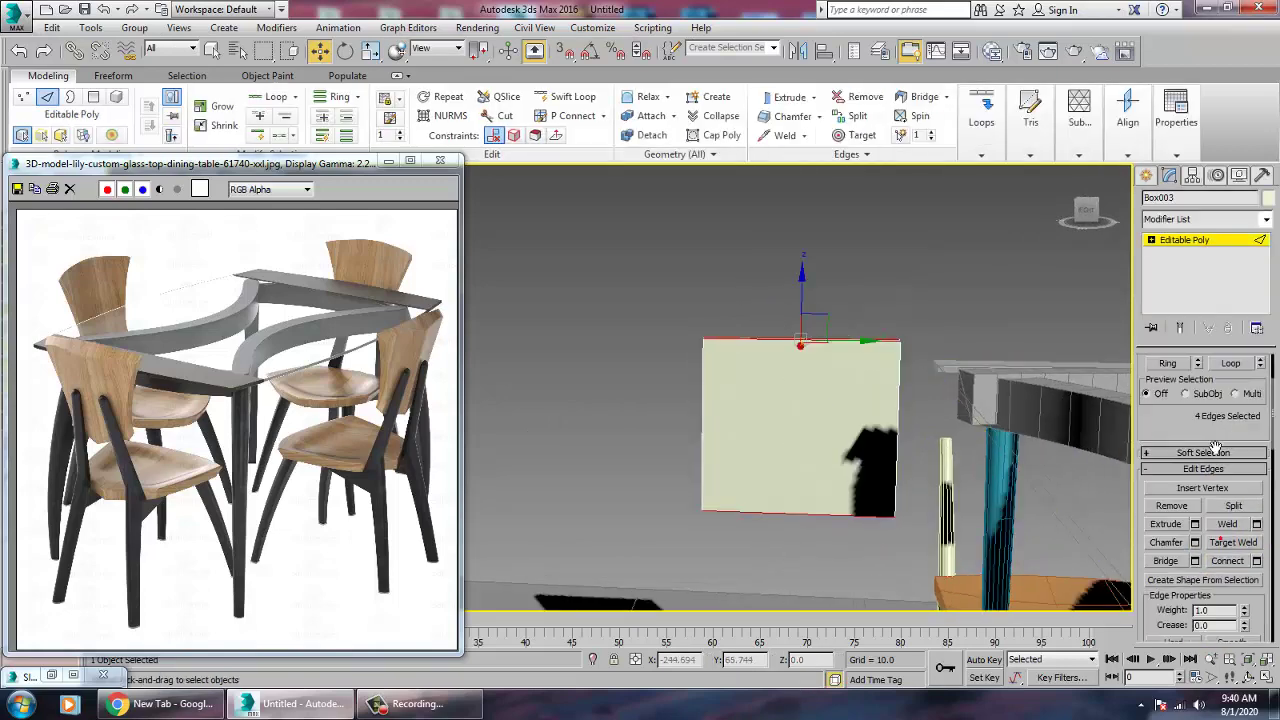
pyautogui.click(1257, 560)
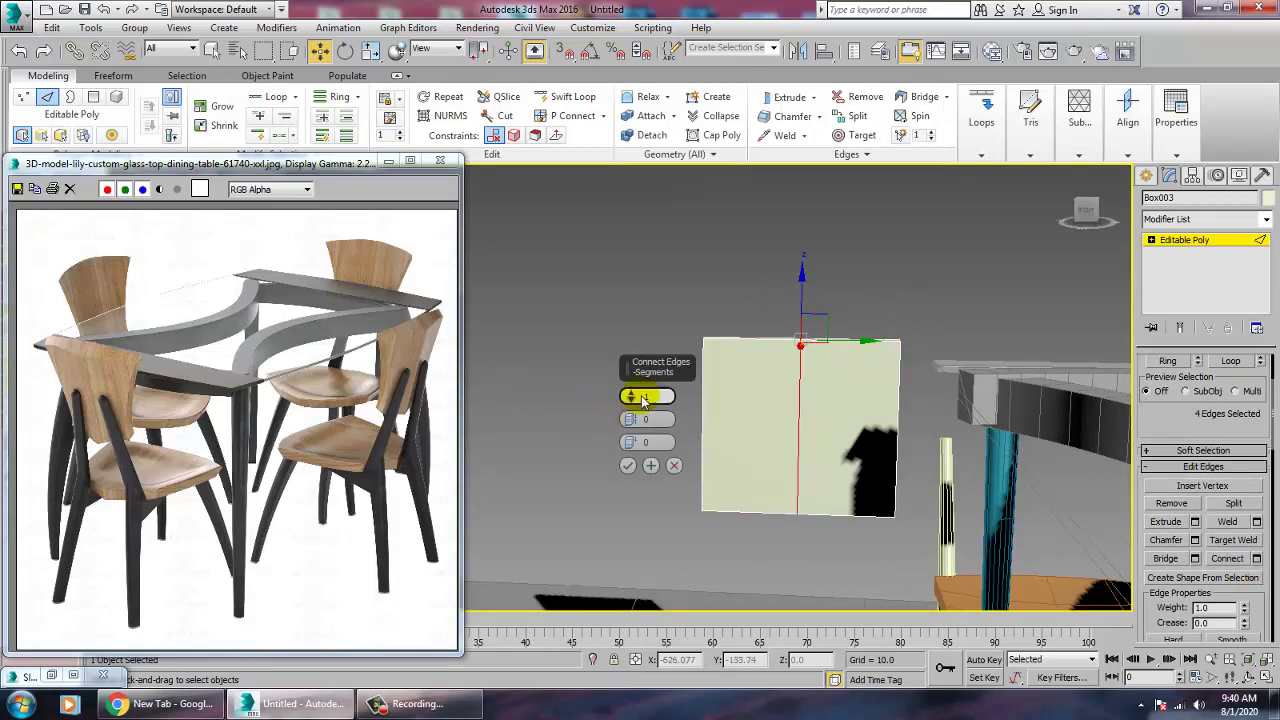
pyautogui.click(628, 467)
# - Select the backrest's vertical edges and connect them with 3 horizontal segments
pyautogui.keyDown('alt'); pyautogui.moveTo(729, 420); pyautogui.dragTo(692, 430, button='middle'); pyautogui.keyUp('alt')
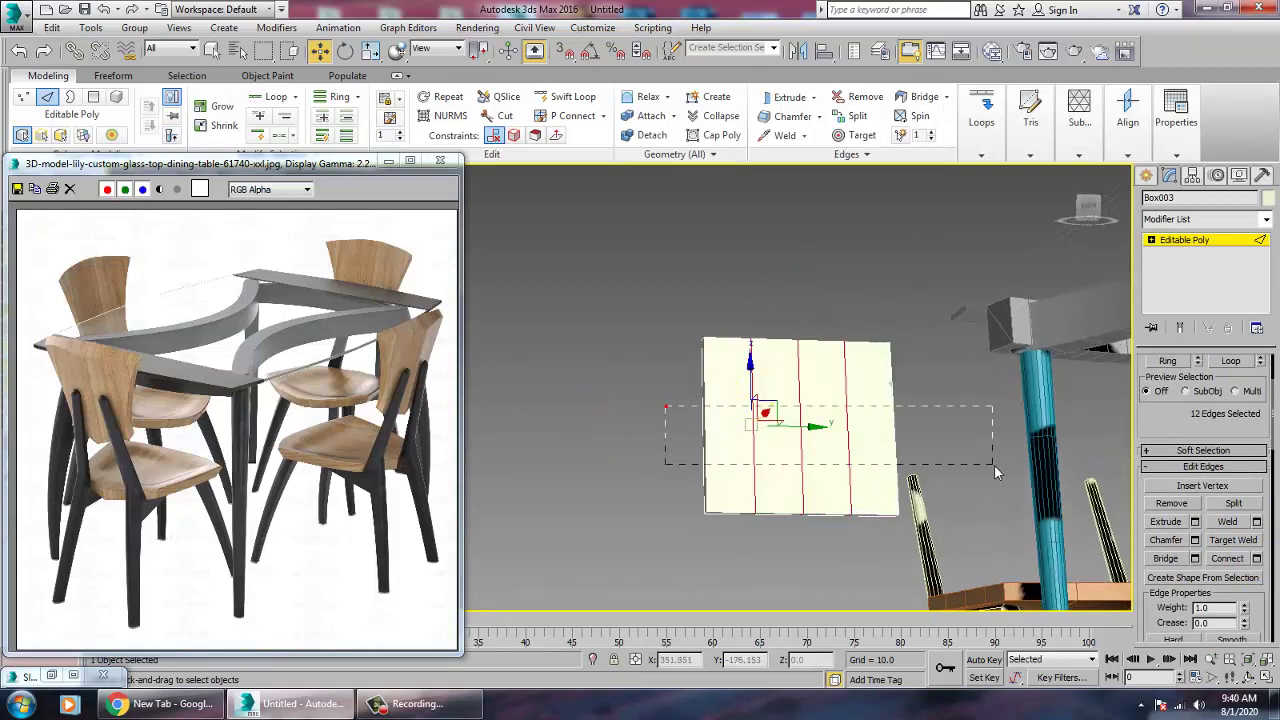
pyautogui.moveTo(994, 465); pyautogui.dragTo(998, 470)
pyautogui.keyDown('alt'); pyautogui.moveTo(998, 470); pyautogui.dragTo(1053, 543, button='middle'); pyautogui.keyUp('alt')
pyautogui.click(1257, 559)
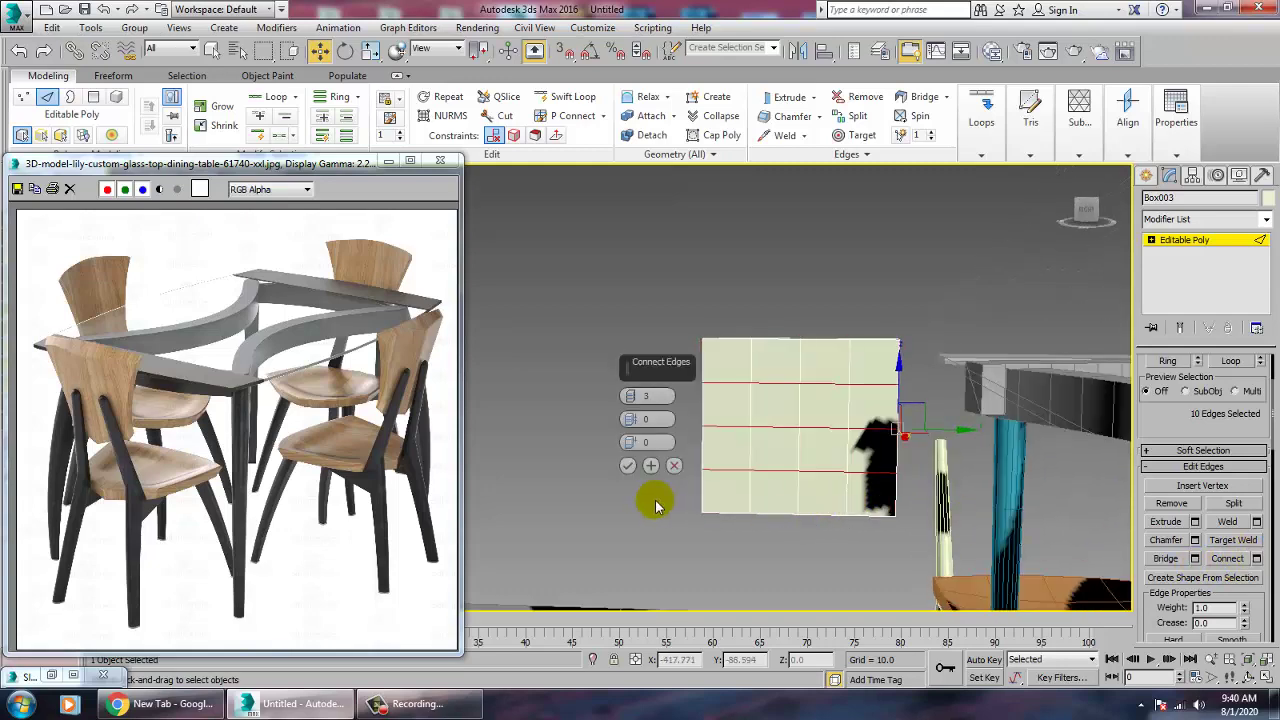
pyautogui.click(627, 466)
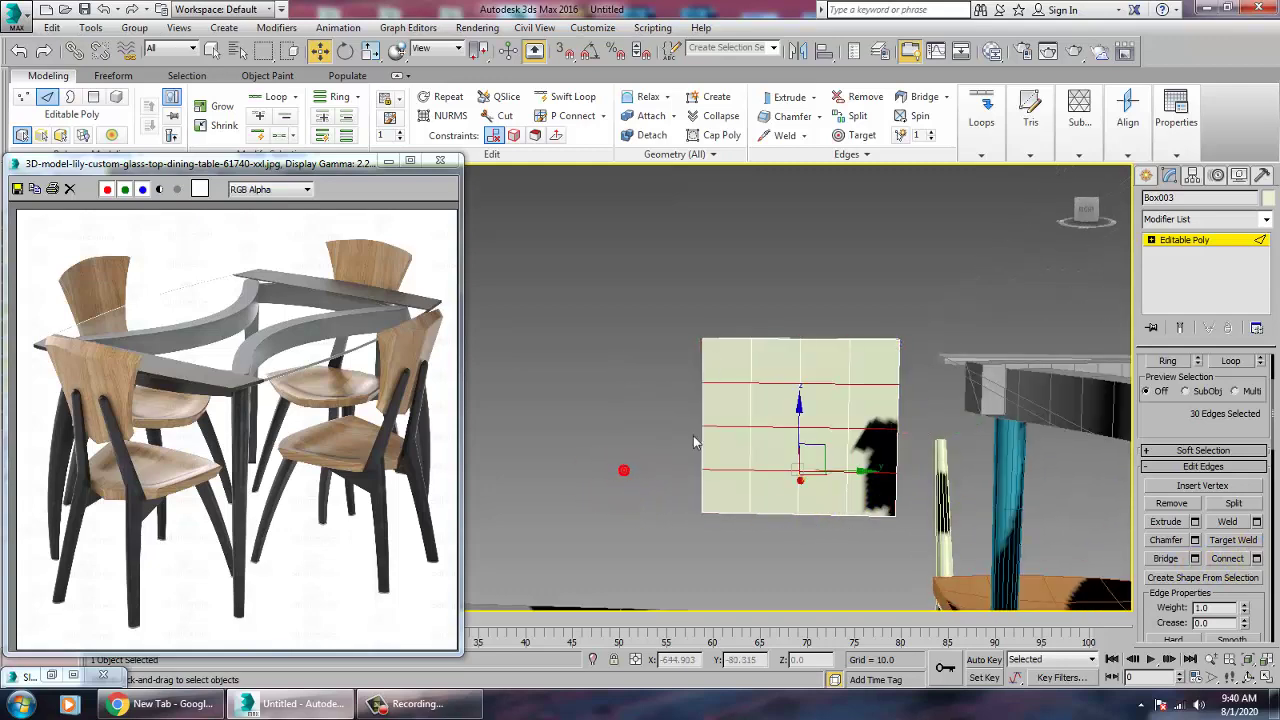
# - Add an FFD(box) 4x4x4 modifier to the backrest and start editing its control points
pyautogui.press('1')
pyautogui.click(1185, 240)
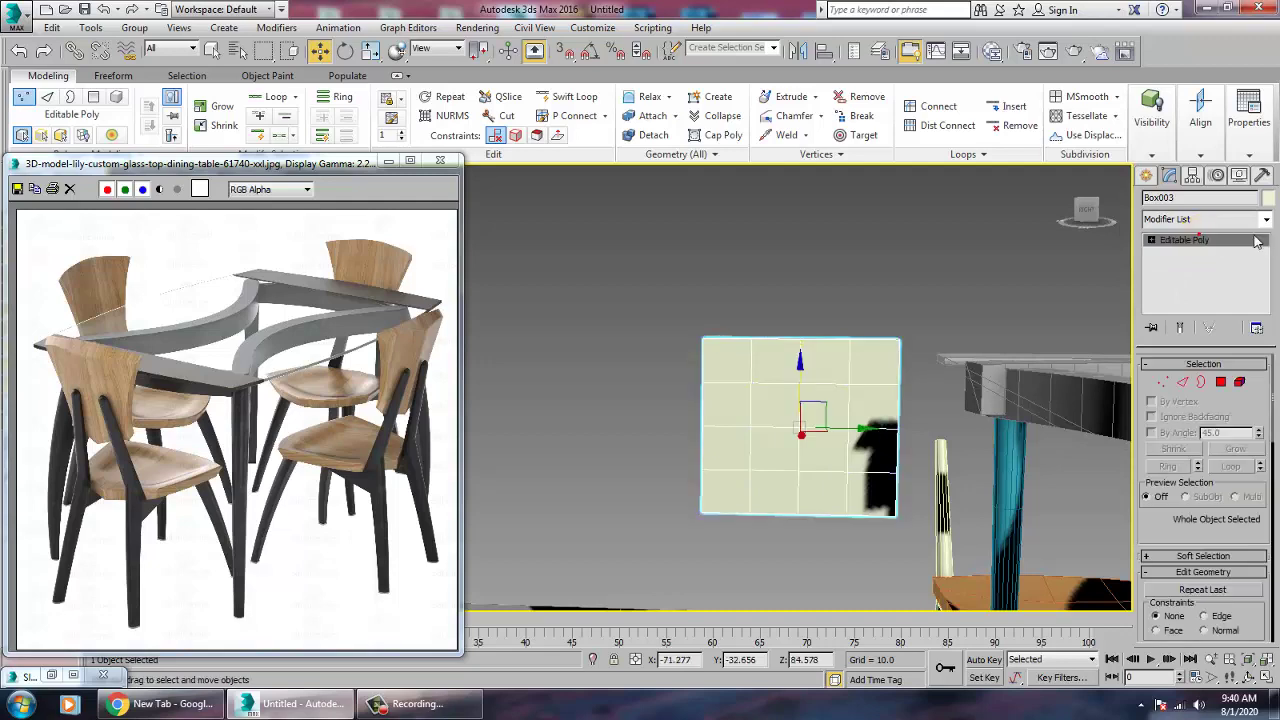
pyautogui.click(1205, 219)
pyautogui.scroll(-1, 1222, 336)
pyautogui.press('f')
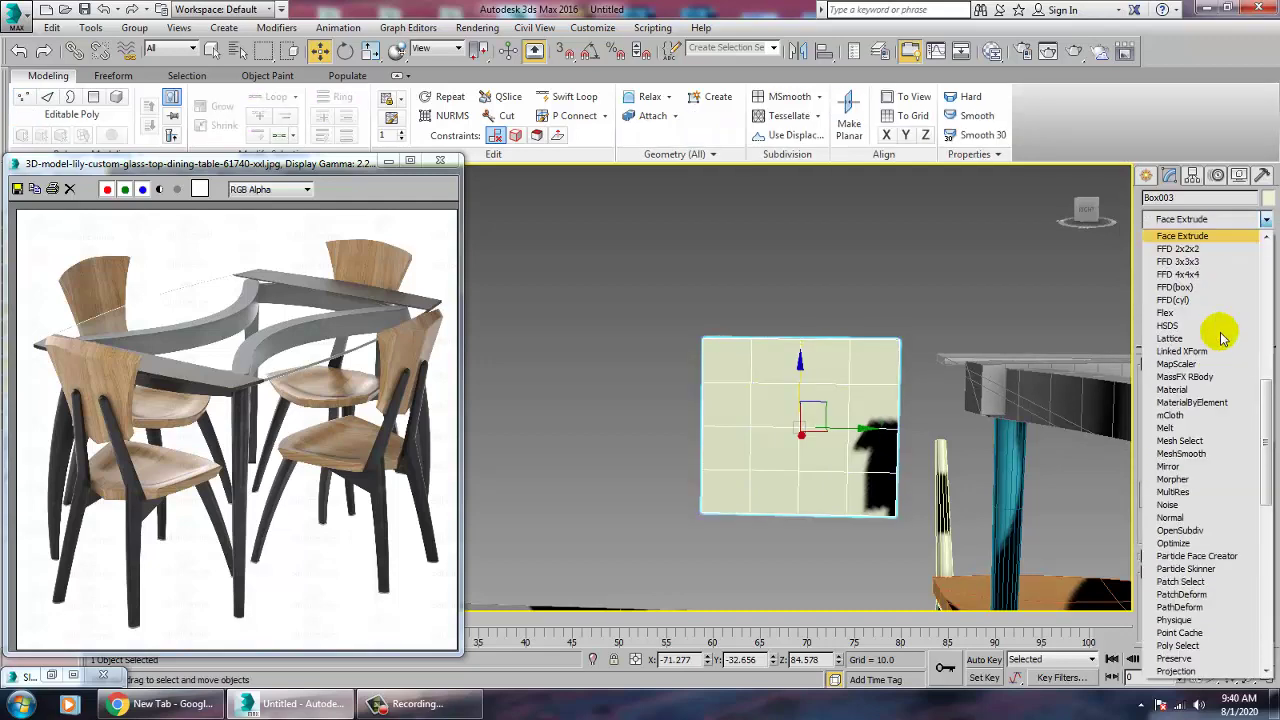
pyautogui.click(1180, 287)
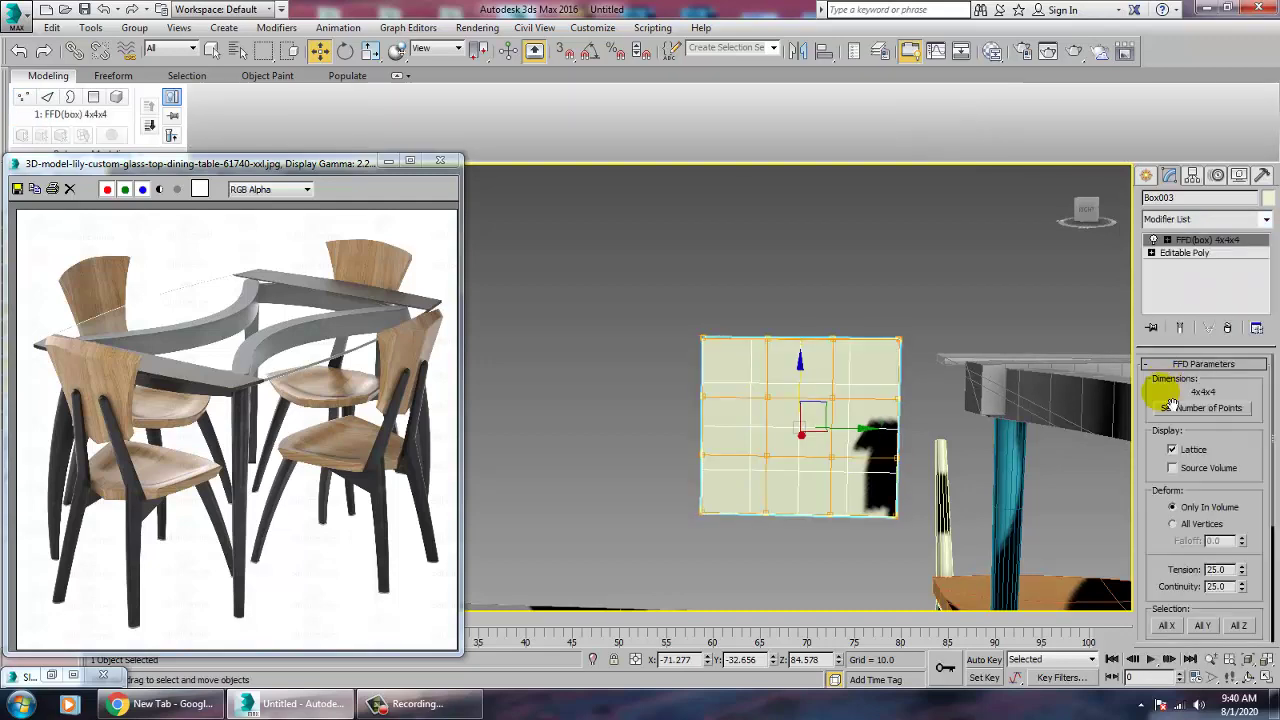
pyautogui.click(1167, 240)
pyautogui.click(1208, 253)
# - In the left view, arch the backrest's top edge by raising its two middle columns of control points
pyautogui.hotkey('alt', 'w')
pyautogui.click(943, 286)
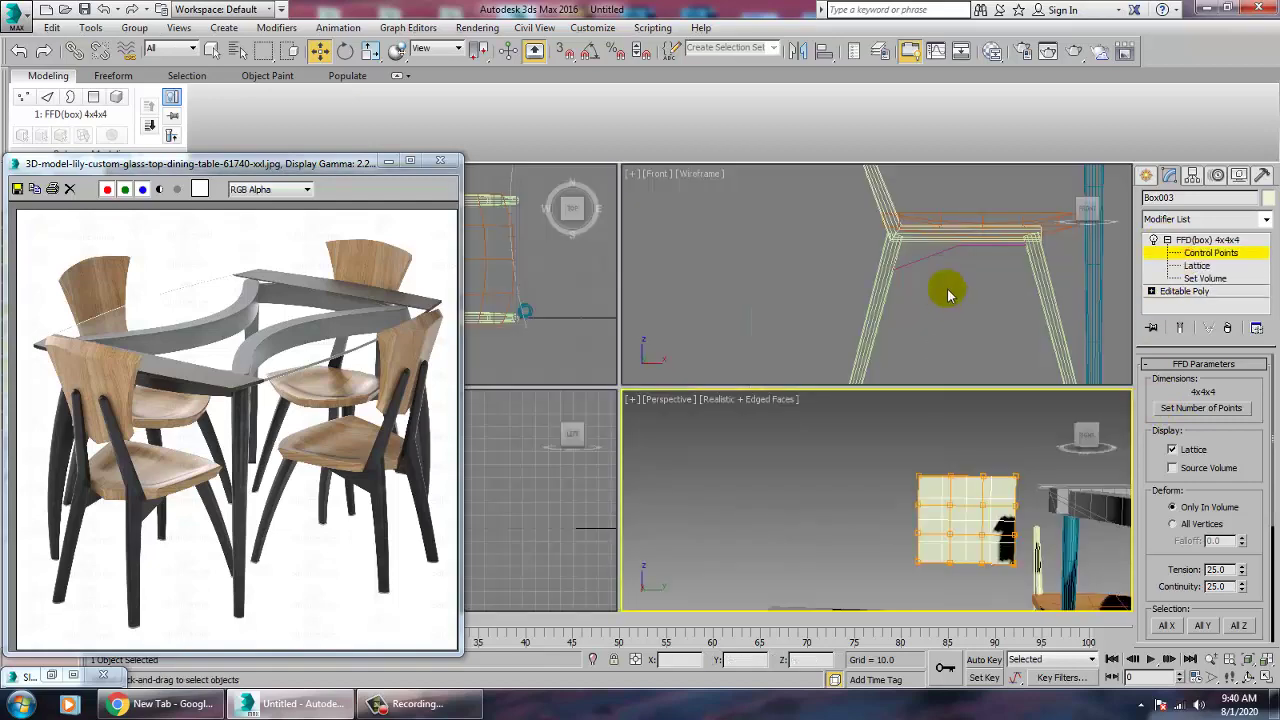
pyautogui.hotkey('alt', 'w')
pyautogui.hotkey('alt', 'w')
pyautogui.click(558, 533)
pyautogui.hotkey('alt', 'w')
pyautogui.scroll(-3, 609, 495)
pyautogui.moveTo(611, 488); pyautogui.dragTo(697, 540, button='middle')
pyautogui.moveTo(632, 360); pyautogui.dragTo(738, 430)
pyautogui.moveTo(718, 370); pyautogui.dragTo(711, 348)
# - Pull the middle control points of both backrest sides inward, and lower the bottom edge's middle points about 2.4 units
pyautogui.moveTo(625, 551); pyautogui.dragTo(663, 515)
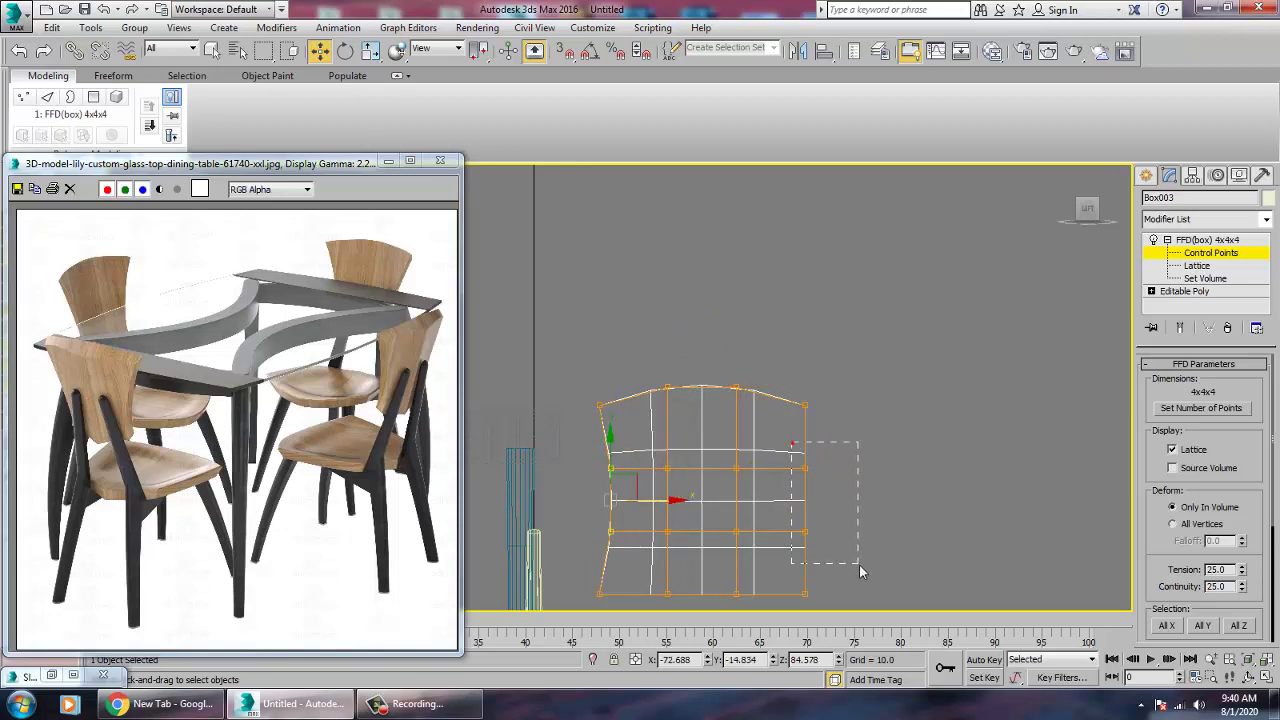
pyautogui.moveTo(870, 510); pyautogui.dragTo(853, 506)
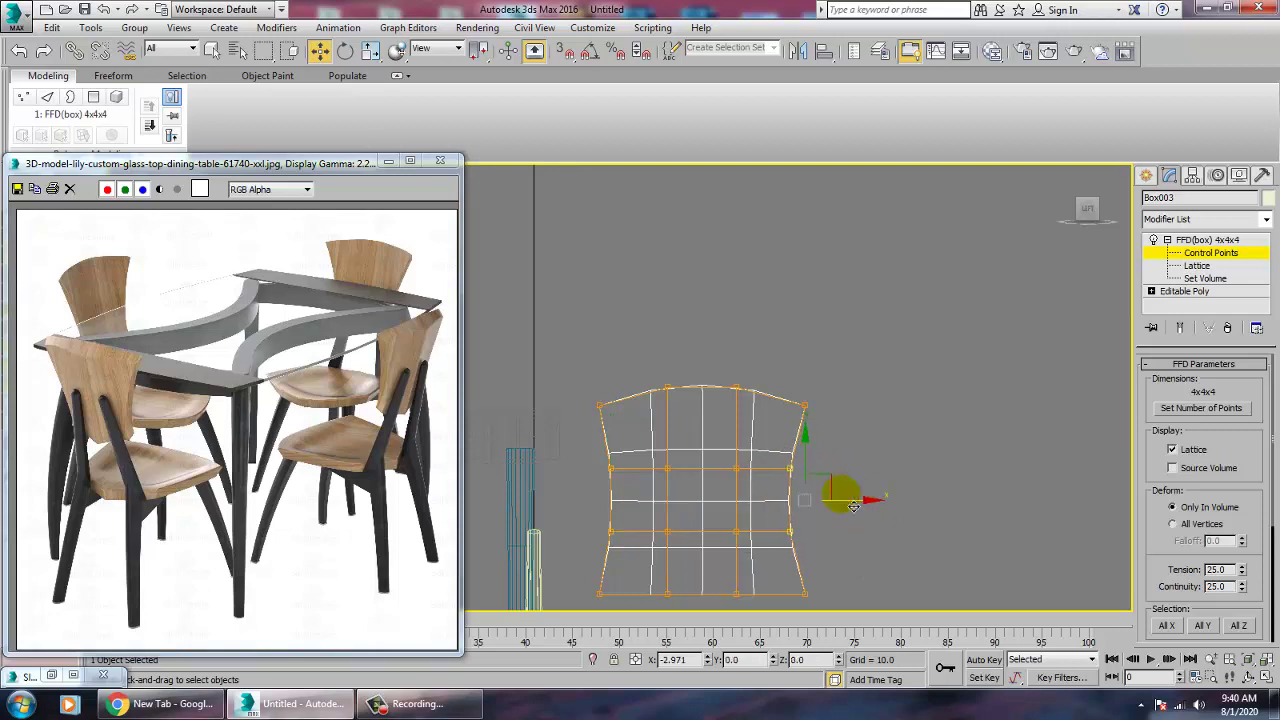
pyautogui.moveTo(742, 626); pyautogui.dragTo(741, 622)
pyautogui.moveTo(712, 565); pyautogui.dragTo(714, 577)
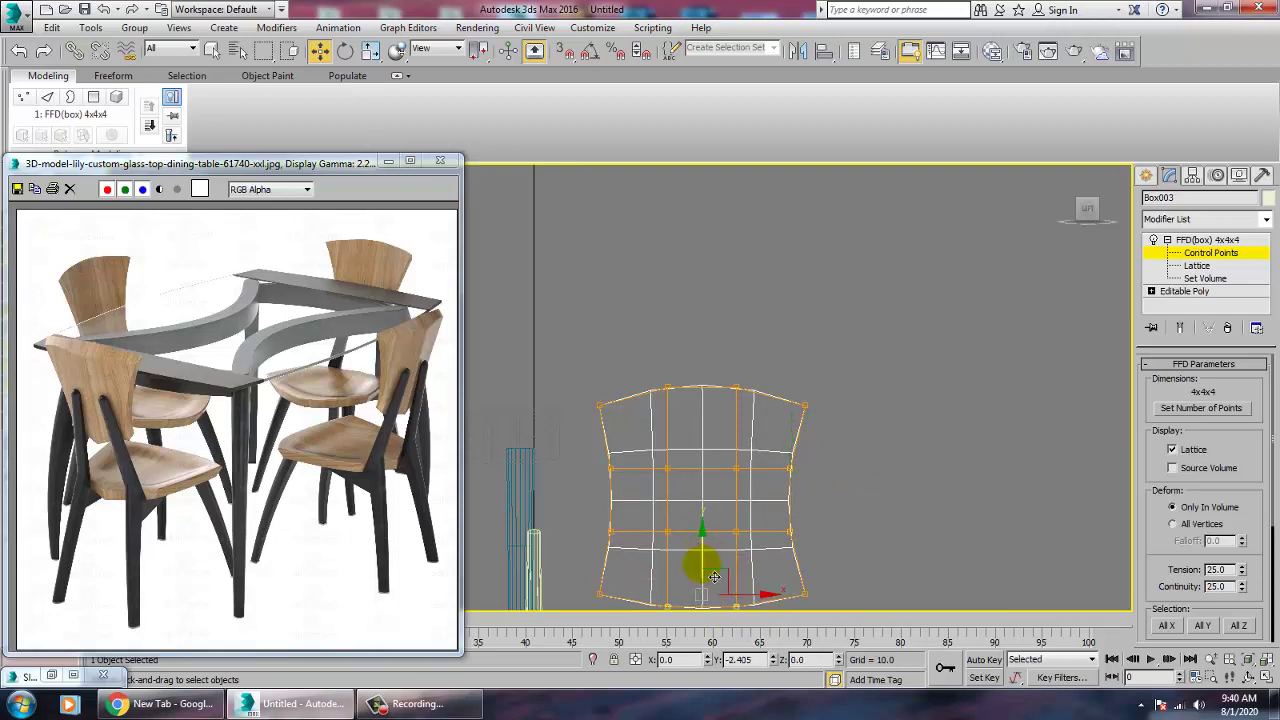
# - Straighten the backrest's bottom edge by levelling its control points, and select the lattice's middle control points
pyautogui.moveTo(714, 567); pyautogui.dragTo(620, 517, button='middle')
pyautogui.moveTo(571, 506); pyautogui.dragTo(623, 560)
pyautogui.moveTo(810, 500)
pyautogui.mouseDown()
pyautogui.moveTo(808, 483)
pyautogui.moveTo(801, 492)
pyautogui.mouseUp()
pyautogui.moveTo(577, 523); pyautogui.dragTo(619, 514)
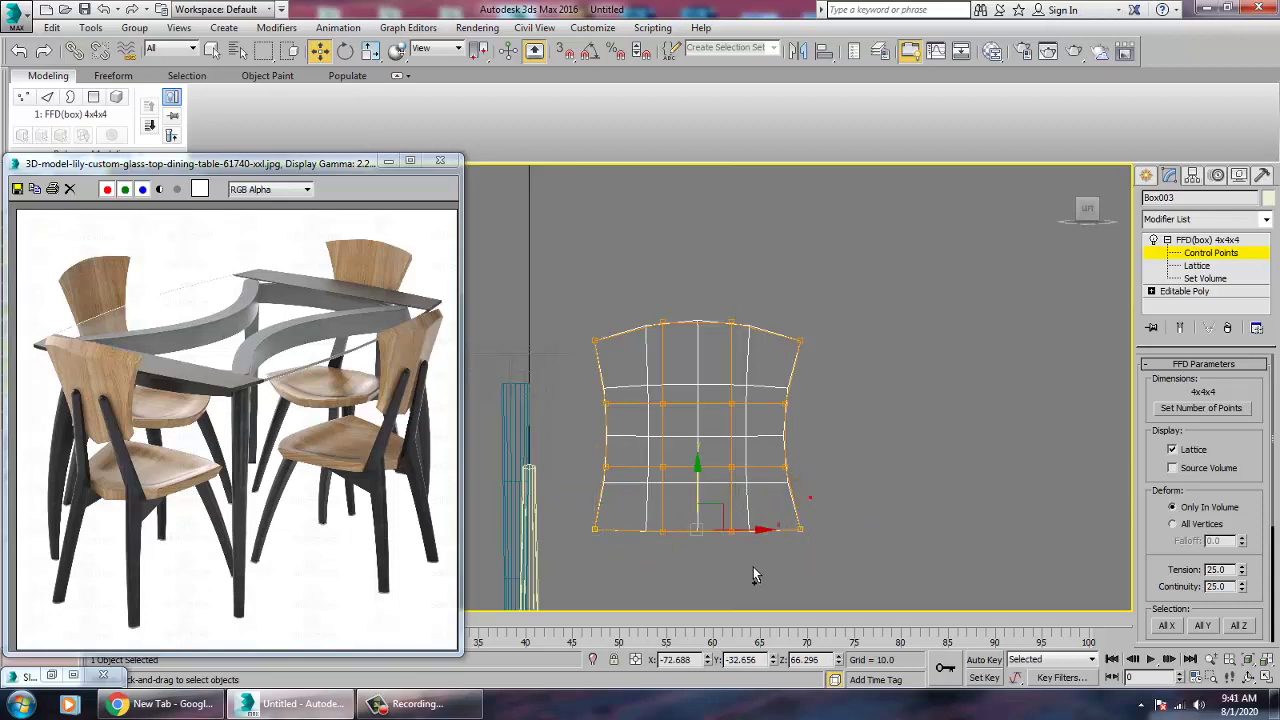
pyautogui.moveTo(713, 497); pyautogui.dragTo(715, 499)
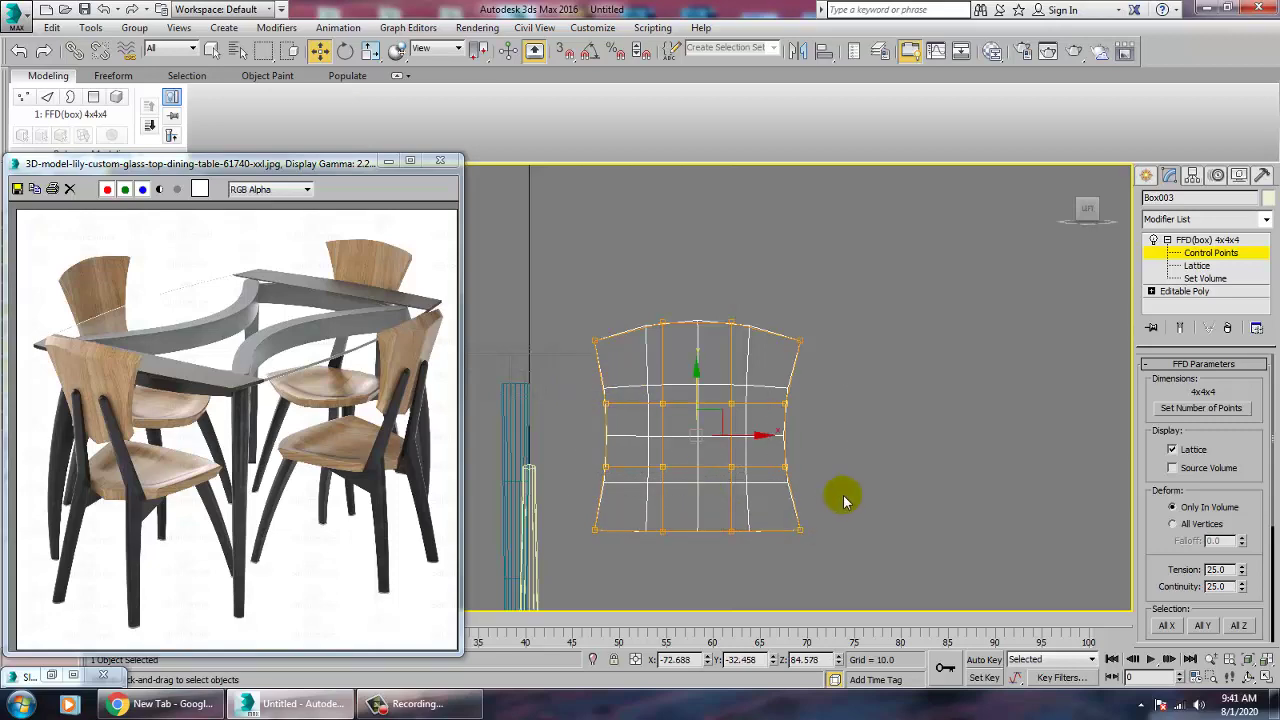
# - Push the lattice's middle control points about 1.2 units along X in the perspective view to curve the backrest, and finish control-point editing
pyautogui.hotkey('alt', 'w')
pyautogui.click(909, 512)
pyautogui.hotkey('alt', 'w')
pyautogui.keyDown('alt'); pyautogui.moveTo(909, 496); pyautogui.dragTo(772, 441, button='middle'); pyautogui.keyUp('alt')
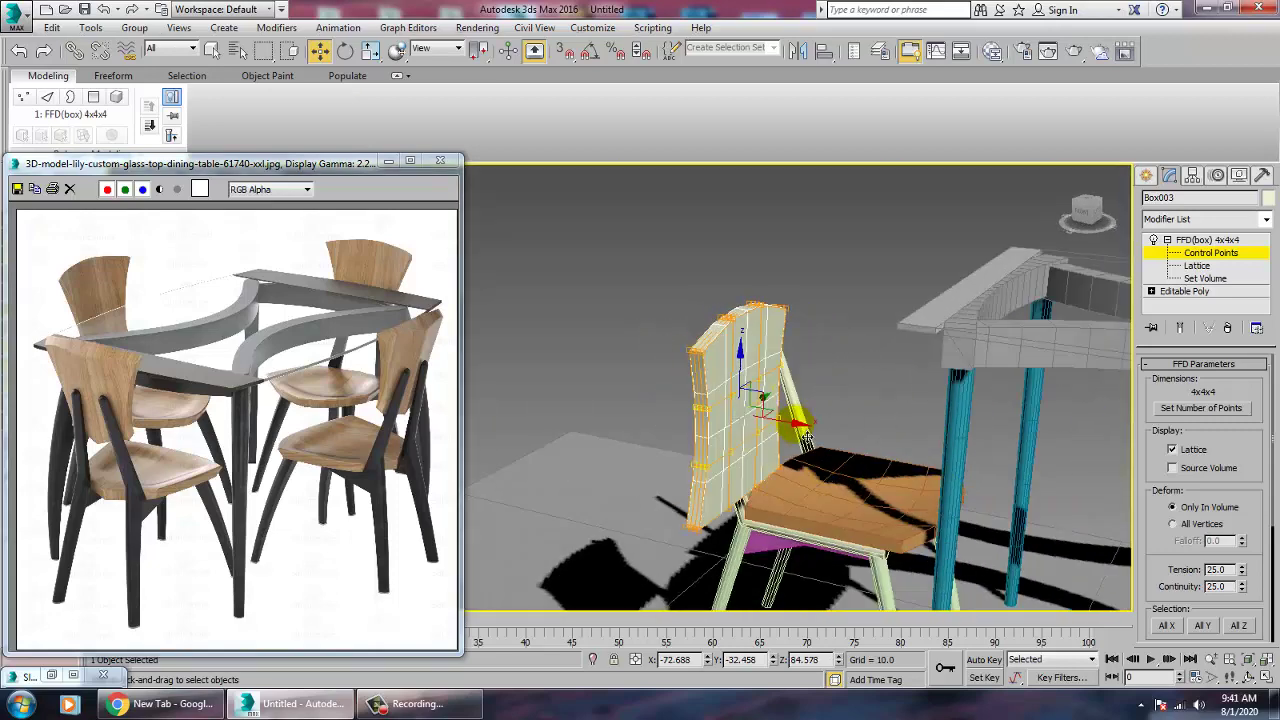
pyautogui.moveTo(801, 436); pyautogui.dragTo(800, 433)
pyautogui.keyDown('alt'); pyautogui.moveTo(800, 433); pyautogui.dragTo(880, 497, button='middle'); pyautogui.keyUp('alt')
pyautogui.moveTo(798, 488); pyautogui.dragTo(792, 488)
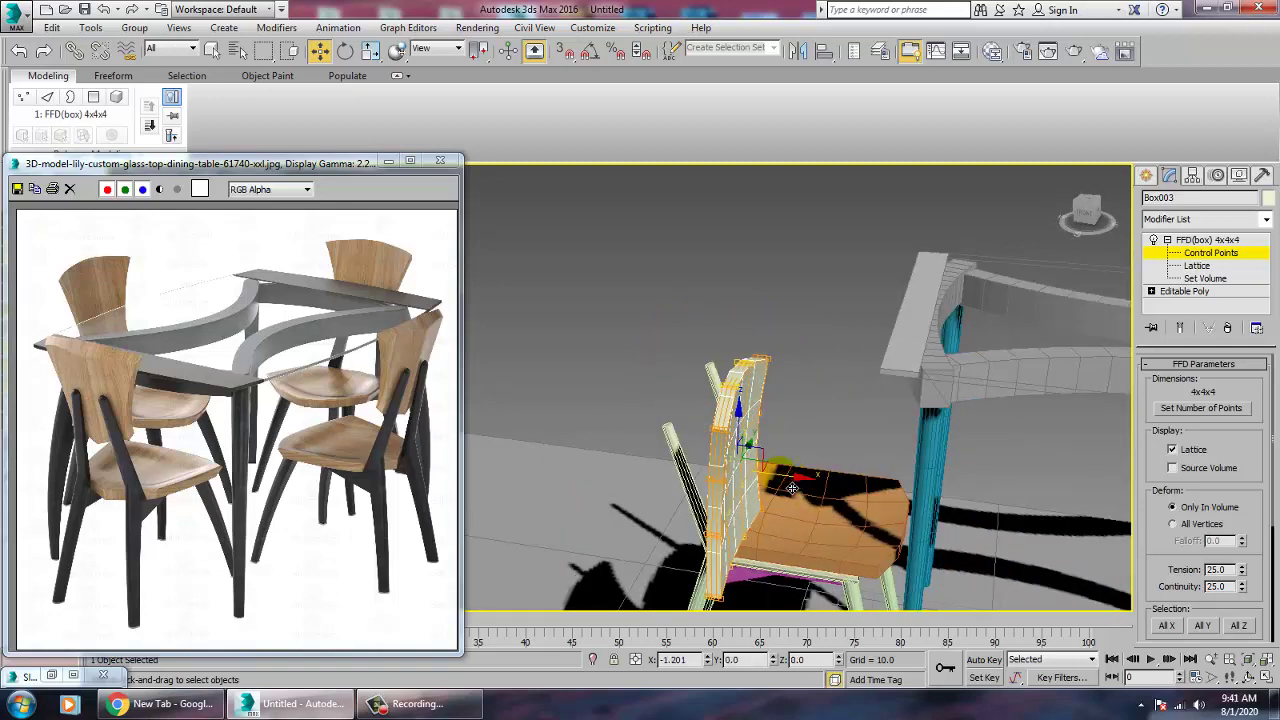
pyautogui.click(1174, 241)
# - Rotate the backrest so it leans back like the rear supports, and move it over the back of the seat
pyautogui.keyDown('alt'); pyautogui.moveTo(874, 398); pyautogui.dragTo(853, 330, button='middle'); pyautogui.keyUp('alt')
pyautogui.press('e')
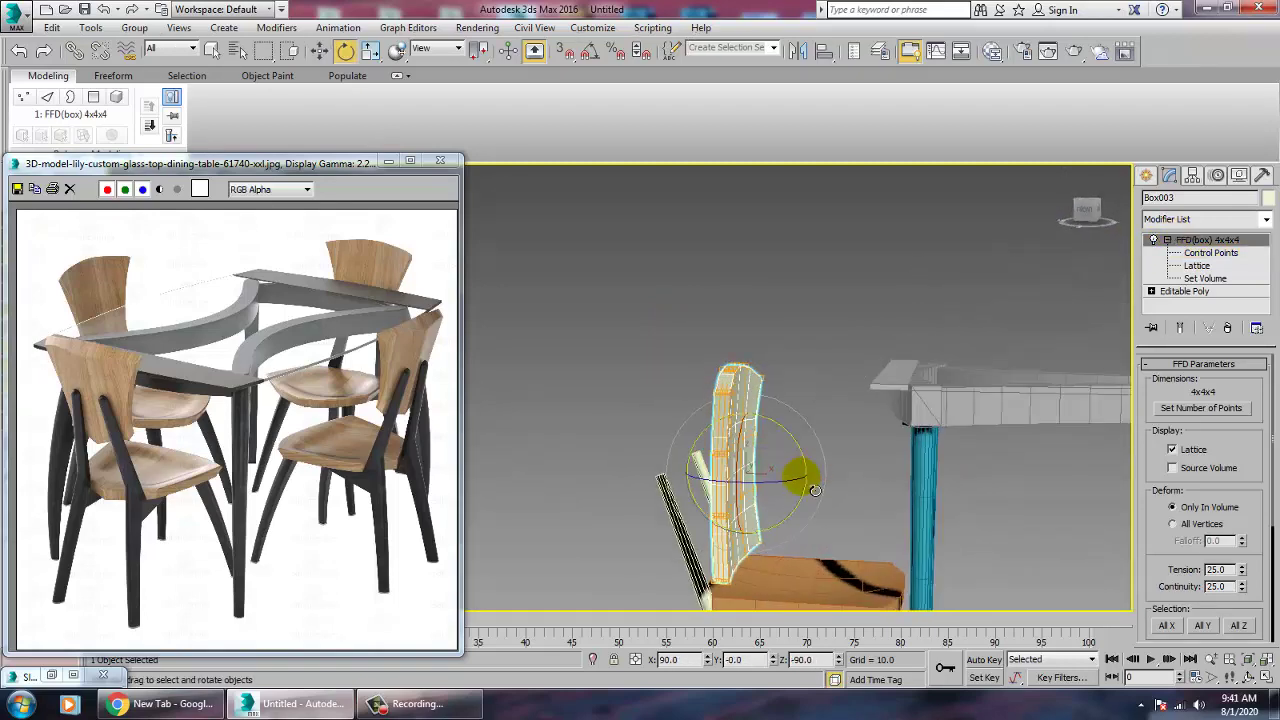
pyautogui.moveTo(806, 460); pyautogui.dragTo(797, 455)
pyautogui.keyDown('alt'); pyautogui.moveTo(835, 450); pyautogui.dragTo(719, 523, button='middle'); pyautogui.keyUp('alt')
pyautogui.press('w')
pyautogui.moveTo(787, 522); pyautogui.dragTo(1045, 592)
pyautogui.keyDown('alt'); pyautogui.moveTo(1048, 590); pyautogui.dragTo(1095, 434, button='middle'); pyautogui.keyUp('alt')
pyautogui.moveTo(1000, 585); pyautogui.dragTo(885, 432, button='middle')
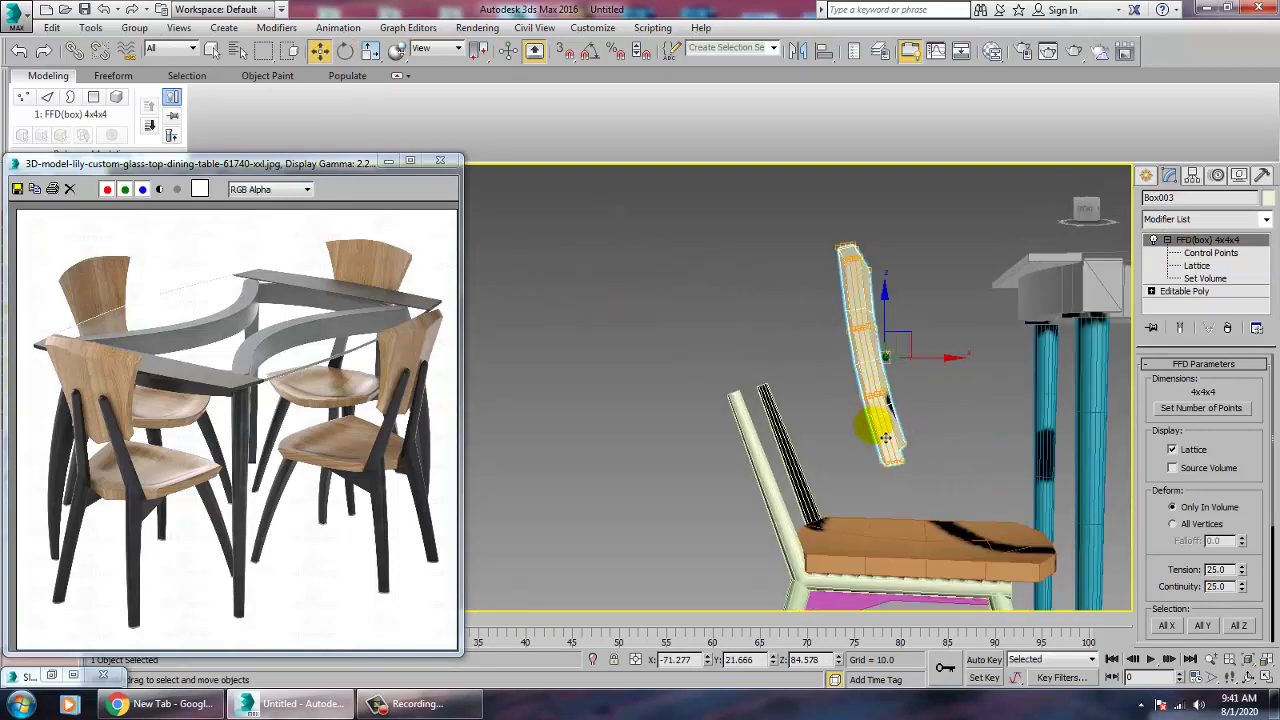
pyautogui.moveTo(938, 361); pyautogui.dragTo(818, 372)
# - Scale the backrest to suit the chair and move it back against the rear supports
pyautogui.keyDown('alt'); pyautogui.moveTo(880, 397); pyautogui.dragTo(771, 394, button='middle'); pyautogui.keyUp('alt')
pyautogui.press('r')
pyautogui.moveTo(776, 369); pyautogui.dragTo(748, 335)
pyautogui.keyDown('alt'); pyautogui.moveTo(748, 335); pyautogui.dragTo(763, 358, button='middle'); pyautogui.keyUp('alt')
pyautogui.press('w')
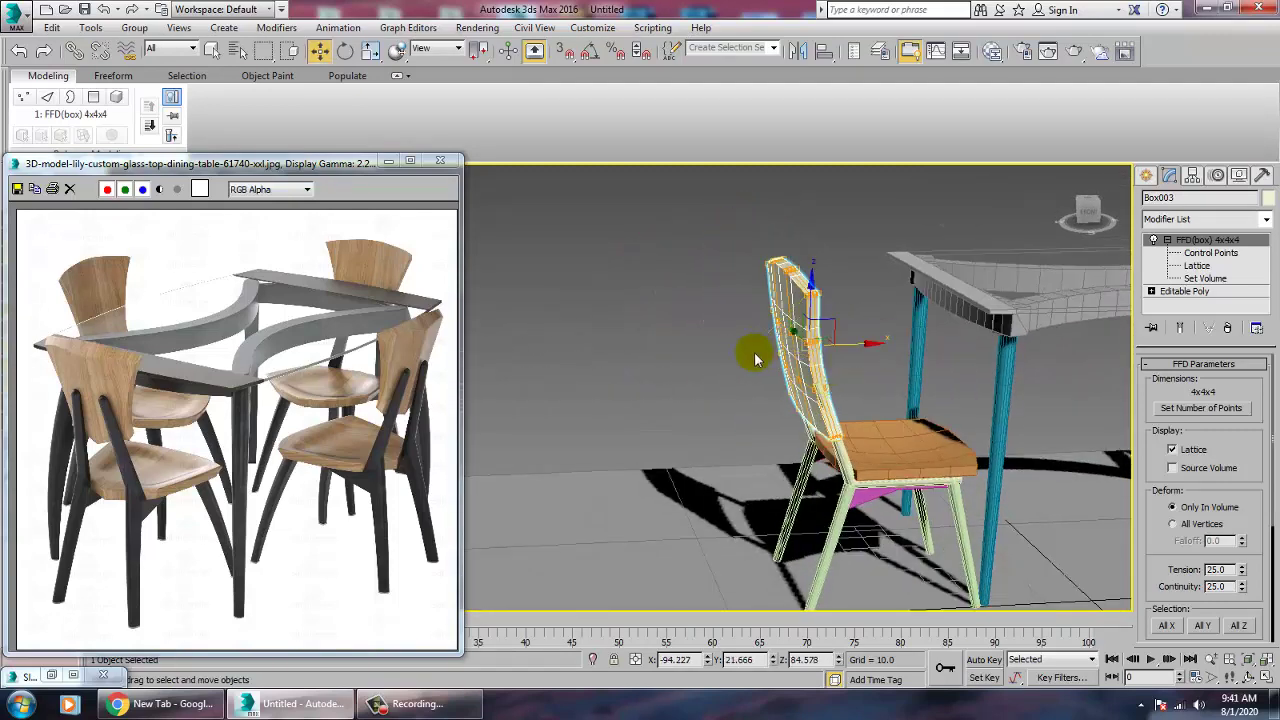
pyautogui.moveTo(864, 358); pyautogui.dragTo(715, 388)
pyautogui.keyDown('alt'); pyautogui.moveTo(715, 388); pyautogui.dragTo(832, 388, button='middle'); pyautogui.keyUp('alt')
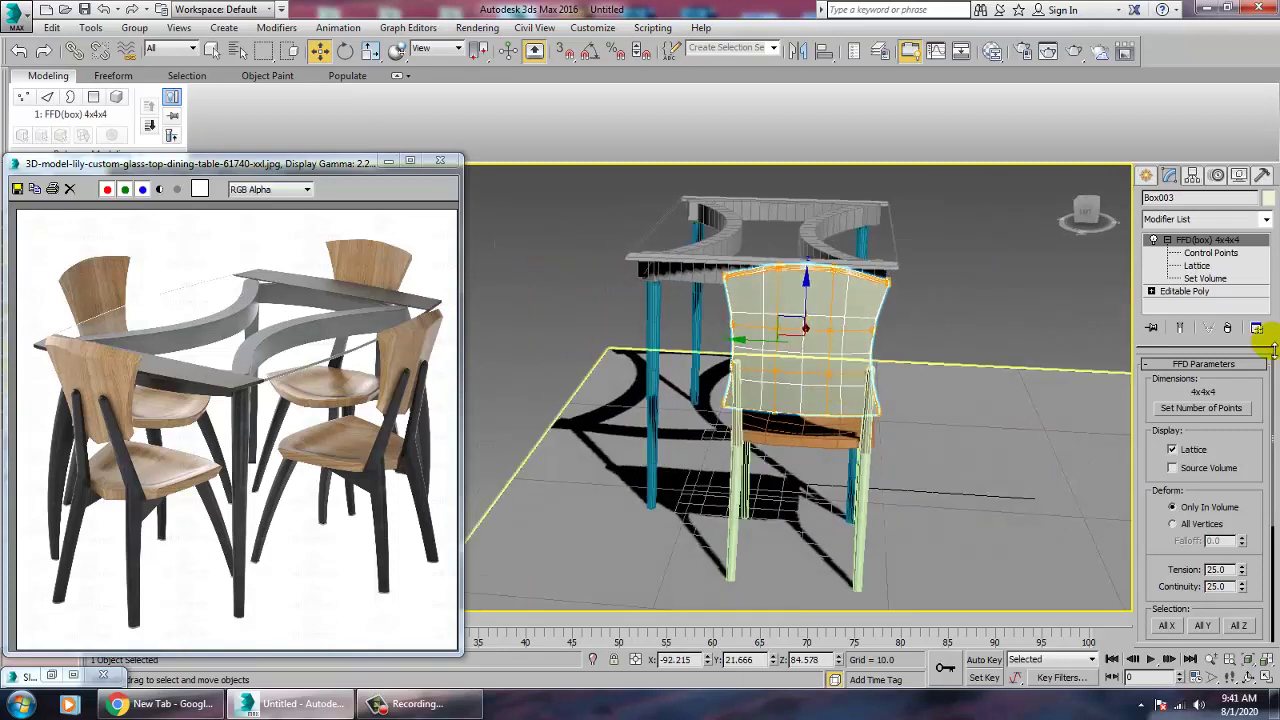
# - Rotate one rear support so its upper end leans inward behind the backrest, and move it back in line with its leg
pyautogui.scroll(6, 880, 445)
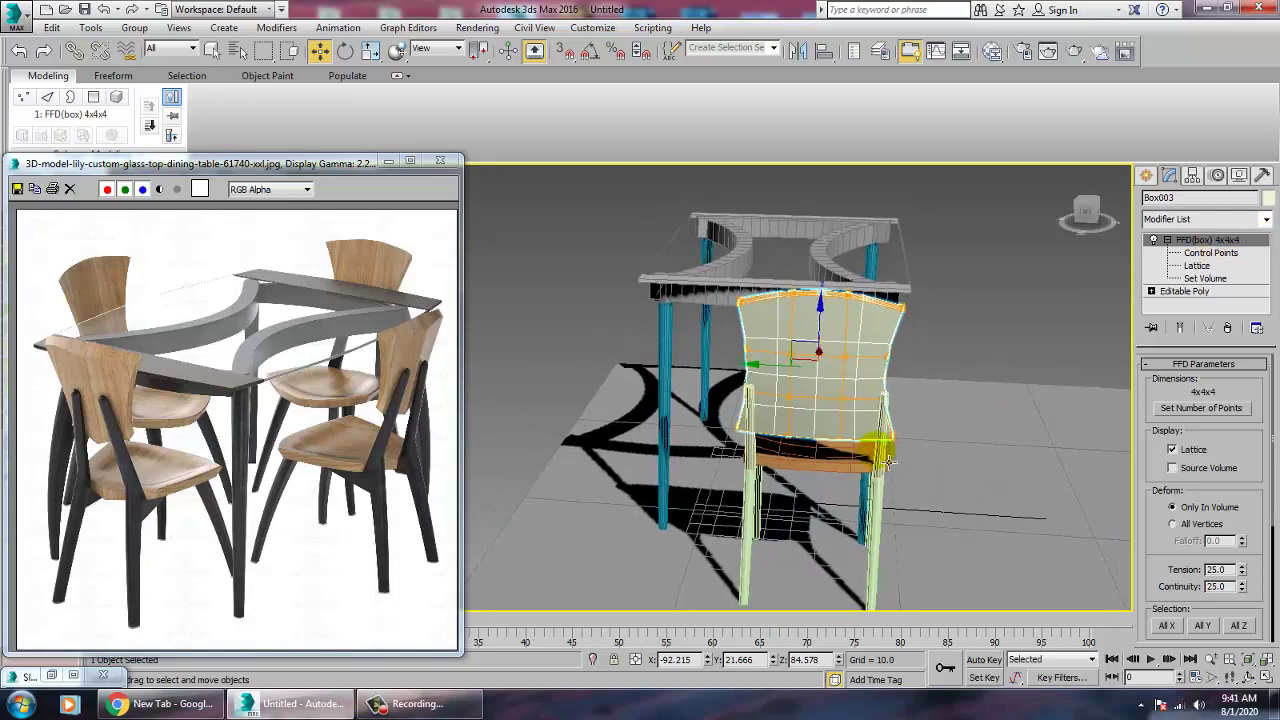
pyautogui.click(903, 451)
pyautogui.press('e')
pyautogui.moveTo(929, 390); pyautogui.dragTo(908, 382)
pyautogui.press('w')
pyautogui.moveTo(846, 432)
pyautogui.mouseDown()
pyautogui.moveTo(813, 433)
pyautogui.moveTo(824, 432)
pyautogui.mouseUp()
# - Delete the other rear support and replace it with a copy of the tilted one mirrored on Y, moved about 37.4 units across
pyautogui.keyDown('alt'); pyautogui.moveTo(915, 432); pyautogui.dragTo(643, 434, button='middle'); pyautogui.keyUp('alt')
pyautogui.click(566, 425)
pyautogui.press('Delete')
pyautogui.click(901, 418)
pyautogui.keyDown('alt'); pyautogui.moveTo(901, 418); pyautogui.dragTo(886, 453, button='middle'); pyautogui.keyUp('alt')
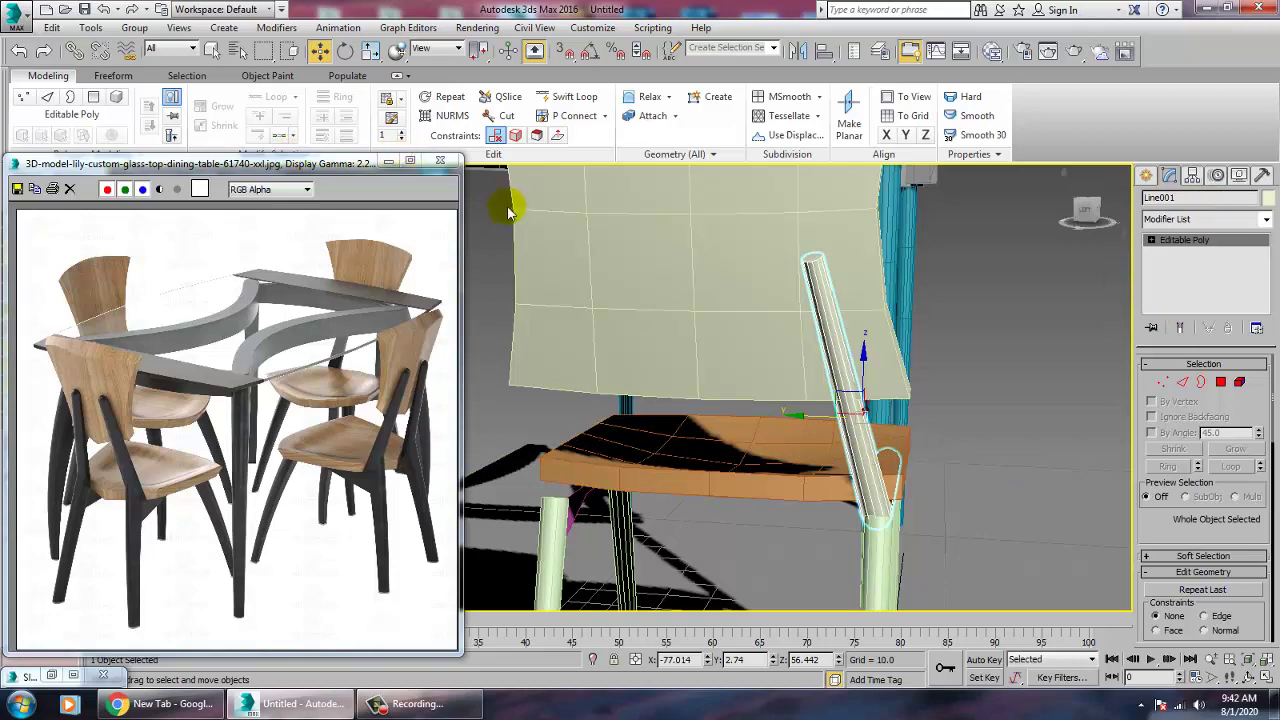
pyautogui.click(800, 52)
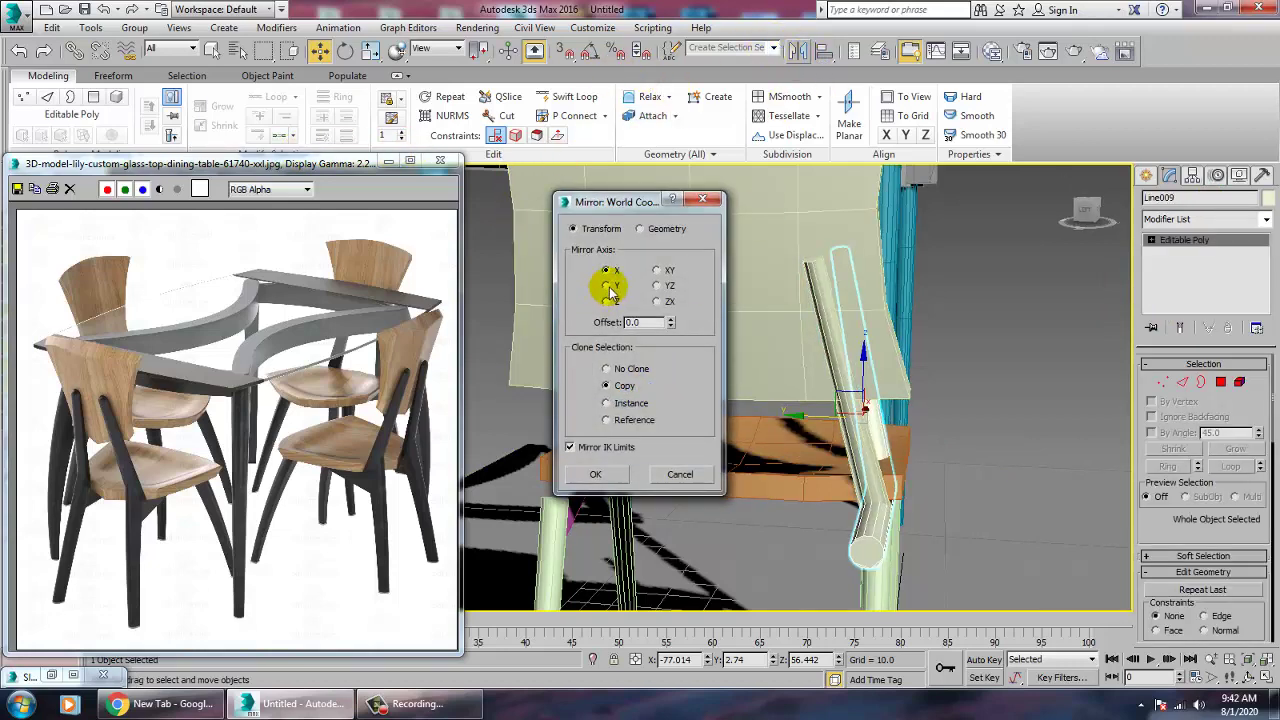
pyautogui.click(607, 287)
pyautogui.click(599, 470)
pyautogui.keyDown('alt'); pyautogui.moveTo(738, 422); pyautogui.dragTo(821, 427, button='middle'); pyautogui.keyUp('alt')
pyautogui.moveTo(820, 432); pyautogui.dragTo(541, 455)
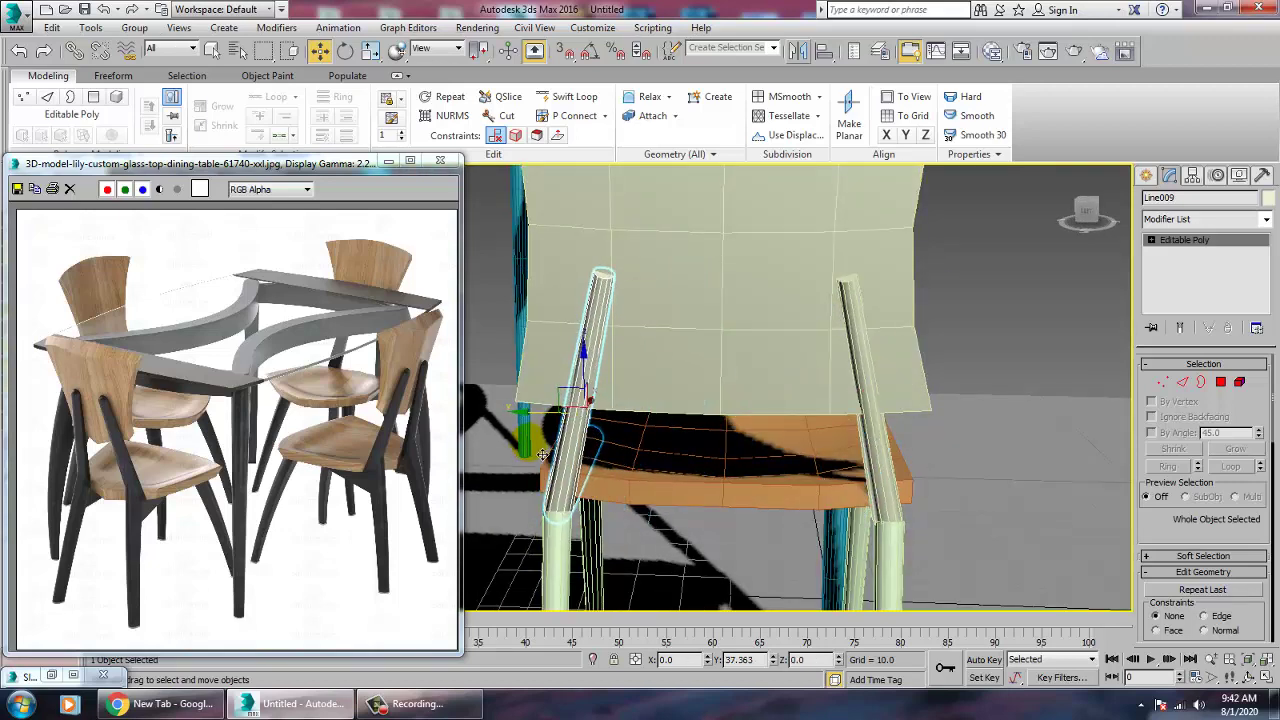
# - Fine-tune the backrest's tilt and scale so it fits the two angled rear supports
pyautogui.click(714, 317)
pyautogui.keyDown('alt'); pyautogui.moveTo(714, 317); pyautogui.dragTo(732, 336, button='middle'); pyautogui.keyUp('alt')
pyautogui.press('e')
pyautogui.moveTo(837, 316); pyautogui.dragTo(823, 312)
pyautogui.scroll(-6, 826, 315)
pyautogui.keyDown('alt'); pyautogui.moveTo(824, 320); pyautogui.dragTo(975, 262, button='middle'); pyautogui.keyUp('alt')
pyautogui.press('r')
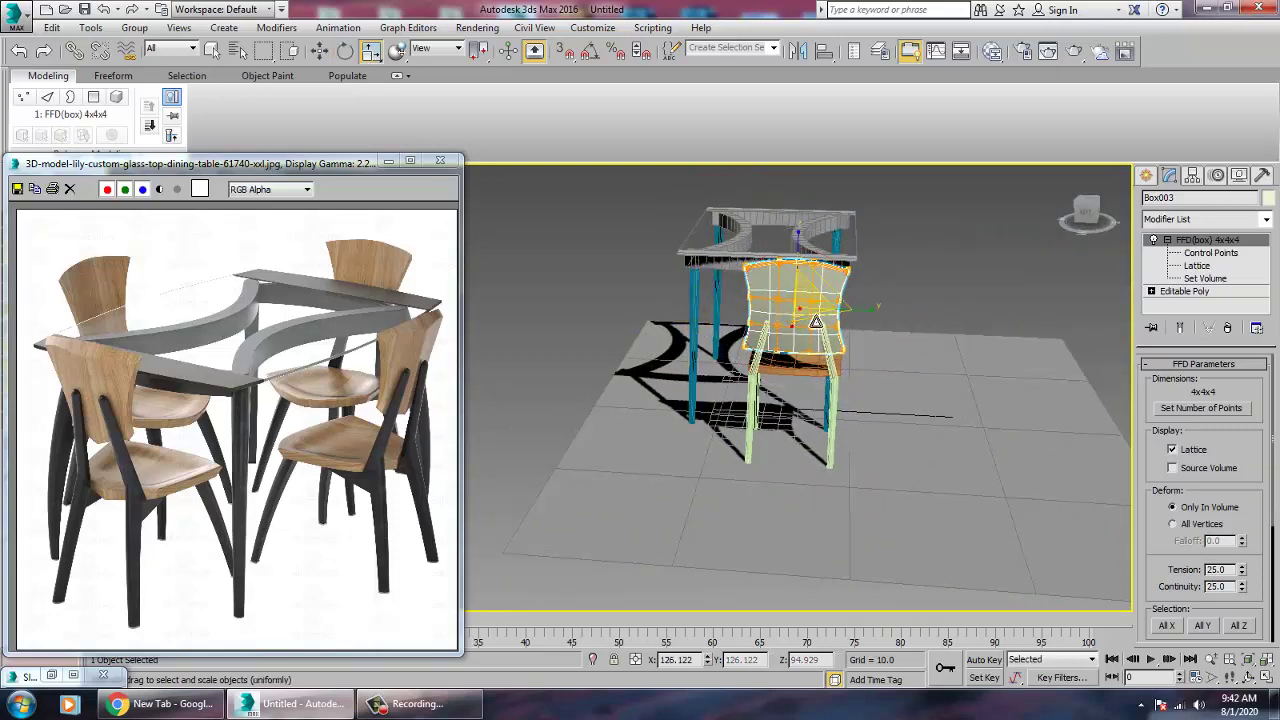
pyautogui.moveTo(816, 321); pyautogui.dragTo(820, 327)
# - Narrow the backrest's lower edge by scaling the lattice's bottom control points inward, and finish control-point editing
pyautogui.keyDown('alt'); pyautogui.moveTo(823, 327); pyautogui.dragTo(676, 437, button='middle'); pyautogui.keyUp('alt')
pyautogui.click(1215, 238)
pyautogui.click(1205, 253)
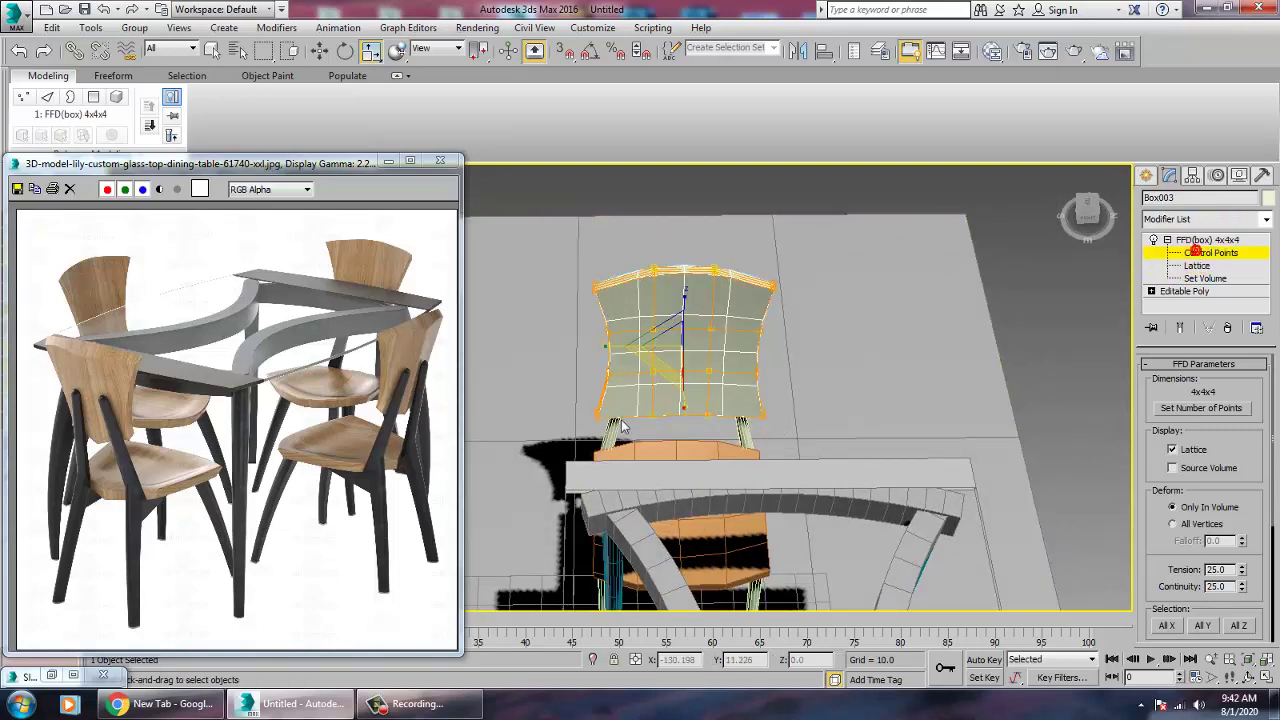
pyautogui.moveTo(563, 402); pyautogui.dragTo(860, 459)
pyautogui.moveTo(608, 418); pyautogui.dragTo(632, 430)
pyautogui.keyDown('alt'); pyautogui.moveTo(771, 370); pyautogui.dragTo(834, 333, button='middle'); pyautogui.keyUp('alt')
pyautogui.press('w')
pyautogui.click(1221, 242)
# - Select every object in the scene and give them all the same grey object colour
pyautogui.scroll(-5, 910, 345)
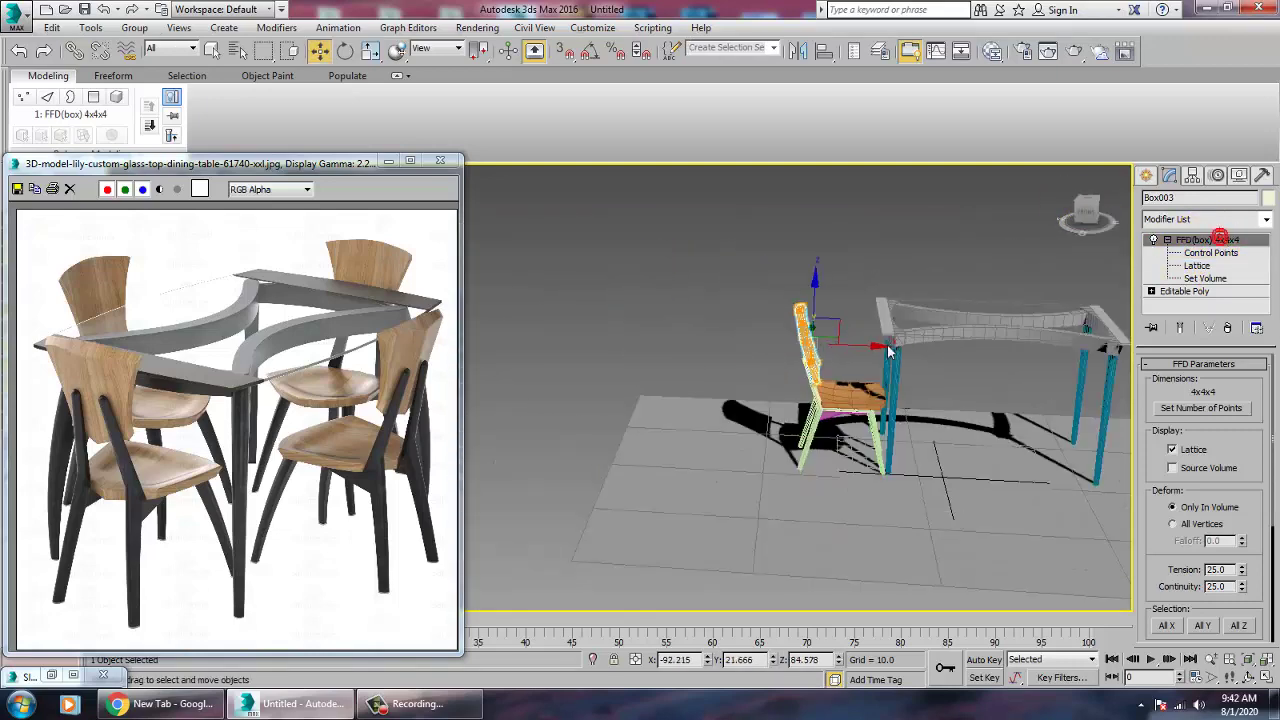
pyautogui.hotkey('ctrl', 'a')
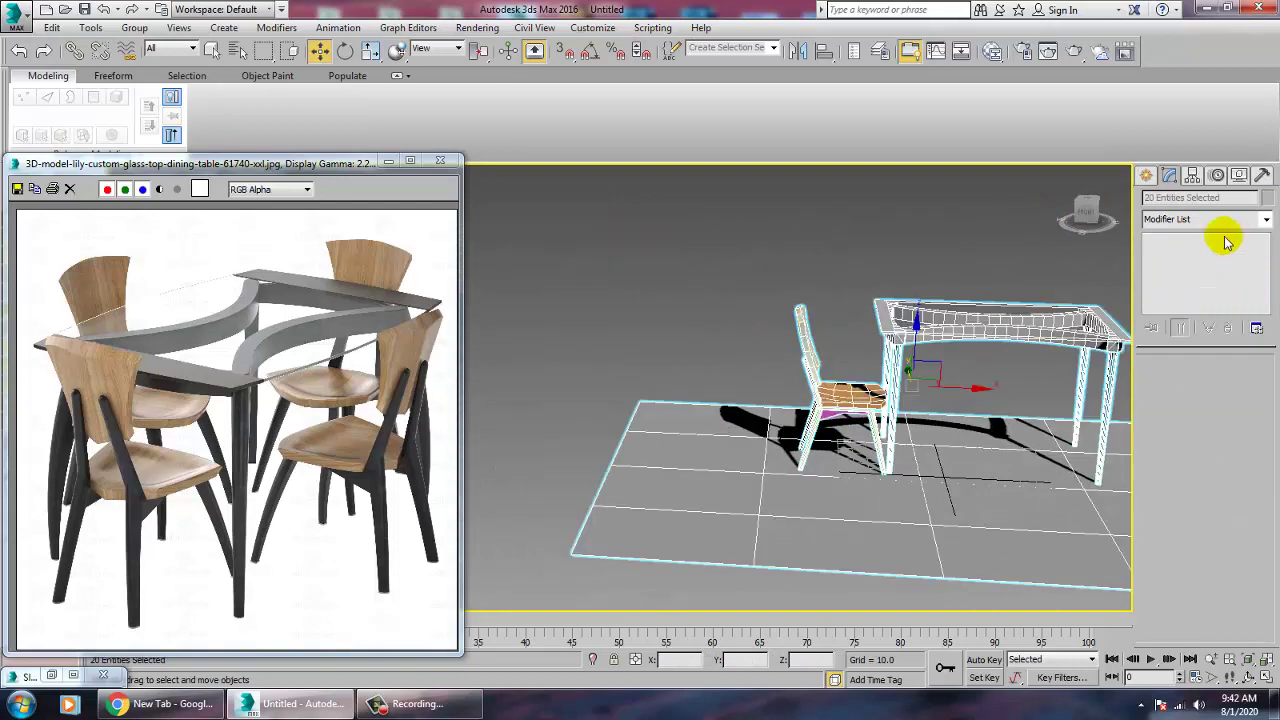
pyautogui.click(1265, 200)
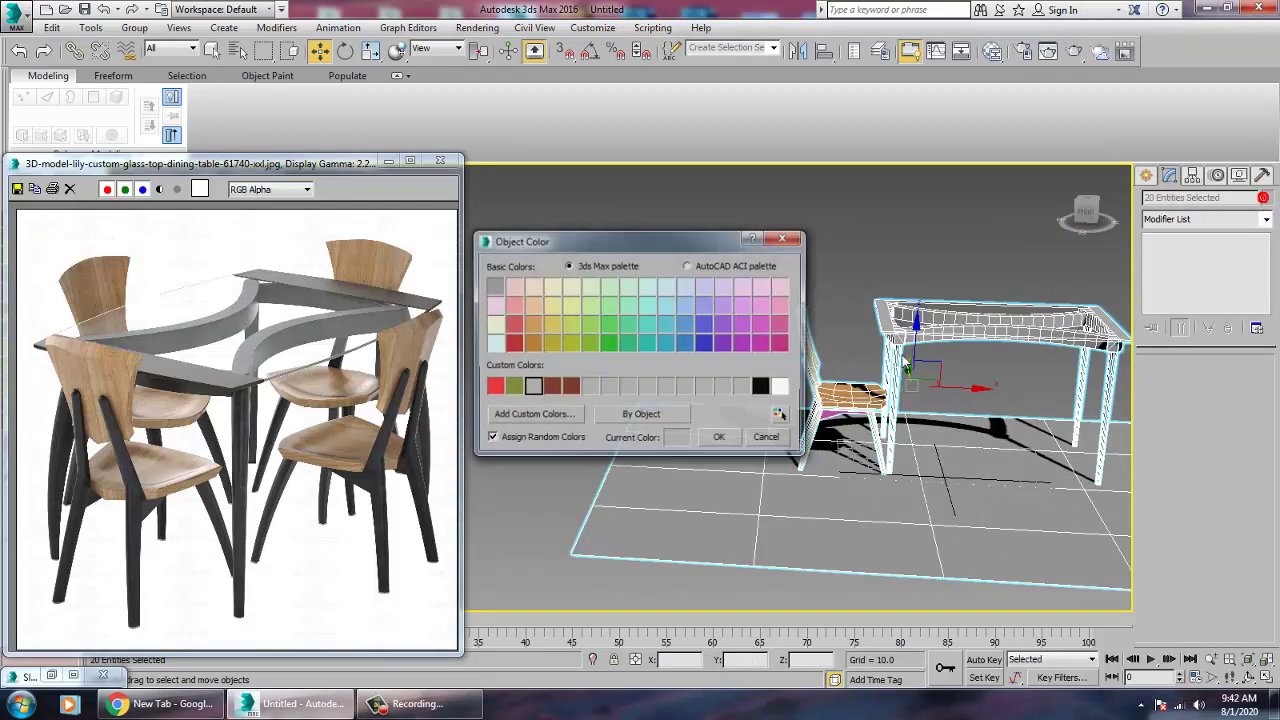
pyautogui.click(722, 439)
# - Reduce the selection to the chair's parts by deselecting the table and floor, and try moving the chair along the table's end
pyautogui.keyDown('alt'); pyautogui.moveTo(726, 442); pyautogui.dragTo(680, 311, button='middle'); pyautogui.keyUp('alt')
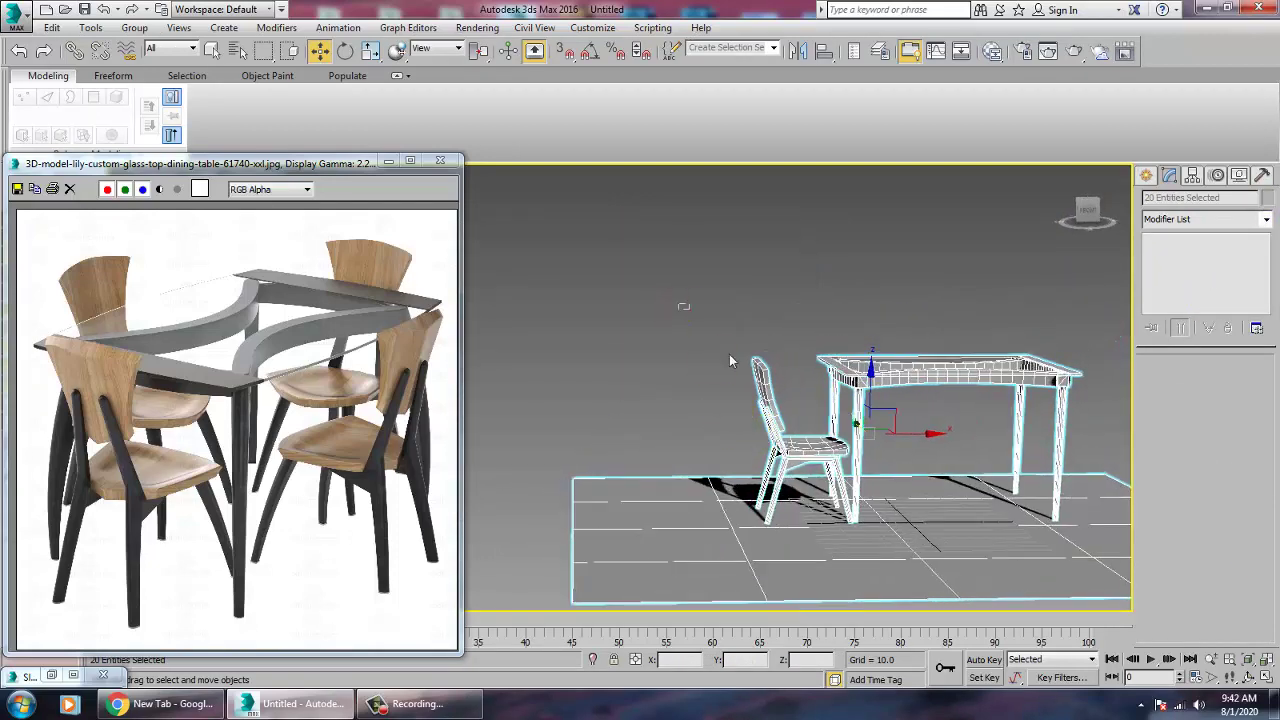
pyautogui.moveTo(834, 546); pyautogui.dragTo(837, 554)
pyautogui.keyDown('alt'); pyautogui.moveTo(913, 290); pyautogui.dragTo(1040, 633); pyautogui.keyUp('alt')
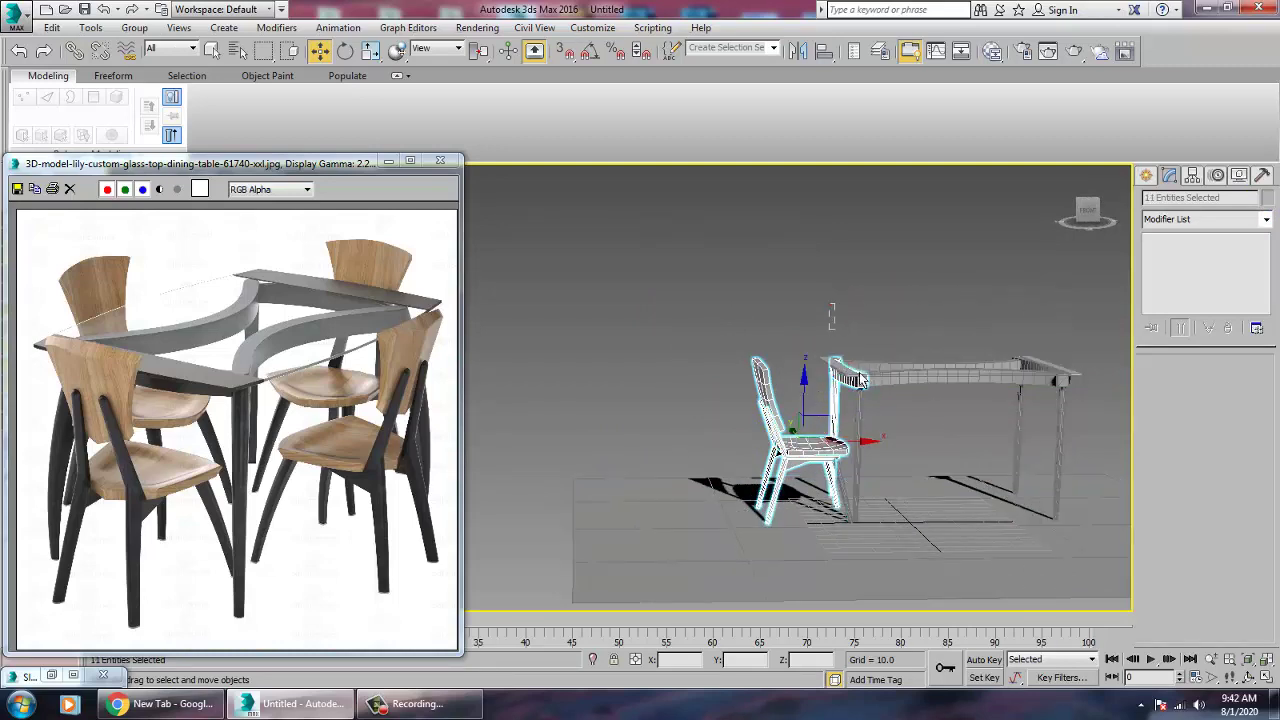
pyautogui.keyDown('alt'); pyautogui.moveTo(841, 337); pyautogui.dragTo(762, 484, button='middle'); pyautogui.keyUp('alt')
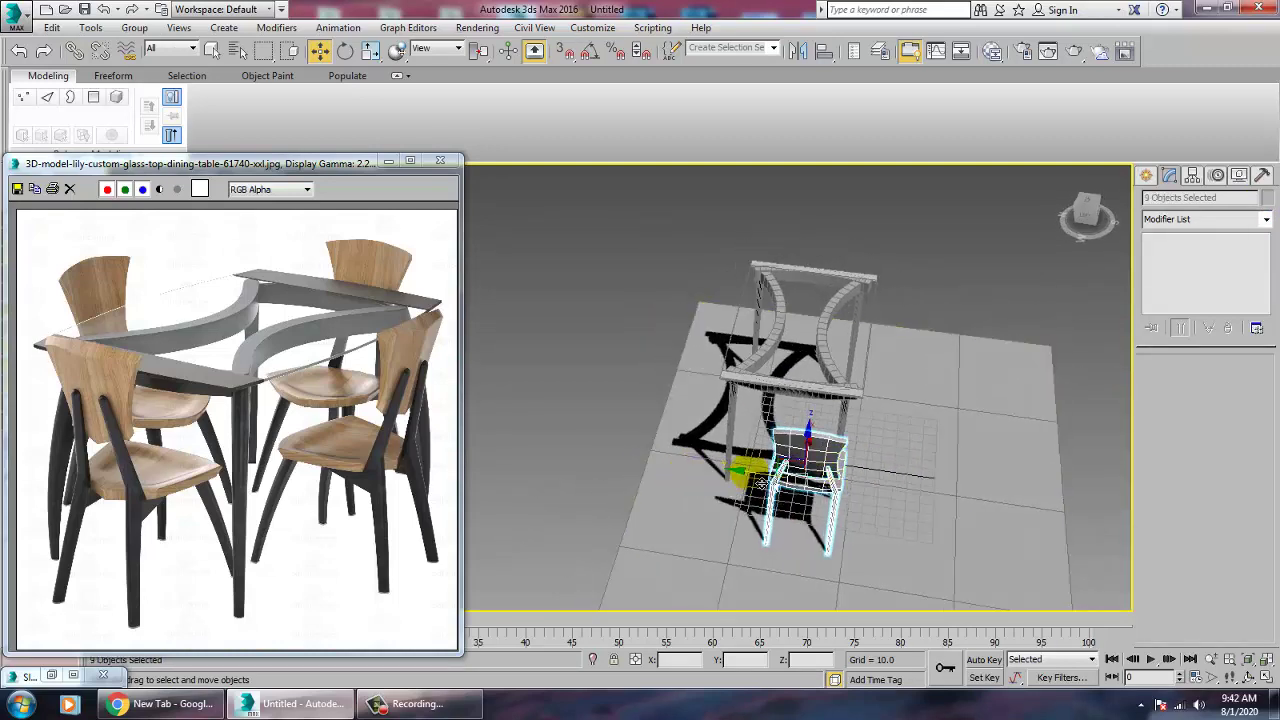
pyautogui.moveTo(763, 487); pyautogui.dragTo(735, 478)
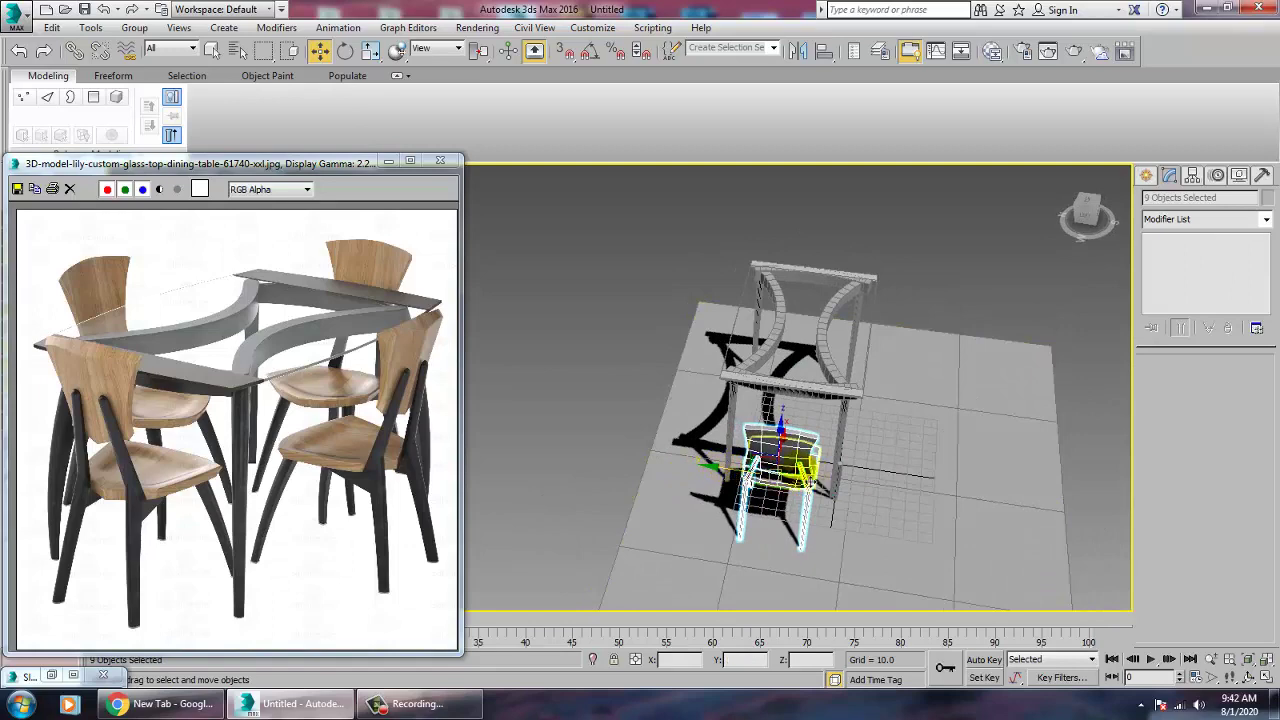
pyautogui.keyDown('alt'); pyautogui.moveTo(825, 487); pyautogui.dragTo(697, 443, button='middle'); pyautogui.keyUp('alt')
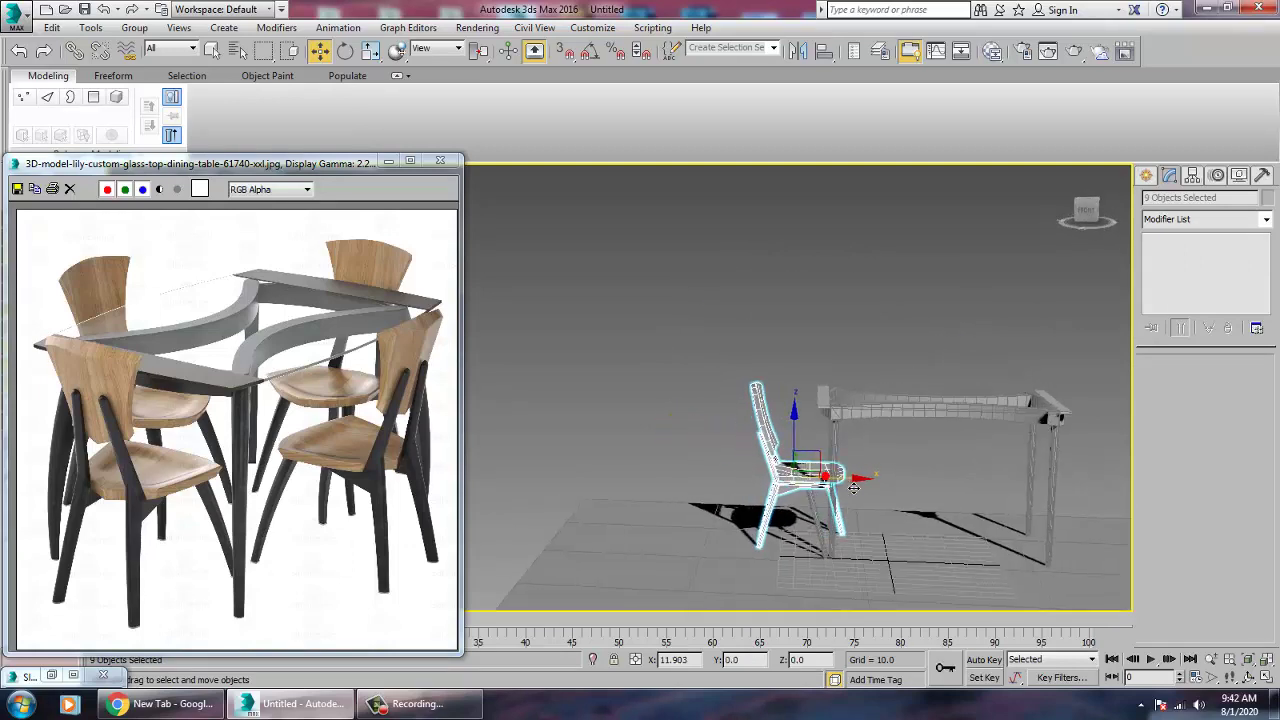
# - Include the missed chair leg in the selection, move the chair about 22 units along Y to centre it, and slide it under the table
pyautogui.keyDown('alt'); pyautogui.moveTo(857, 487); pyautogui.dragTo(903, 508, button='middle'); pyautogui.keyUp('alt')
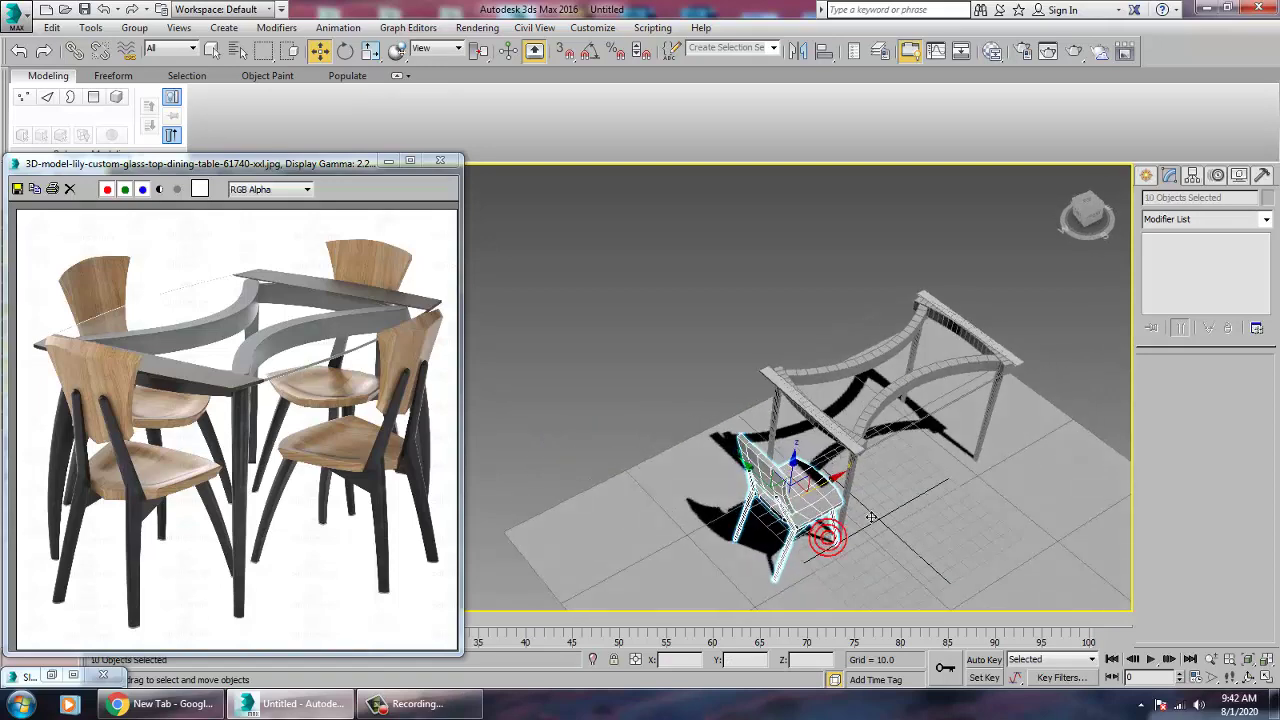
pyautogui.moveTo(764, 488); pyautogui.dragTo(735, 472)
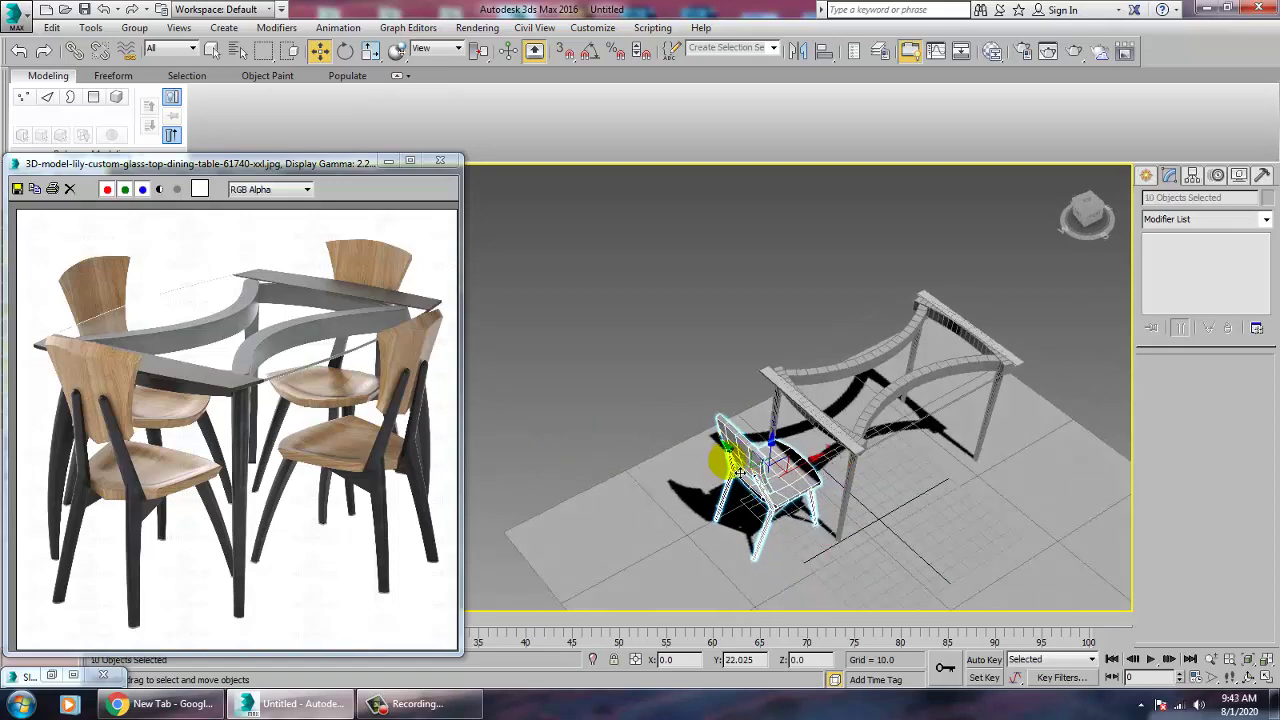
pyautogui.keyDown('alt'); pyautogui.moveTo(870, 520); pyautogui.dragTo(815, 532, button='middle'); pyautogui.keyUp('alt')
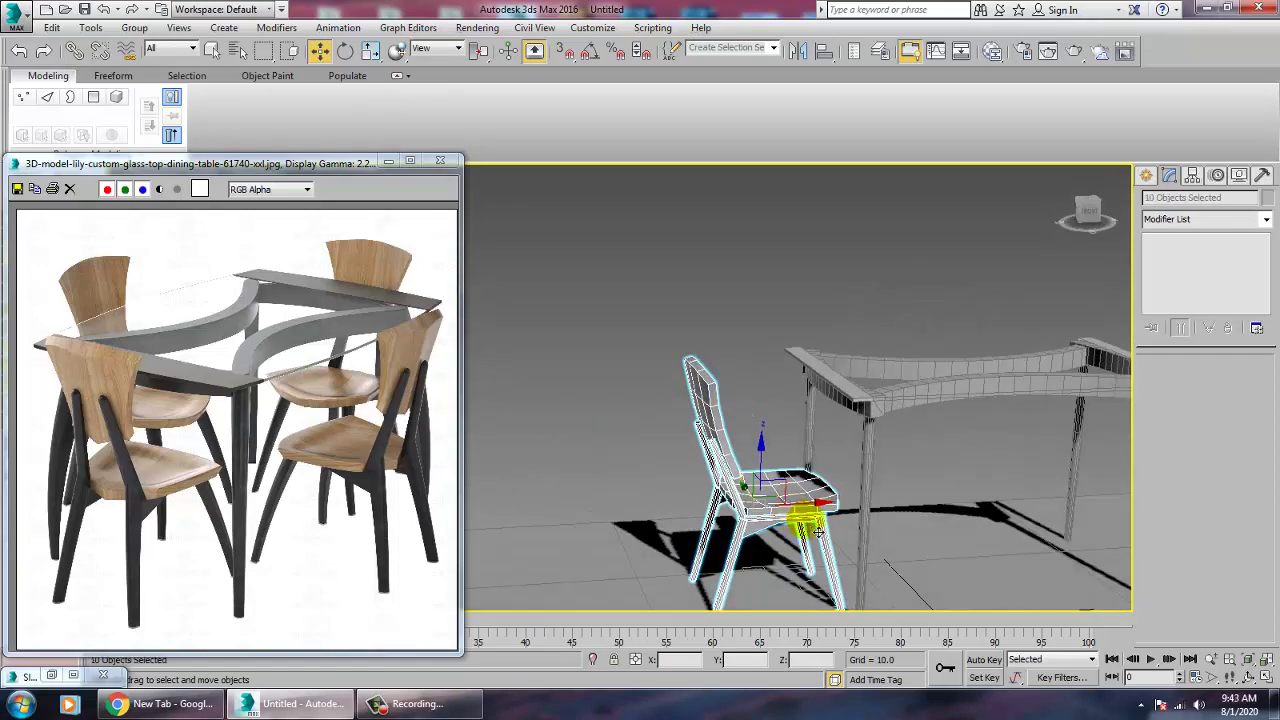
pyautogui.moveTo(817, 516); pyautogui.dragTo(858, 508)
pyautogui.keyDown('alt'); pyautogui.moveTo(862, 508); pyautogui.dragTo(789, 450, button='middle'); pyautogui.keyUp('alt')
pyautogui.click(787, 434)
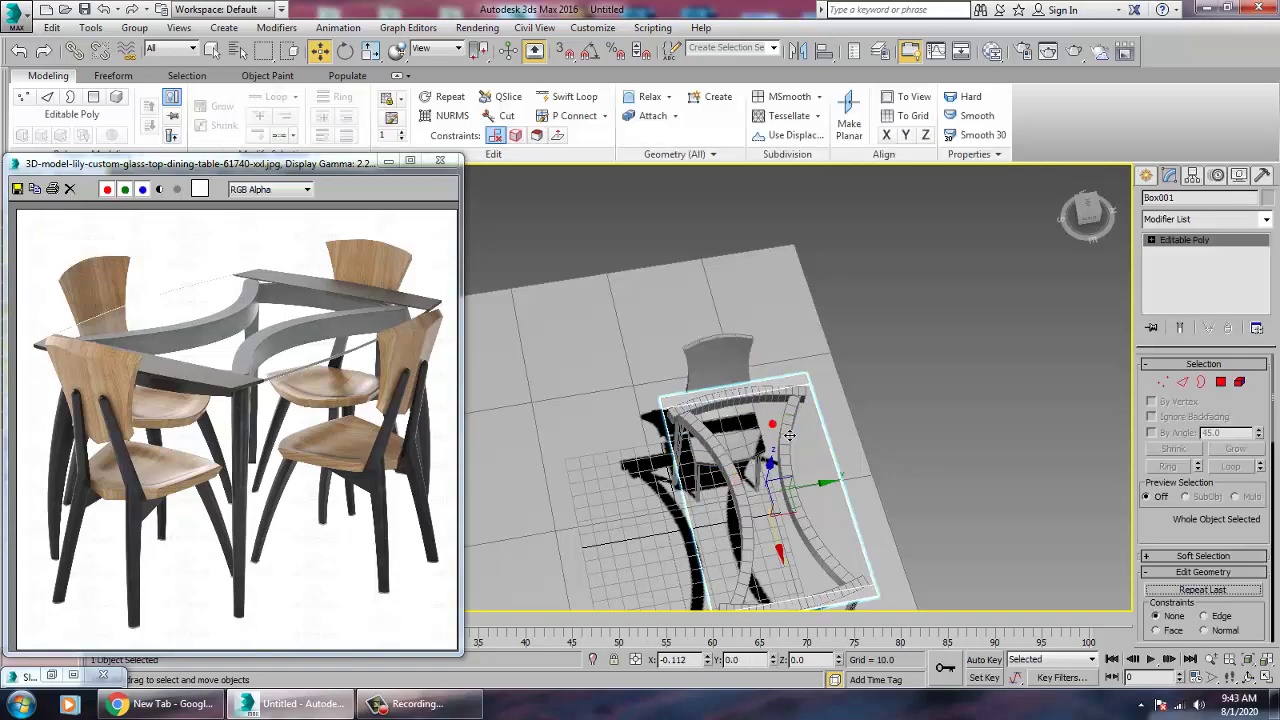
pyautogui.keyDown('alt'); pyautogui.moveTo(767, 467); pyautogui.dragTo(870, 440, button='middle'); pyautogui.keyUp('alt')
pyautogui.hotkey('ctrl', 'z')
# - Create a mirrored copy of the chair and move it to the opposite end of the table, facing the first one
pyautogui.keyDown('alt'); pyautogui.moveTo(718, 511); pyautogui.dragTo(690, 428, button='middle'); pyautogui.keyUp('alt')
pyautogui.moveTo(690, 425); pyautogui.dragTo(683, 431)
pyautogui.keyDown('alt'); pyautogui.moveTo(681, 434); pyautogui.dragTo(790, 412, button='middle'); pyautogui.keyUp('alt')
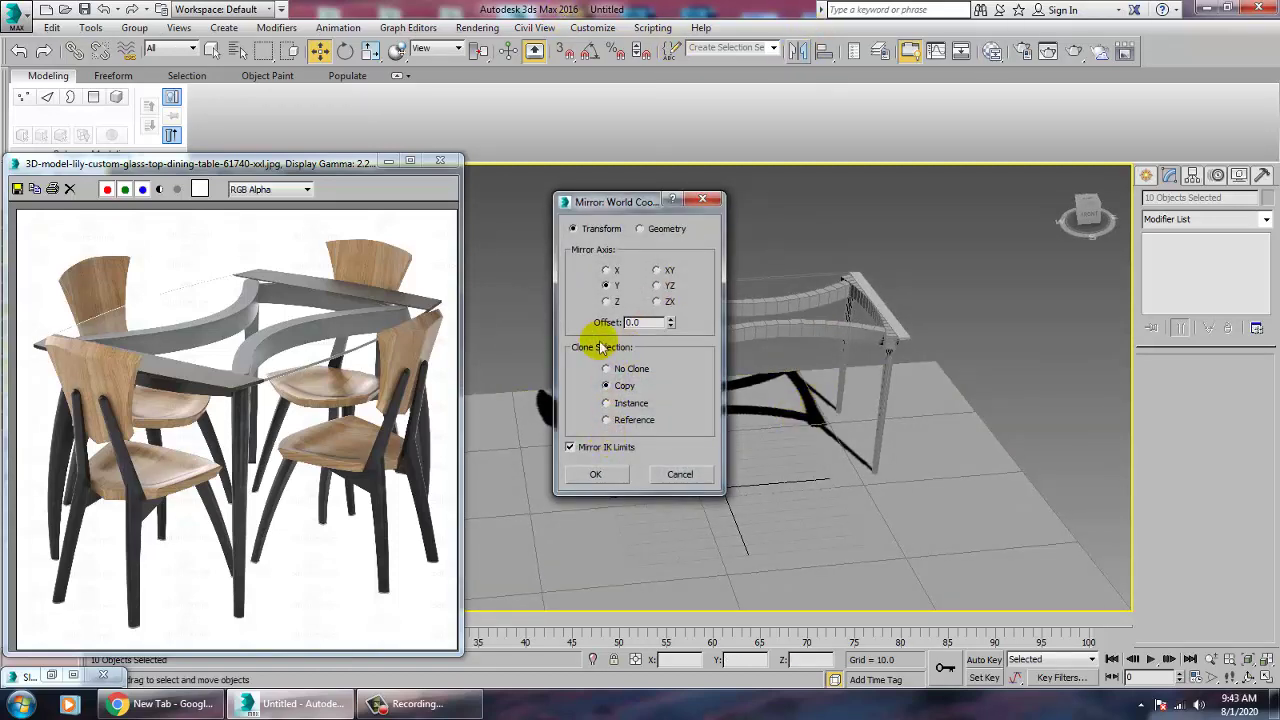
pyautogui.click(604, 480)
pyautogui.moveTo(686, 320); pyautogui.dragTo(926, 379)
pyautogui.keyDown('alt'); pyautogui.moveTo(912, 370); pyautogui.dragTo(737, 227, button='middle'); pyautogui.keyUp('alt')
# - With angle snap set to 5 degrees, rotate a copy of the chair a quarter turn and place it at one long side of the table
pyautogui.rightClick(590, 51)
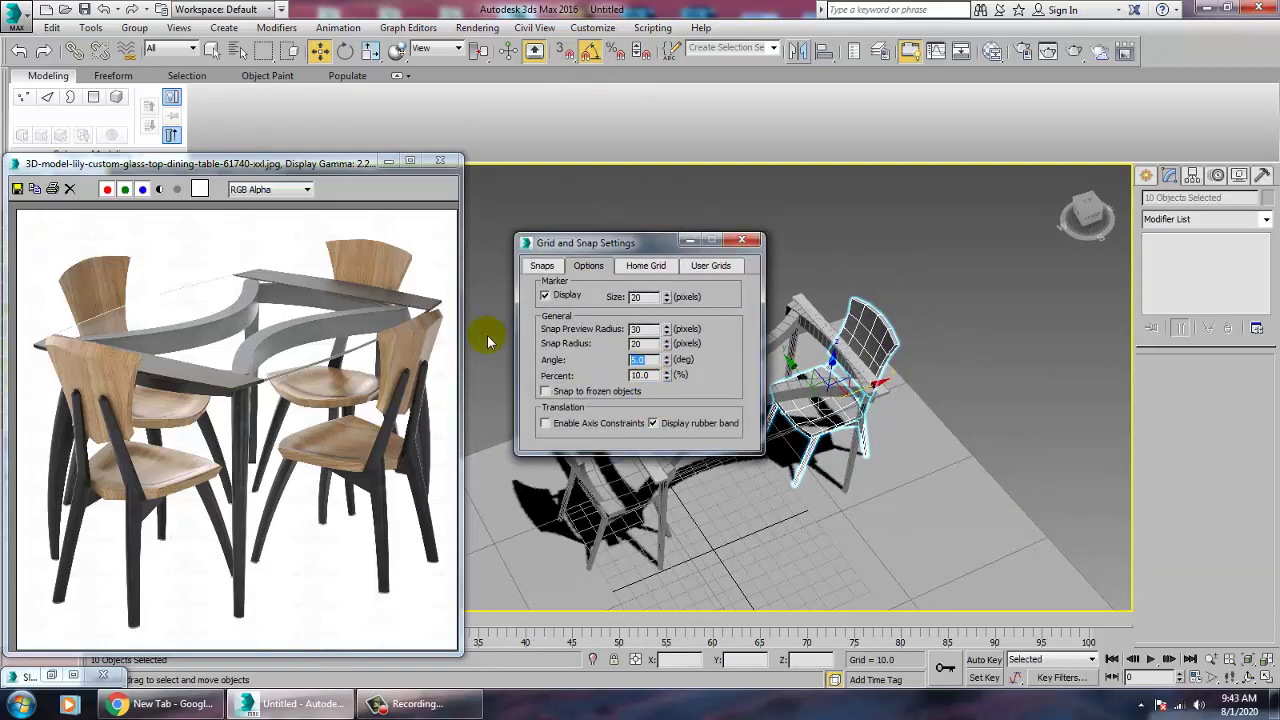
pyautogui.click(742, 240)
pyautogui.press('e')
pyautogui.keyDown('shift'); pyautogui.moveTo(842, 458); pyautogui.dragTo(676, 456); pyautogui.keyUp('shift')
pyautogui.click(650, 424)
pyautogui.press('w')
pyautogui.moveTo(882, 400); pyautogui.dragTo(777, 438)
pyautogui.keyDown('alt'); pyautogui.moveTo(784, 441); pyautogui.dragTo(845, 408, button='middle'); pyautogui.keyUp('alt')
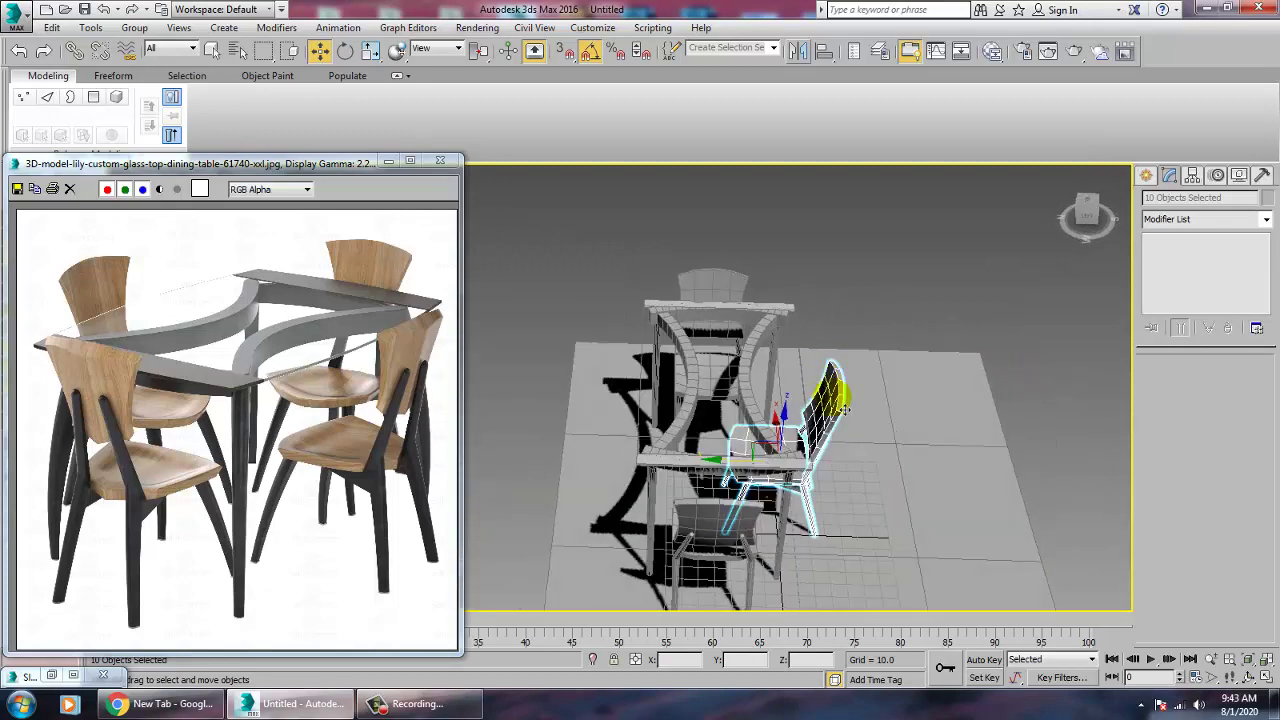
# - Mirror a copy of the side chair on the Y axis and move it to the table's opposite long side
pyautogui.click(797, 52)
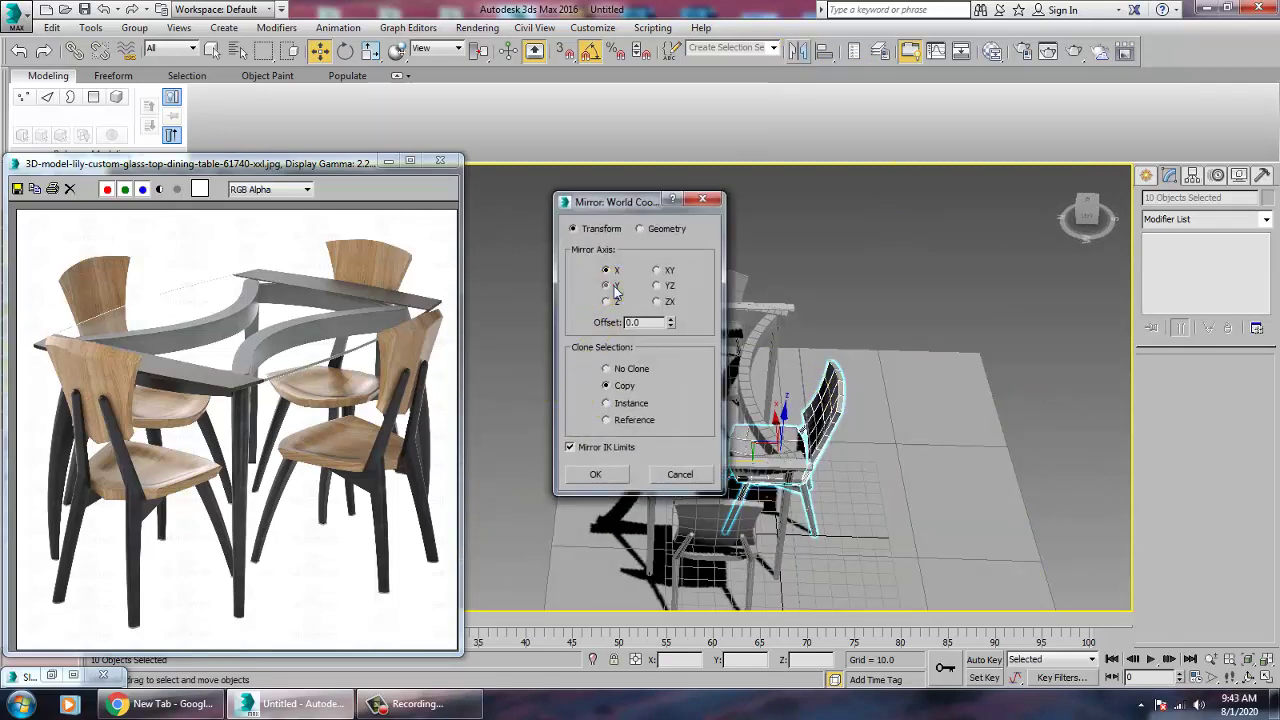
pyautogui.click(597, 475)
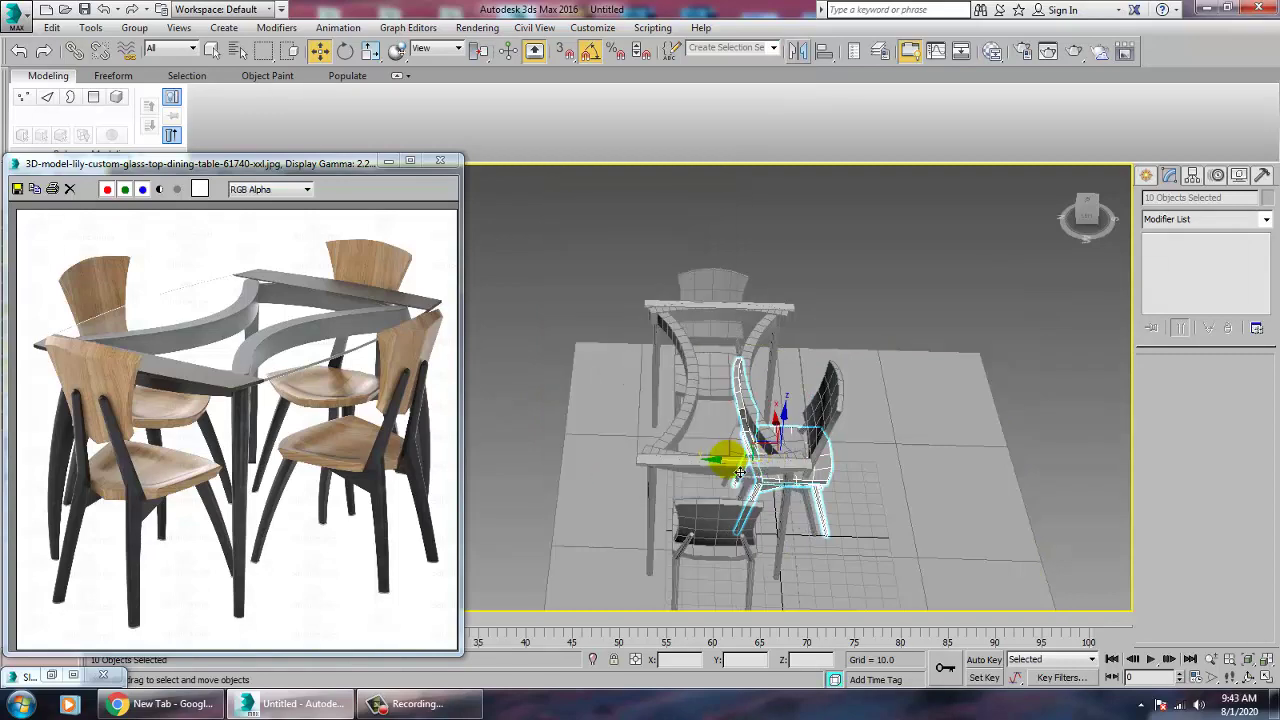
pyautogui.keyDown('alt'); pyautogui.moveTo(707, 482); pyautogui.dragTo(804, 453, button='middle'); pyautogui.keyUp('alt')
pyautogui.click(863, 400)
pyautogui.scroll(-3, 830, 402)
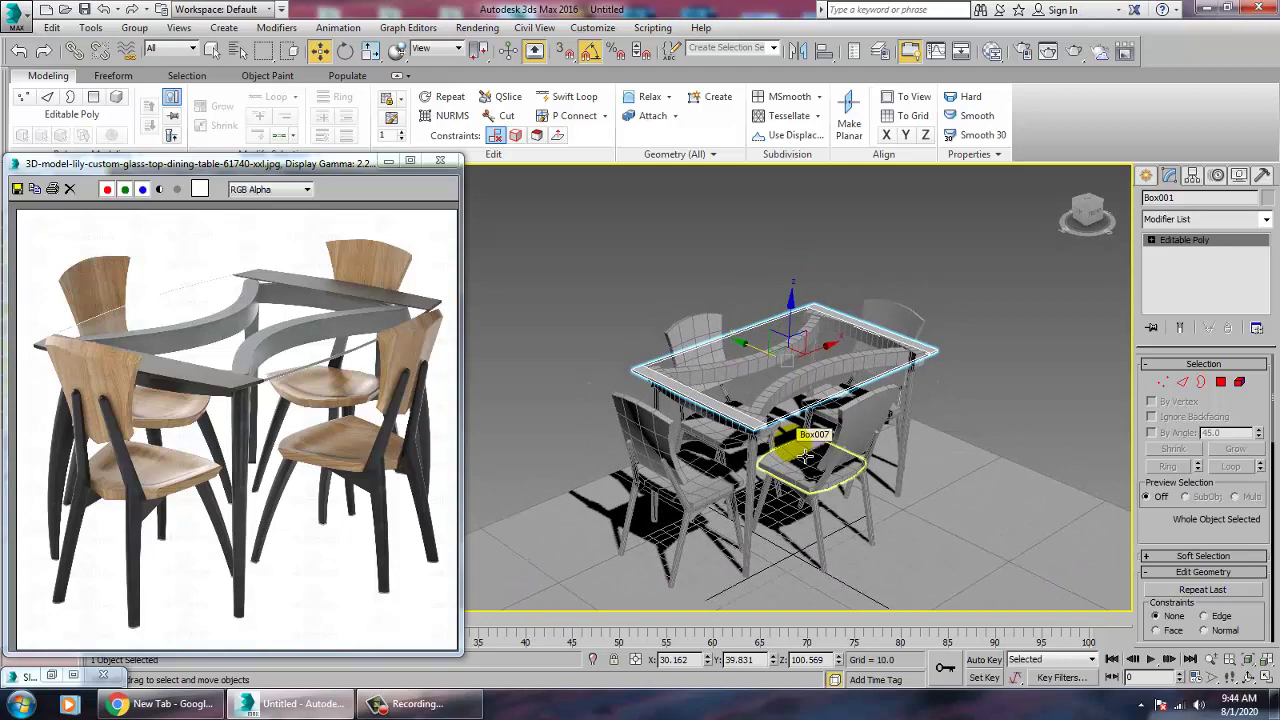